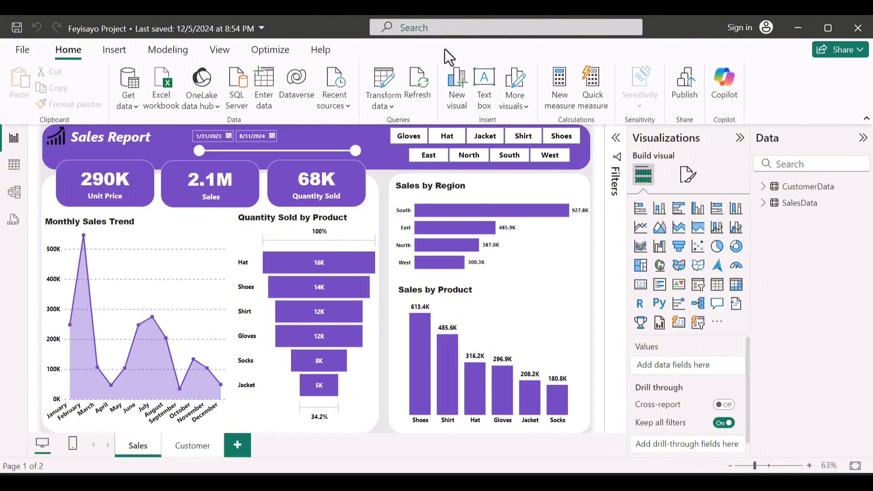
# Step: Review the finished Customer report page and return to the Sales report page
pyautogui.click(184, 445)
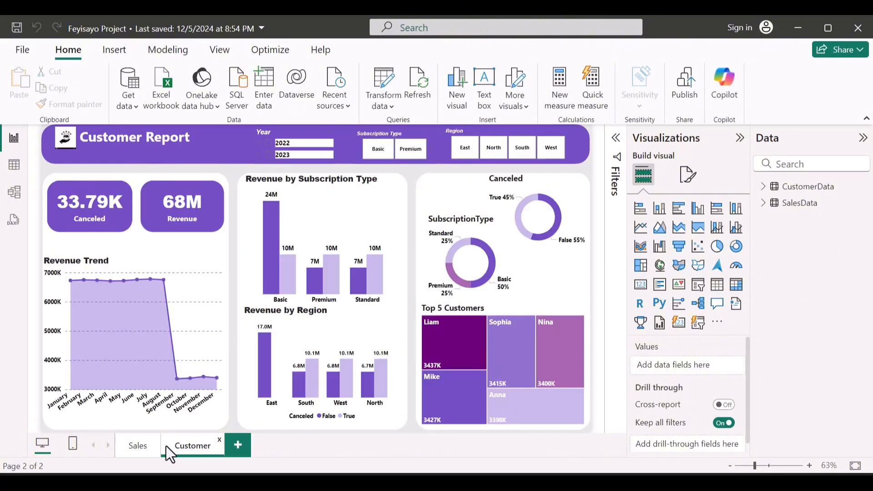
pyautogui.click(139, 448)
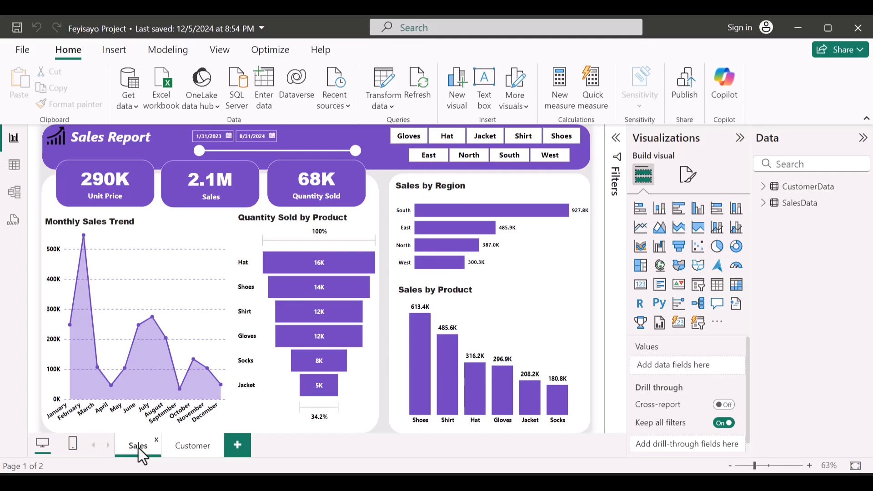
# Step: Create a new blank report and expand its Data pane
pyautogui.click(13, 52)
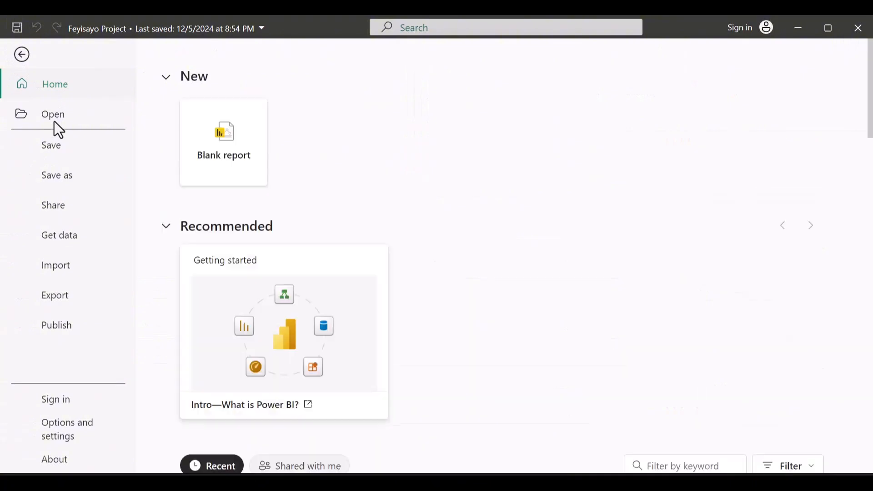
pyautogui.click(218, 151)
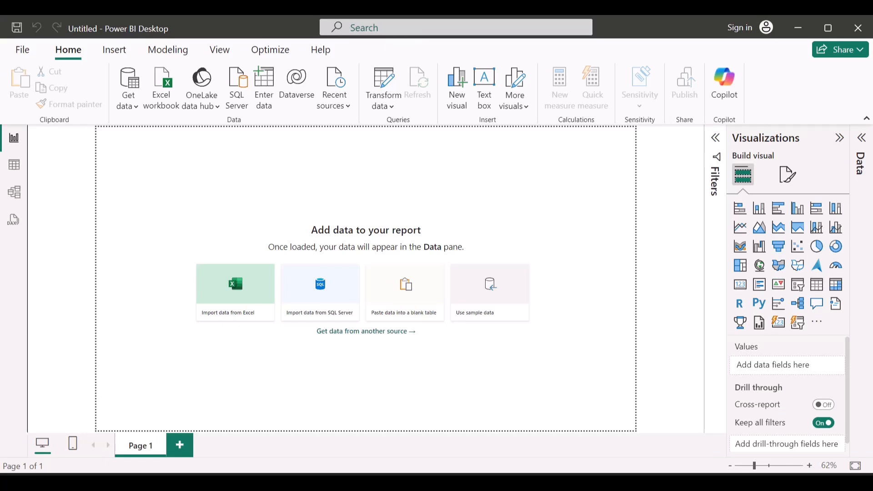
pyautogui.click(860, 141)
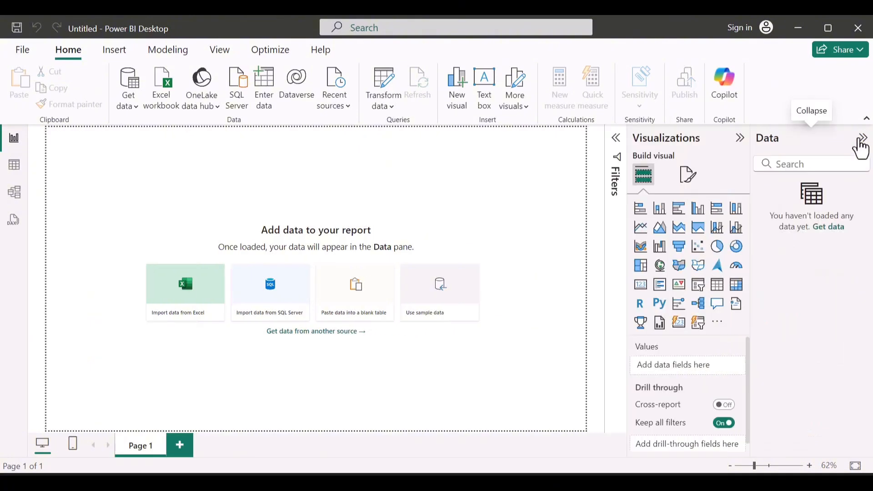
# Step: Connect to the Excel workbook "LITA Capstone Dataset (1)" in the Downloads folder as the data source
pyautogui.click(822, 231)
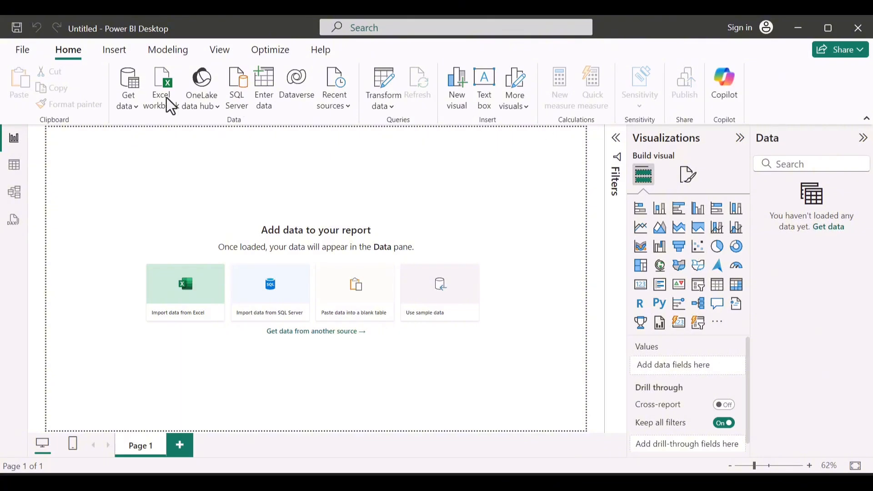
pyautogui.click(130, 106)
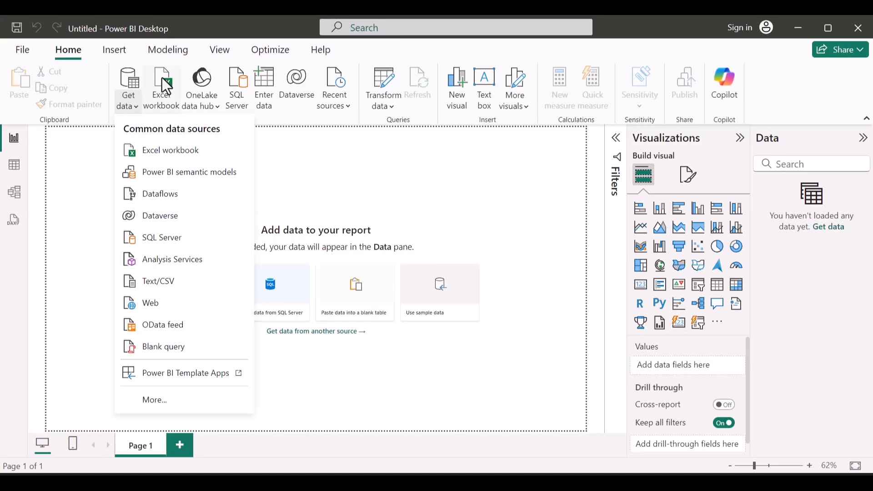
pyautogui.click(162, 77)
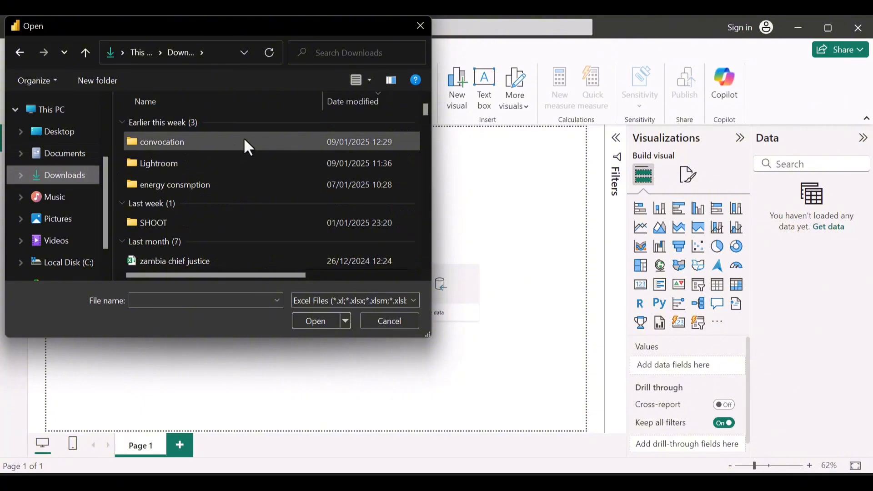
pyautogui.moveTo(245, 140)
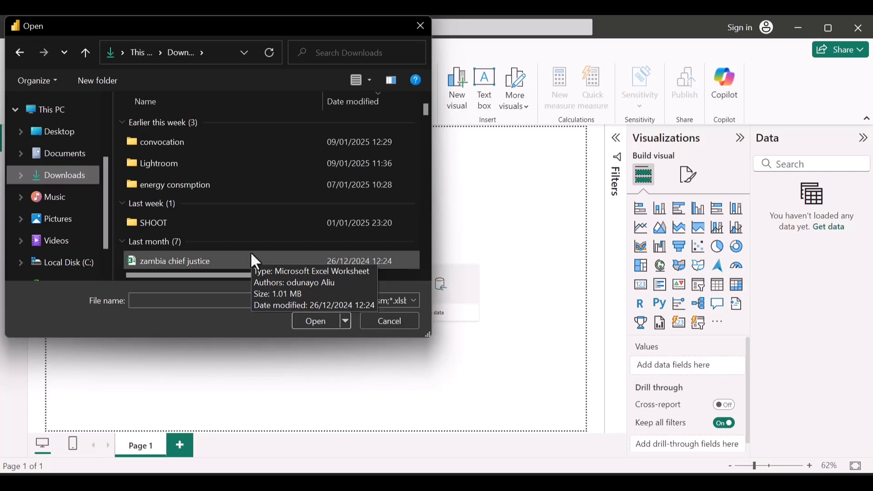
pyautogui.scroll(-5, 253, 256)
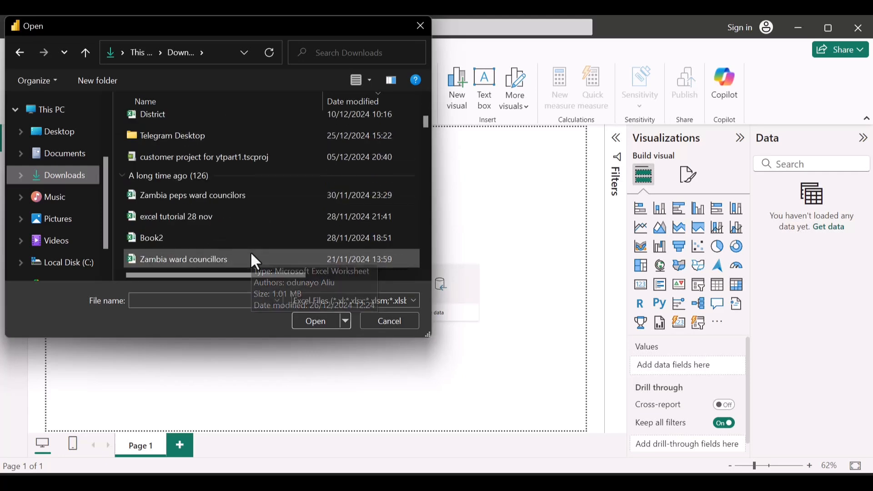
pyautogui.scroll(-2, 250, 251)
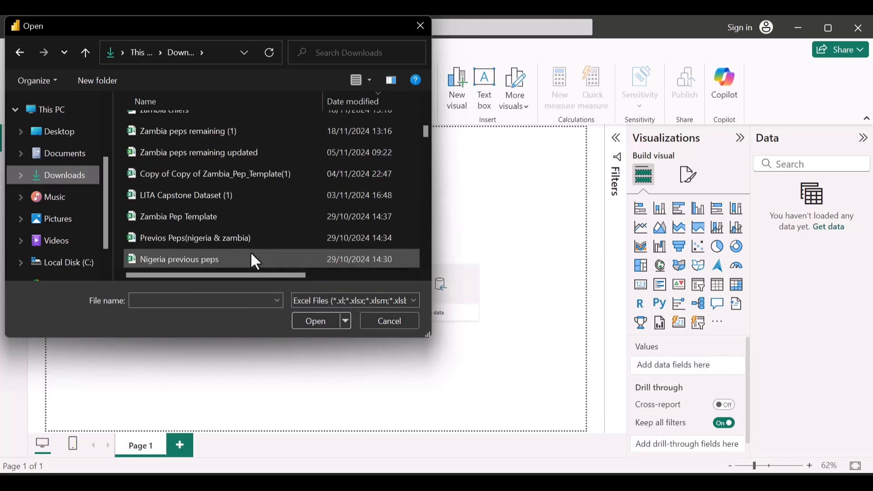
pyautogui.click(219, 195)
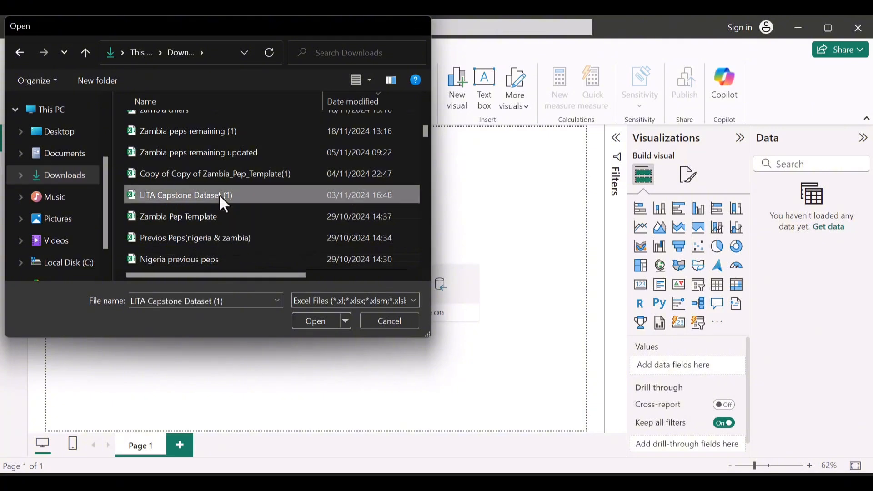
pyautogui.doubleClick(219, 195)
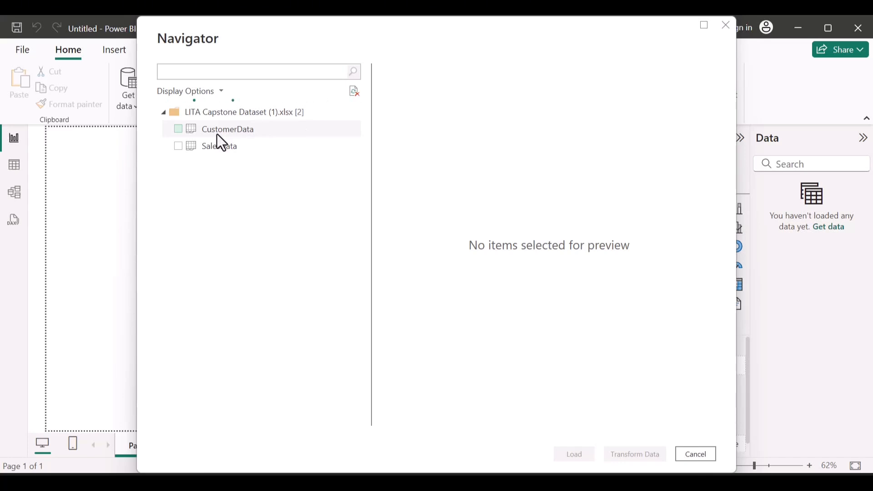
# Step: Select only the SalesData table of the workbook for import, leaving CustomerData unselected
pyautogui.click(176, 148)
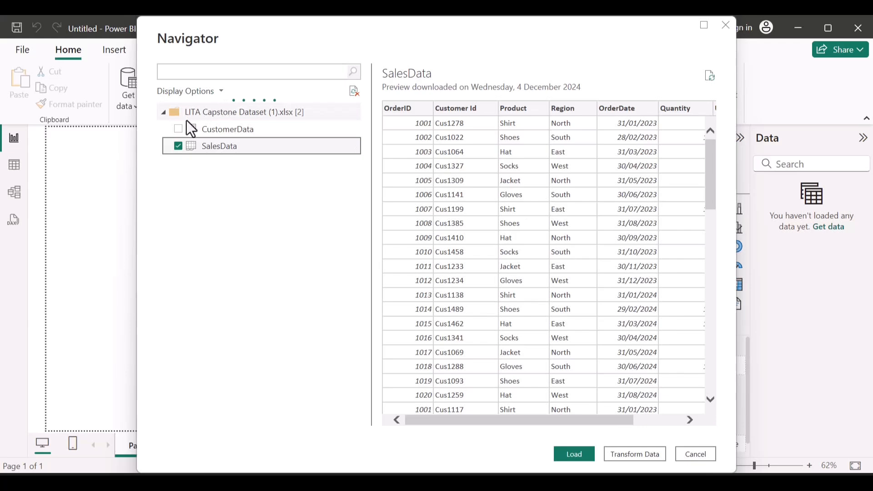
pyautogui.click(178, 129)
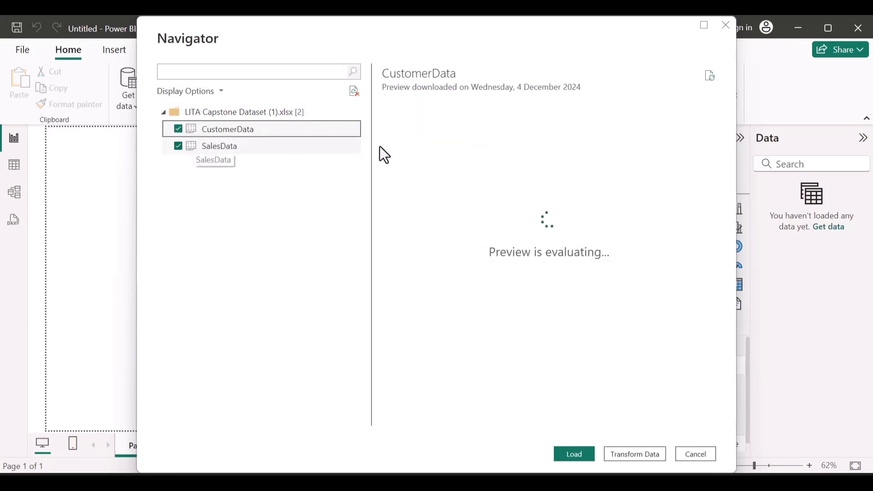
pyautogui.click(177, 129)
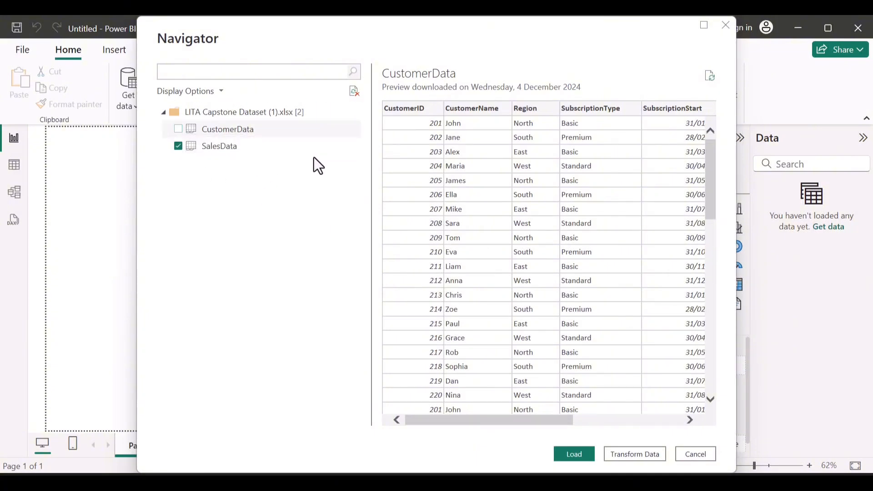
pyautogui.click(279, 148)
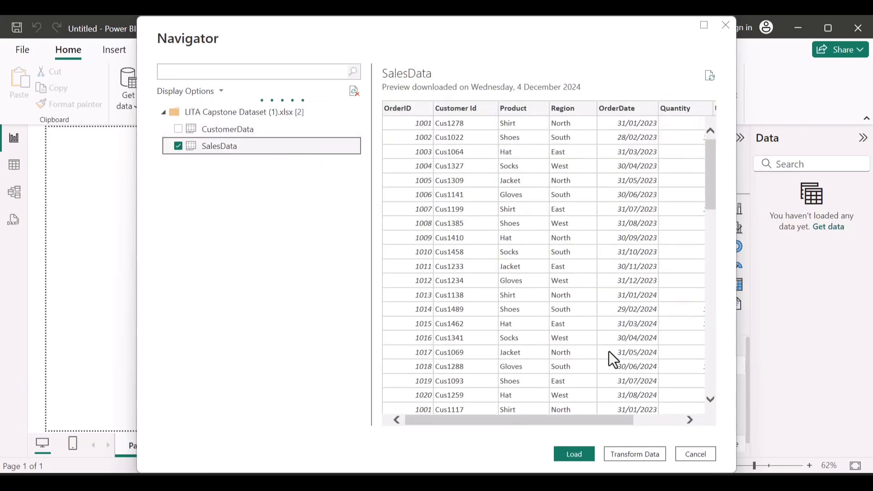
# Step: Check the columns and rows in the SalesData preview and open the table in Power Query Editor
pyautogui.hscroll(3, 541, 274)
pyautogui.hscroll(-3, 541, 276)
pyautogui.hscroll(3, 541, 274)
pyautogui.scroll(-2, 541, 275)
pyautogui.scroll(-3, 541, 275)
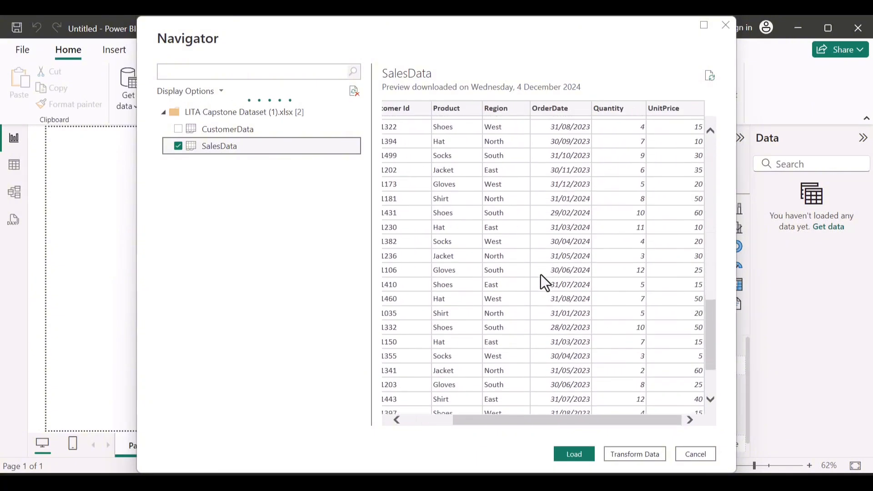
pyautogui.scroll(5, 541, 275)
pyautogui.scroll(3, 542, 275)
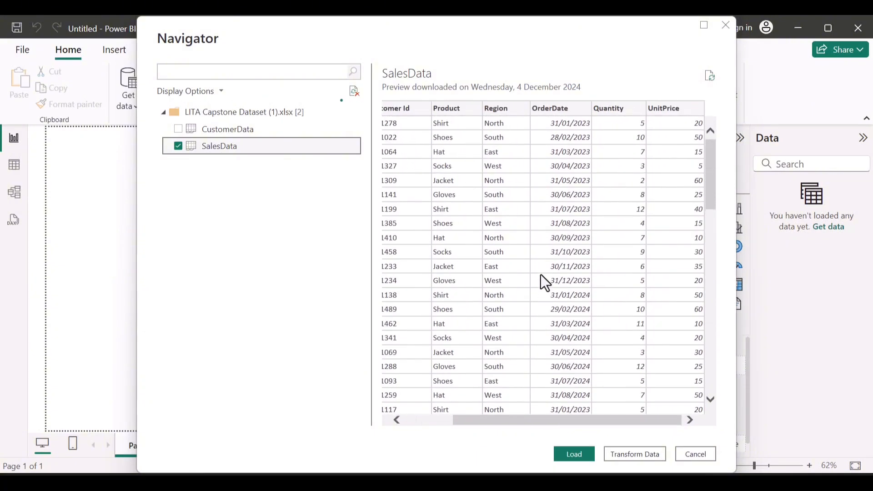
pyautogui.click(574, 457)
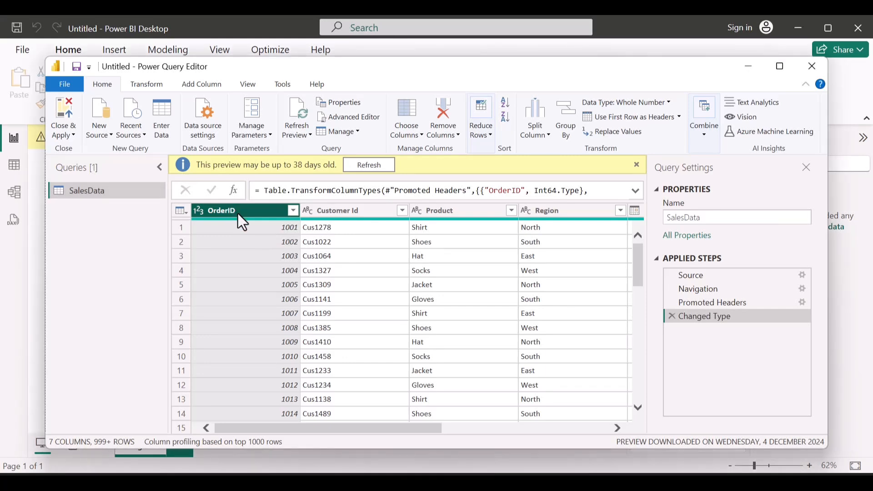
# Step: Remove duplicate rows from the SalesData query based on all of its columns
pyautogui.hotkey('ctrl', 'a')
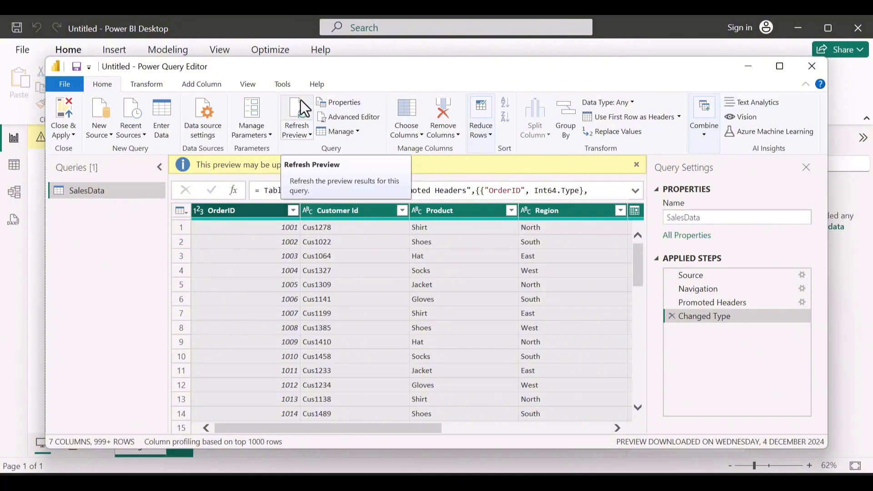
pyautogui.click(481, 135)
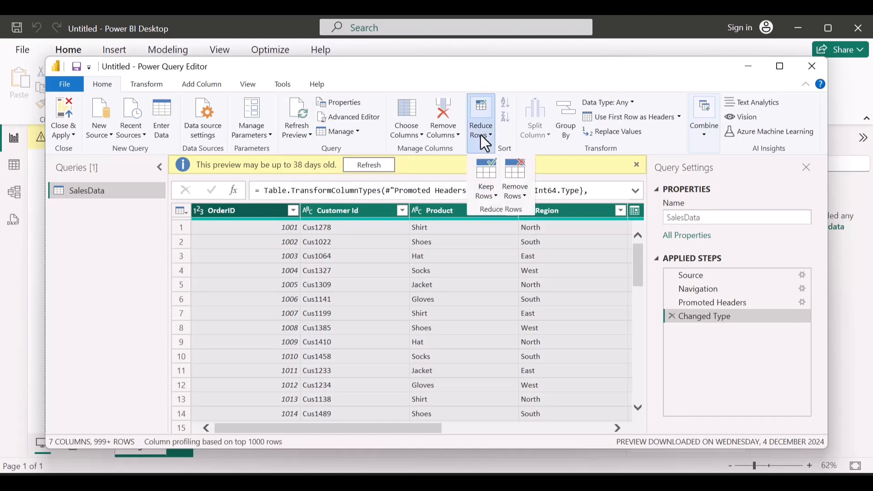
pyautogui.click(516, 187)
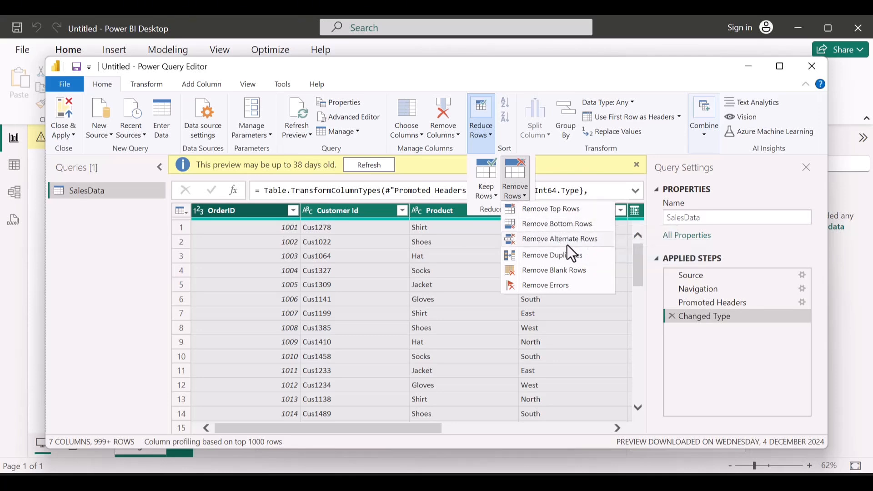
pyautogui.click(534, 254)
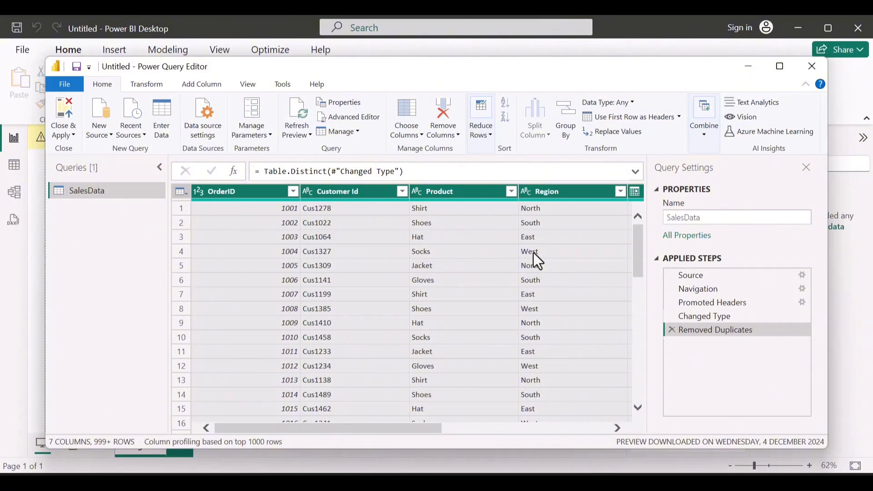
# Step: Examine all columns of the deduplicated SalesData query, from OrderID through UnitPrice
pyautogui.hscroll(2, 534, 253)
pyautogui.hscroll(2, 533, 252)
pyautogui.hscroll(-3, 533, 253)
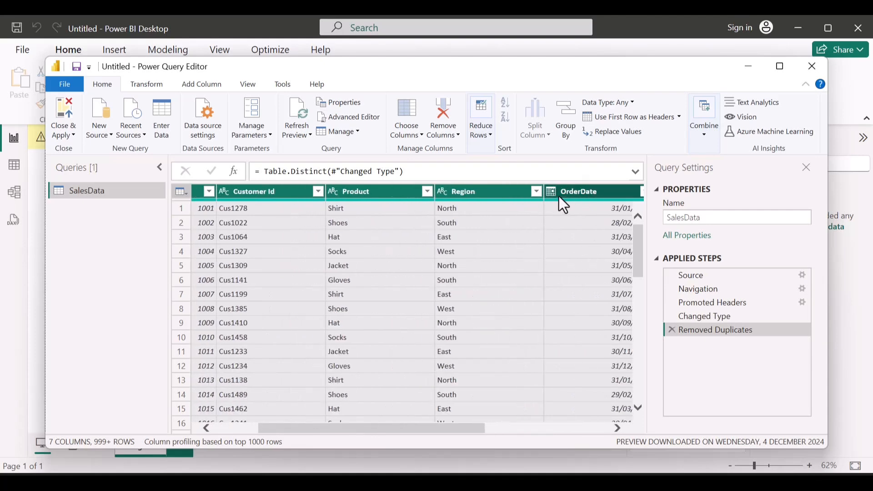
pyautogui.hscroll(3, 548, 236)
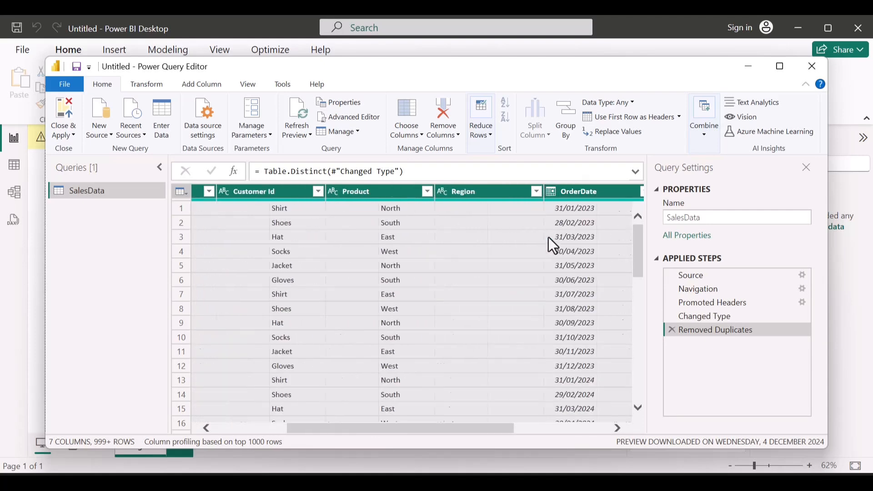
pyautogui.hscroll(-1, 549, 236)
pyautogui.hscroll(1, 548, 237)
pyautogui.hscroll(-2, 548, 237)
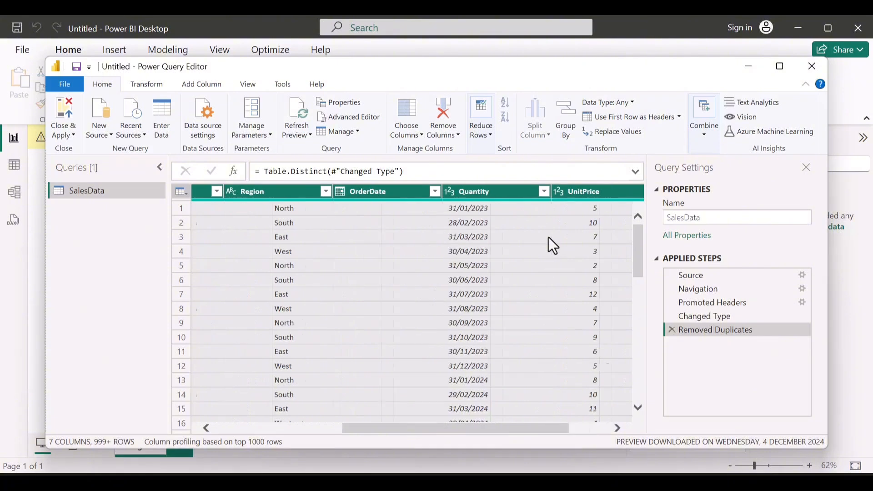
pyautogui.hscroll(2, 549, 236)
pyautogui.hscroll(-3, 549, 236)
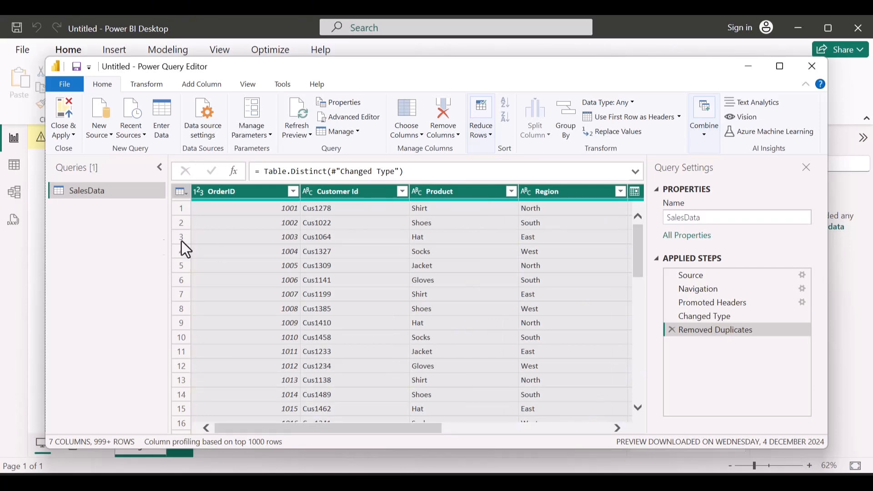
# Step: Close the query editor applying its changes, and expand the SalesData table to list its fields
pyautogui.click(59, 114)
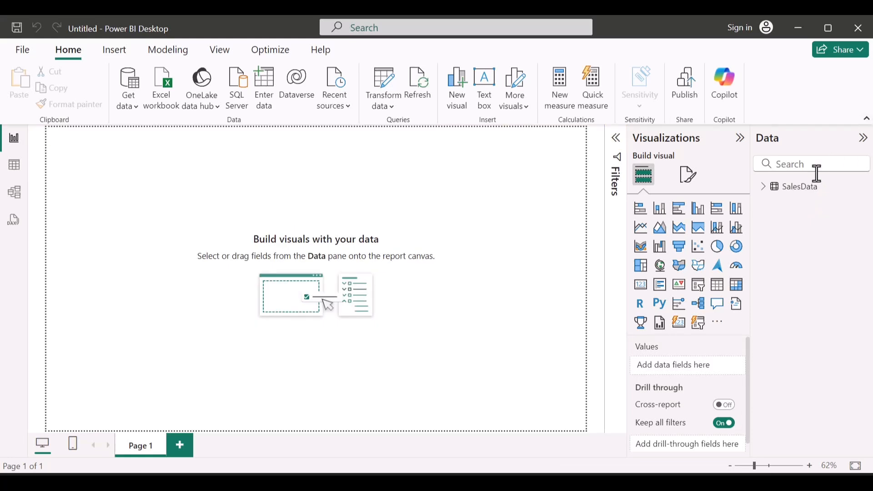
pyautogui.click(763, 195)
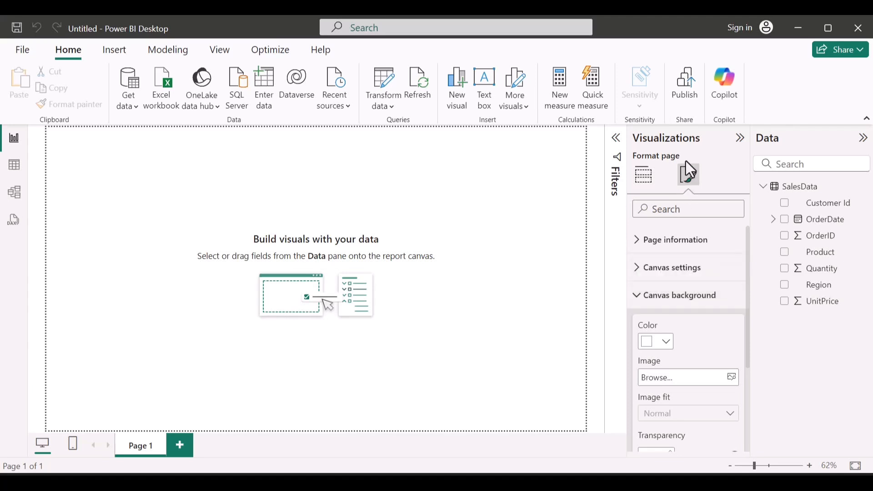
# Step: Set the canvas background color of Page 1 to White, 10% darker
pyautogui.click(639, 187)
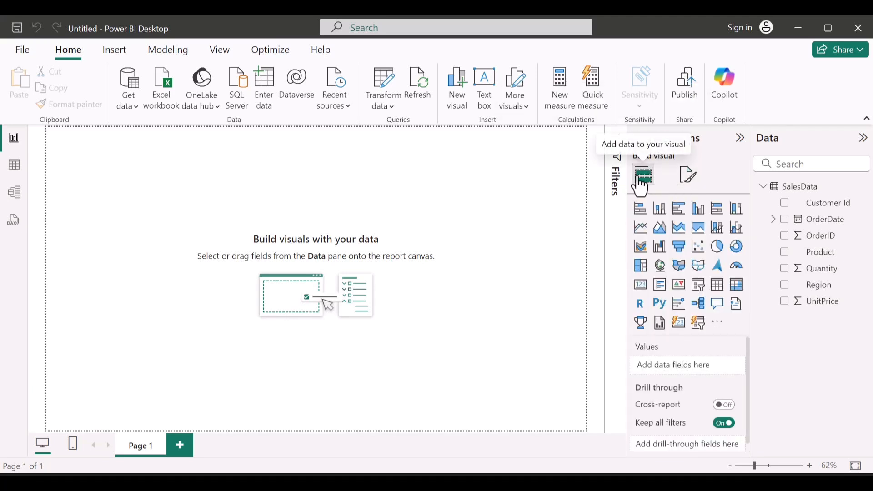
pyautogui.click(688, 175)
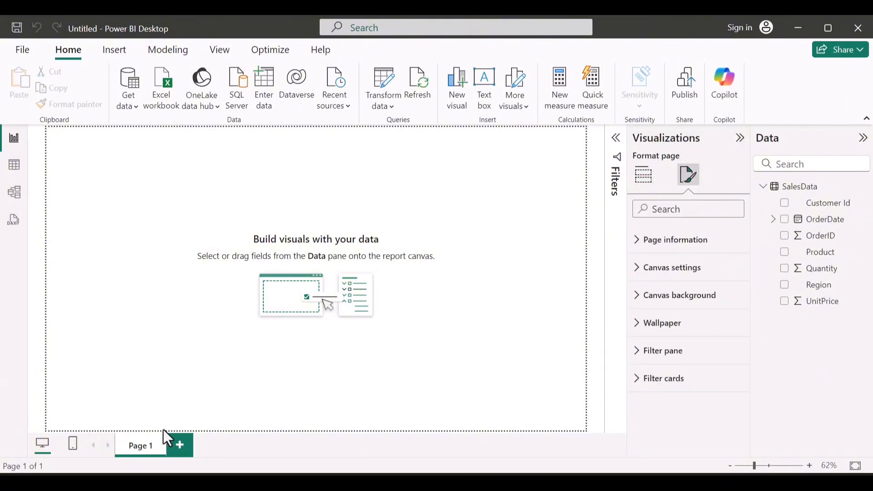
pyautogui.click(666, 295)
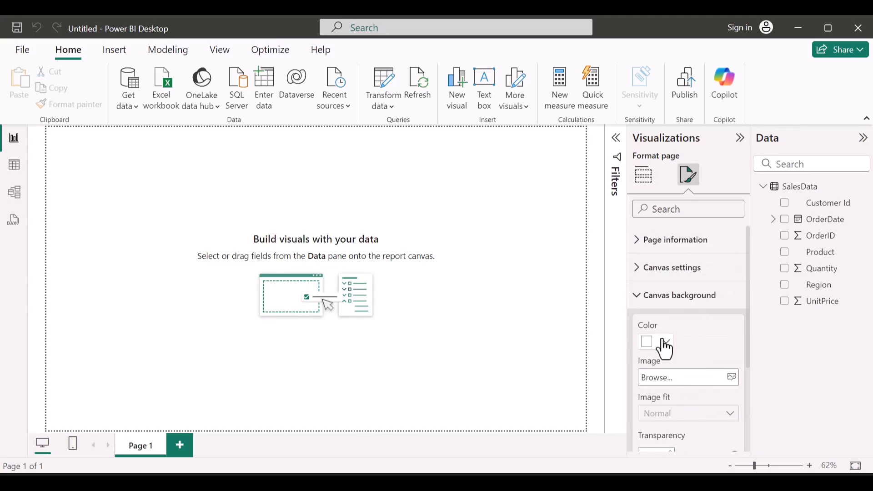
pyautogui.click(667, 345)
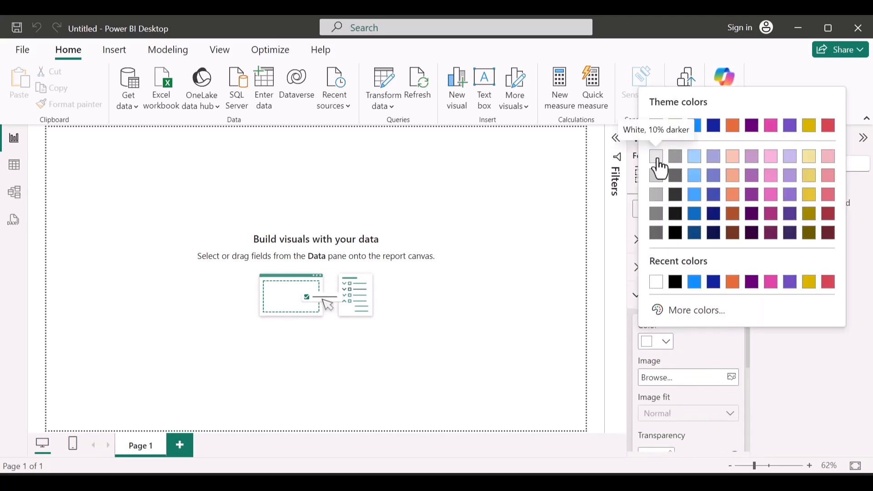
pyautogui.click(659, 162)
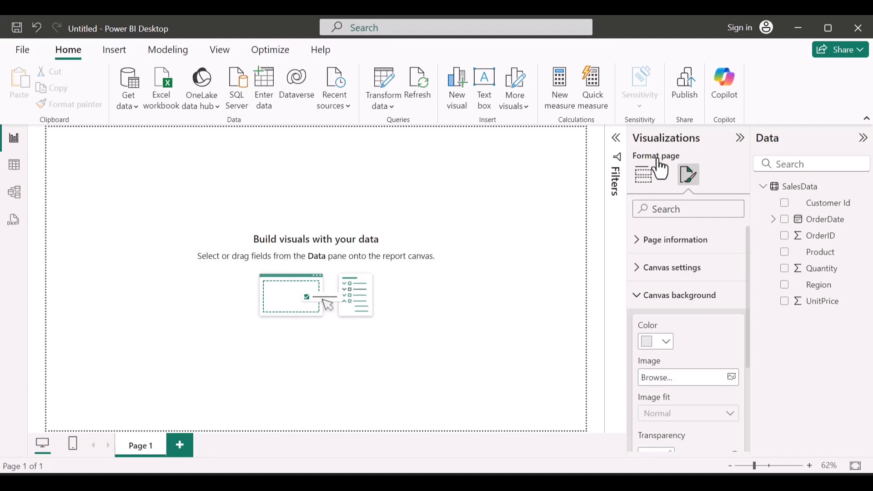
# Step: Lower the canvas background transparency of Page 1 until the chosen gray fills the page, and collapse those settings
pyautogui.scroll(-3, 695, 380)
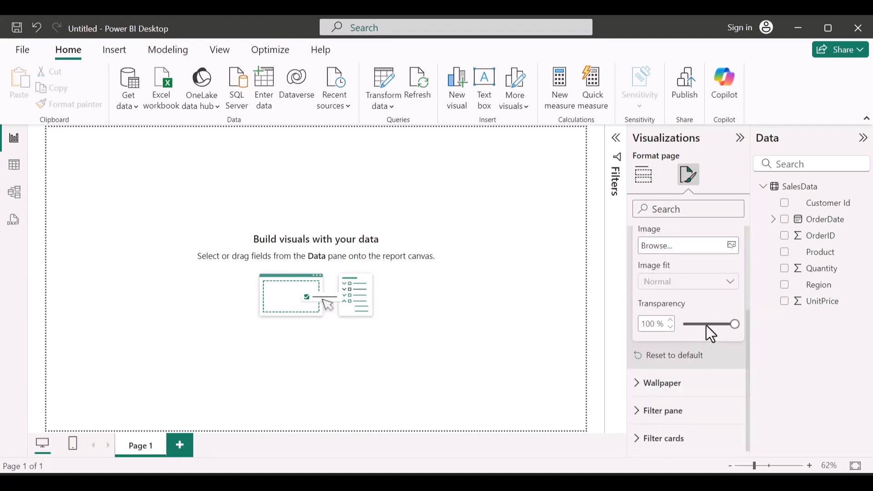
pyautogui.moveTo(707, 326); pyautogui.dragTo(647, 306)
pyautogui.scroll(3, 672, 306)
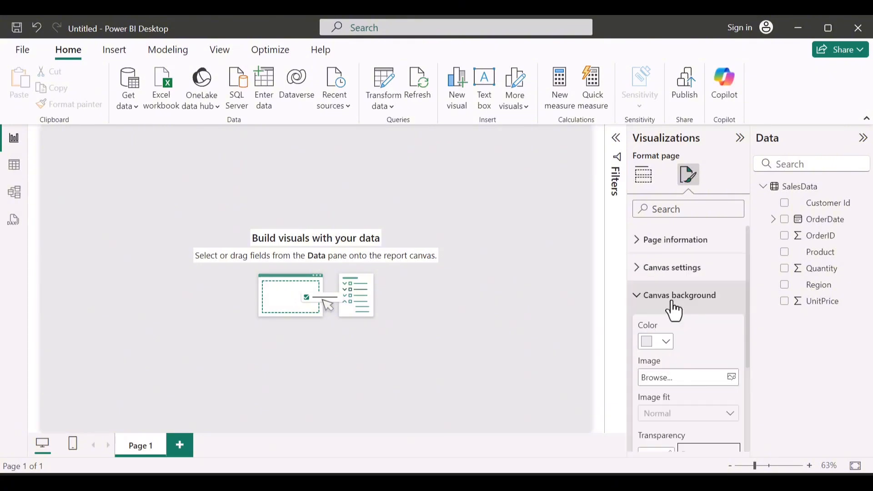
pyautogui.click(672, 302)
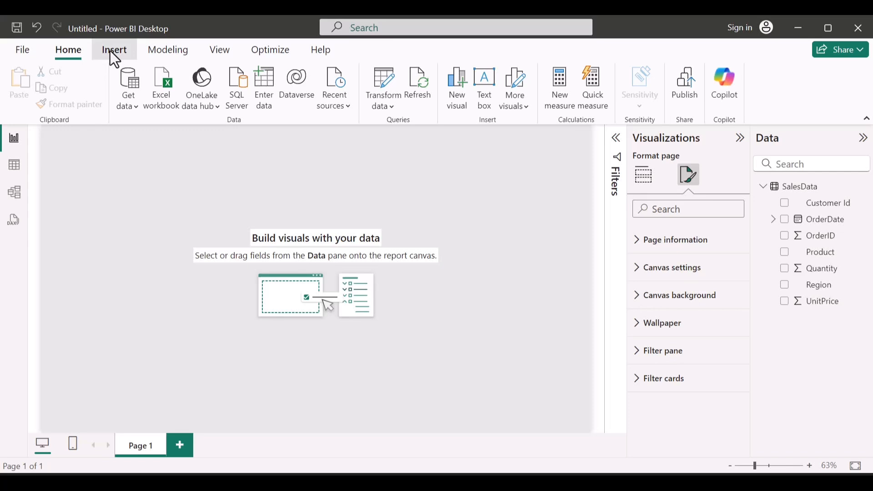
# Step: Insert a rounded rectangle on the page, placing it along the top edge and stretching it across the page
pyautogui.click(110, 51)
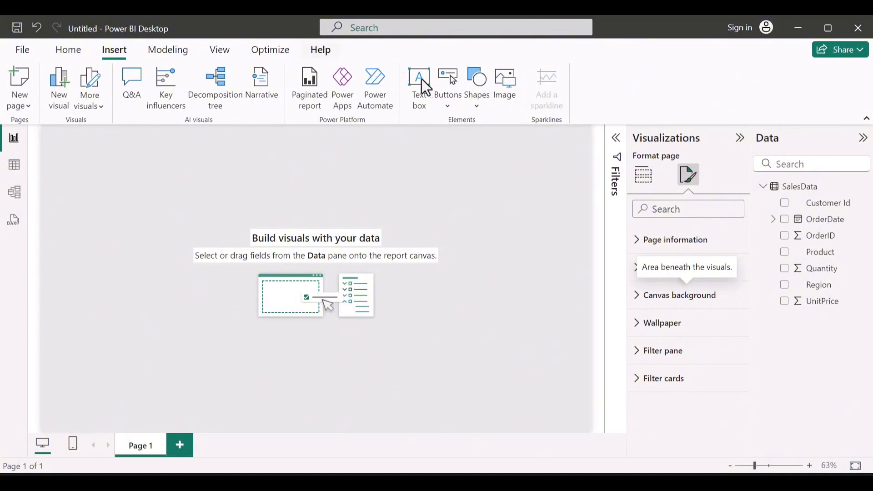
pyautogui.click(478, 94)
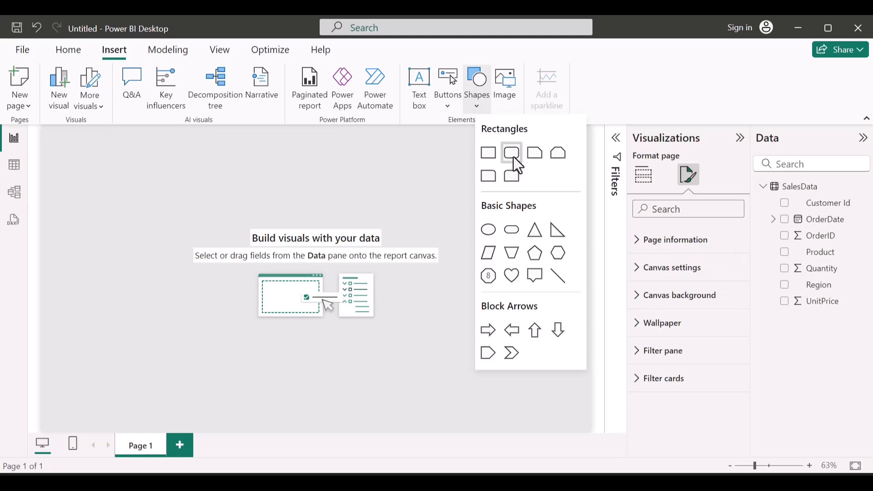
pyautogui.click(513, 154)
pyautogui.moveTo(132, 199); pyautogui.dragTo(483, 177)
pyautogui.moveTo(540, 181); pyautogui.dragTo(511, 186)
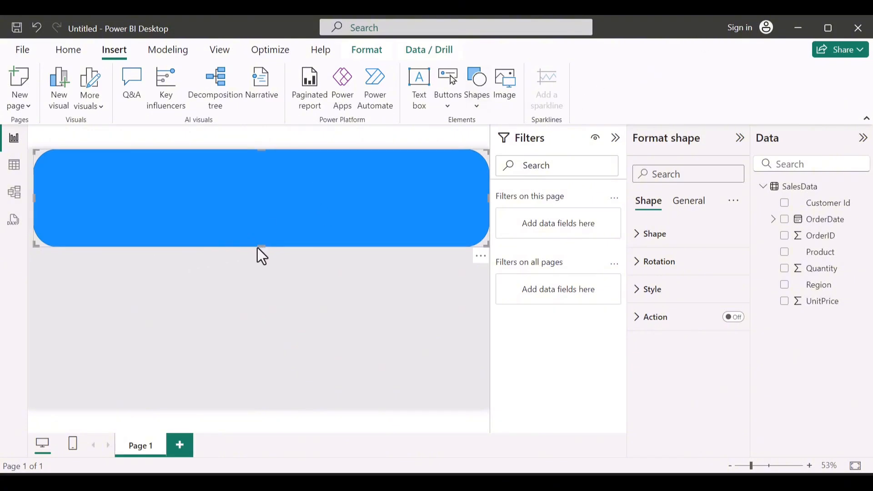
# Step: Reduce the rounded rectangle's height to a slim banner, extend it to the page's left edge, and collapse the filter pane
pyautogui.moveTo(258, 248); pyautogui.dragTo(248, 193)
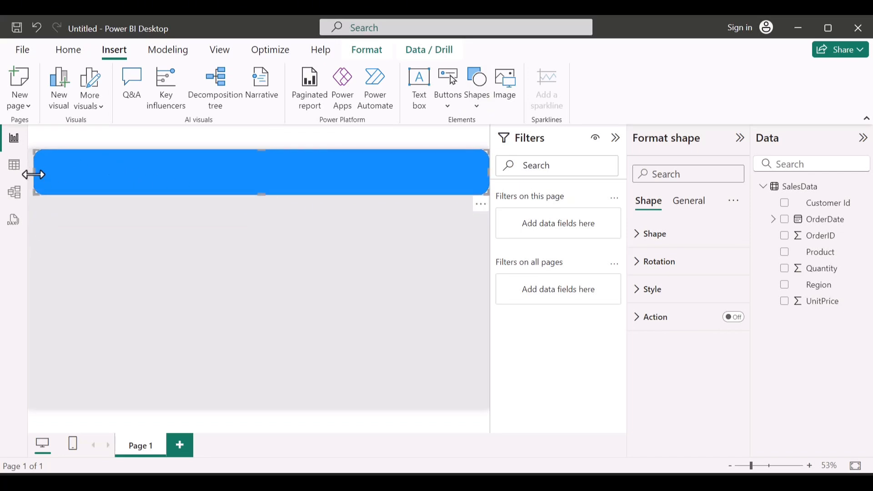
pyautogui.moveTo(33, 175); pyautogui.dragTo(11, 184)
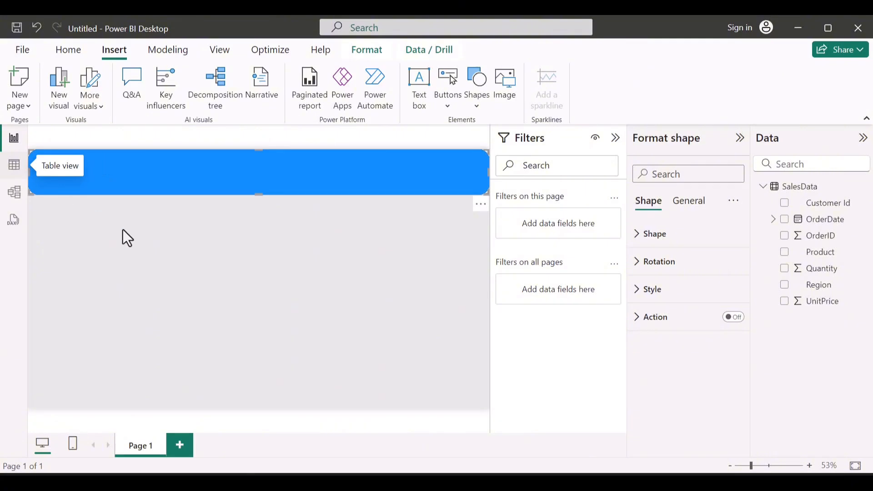
pyautogui.click(616, 138)
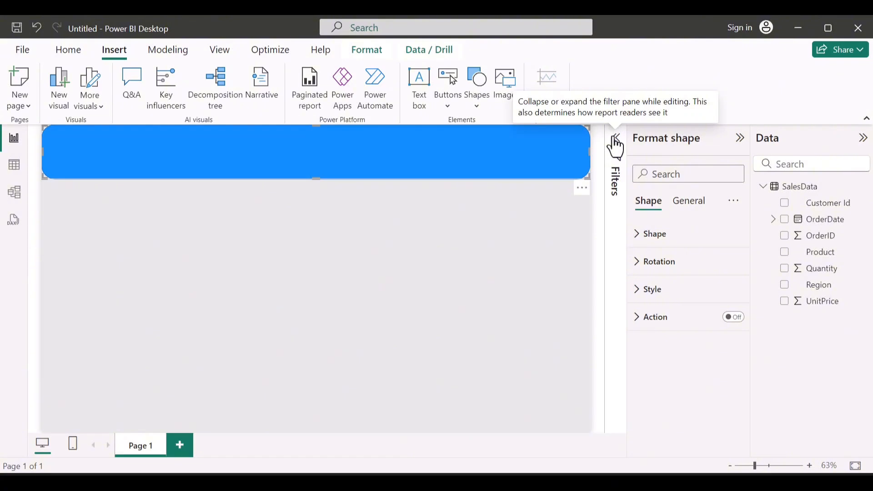
# Step: Set the banner shape's fill to the custom color #744EC2
pyautogui.click(689, 201)
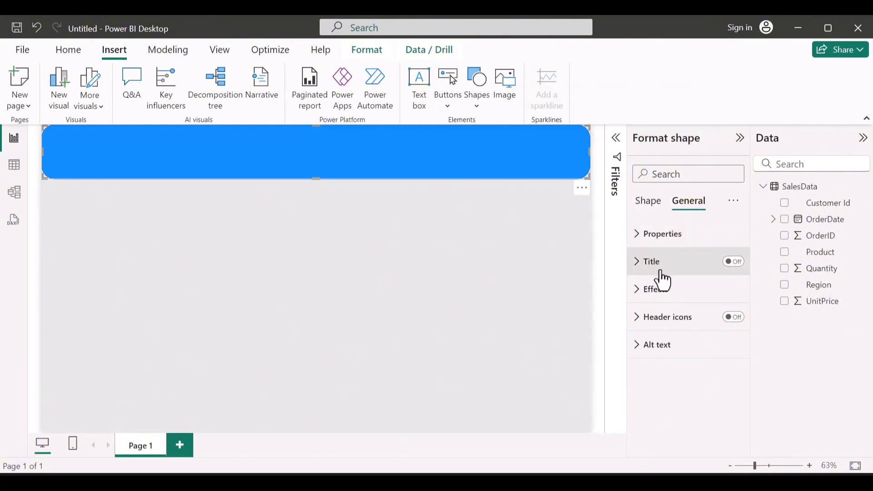
pyautogui.click(655, 209)
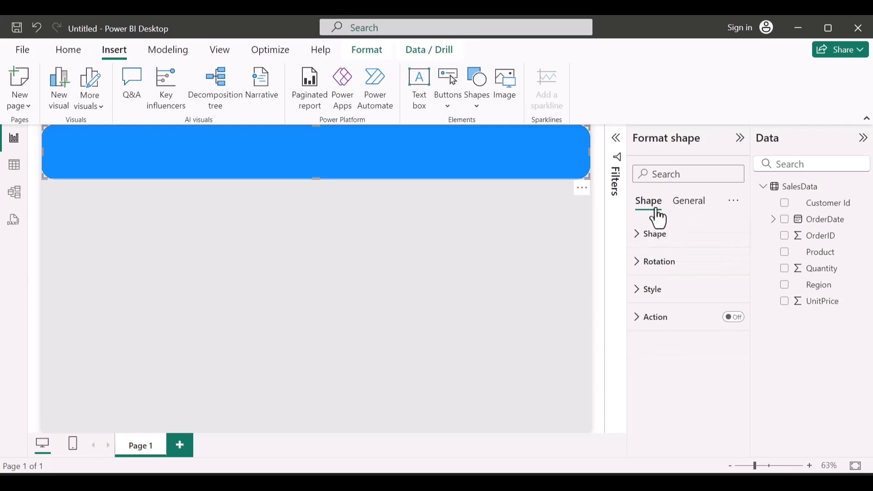
pyautogui.click(655, 295)
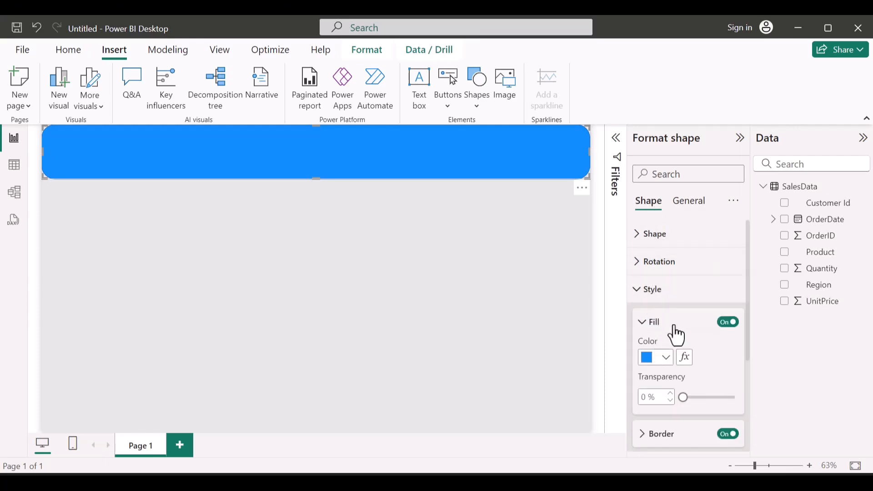
pyautogui.click(665, 359)
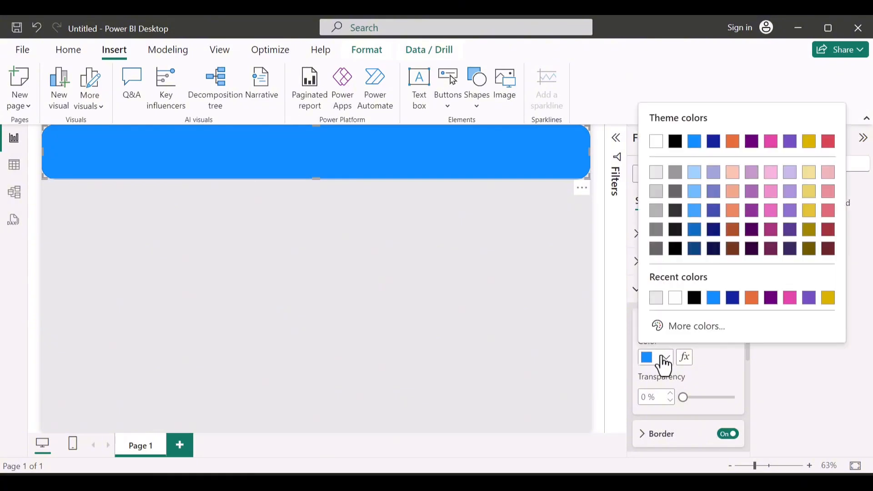
pyautogui.click(671, 328)
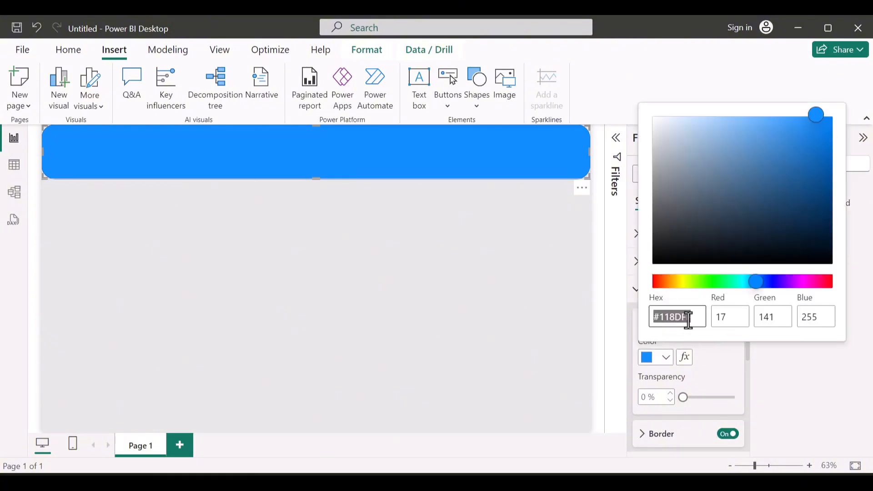
pyautogui.click(689, 321)
pyautogui.press('BackSpace')
pyautogui.press('BackSpace')
pyautogui.press('BackSpace')
pyautogui.press('BackSpace')
pyautogui.press('BackSpace')
pyautogui.press('BackSpace')
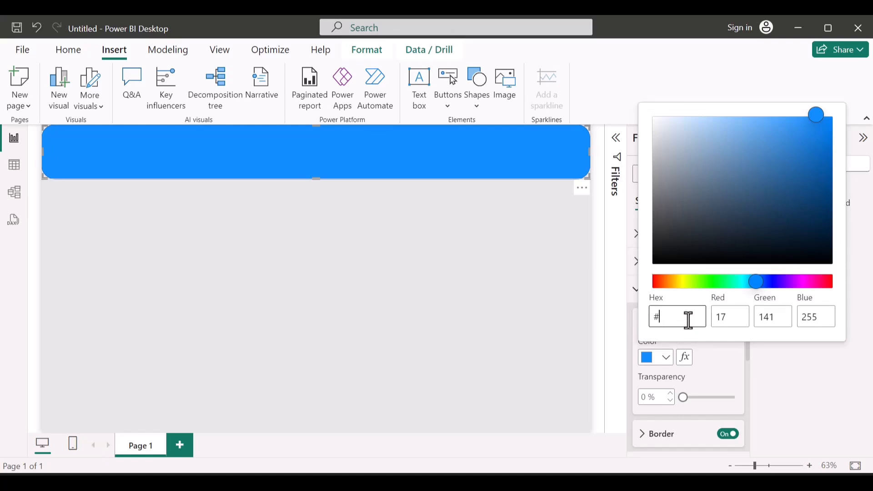
pyautogui.write('744EC2')
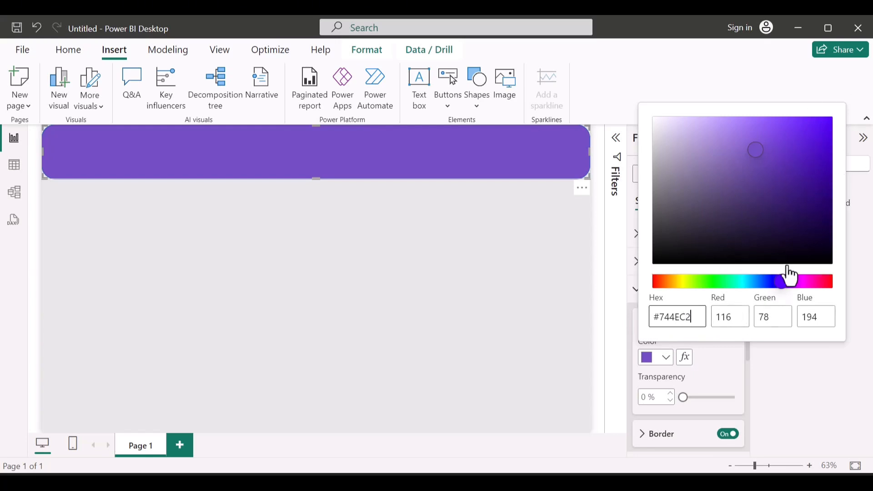
pyautogui.click(722, 361)
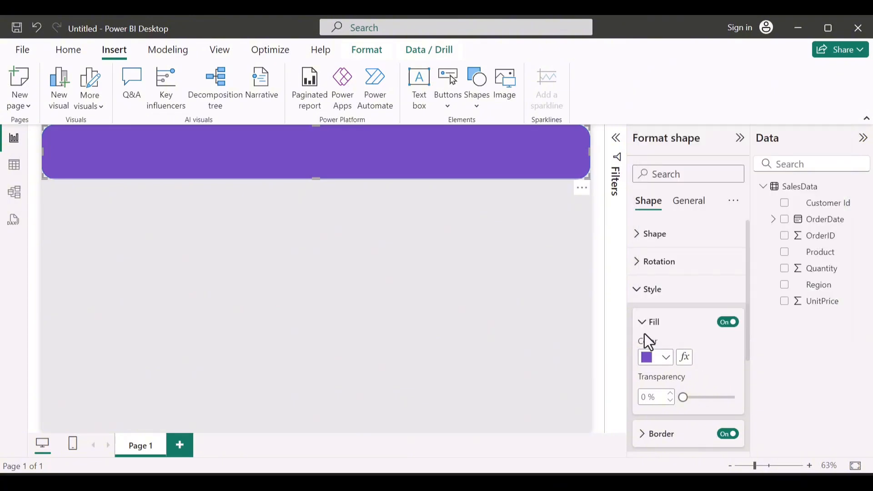
# Step: Set the banner shape's border color to the same recently used purple as its fill
pyautogui.click(642, 330)
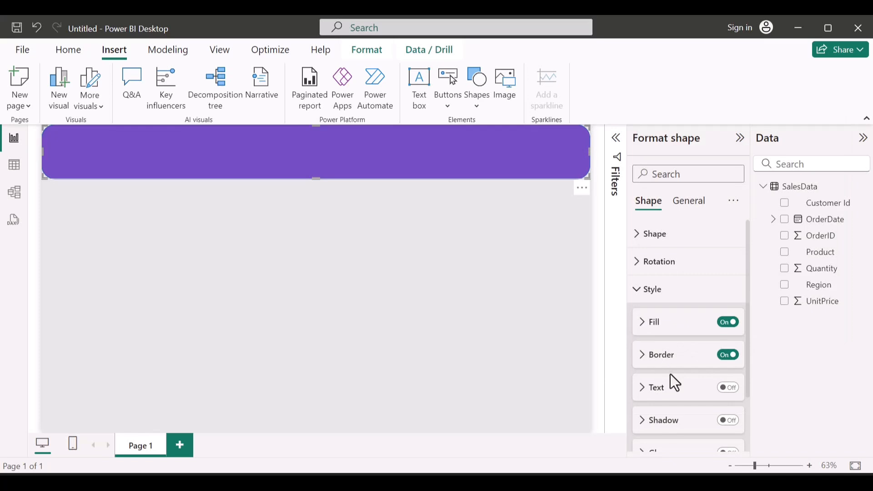
pyautogui.click(643, 357)
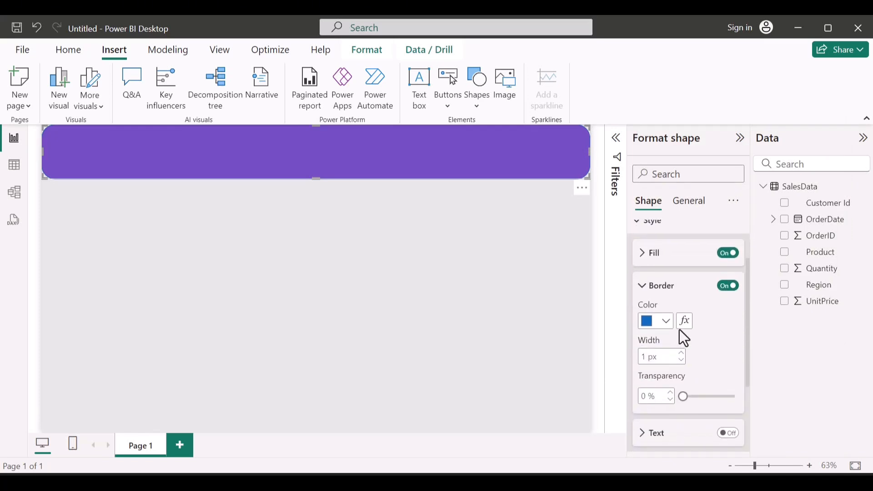
pyautogui.click(666, 322)
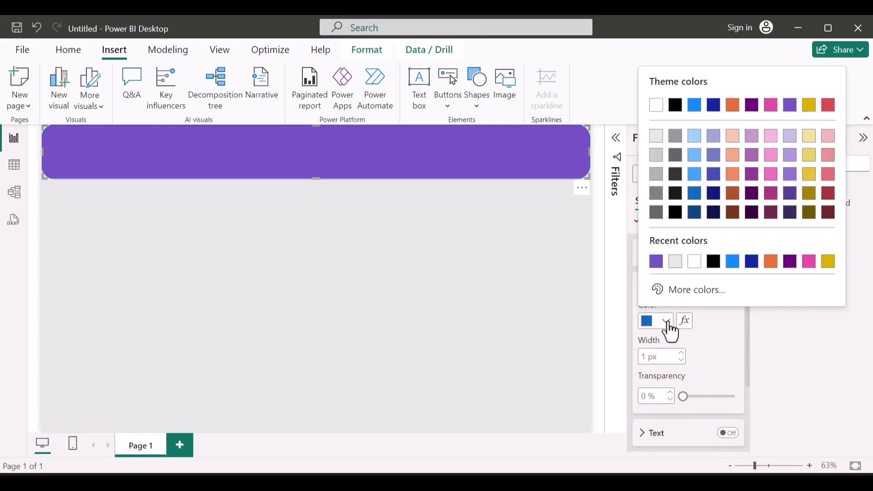
pyautogui.click(656, 262)
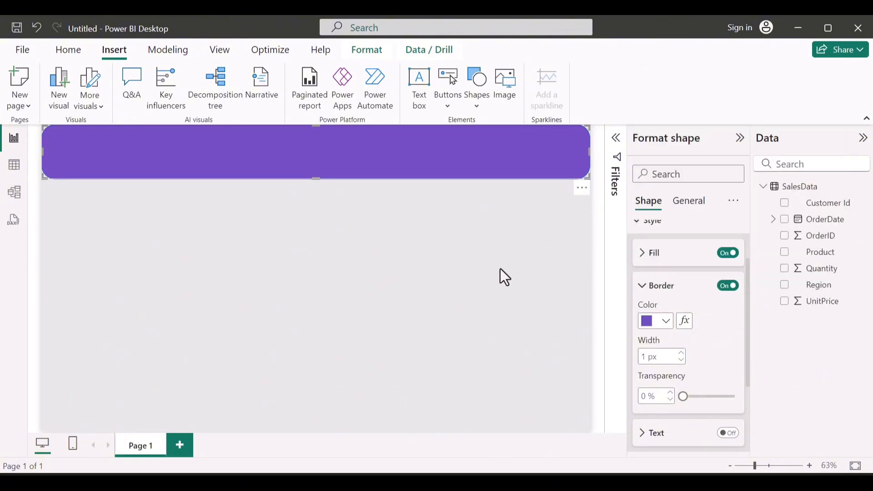
pyautogui.click(402, 239)
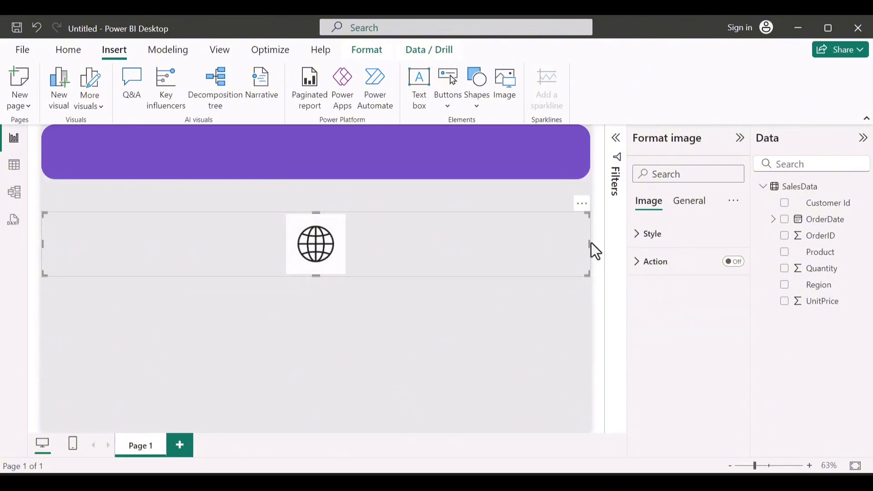
# Step: Narrow the globe image below the banner and remove it from the page
pyautogui.moveTo(590, 242); pyautogui.dragTo(91, 241)
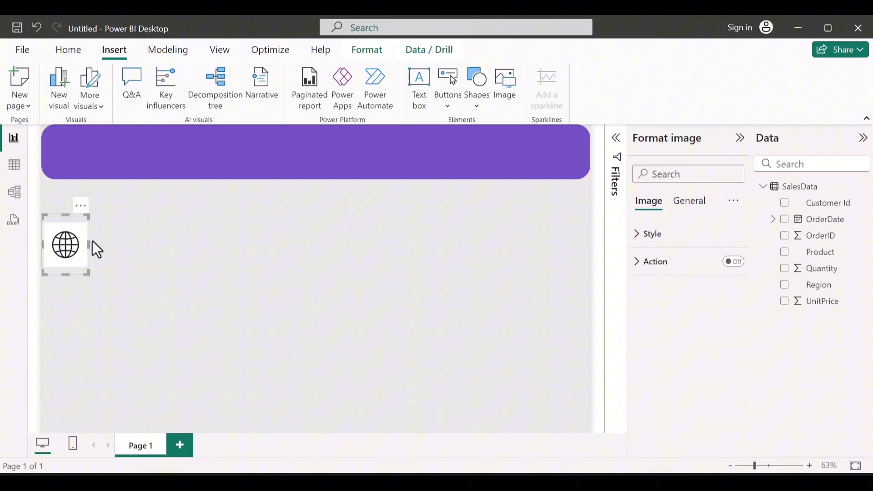
pyautogui.click(81, 206)
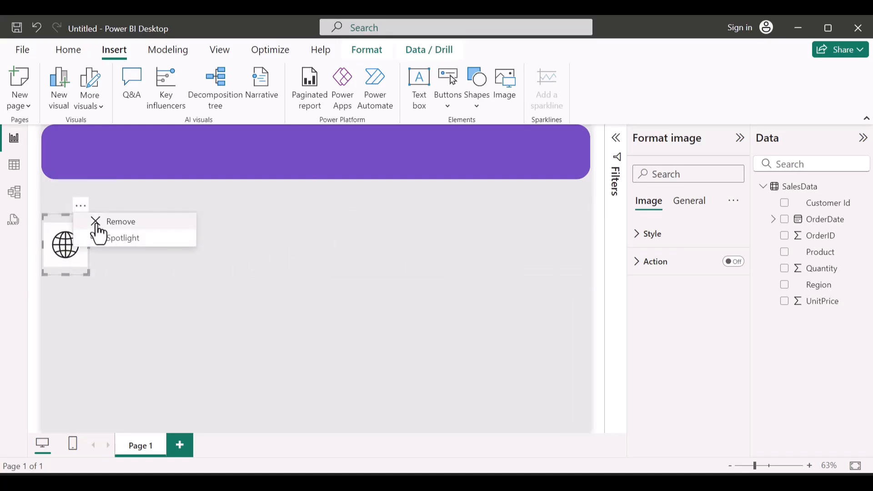
pyautogui.click(97, 232)
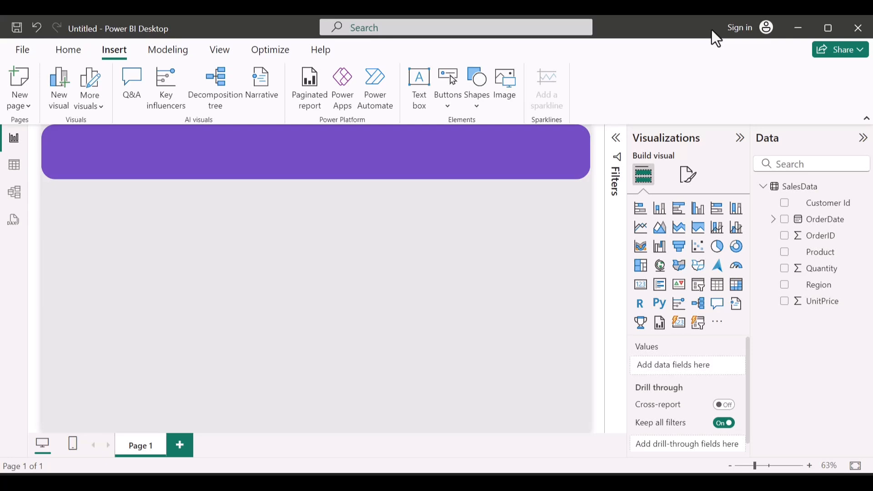
# Step: Switch to Microsoft Edge, search the web for "sales metrics", and dismiss the page restore prompt
pyautogui.hotkey('alt', 'Tab')
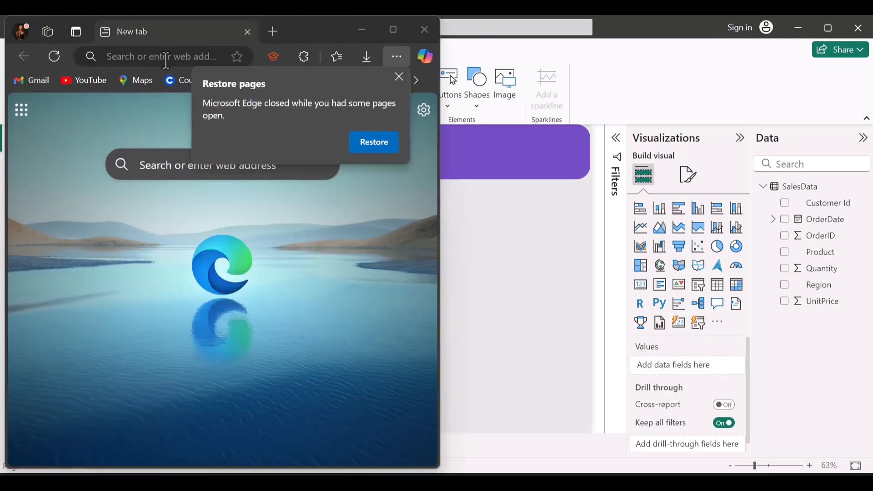
pyautogui.click(167, 61)
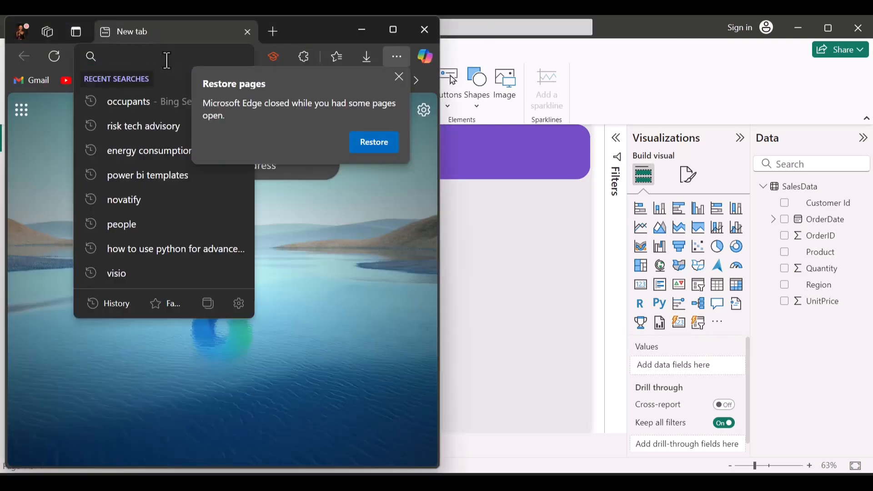
pyautogui.write('Sales metri')
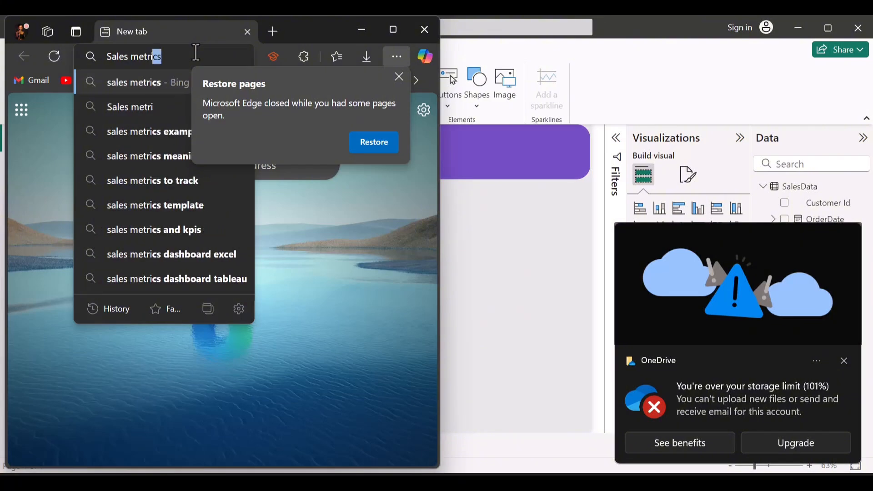
pyautogui.press('Return')
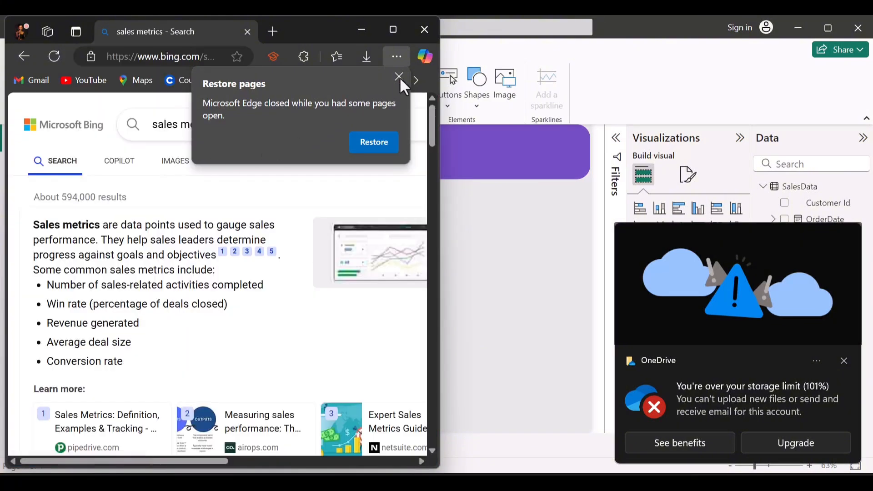
pyautogui.click(405, 75)
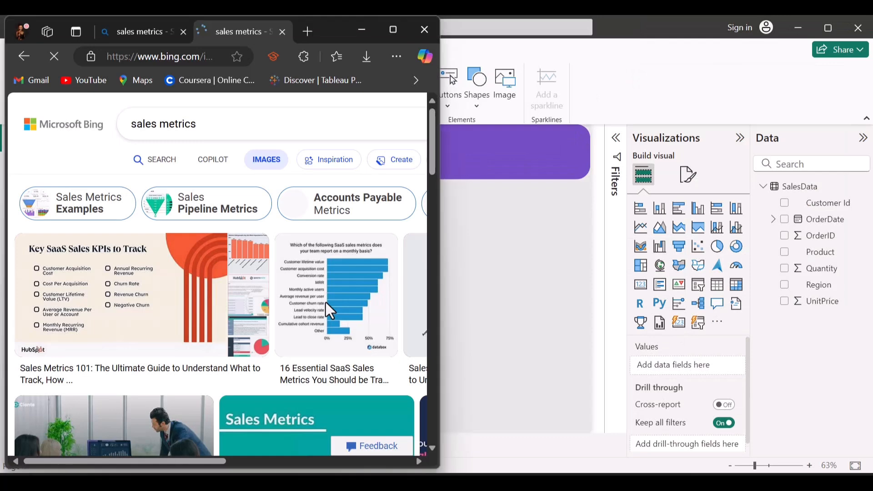
# Step: Change the Bing image search to "sales thumbnail" and browse the results
pyautogui.scroll(-4, 326, 302)
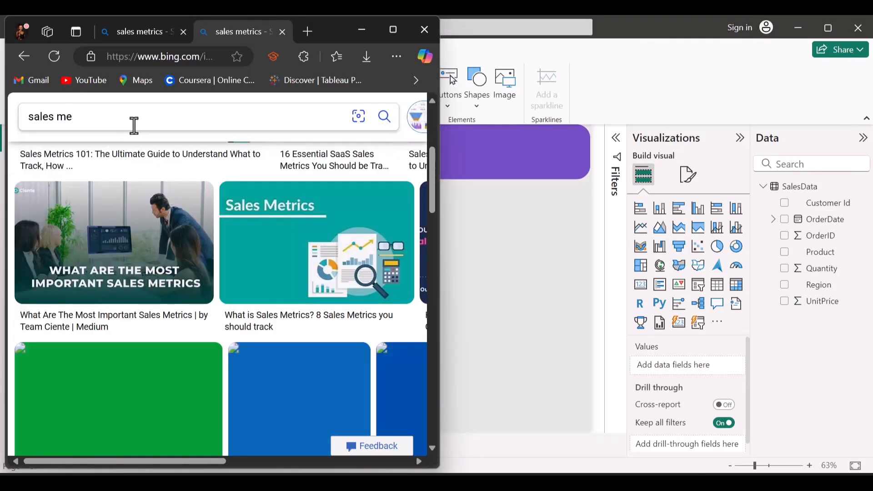
pyautogui.press('BackSpace')
pyautogui.press('BackSpace')
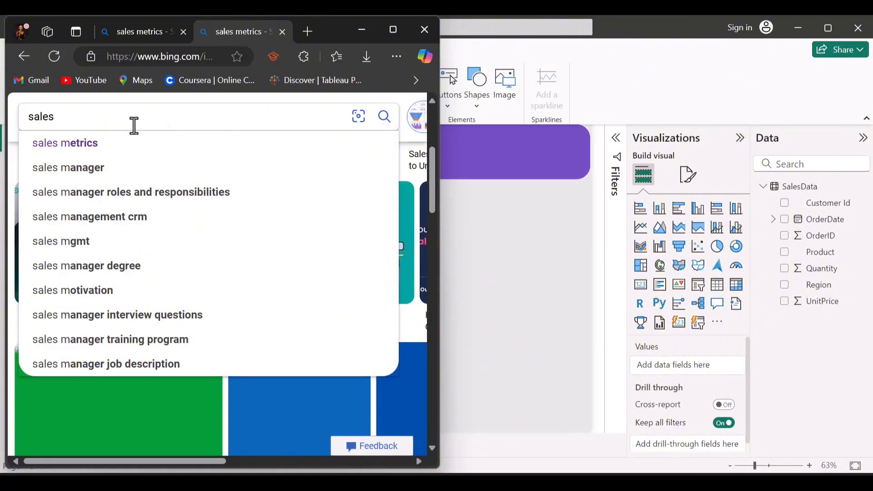
pyautogui.write('thumbnail')
pyautogui.press('Return')
pyautogui.scroll(-3, 220, 287)
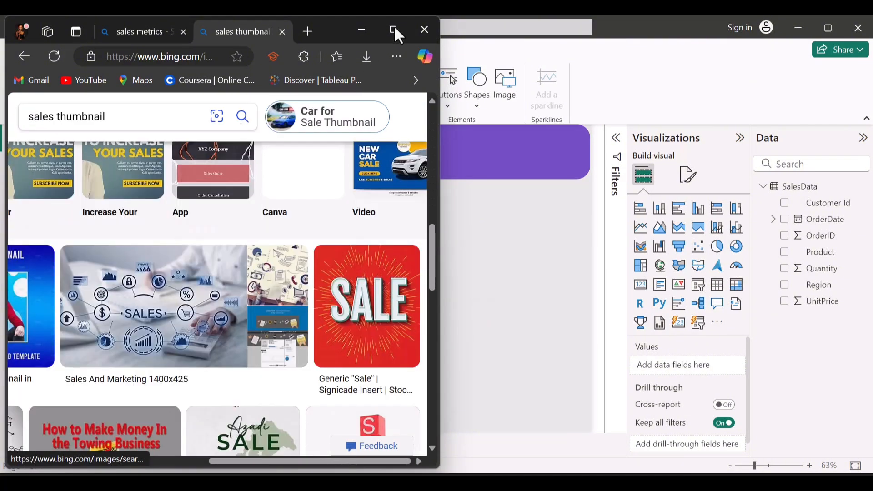
# Step: Maximize the browser, look further through the results, and open the "How To Improve Your Sales Performance" image with the rising arrow
pyautogui.click(393, 30)
pyautogui.scroll(-5, 700, 39)
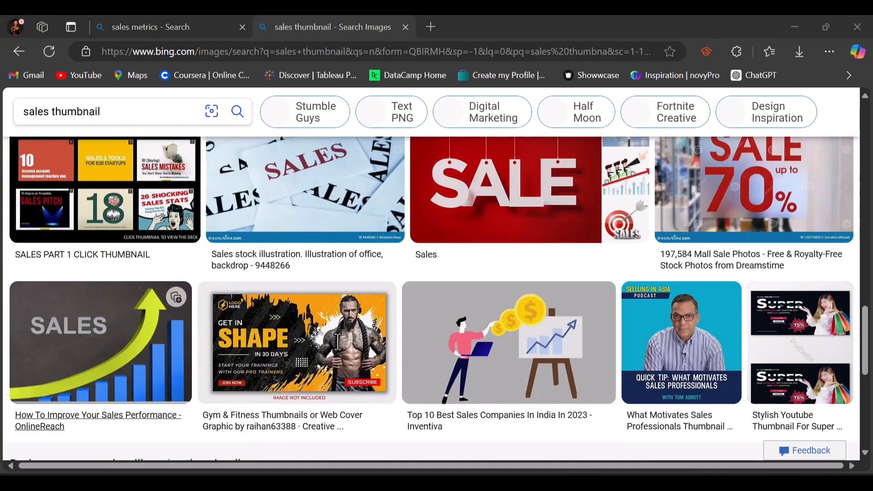
pyautogui.click(156, 367)
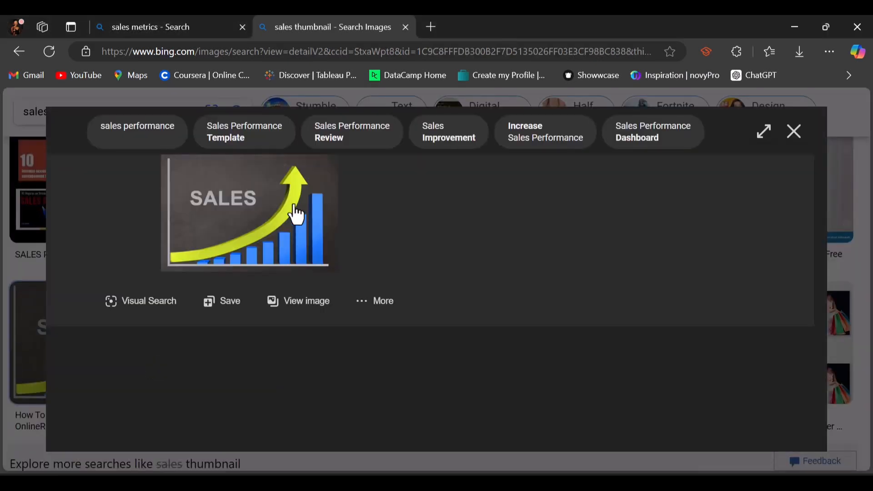
# Step: Save the enlarged sales chart image with the rising arrow to Downloads as a JPEG named "Sales thumbnail"
pyautogui.rightClick(267, 217)
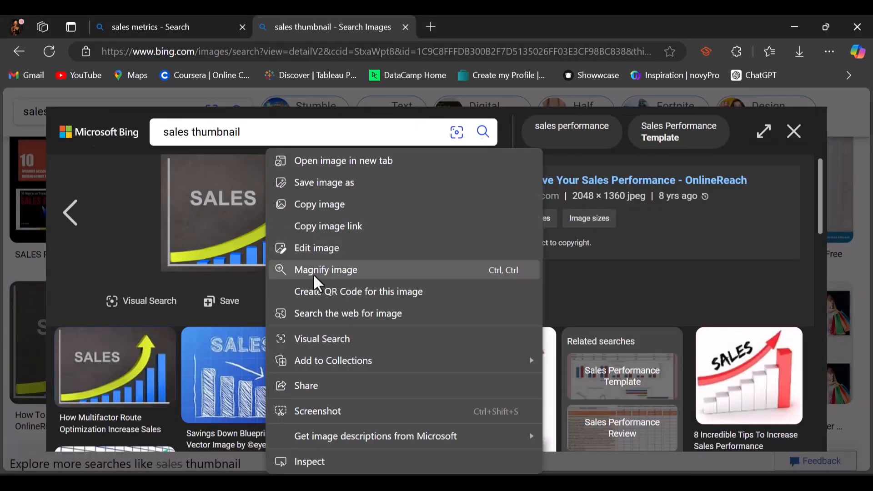
pyautogui.click(326, 180)
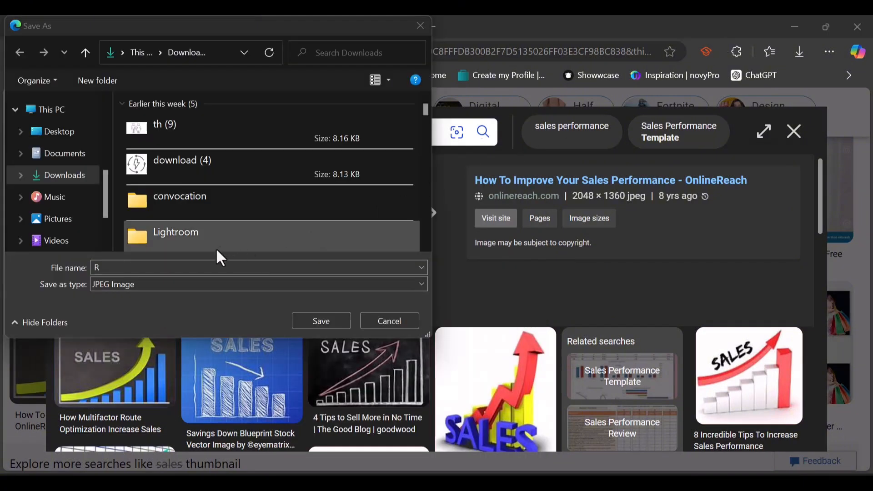
pyautogui.click(166, 270)
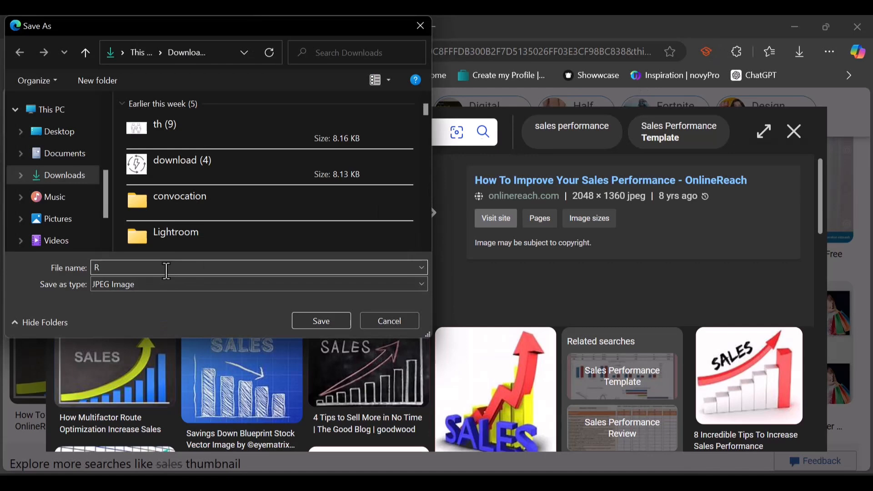
pyautogui.press('BackSpace')
pyautogui.write('S')
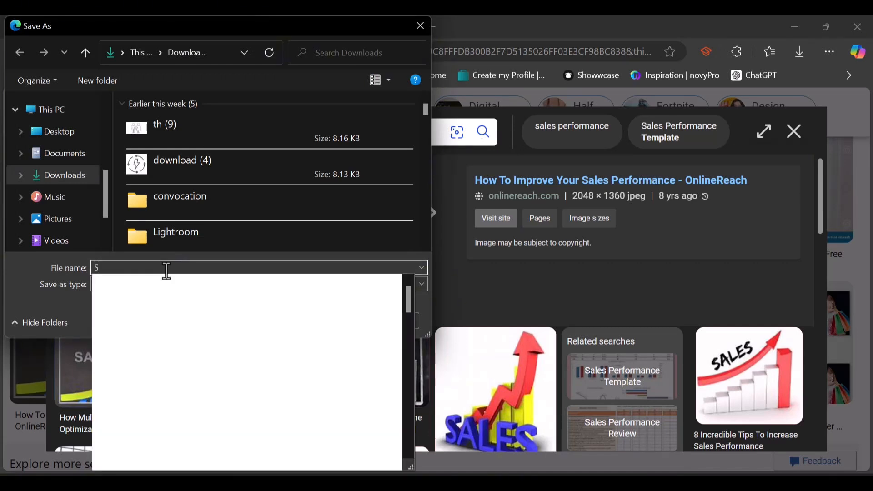
pyautogui.write('ales t')
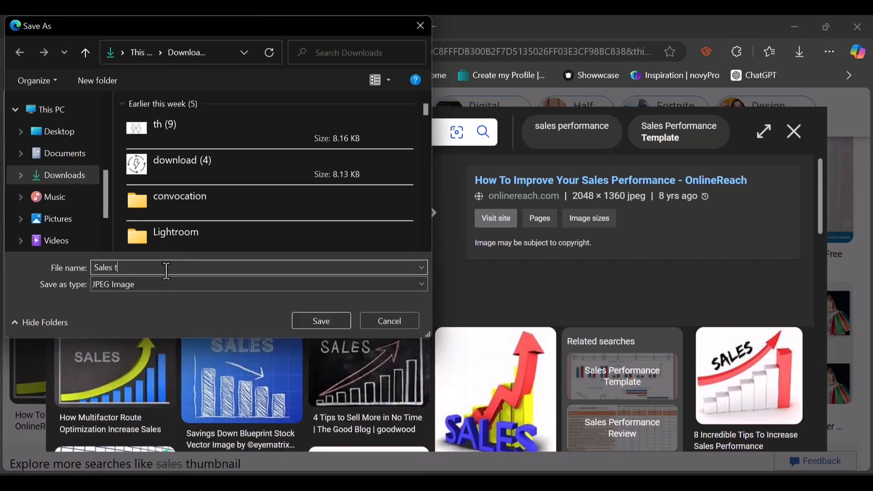
pyautogui.write('humbnail')
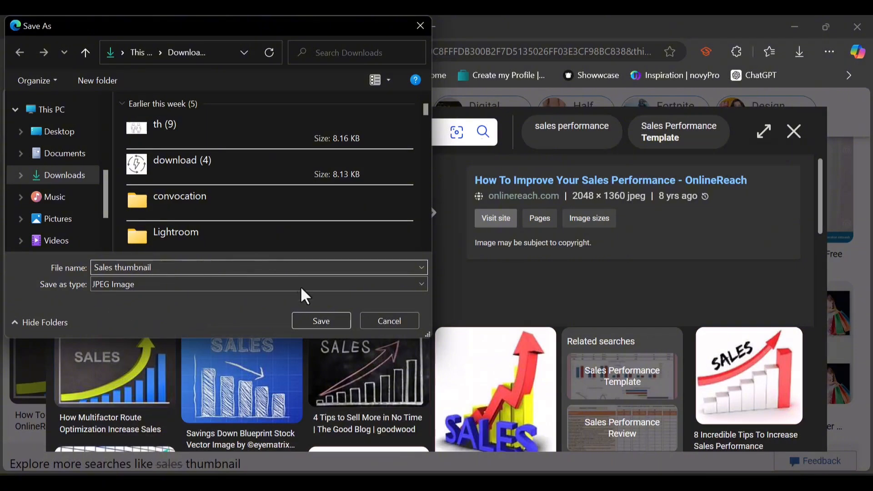
pyautogui.click(315, 318)
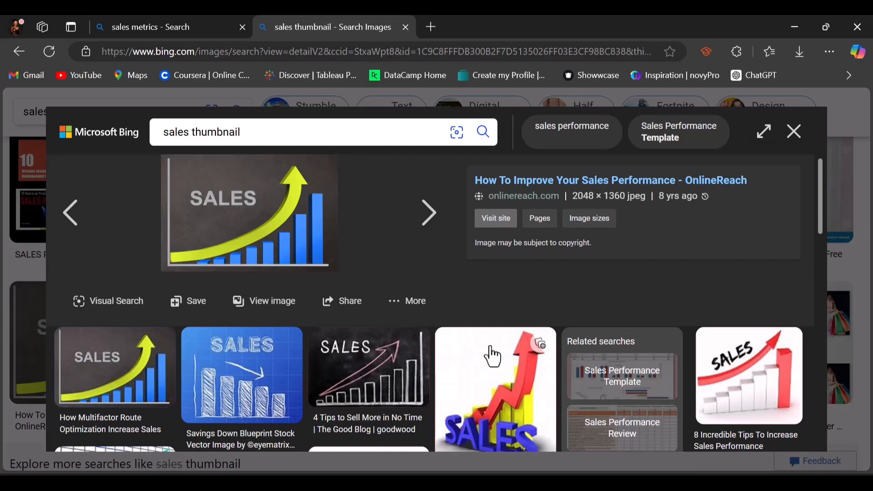
# Step: Look through the related sales images listed below the saved picture
pyautogui.scroll(-10, 491, 357)
pyautogui.scroll(-3, 492, 356)
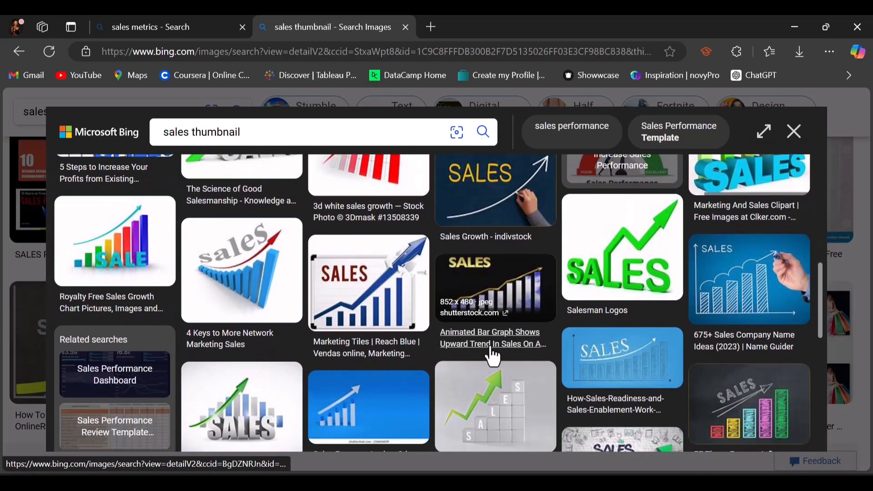
pyautogui.scroll(-4, 492, 357)
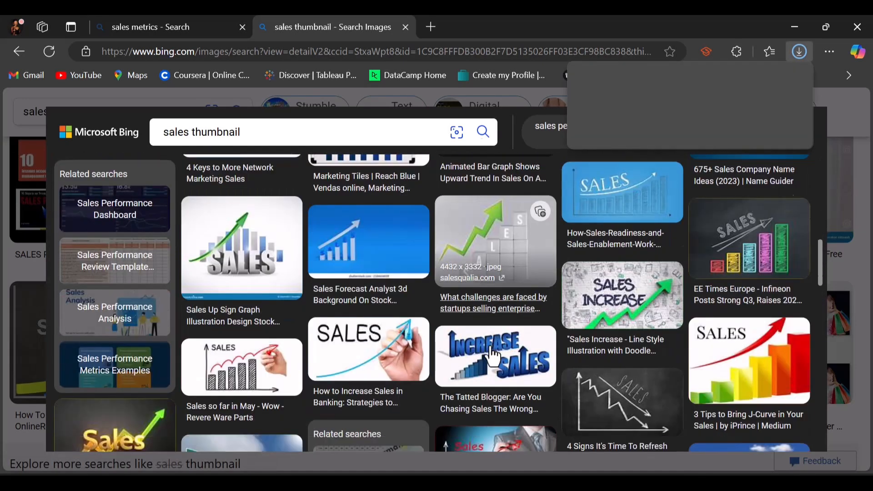
pyautogui.scroll(-5, 492, 356)
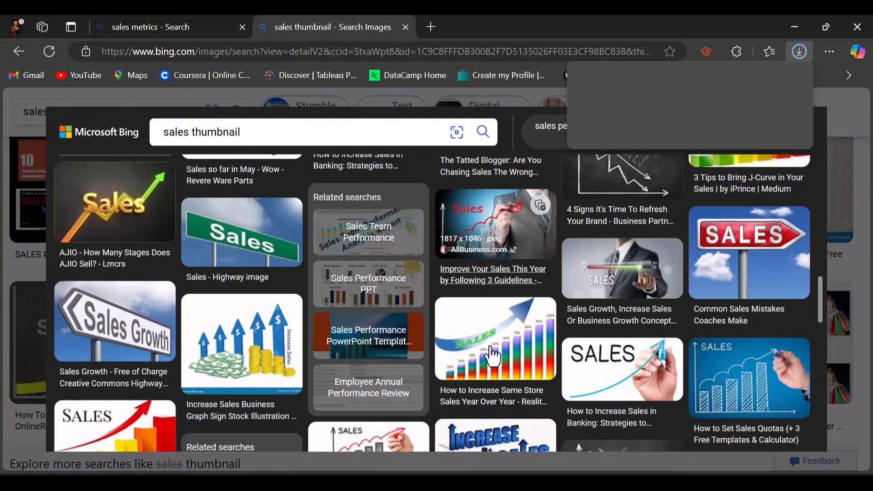
pyautogui.scroll(-5, 492, 356)
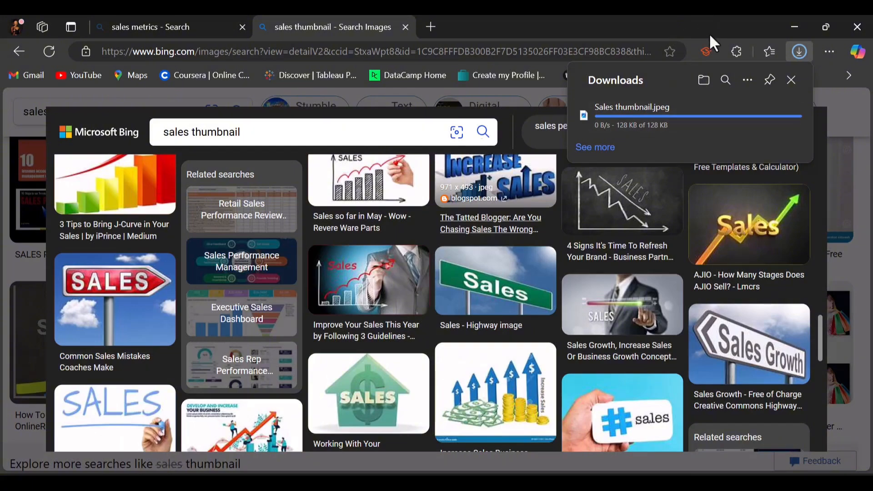
pyautogui.press('pagedown')
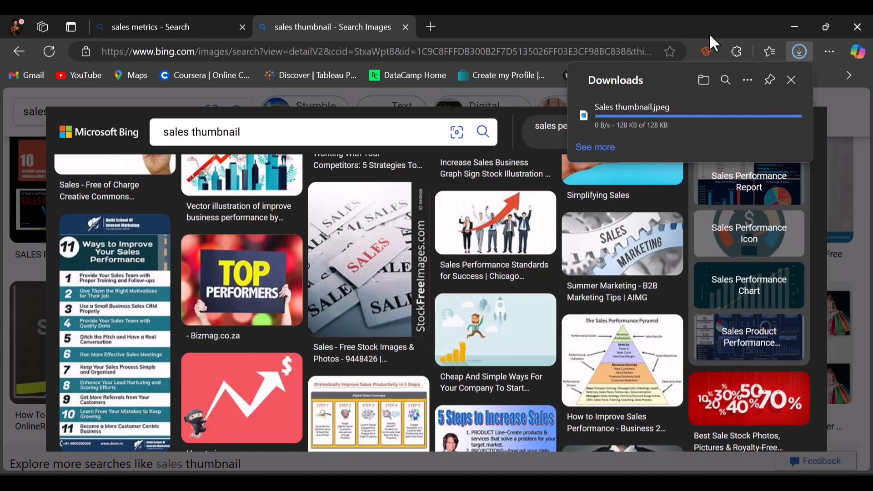
# Step: Switch to Power BI Desktop, insert the Sales thumbnail image, and shrink it to fit inside the purple banner's left end
pyautogui.hotkey('alt', 'Tab')
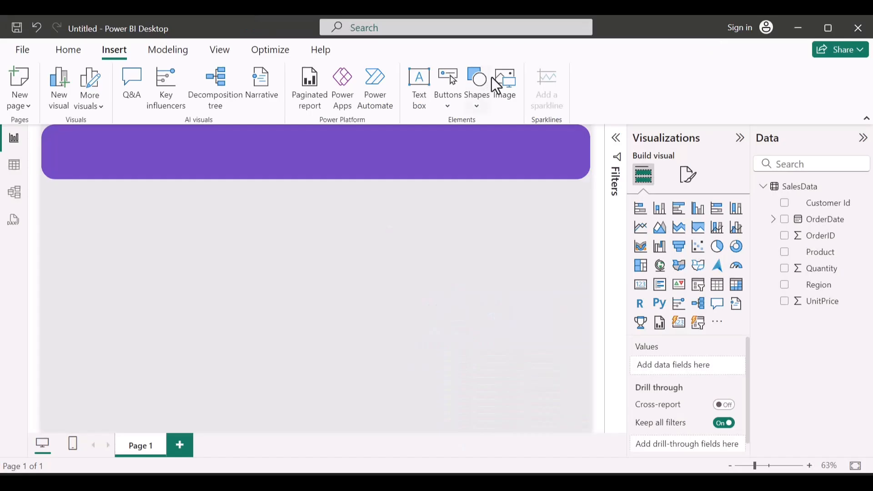
pyautogui.click(508, 99)
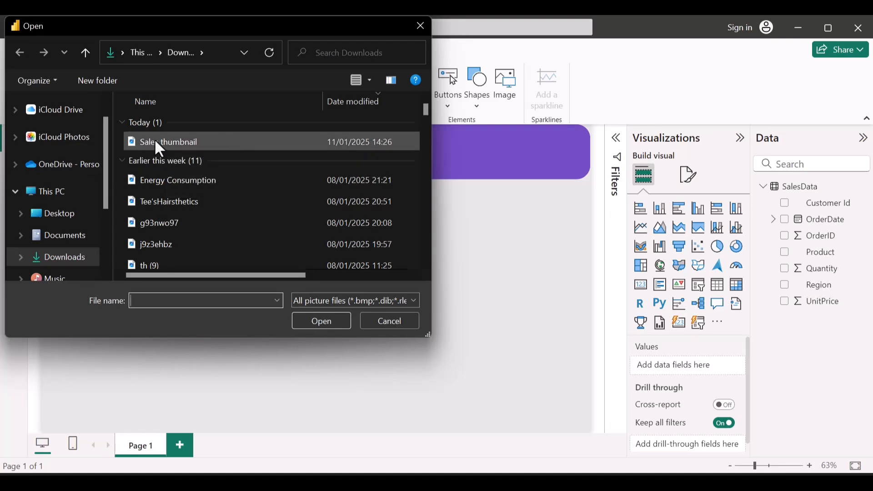
pyautogui.doubleClick(219, 141)
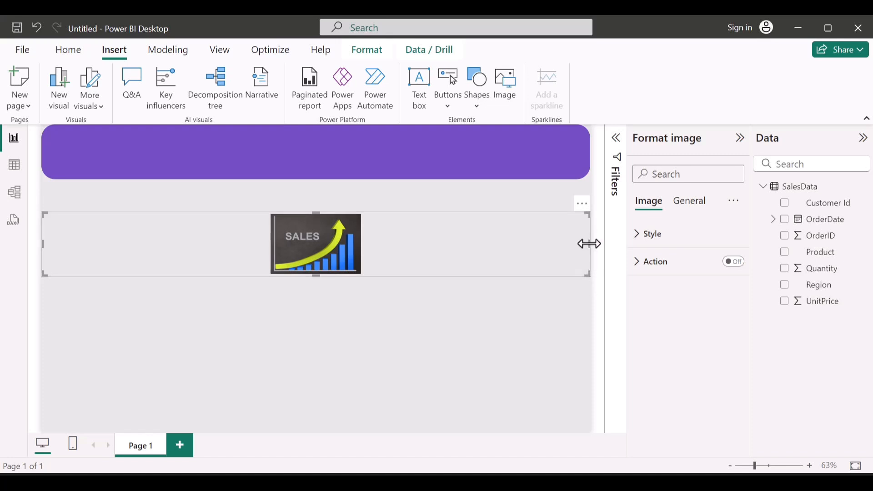
pyautogui.moveTo(589, 244); pyautogui.dragTo(68, 168)
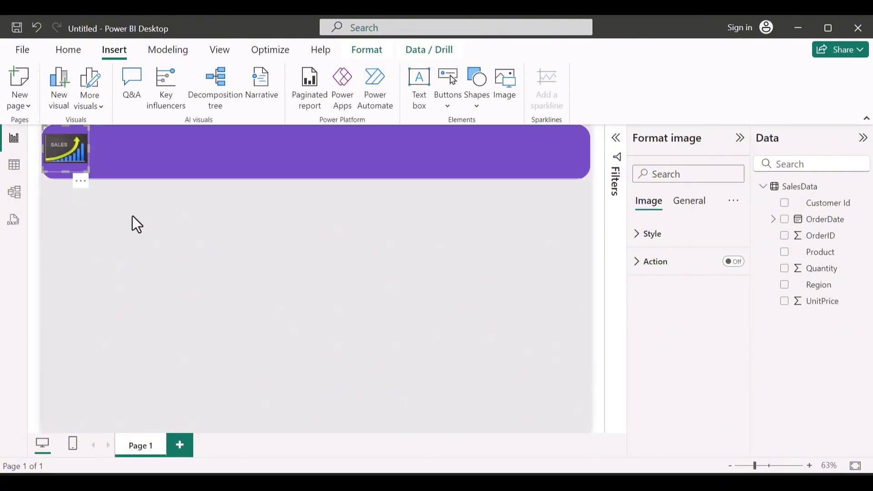
# Step: Insert a text box below the banner containing the centered text "Sales Report"
pyautogui.click(146, 237)
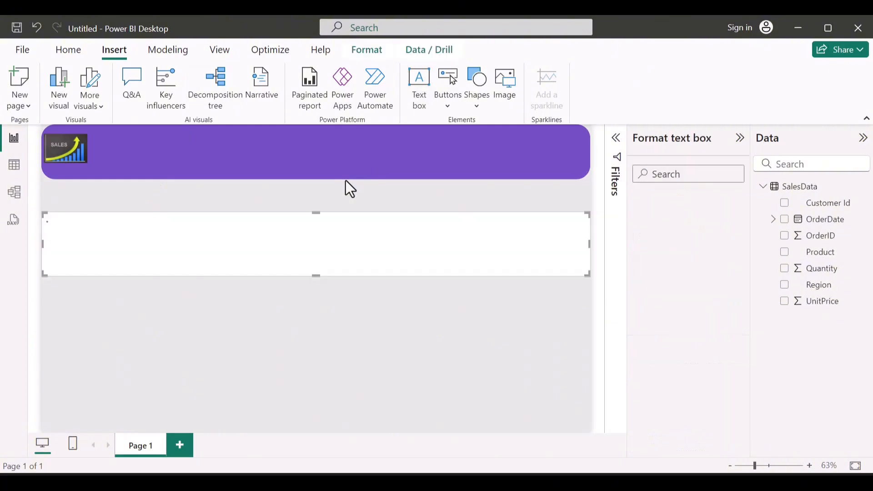
pyautogui.click(233, 249)
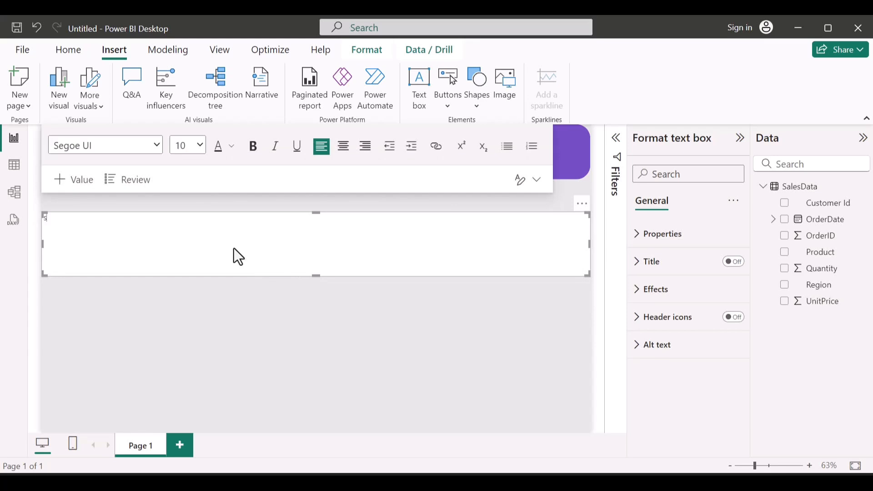
pyautogui.write('Sales Report')
pyautogui.click(342, 147)
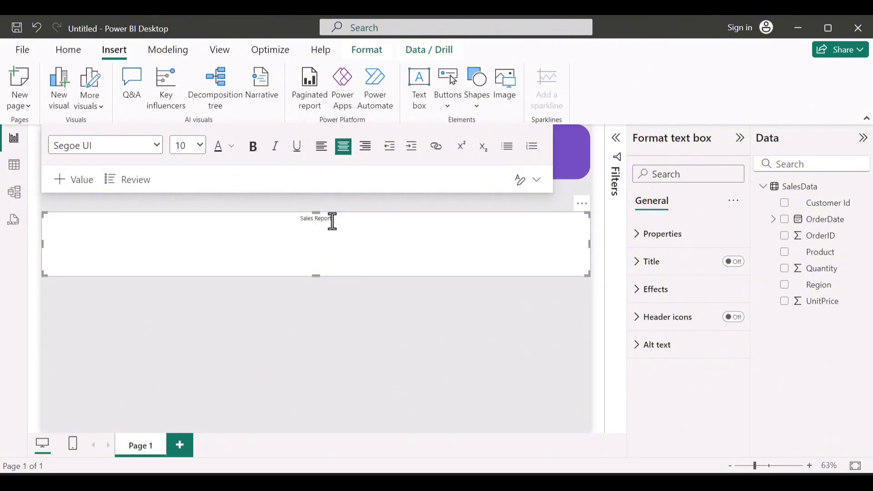
# Step: Format the "Sales Report" text in Segoe (Bold) at size 28
pyautogui.moveTo(332, 221); pyautogui.dragTo(283, 217)
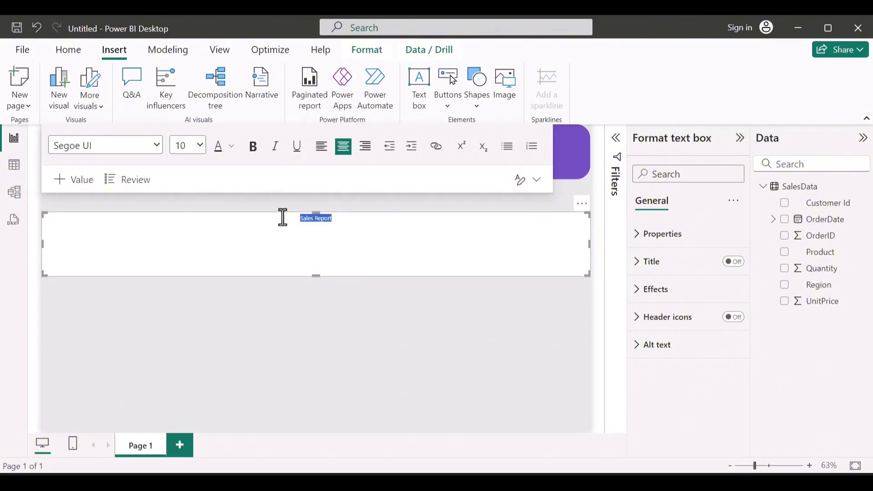
pyautogui.click(201, 143)
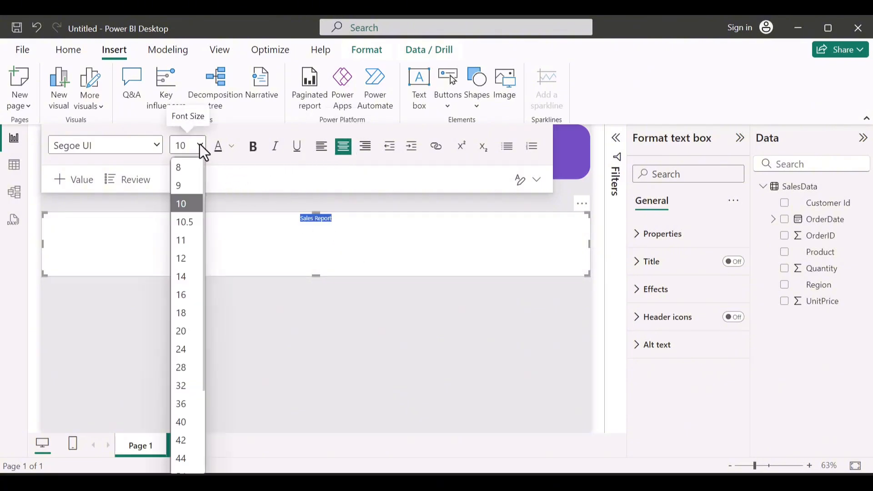
pyautogui.click(188, 366)
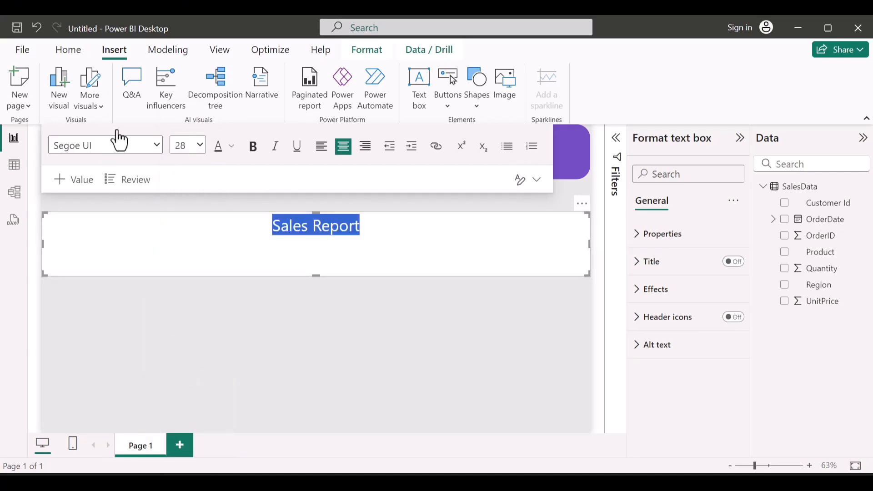
pyautogui.click(154, 151)
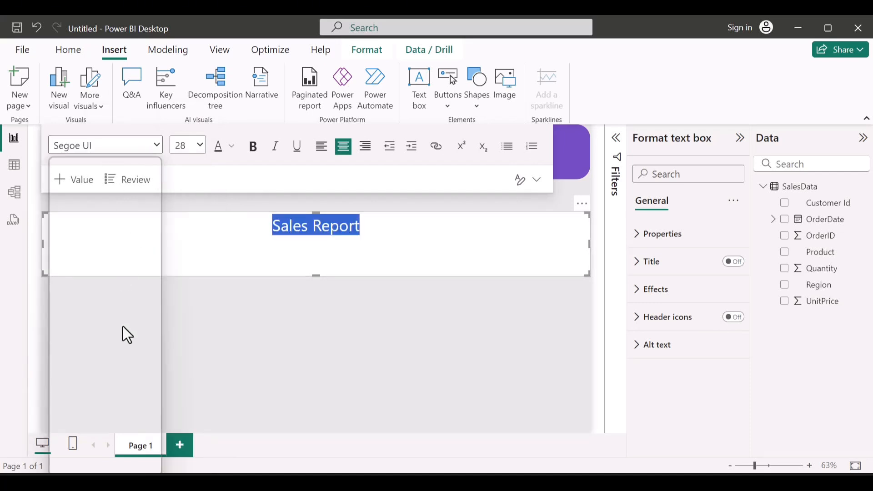
pyautogui.scroll(-3, 122, 326)
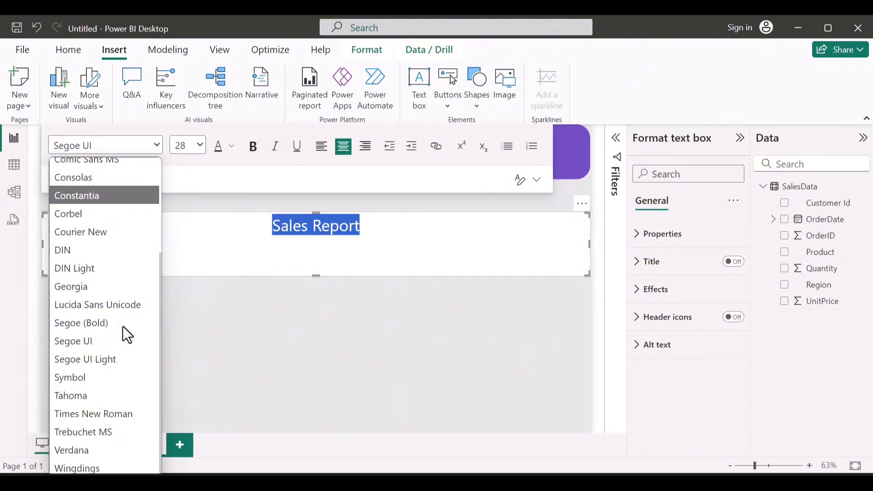
pyautogui.click(94, 322)
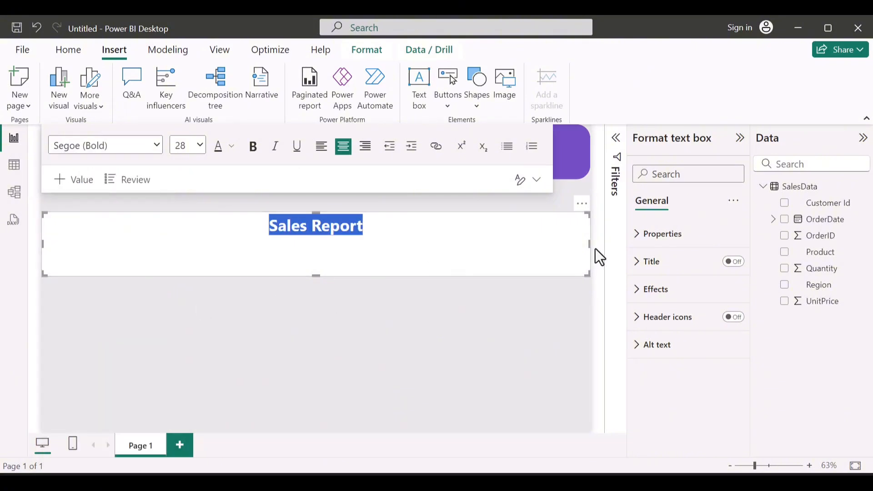
# Step: Narrow the "Sales Report" text box to slightly wider than its text and turn off its background
pyautogui.moveTo(590, 247); pyautogui.dragTo(200, 261)
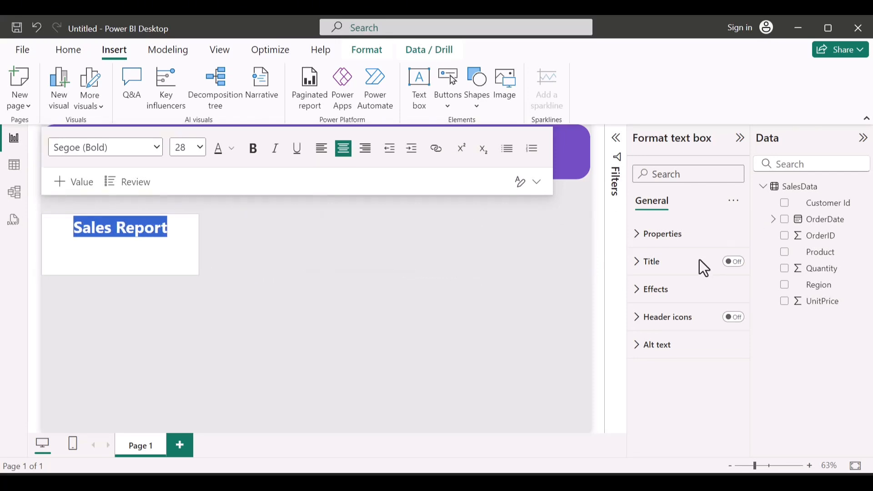
pyautogui.click(667, 293)
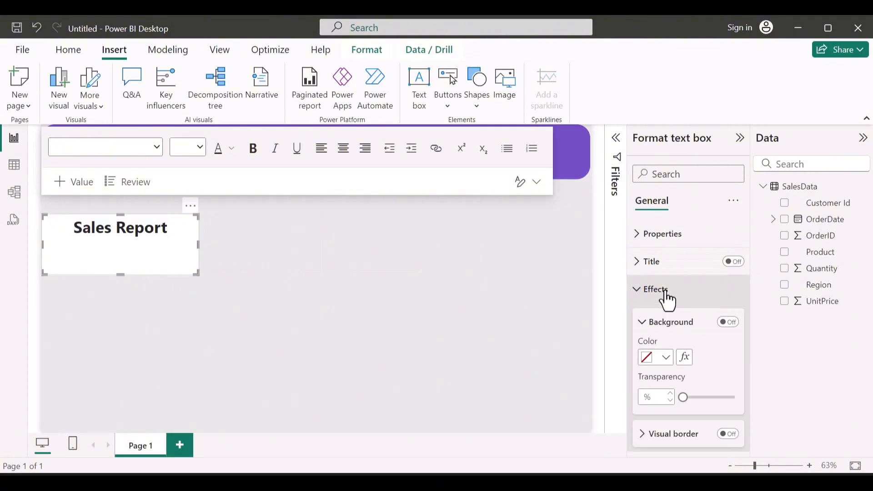
pyautogui.click(727, 322)
pyautogui.click(723, 323)
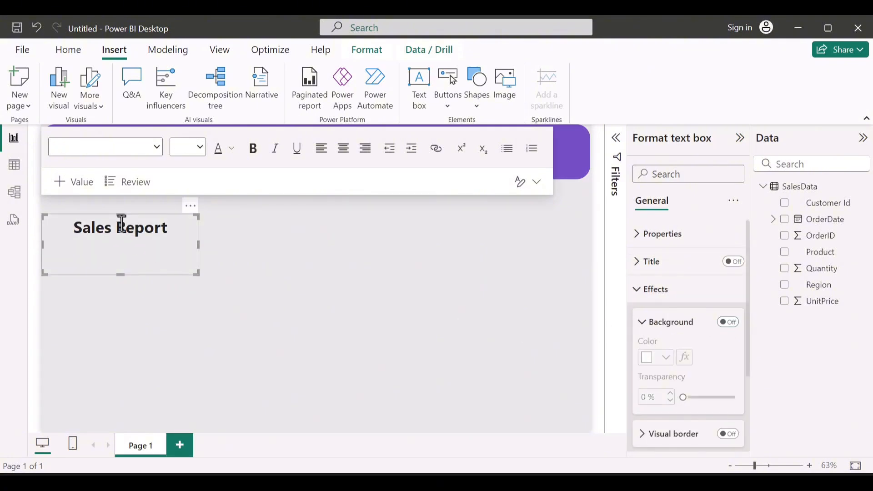
# Step: Resize the "Sales Report" text box so that it sits inside the purple banner, just right of the sales image
pyautogui.moveTo(139, 153); pyautogui.dragTo(141, 128)
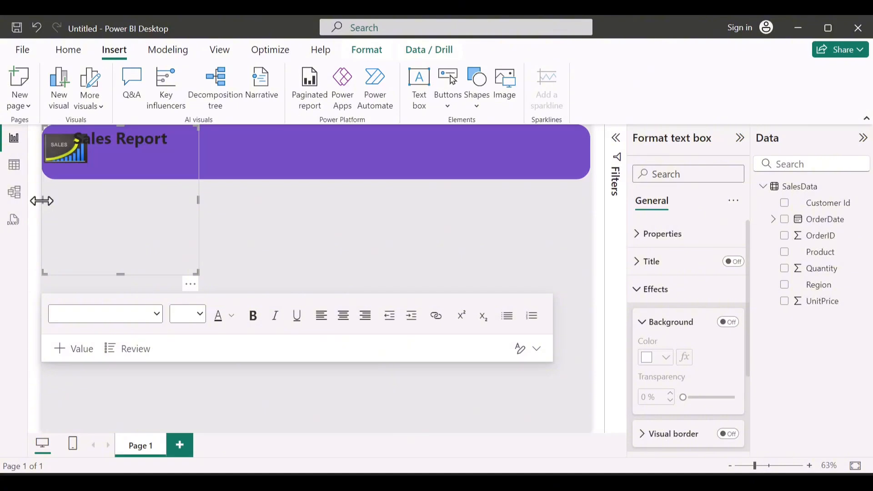
pyautogui.moveTo(42, 201); pyautogui.dragTo(99, 199)
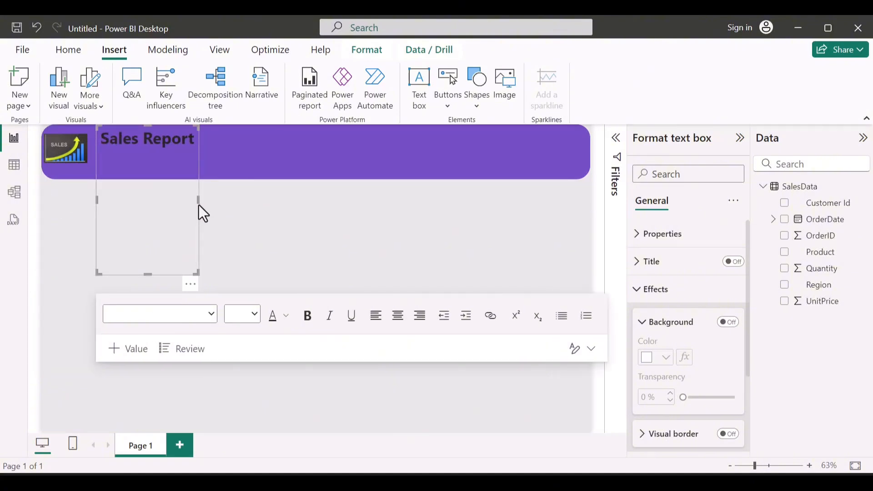
pyautogui.moveTo(215, 194); pyautogui.dragTo(222, 193)
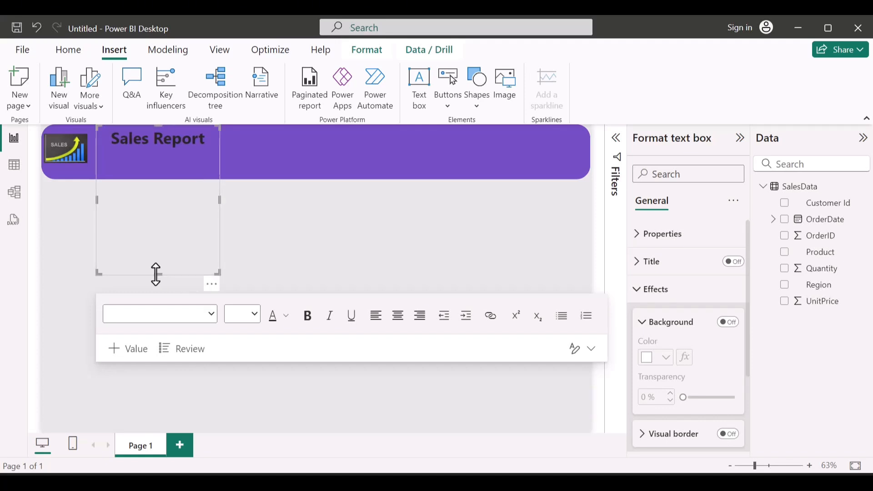
pyautogui.moveTo(156, 274); pyautogui.dragTo(157, 162)
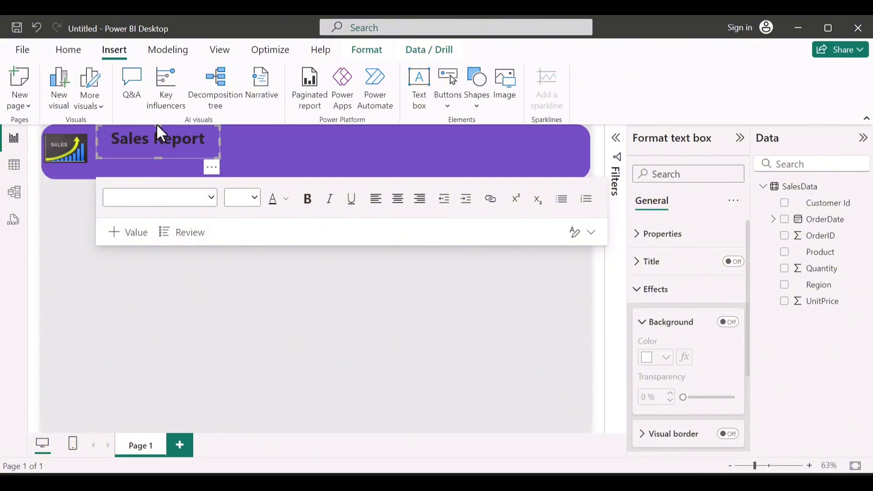
pyautogui.moveTo(156, 124); pyautogui.dragTo(160, 138)
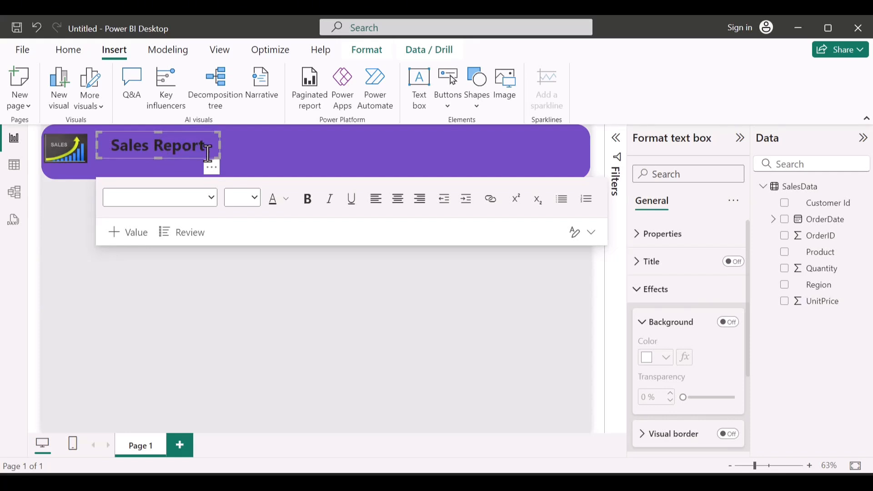
# Step: Set the font color of the "Sales Report" title in the banner to white
pyautogui.moveTo(208, 154); pyautogui.dragTo(98, 149)
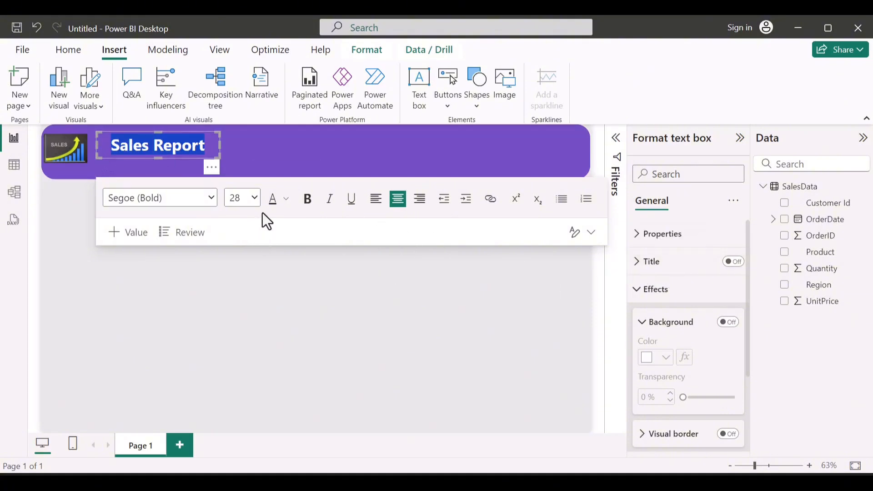
pyautogui.click(291, 195)
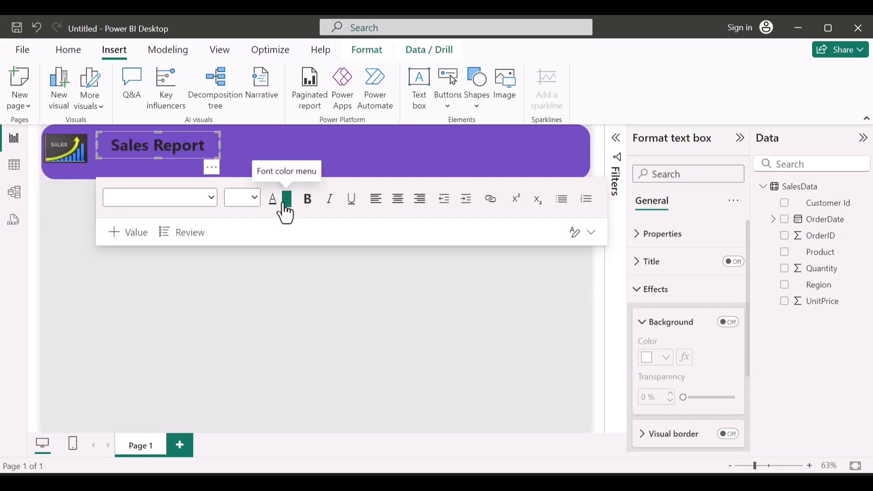
pyautogui.click(286, 214)
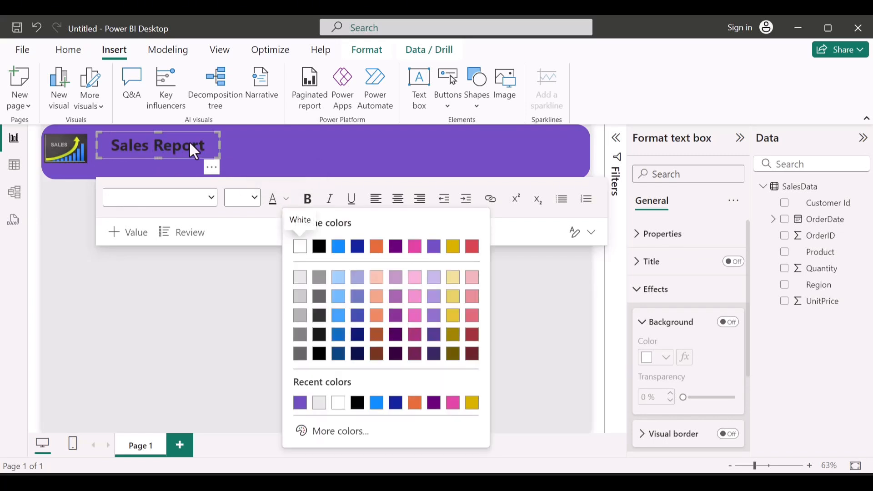
pyautogui.click(190, 143)
pyautogui.moveTo(202, 150); pyautogui.dragTo(105, 145)
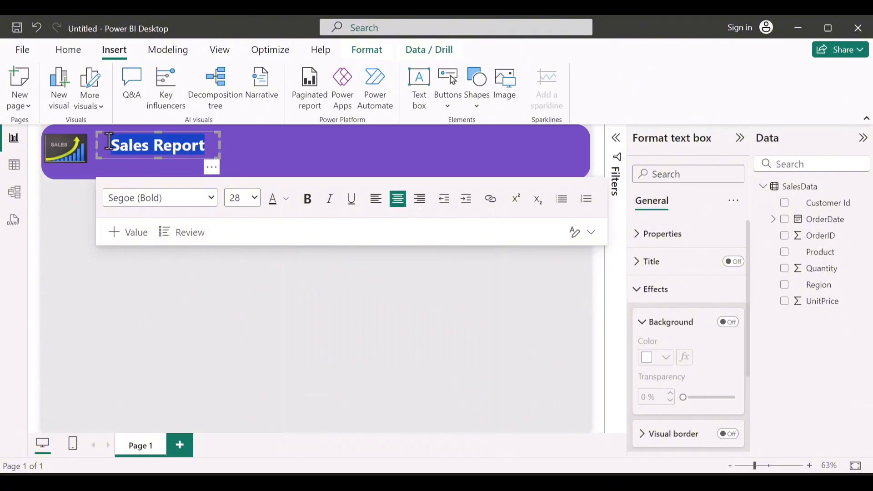
pyautogui.click(287, 203)
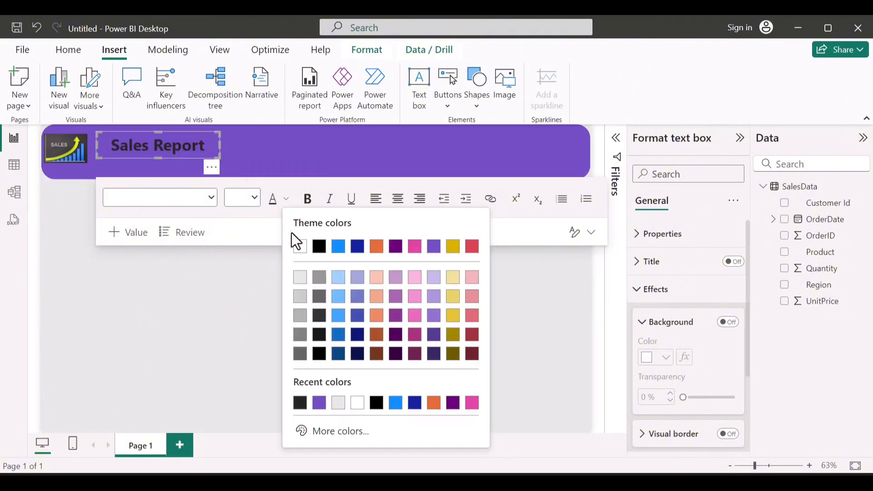
pyautogui.click(304, 257)
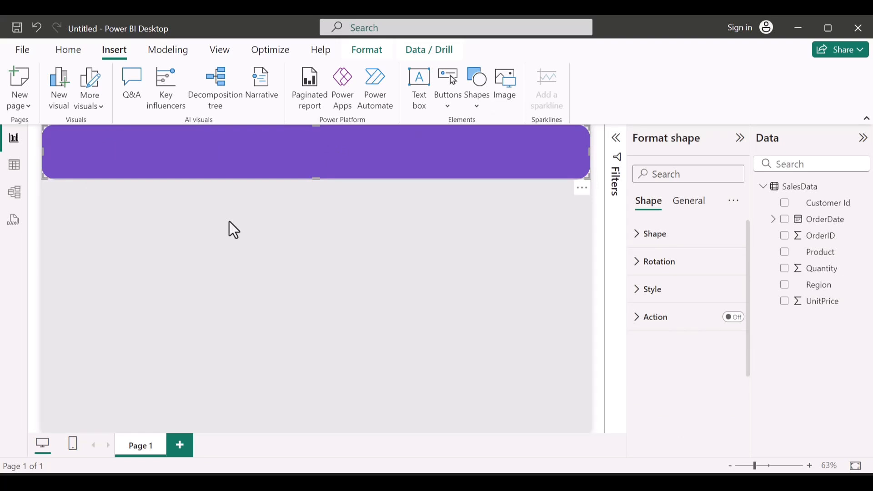
pyautogui.click(230, 222)
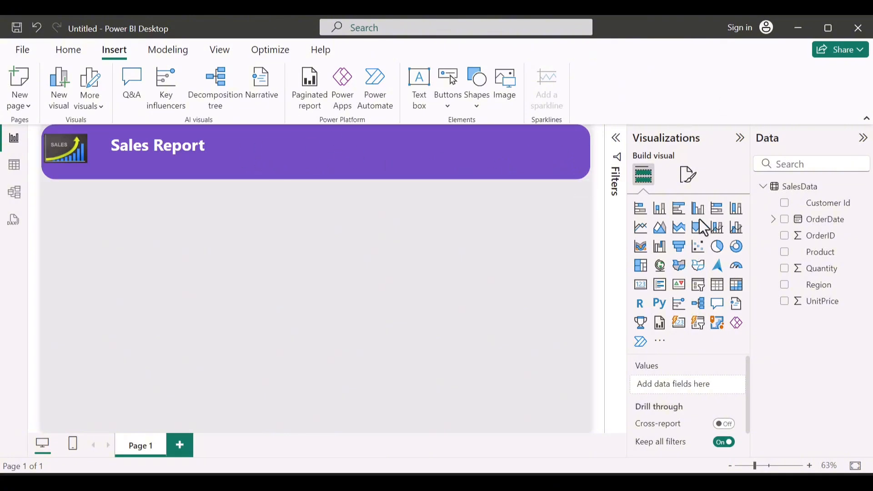
# Step: Add a slicer visual for the OrderDate field below the banner and show its formatting options
pyautogui.click(788, 222)
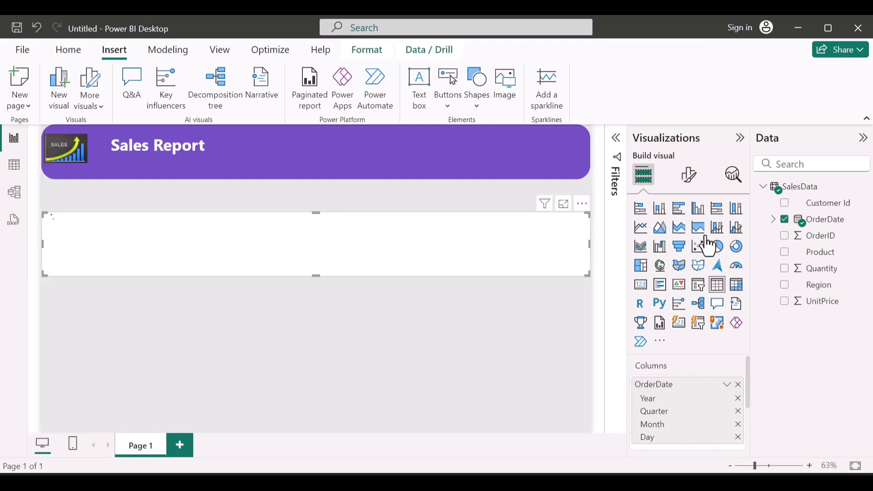
pyautogui.click(703, 289)
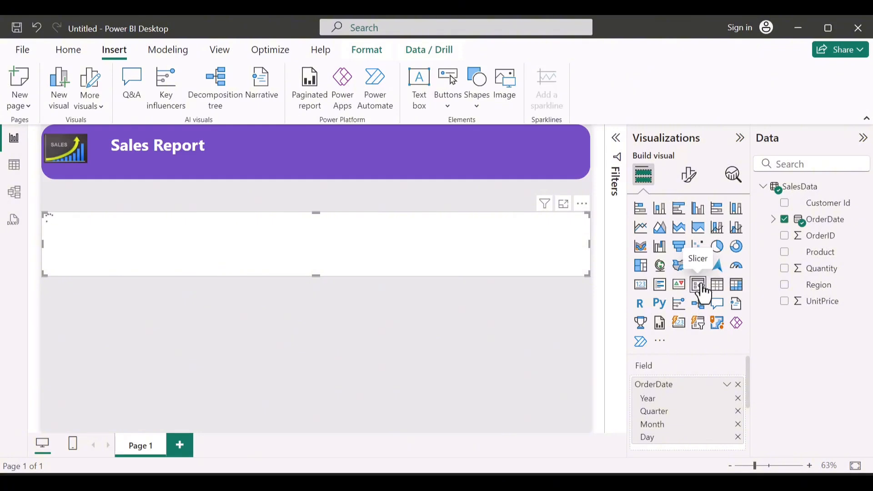
pyautogui.click(688, 190)
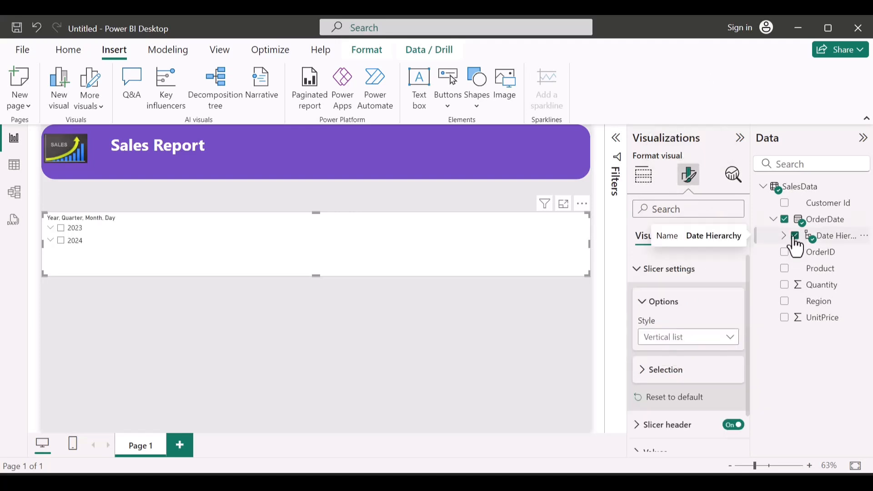
# Step: Replace the slicer's date hierarchy with the plain OrderDate field and set the slicer style to Between
pyautogui.click(795, 236)
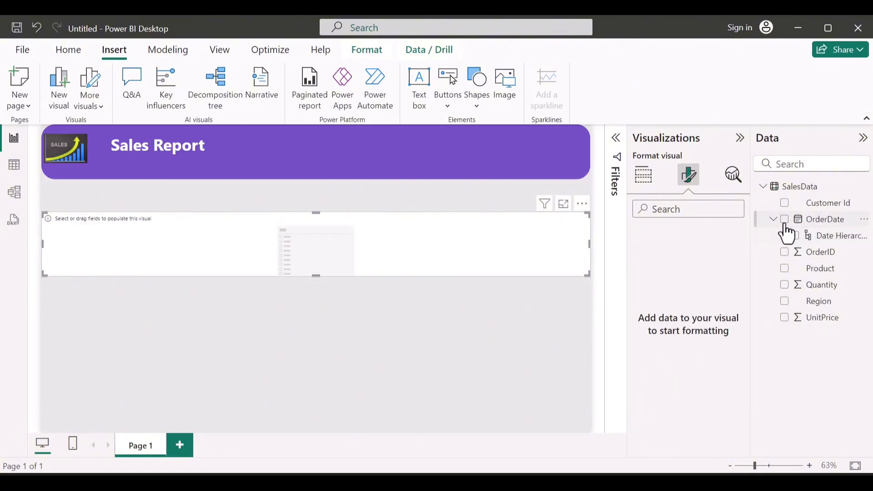
pyautogui.click(785, 221)
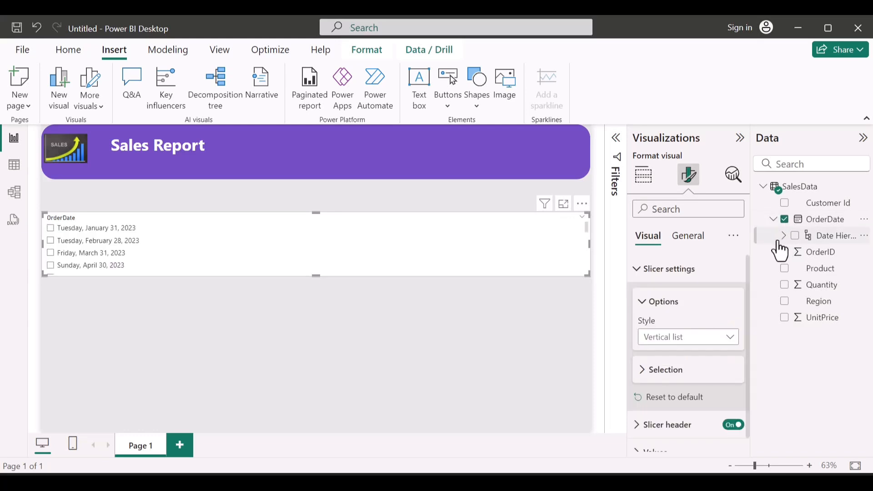
pyautogui.click(692, 349)
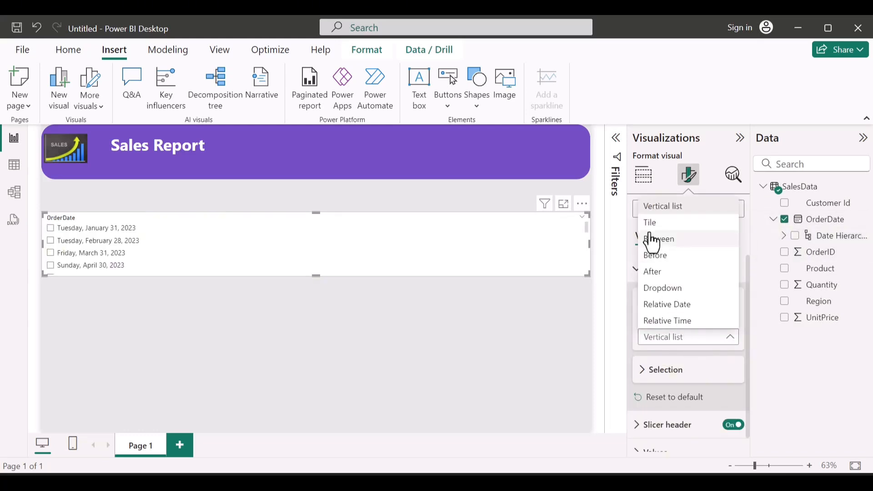
pyautogui.press('Escape')
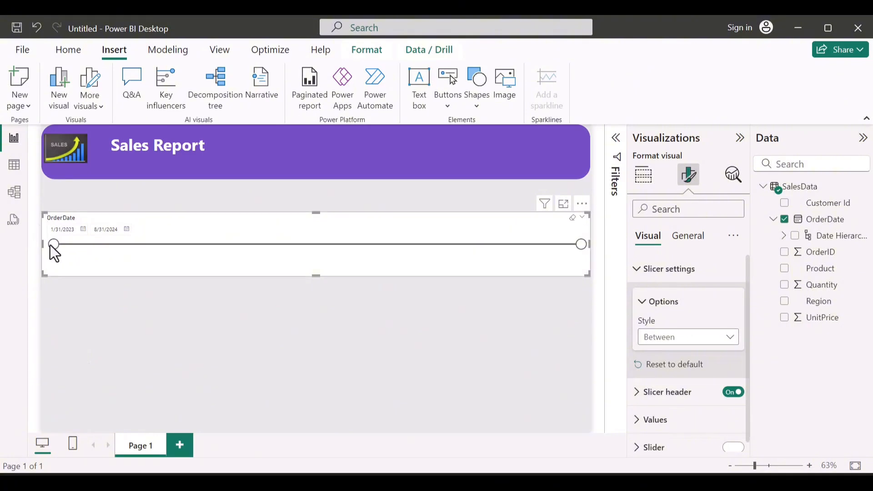
# Step: Try the OrderDate slicer by moving its start date forward, and return it to 1/31/2023
pyautogui.moveTo(53, 244); pyautogui.dragTo(73, 245)
pyautogui.moveTo(240, 266); pyautogui.dragTo(242, 266)
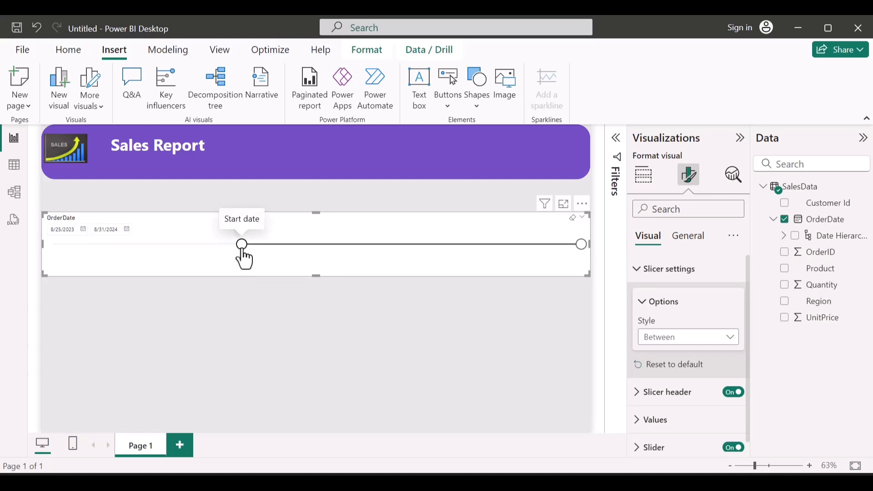
pyautogui.moveTo(242, 244); pyautogui.dragTo(289, 245)
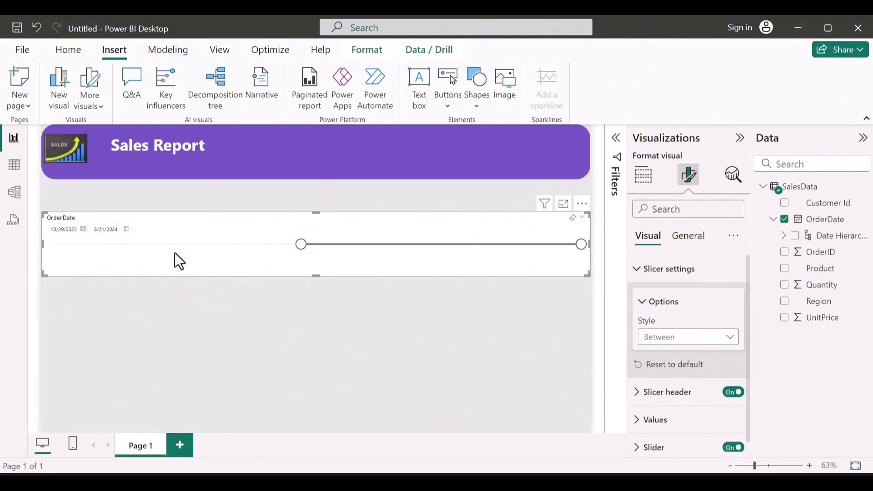
pyautogui.moveTo(293, 245); pyautogui.dragTo(46, 253)
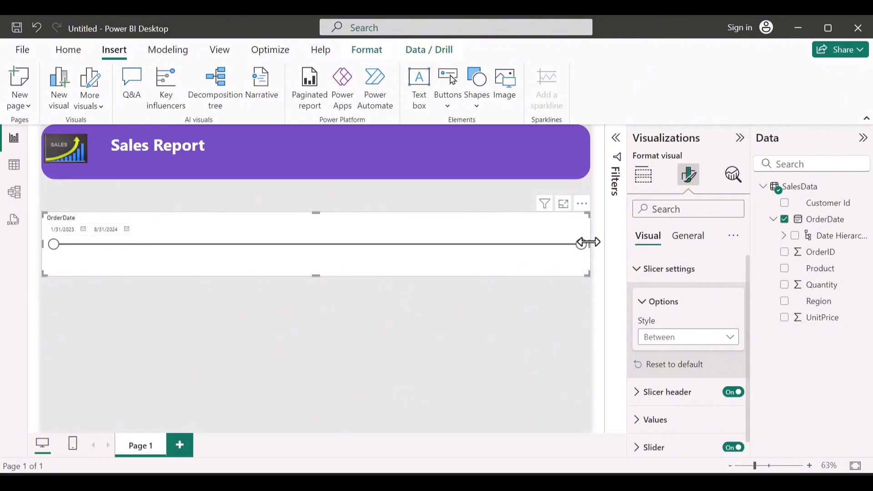
# Step: Shrink the OrderDate slicer, place it in the banner just right of the "Sales Report" title, and turn off its slicer header
pyautogui.moveTo(588, 242); pyautogui.dragTo(272, 164)
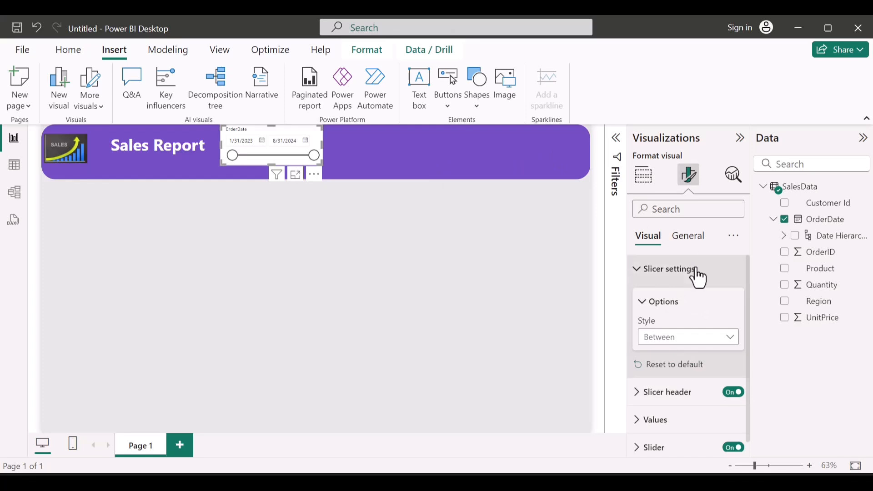
pyautogui.click(668, 270)
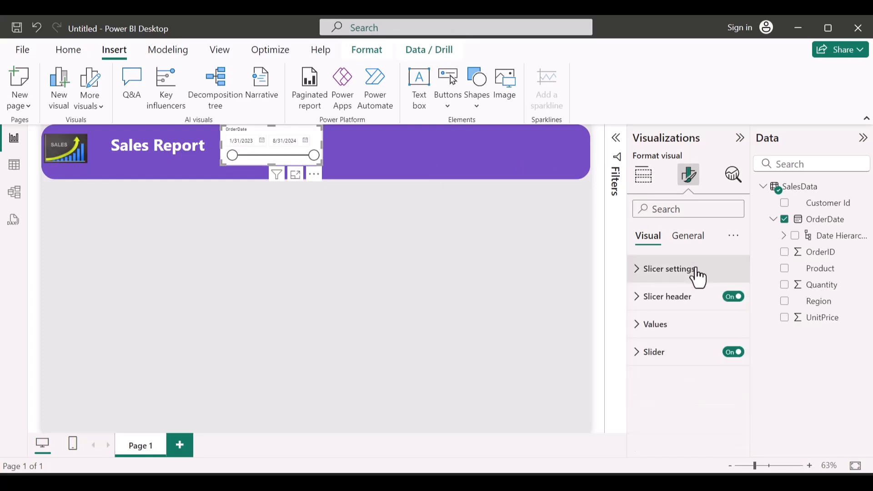
pyautogui.click(672, 298)
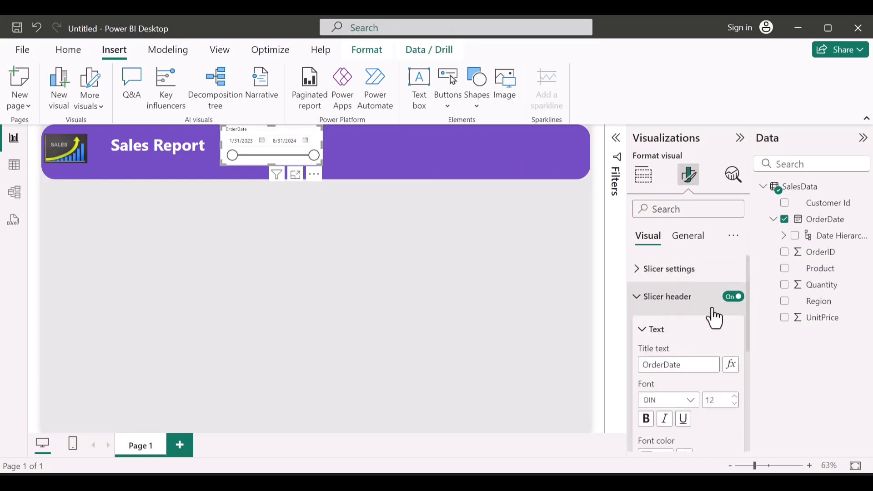
pyautogui.click(734, 298)
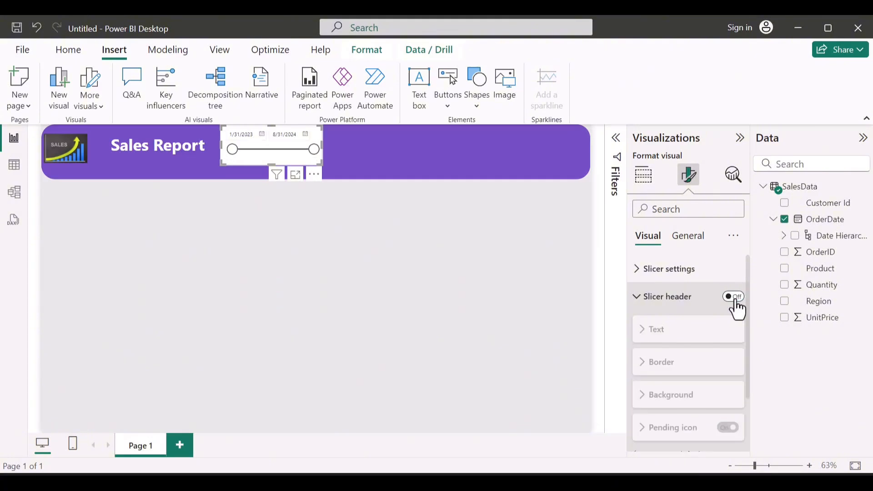
pyautogui.click(667, 298)
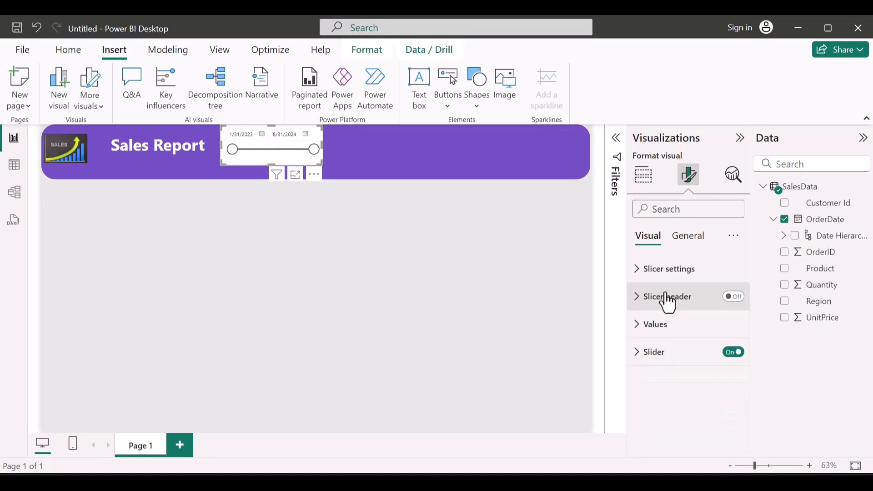
# Step: Set the font color of the OrderDate slicer's values to white
pyautogui.click(653, 328)
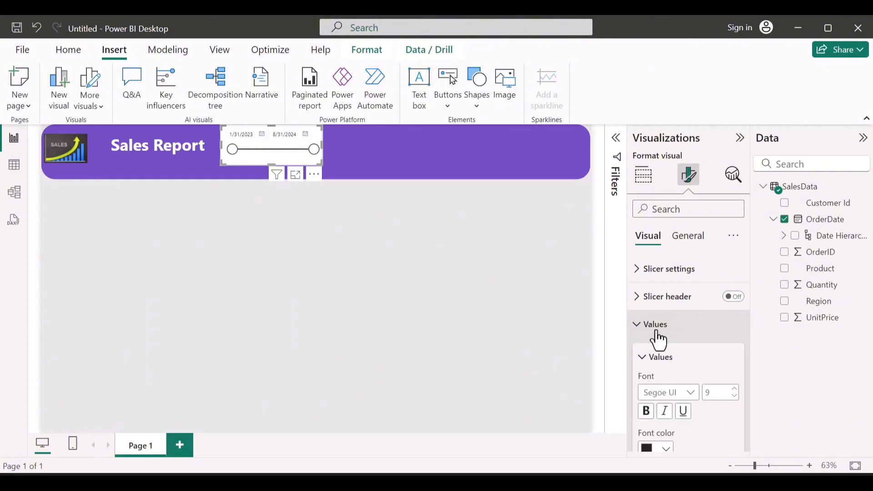
pyautogui.scroll(-2, 667, 369)
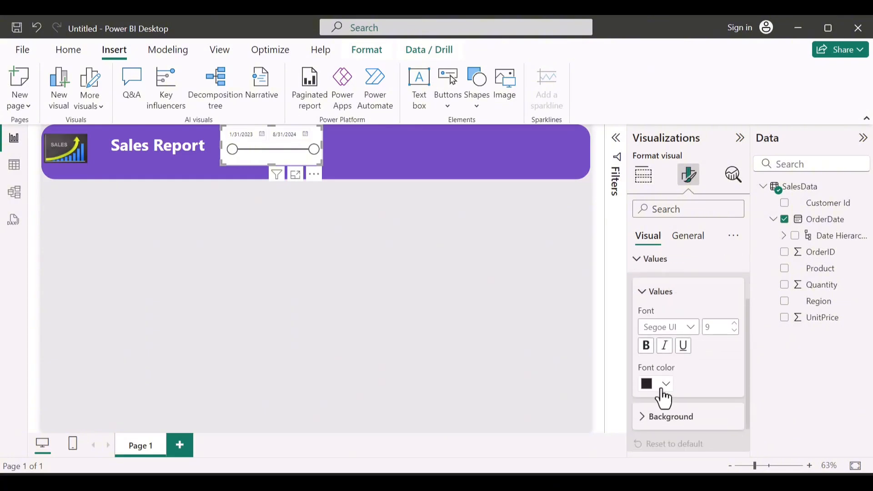
pyautogui.click(665, 383)
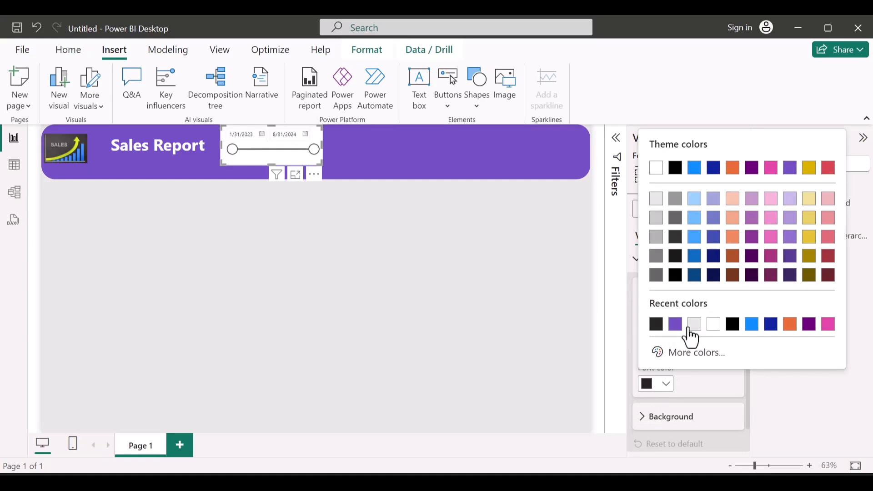
pyautogui.click(713, 324)
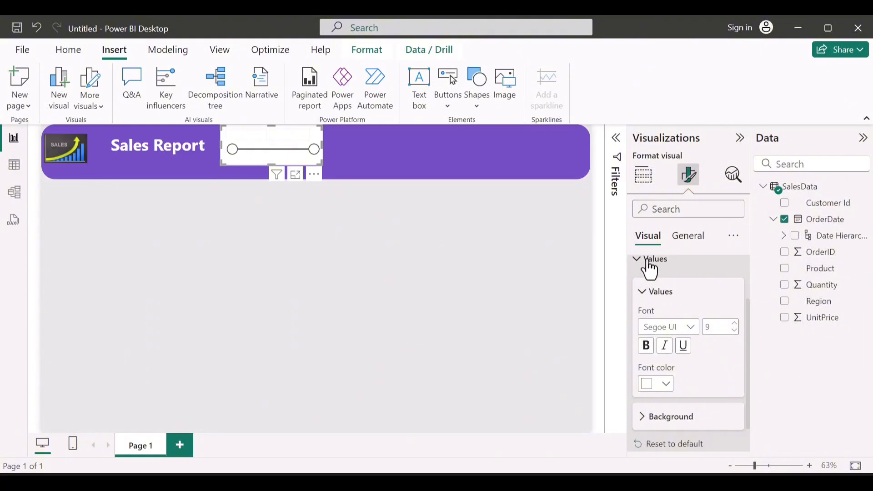
pyautogui.click(649, 263)
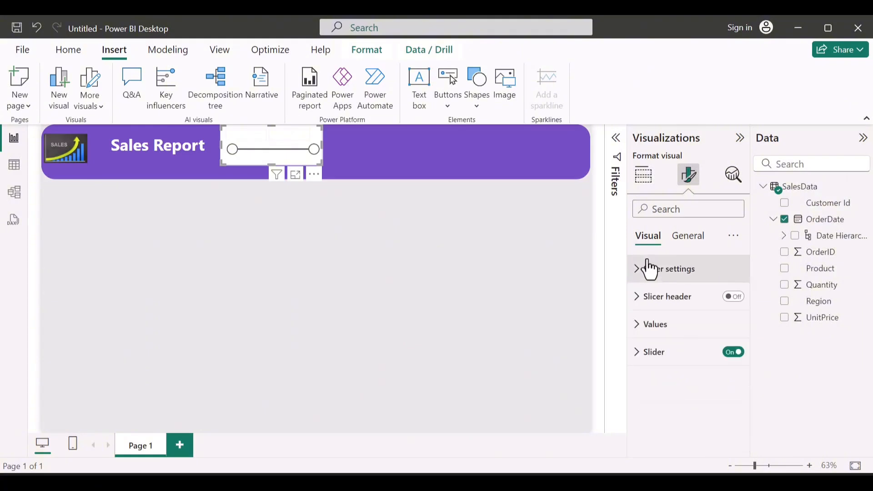
# Step: Set the OrderDate slicer's slider color to the banner's purple
pyautogui.click(663, 357)
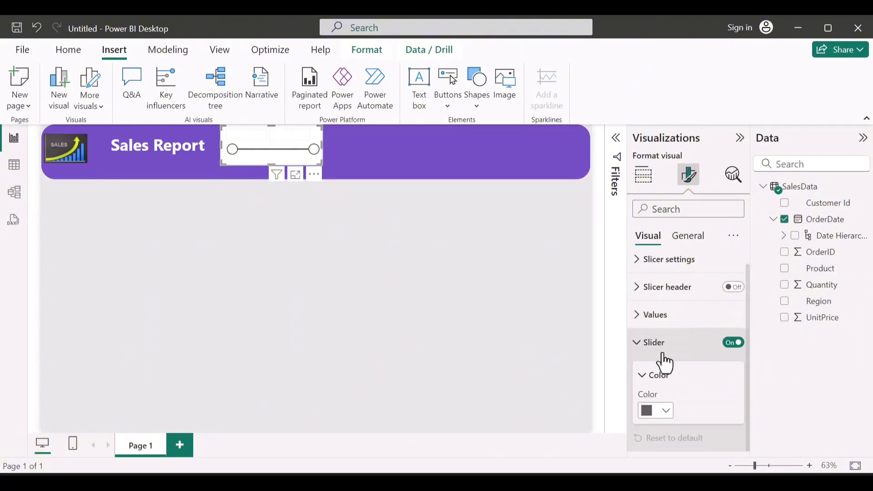
pyautogui.click(666, 411)
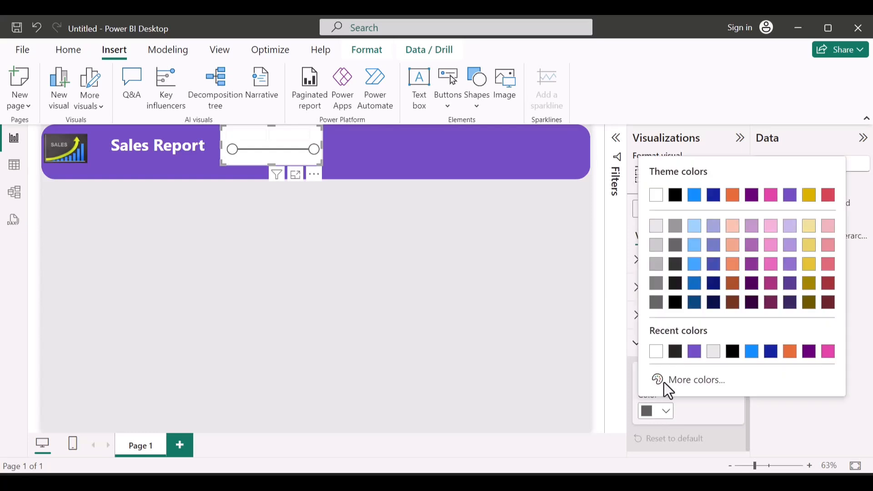
pyautogui.click(694, 352)
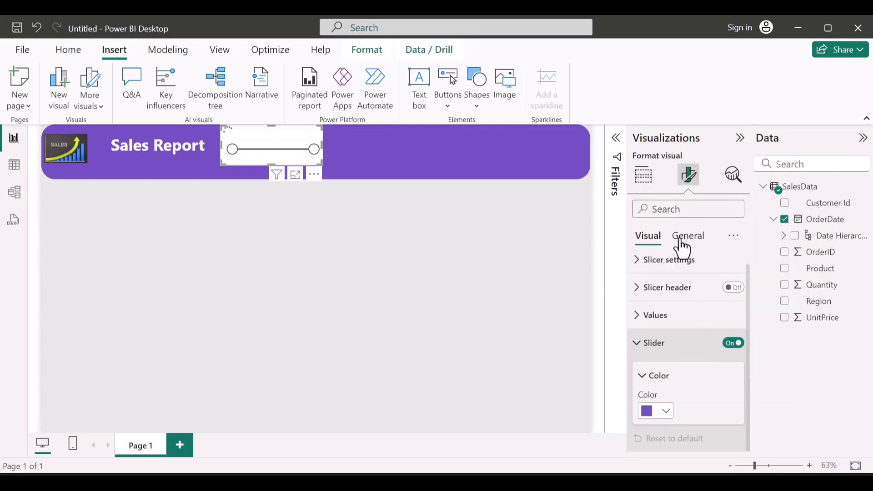
pyautogui.click(654, 343)
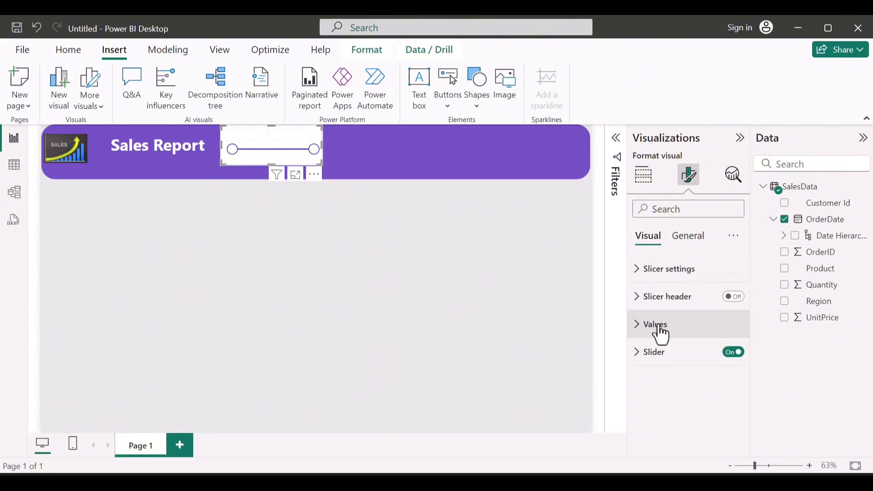
# Step: Turn off the OrderDate slicer's background and return to its visual-specific formatting options
pyautogui.click(678, 241)
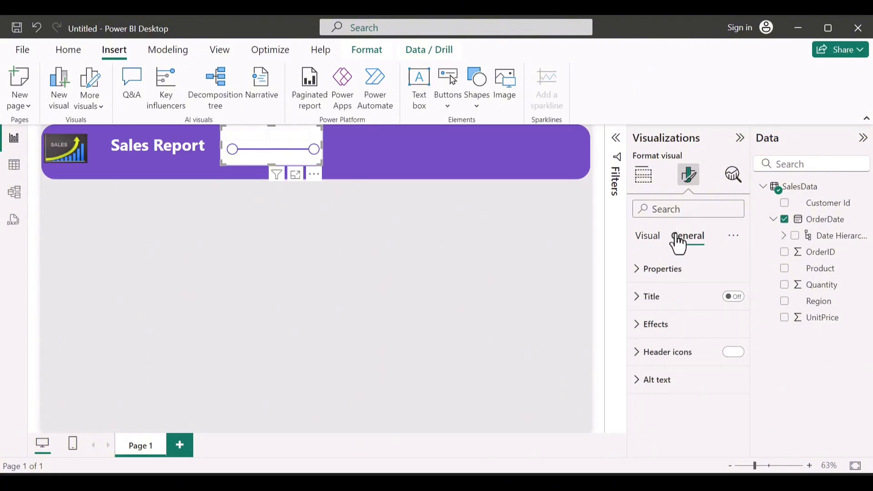
pyautogui.click(664, 332)
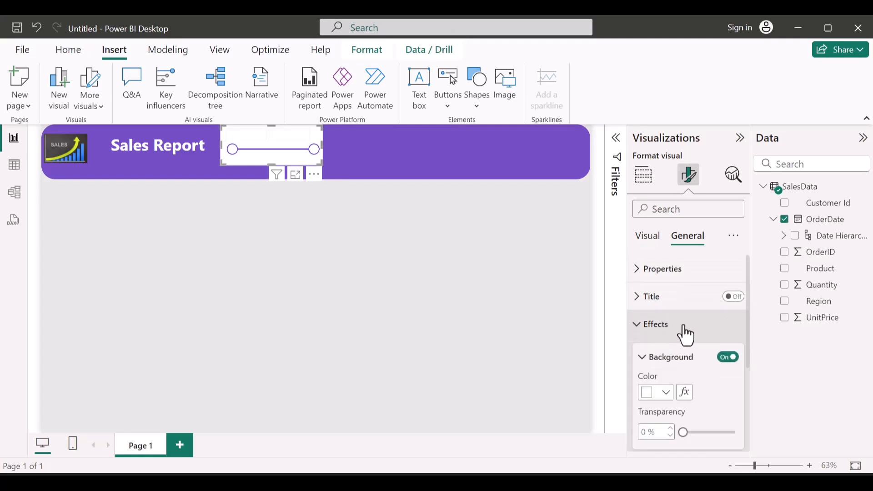
pyautogui.click(725, 359)
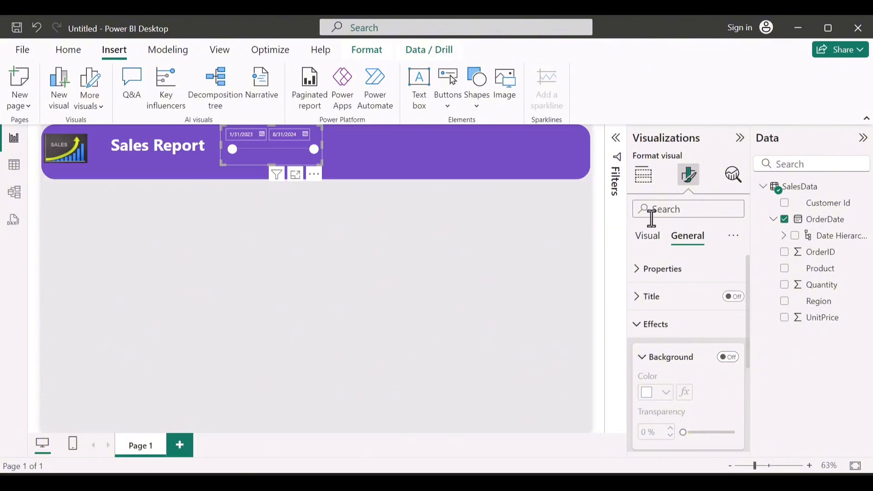
pyautogui.click(654, 244)
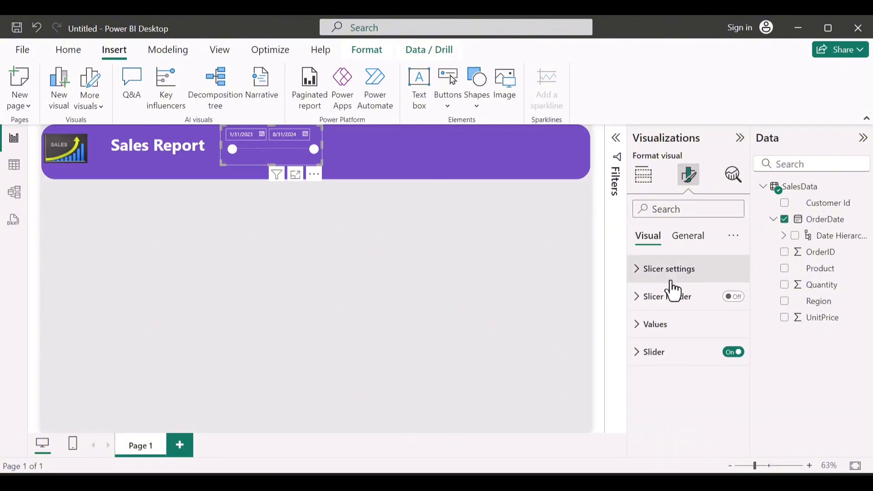
# Step: Make the OrderDate slicer's date values bold and set their font size to 10
pyautogui.click(664, 324)
pyautogui.scroll(-2, 665, 347)
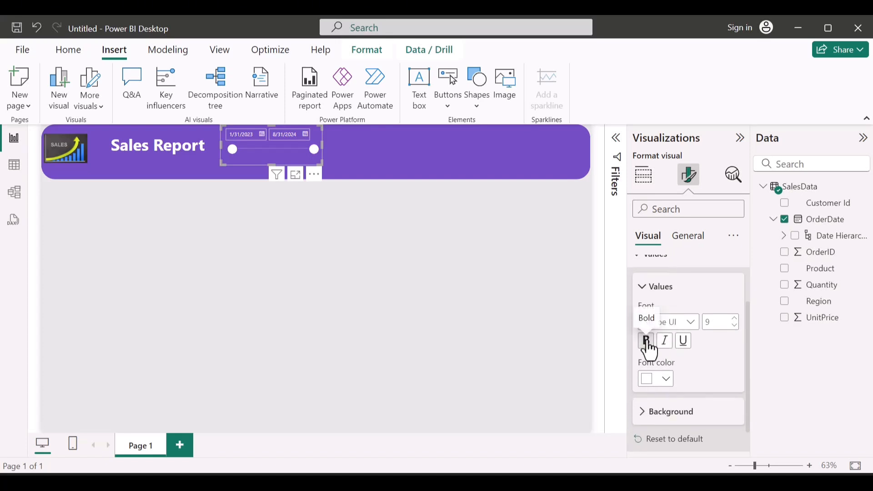
pyautogui.click(647, 341)
pyautogui.click(733, 320)
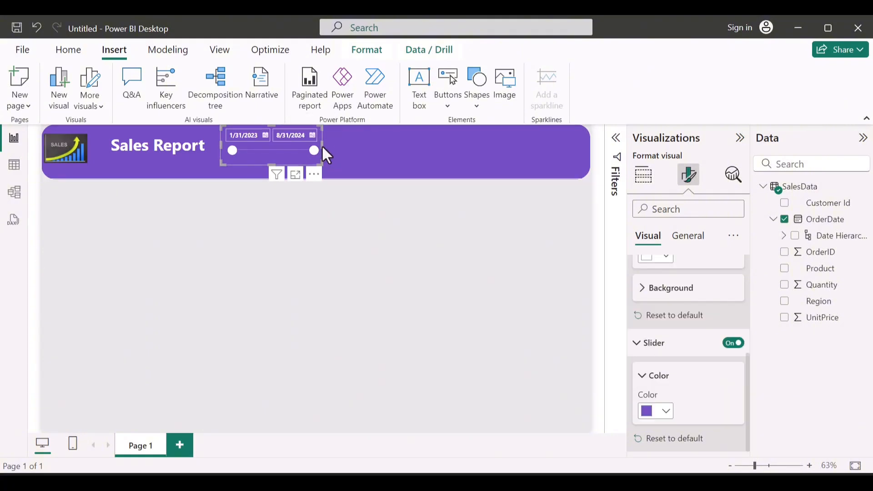
# Step: Change the OrderDate slicer's slider color to white (#FFFFFF)
pyautogui.moveTo(322, 145)
pyautogui.mouseDown()
pyautogui.moveTo(345, 147)
pyautogui.moveTo(323, 147)
pyautogui.mouseUp()
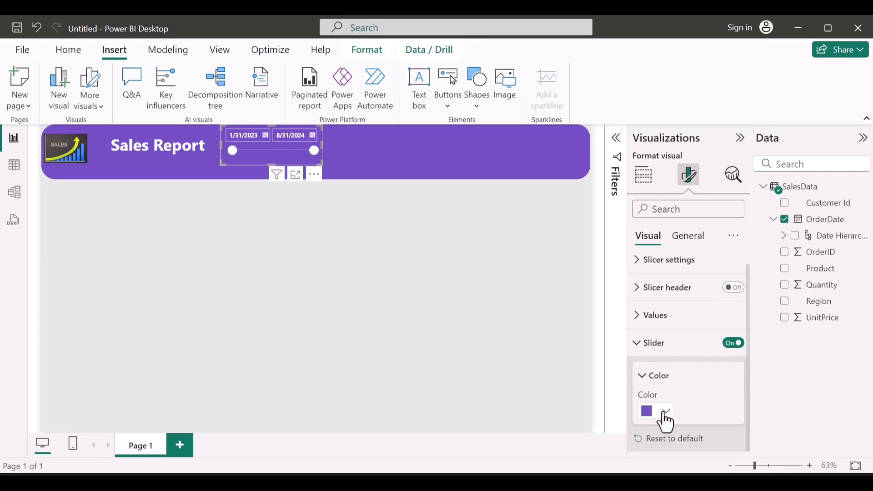
pyautogui.click(665, 414)
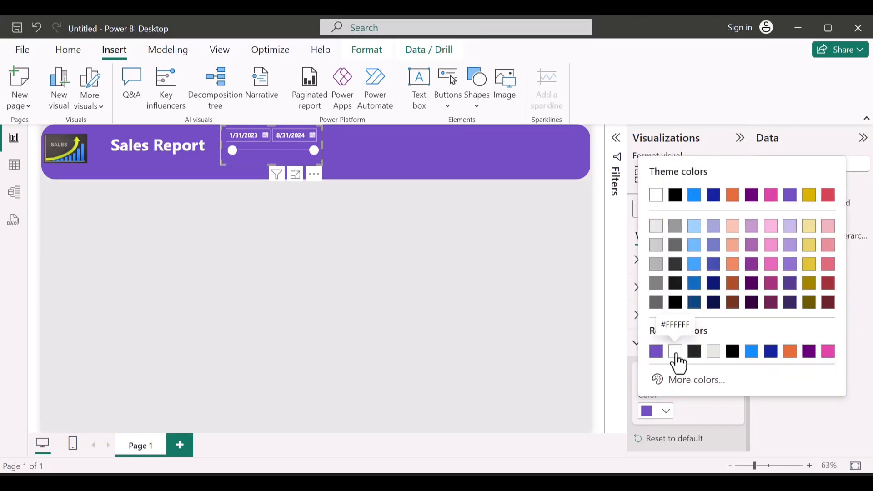
pyautogui.click(675, 351)
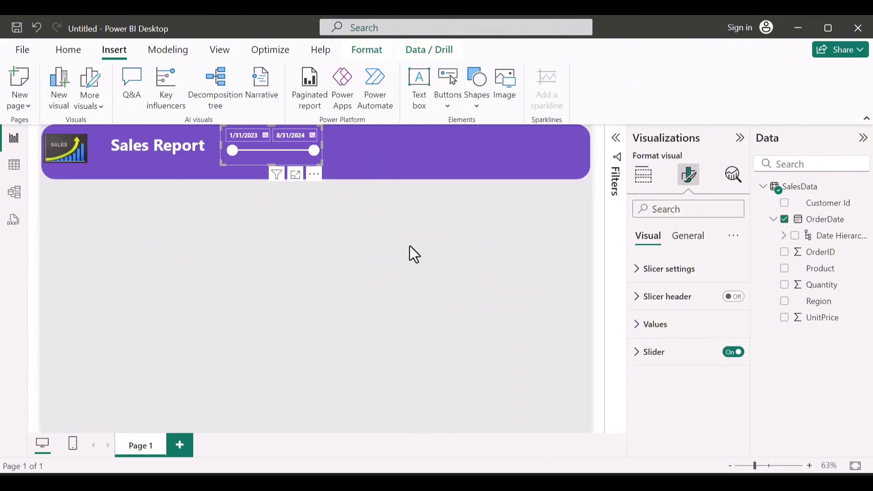
# Step: Add a new slicer for the Product field on the empty canvas below the banner
pyautogui.click(585, 275)
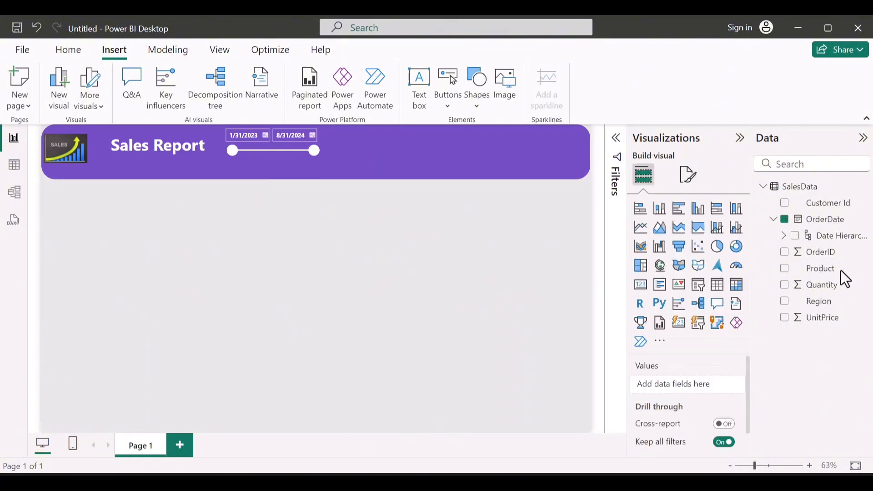
pyautogui.click(785, 272)
pyautogui.click(786, 280)
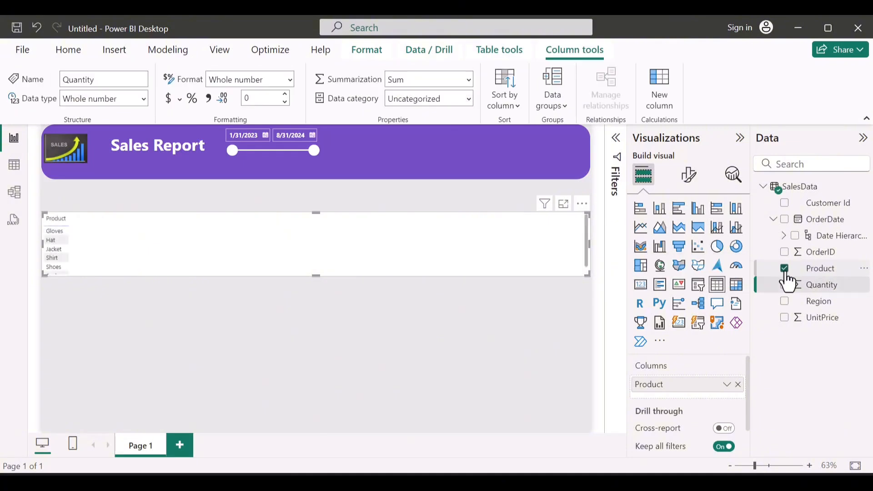
pyautogui.click(698, 285)
# Step: Set the Product slicer's style to Tile
pyautogui.click(688, 175)
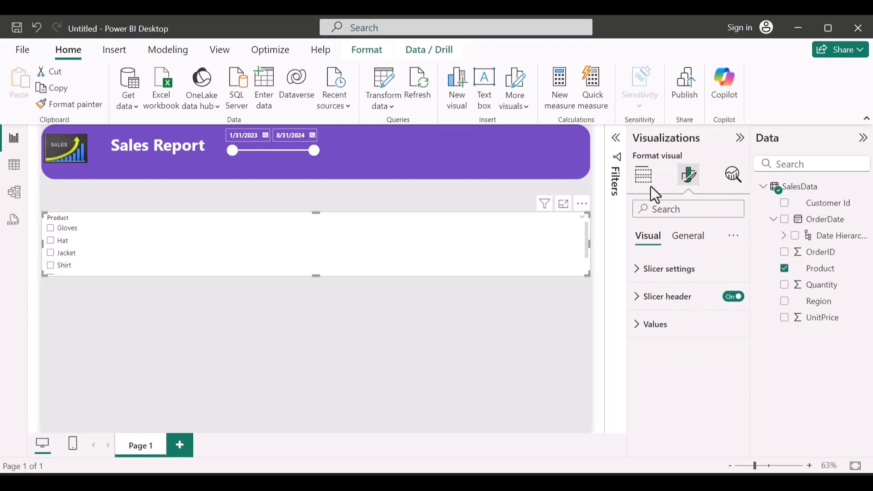
pyautogui.scroll(-2, 387, 252)
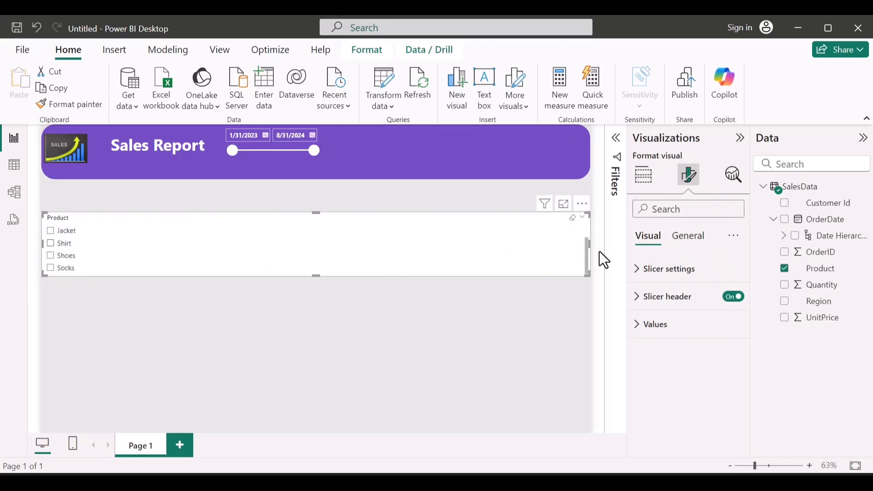
pyautogui.click(669, 269)
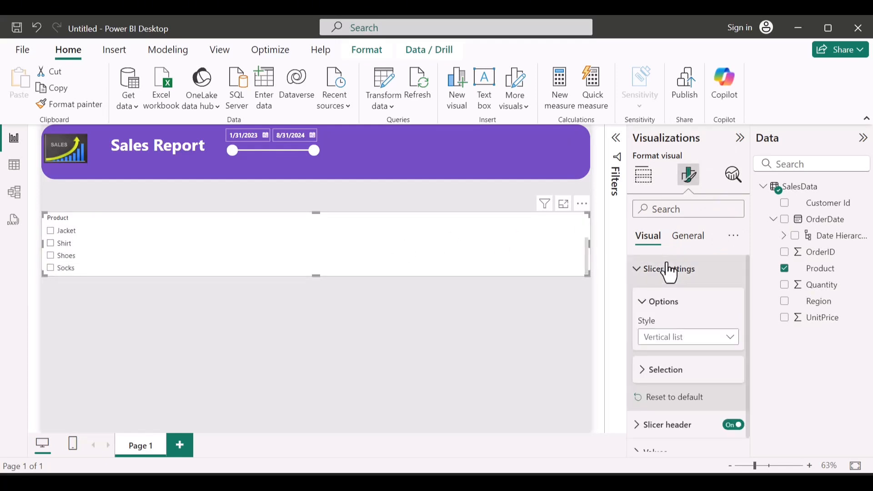
pyautogui.click(684, 338)
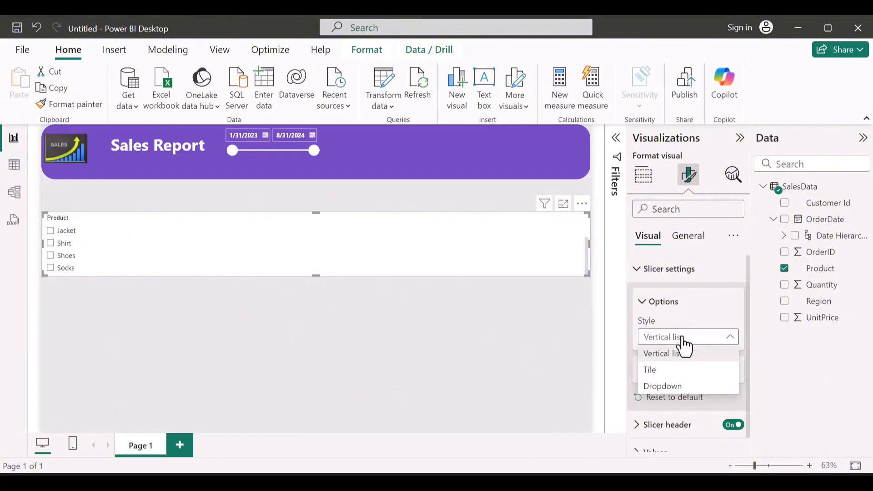
pyautogui.click(666, 375)
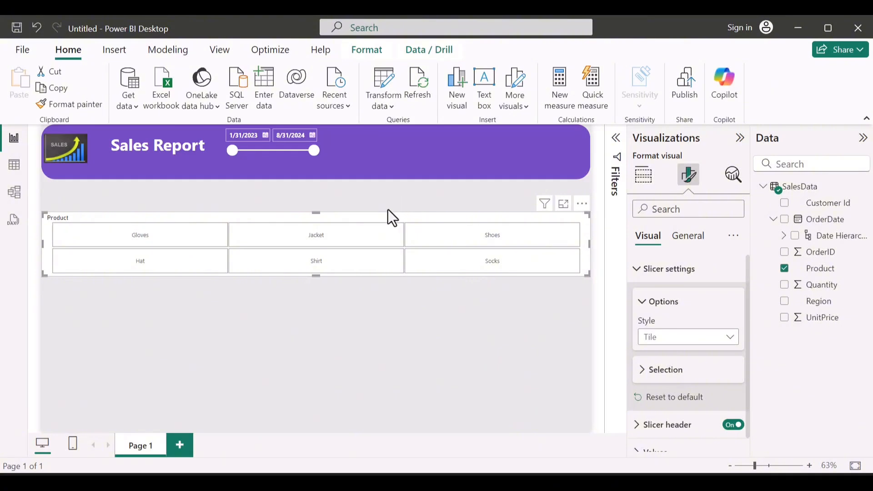
# Step: Place the Product slicer in the banner beside the OrderDate slicer and shrink it until the tiles form a single row
pyautogui.moveTo(386, 214); pyautogui.dragTo(466, 137)
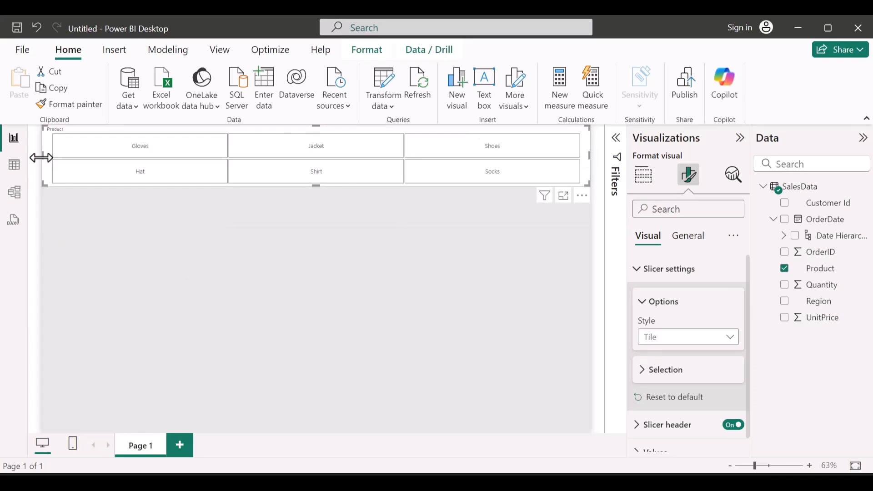
pyautogui.moveTo(41, 157); pyautogui.dragTo(331, 146)
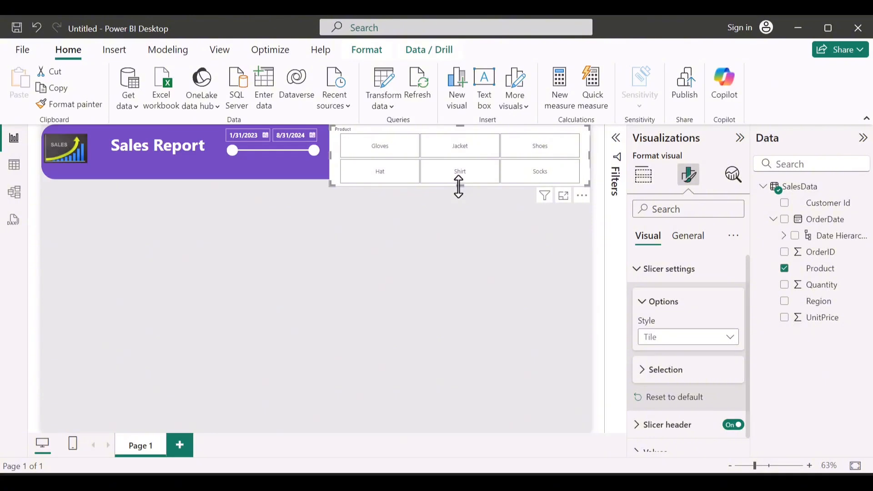
pyautogui.moveTo(459, 186); pyautogui.dragTo(456, 145)
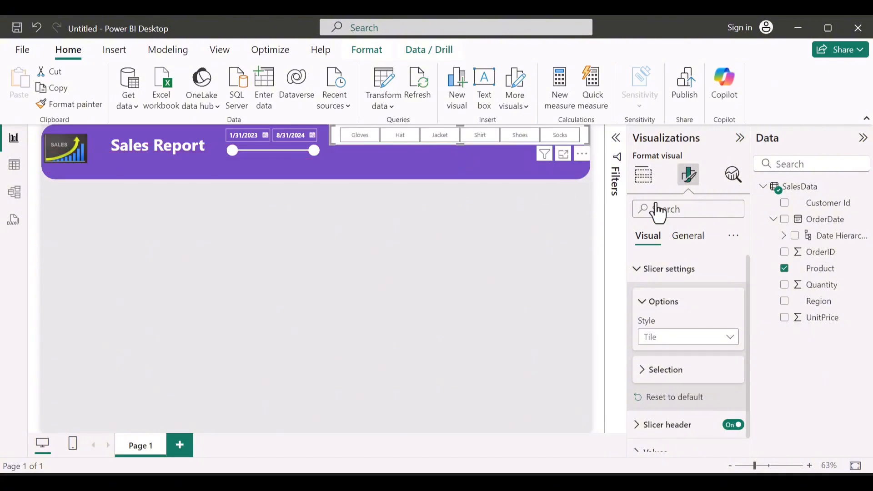
# Step: Turn off the Product slicer's header
pyautogui.click(665, 270)
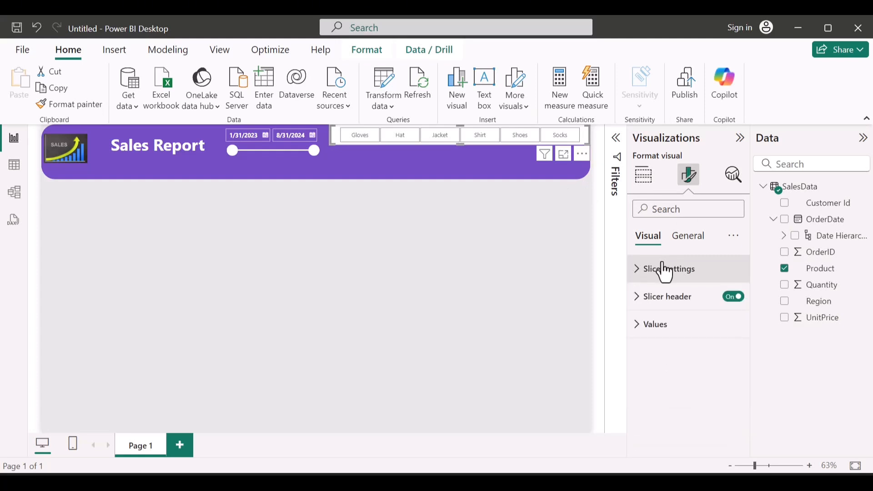
pyautogui.click(663, 307)
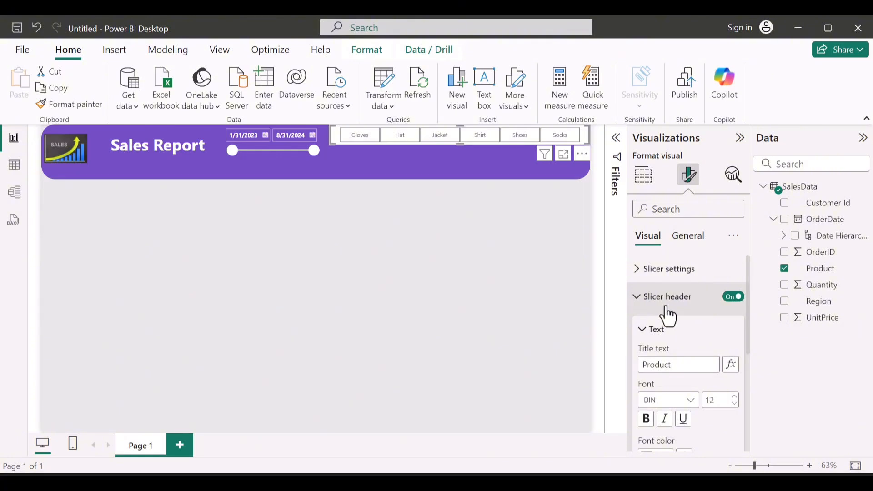
pyautogui.click(738, 298)
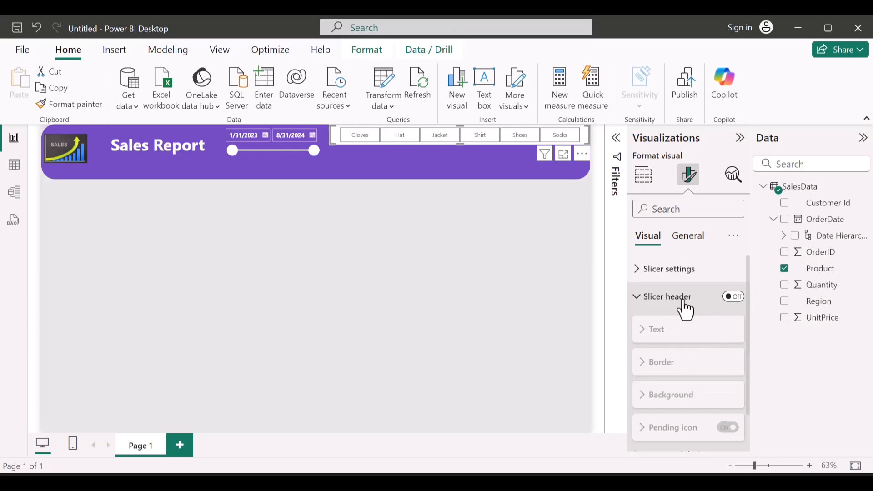
pyautogui.click(637, 300)
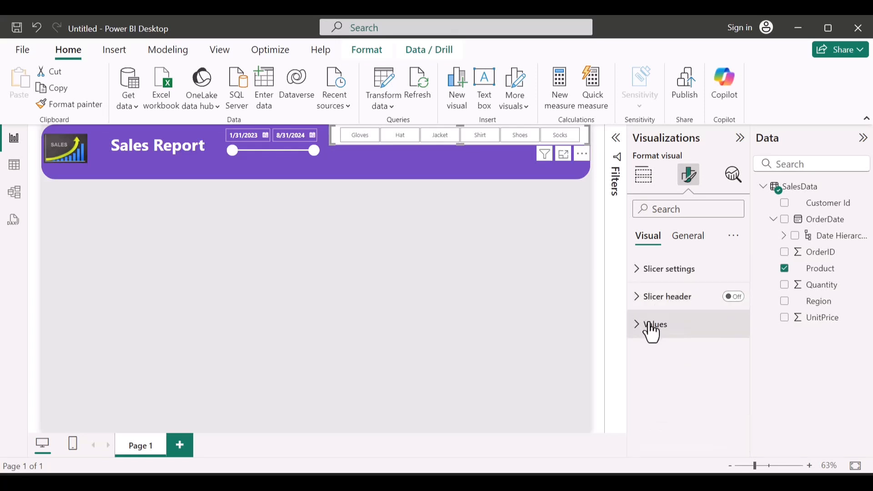
# Step: Format the Product slicer's values with a near-black font color, bold text and font size 11
pyautogui.click(650, 327)
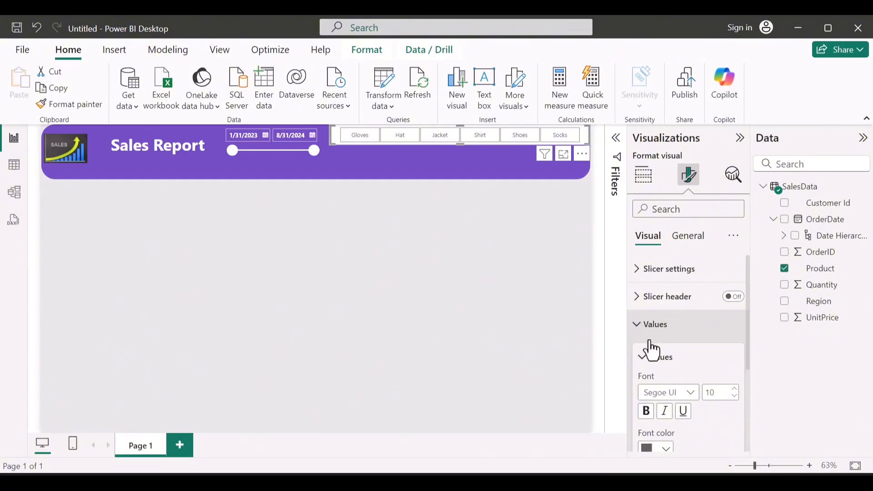
pyautogui.scroll(-3, 662, 364)
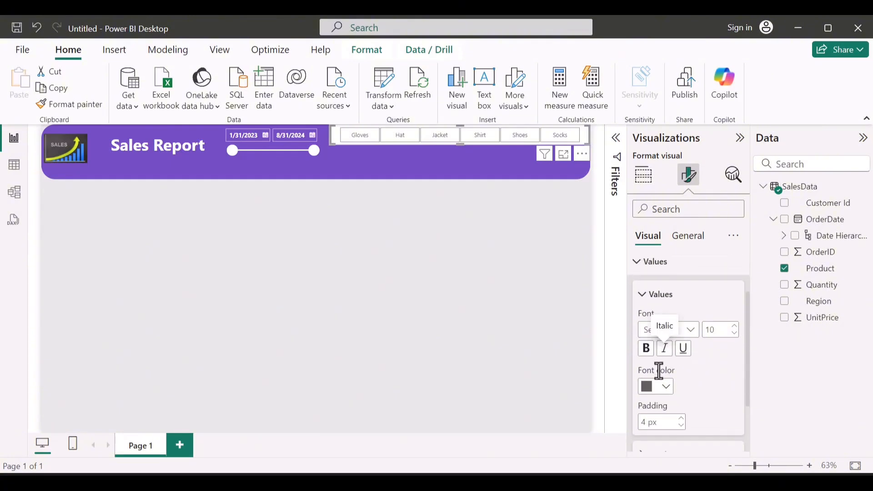
pyautogui.click(664, 390)
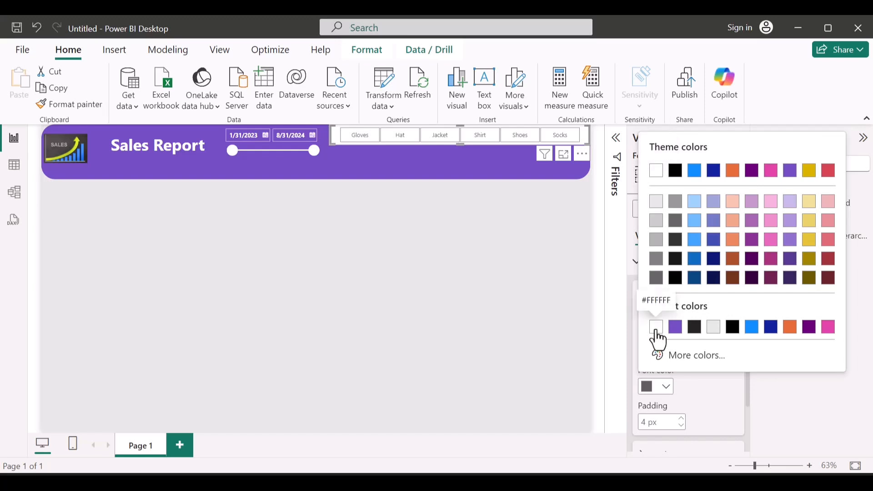
pyautogui.click(694, 334)
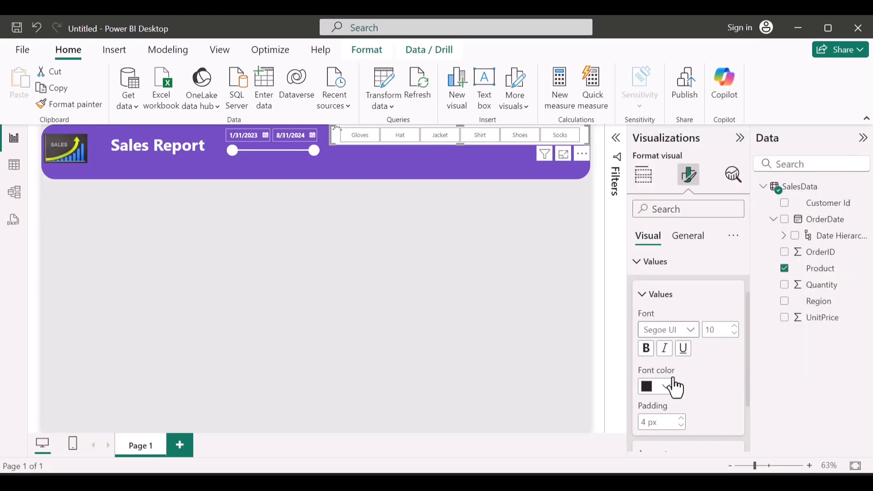
pyautogui.scroll(-2, 651, 358)
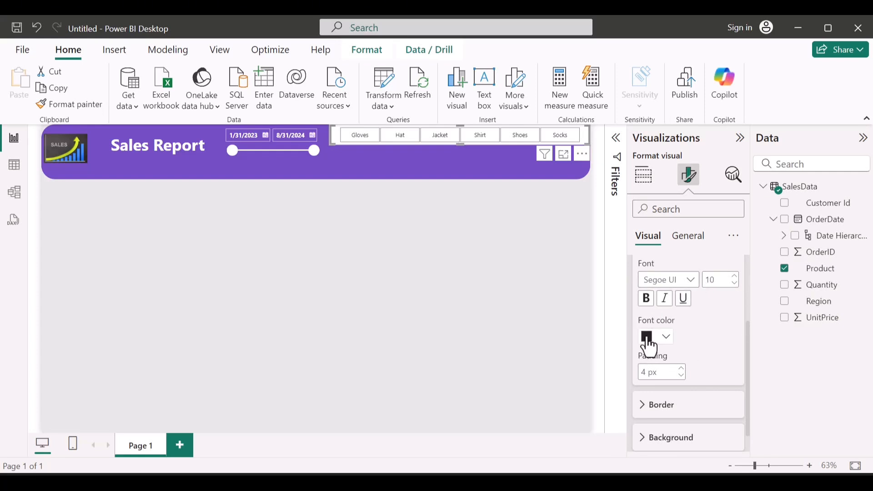
pyautogui.click(646, 303)
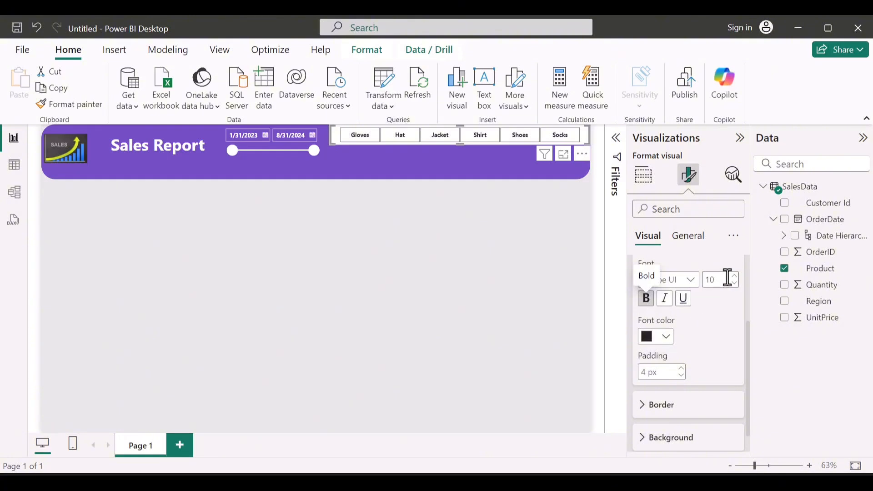
pyautogui.click(733, 277)
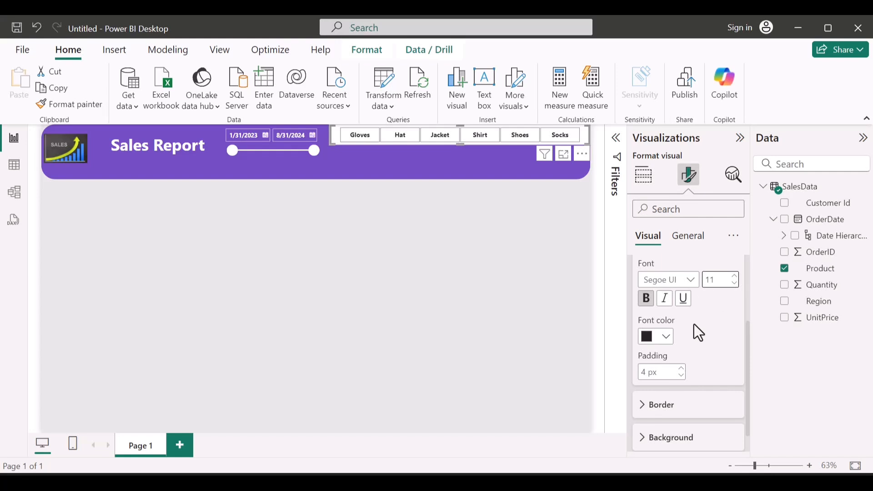
# Step: Remove the top, bottom and left borders from the Product slicer's tiles
pyautogui.scroll(-1, 699, 332)
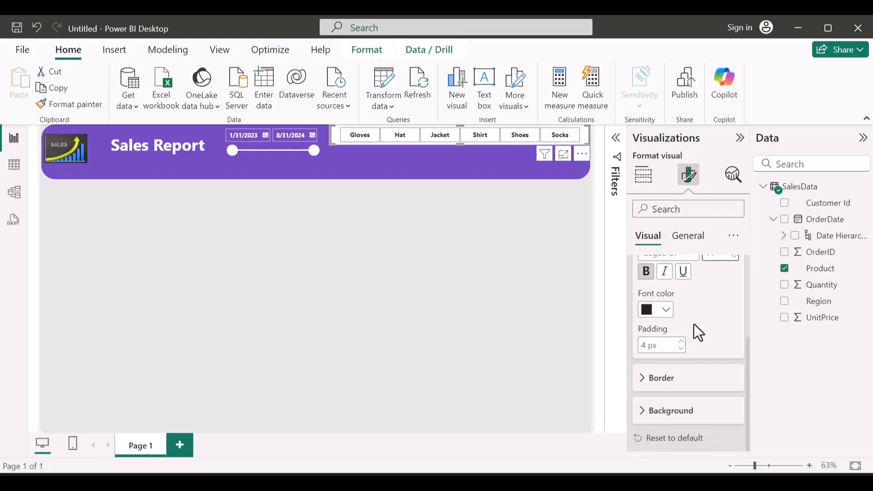
pyautogui.click(675, 388)
pyautogui.scroll(-3, 675, 388)
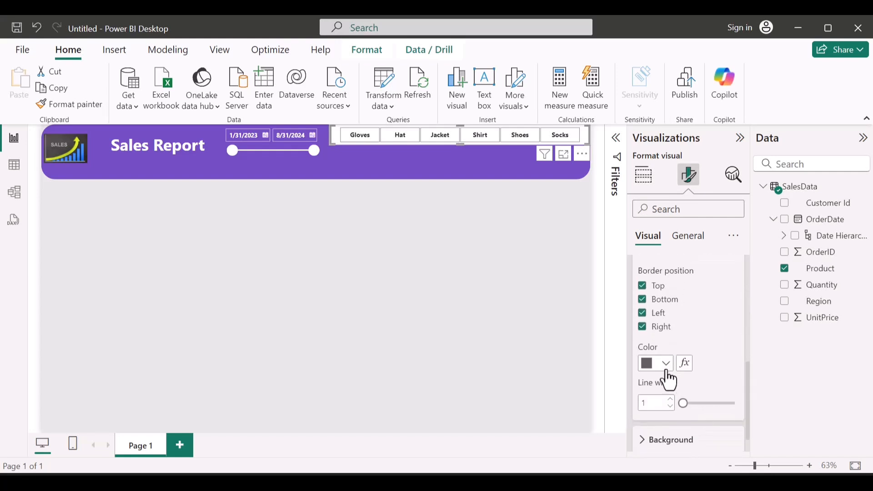
pyautogui.scroll(-1, 666, 372)
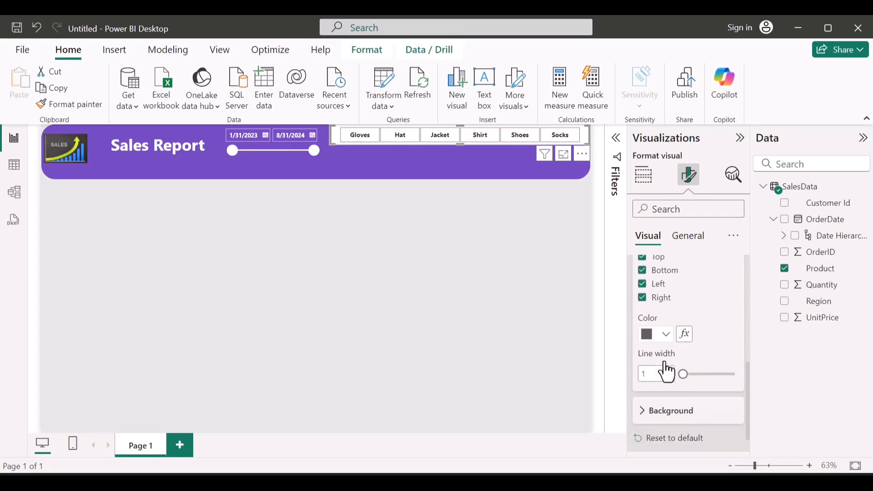
pyautogui.click(654, 414)
pyautogui.scroll(-1, 655, 418)
pyautogui.scroll(5, 654, 418)
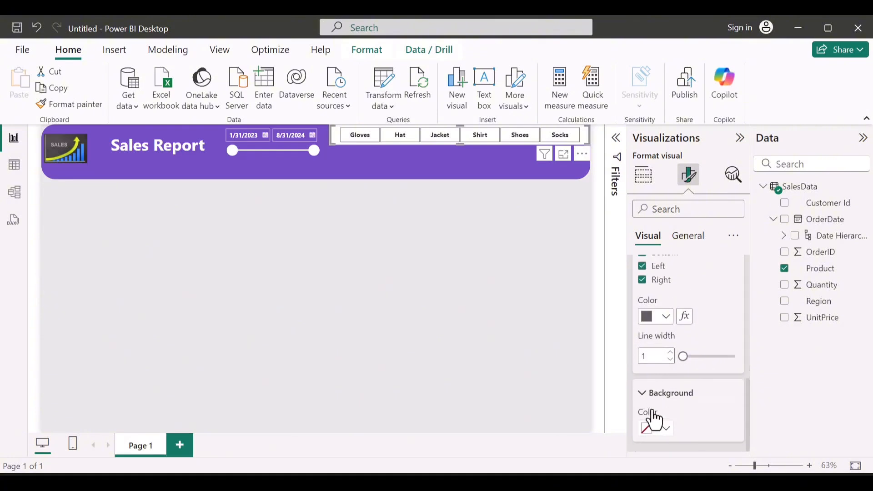
pyautogui.scroll(5, 655, 416)
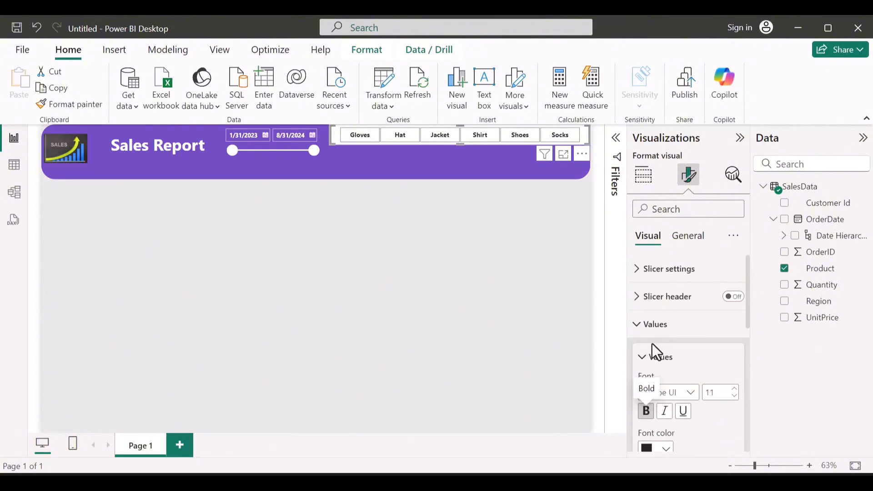
pyautogui.scroll(-6, 654, 336)
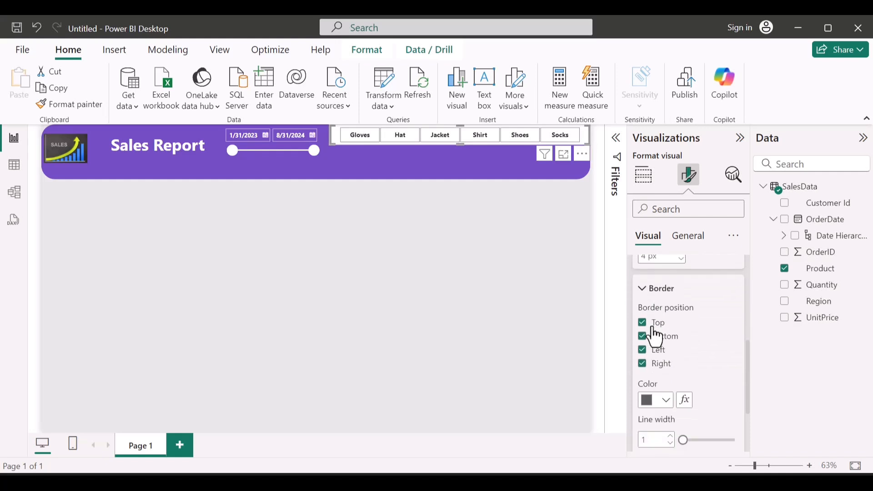
pyautogui.click(642, 321)
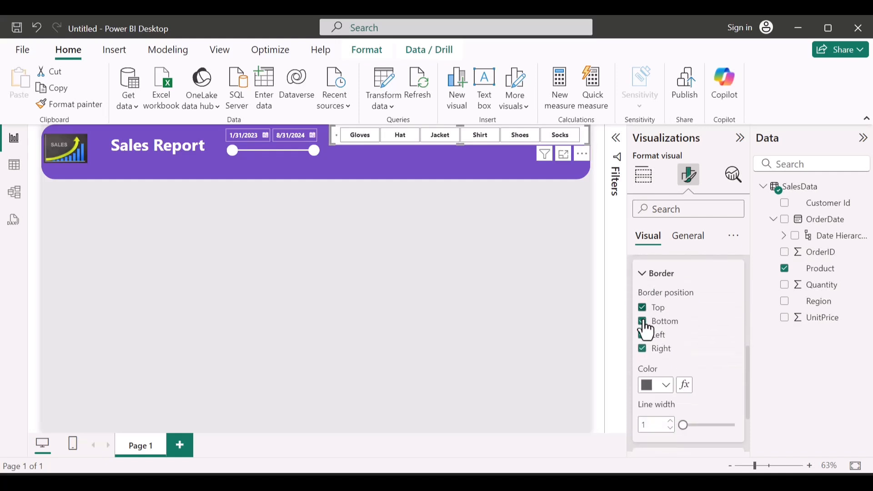
pyautogui.click(642, 308)
pyautogui.click(642, 322)
pyautogui.click(642, 334)
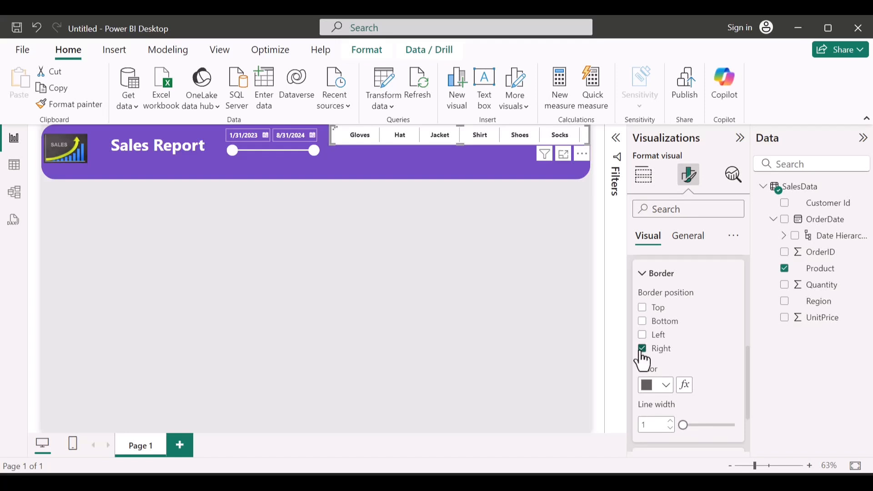
pyautogui.click(643, 348)
pyautogui.click(642, 360)
# Step: Set the Product slicer's right tile borders to the banner's purple color with a line width of 2
pyautogui.click(667, 386)
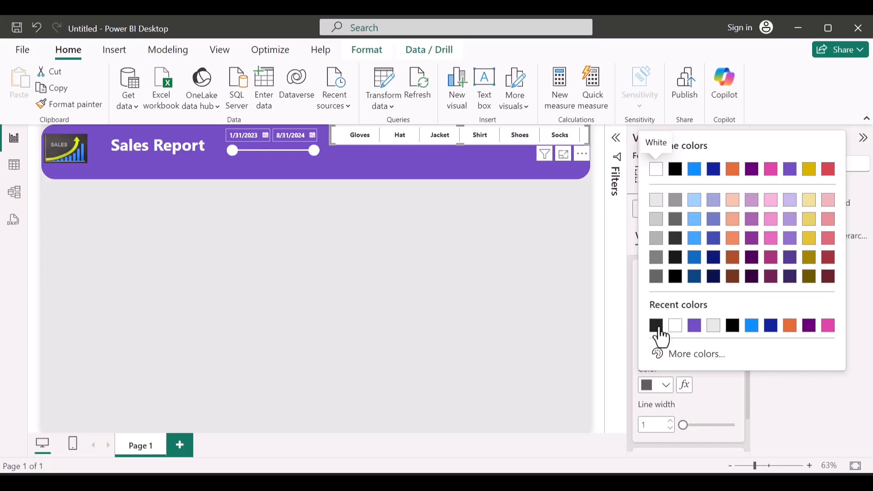
pyautogui.click(696, 331)
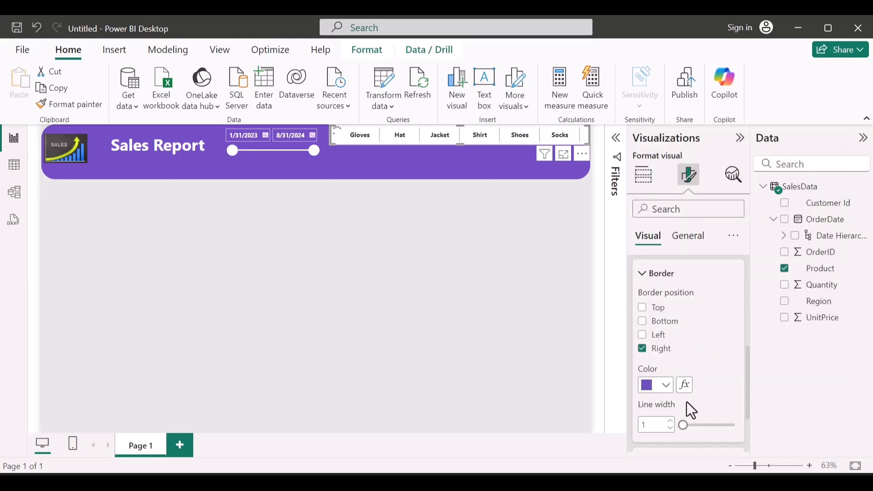
pyautogui.click(683, 425)
pyautogui.moveTo(683, 426); pyautogui.dragTo(688, 426)
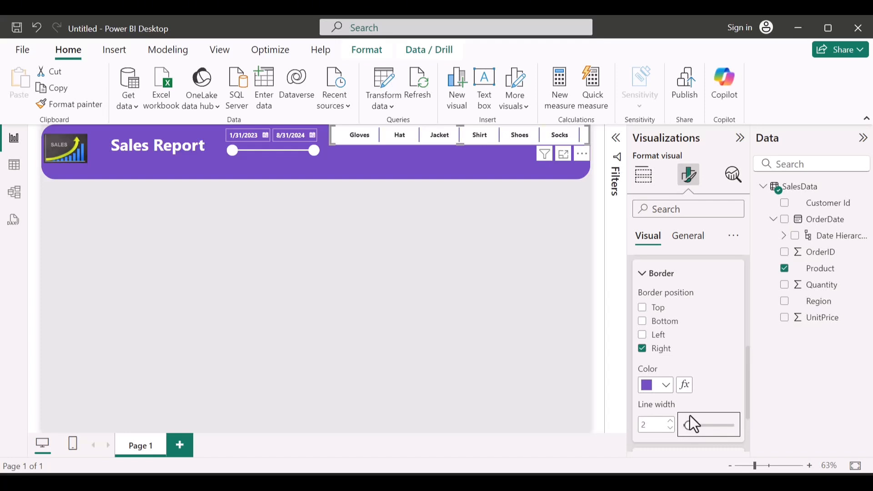
# Step: Turn off the Product slicer's background effect
pyautogui.scroll(-3, 676, 287)
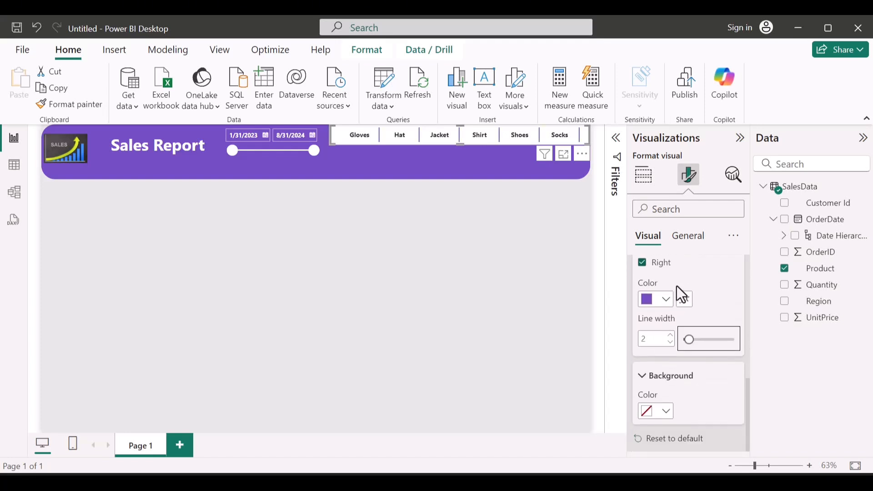
pyautogui.click(679, 249)
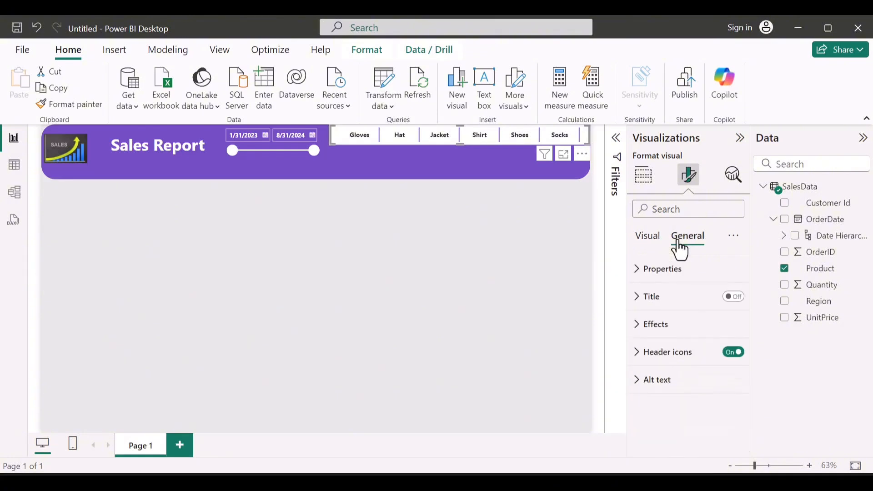
pyautogui.click(644, 350)
pyautogui.click(652, 325)
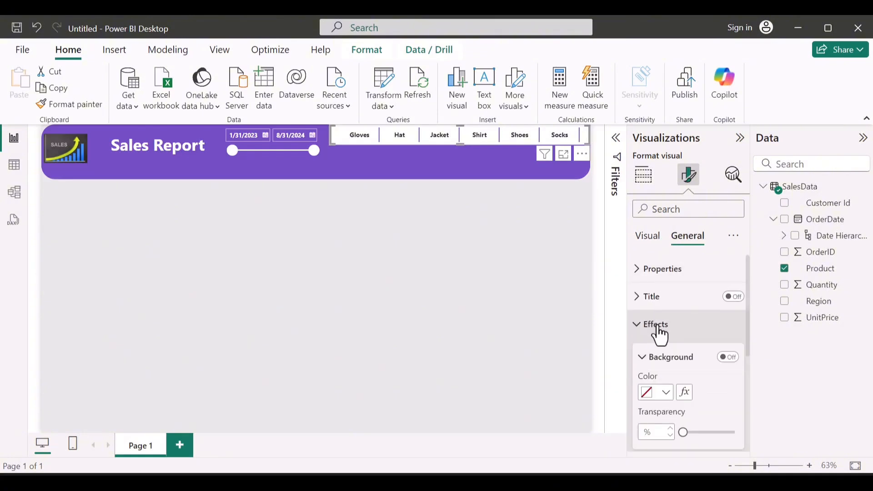
pyautogui.click(730, 357)
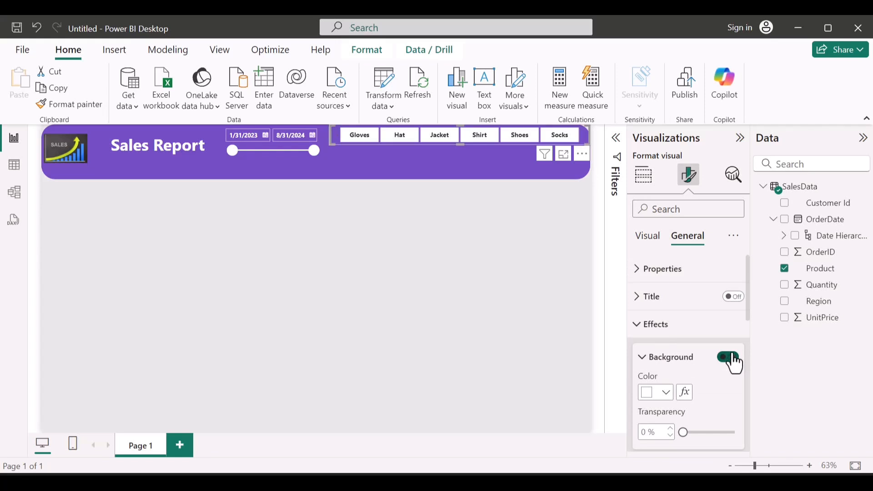
pyautogui.click(729, 358)
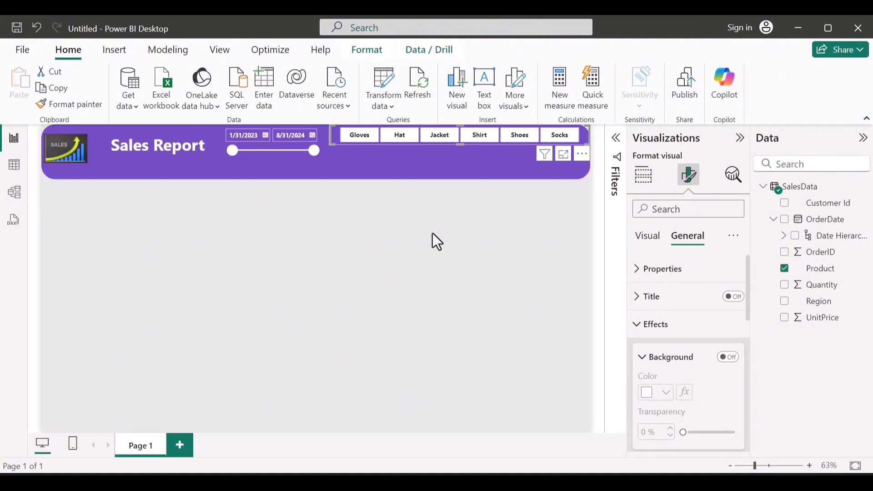
# Step: Duplicate the Product slicer and place the copy directly below the original in the banner
pyautogui.hotkey('ctrl', 'c')
pyautogui.hotkey('ctrl', 'v')
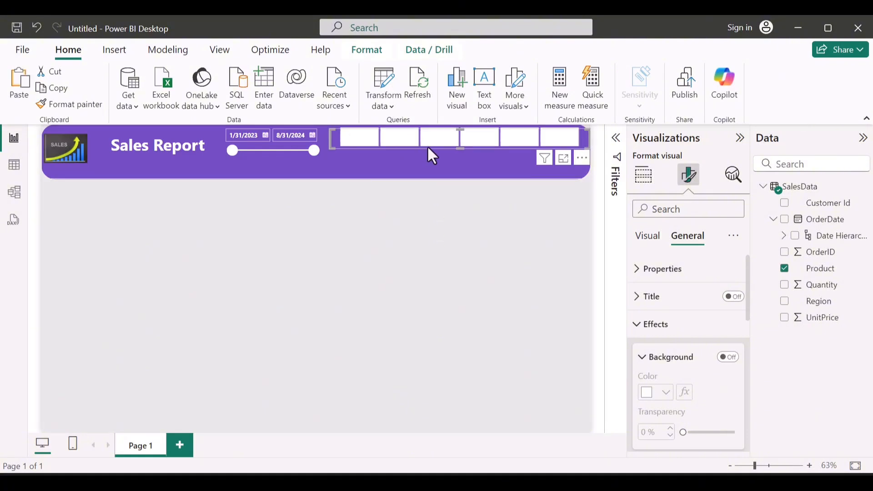
pyautogui.moveTo(457, 145)
pyautogui.mouseDown()
pyautogui.moveTo(463, 169)
pyautogui.moveTo(466, 160)
pyautogui.mouseUp()
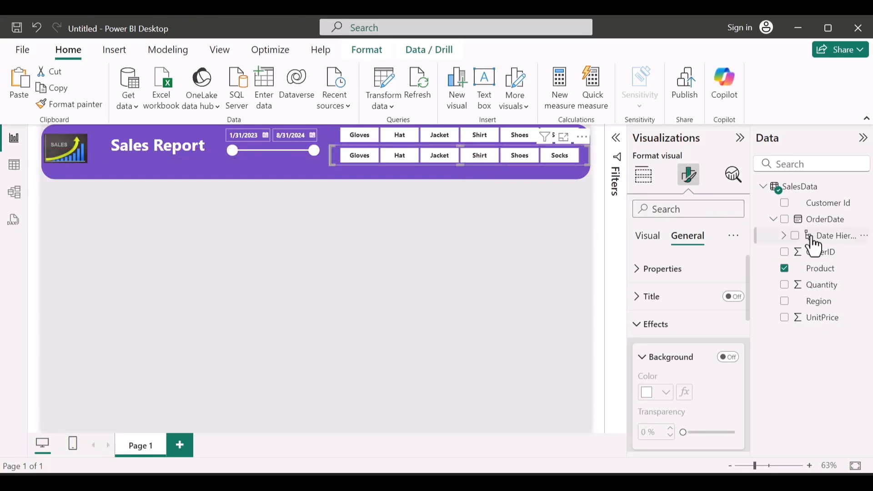
# Step: Replace the Product field with Region in the copied slicer and narrow it slightly from both sides
pyautogui.click(786, 271)
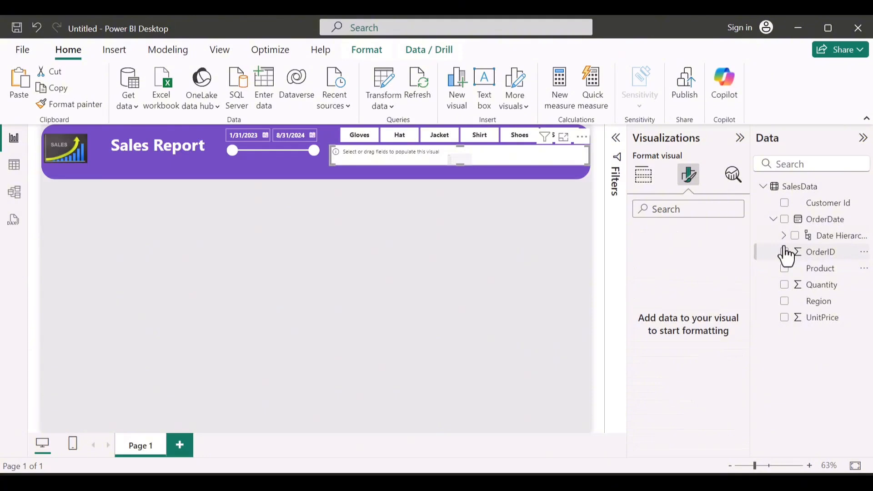
pyautogui.click(783, 302)
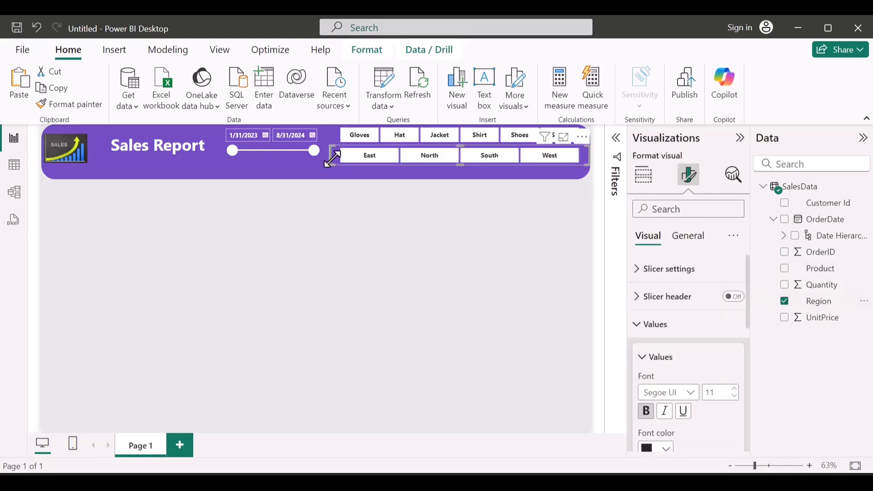
pyautogui.moveTo(330, 153); pyautogui.dragTo(339, 151)
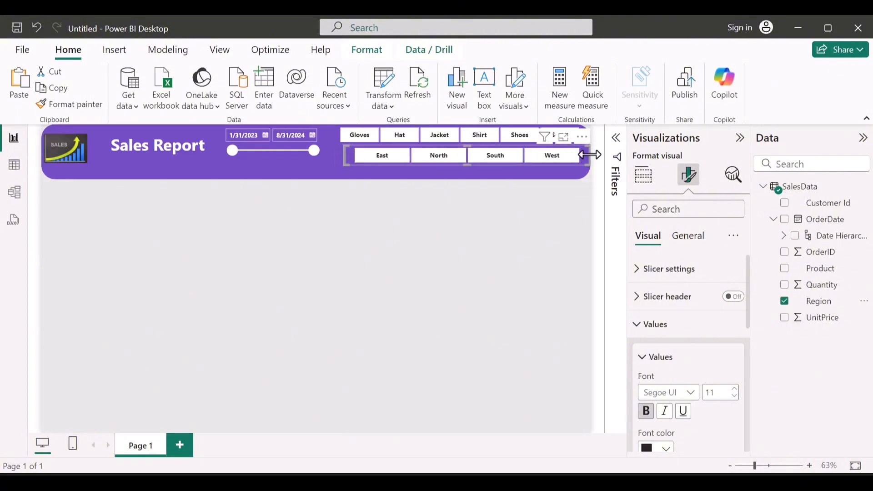
pyautogui.moveTo(589, 154); pyautogui.dragTo(581, 154)
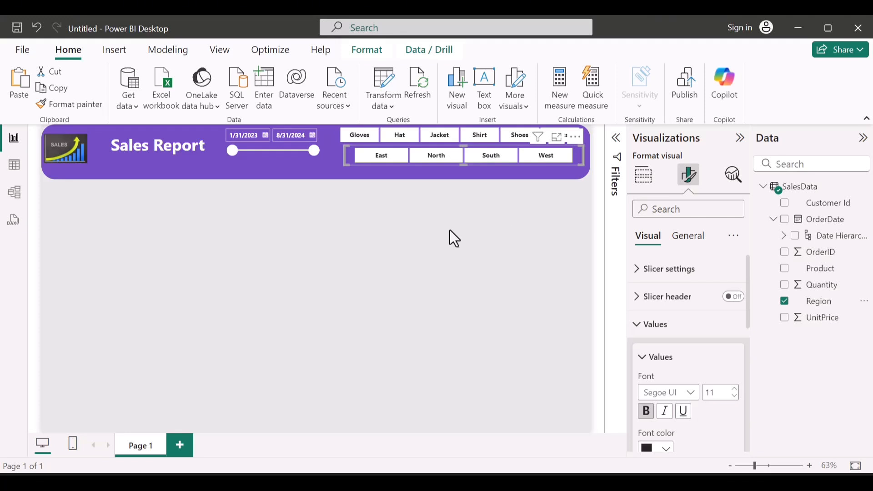
pyautogui.click(294, 205)
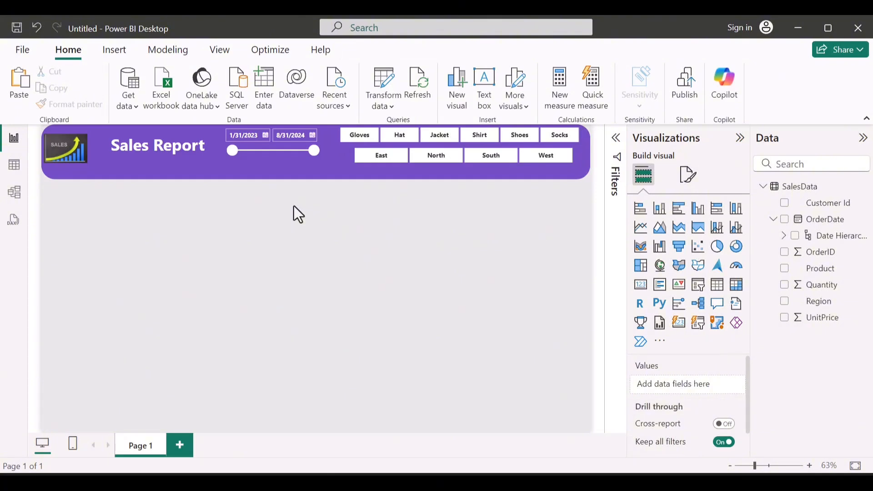
# Step: Reduce the banner image's height slightly and nudge it to the right, away from the banner's edge
pyautogui.click(60, 158)
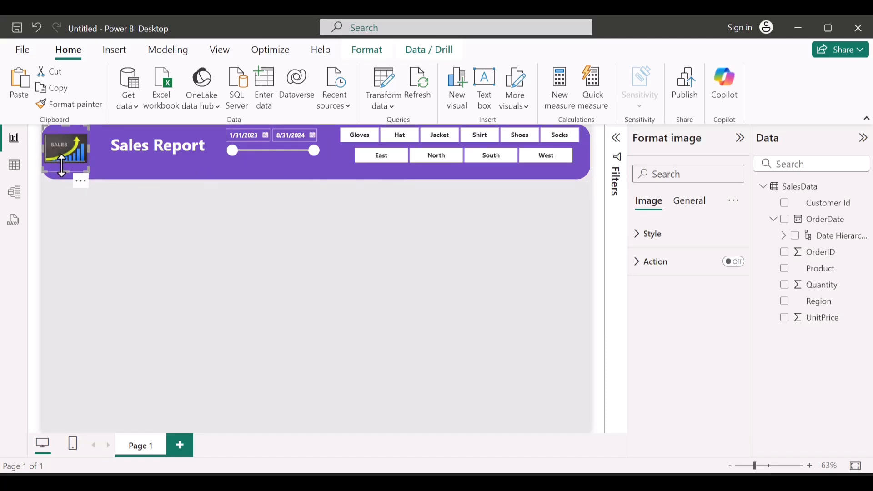
pyautogui.moveTo(63, 169); pyautogui.dragTo(65, 162)
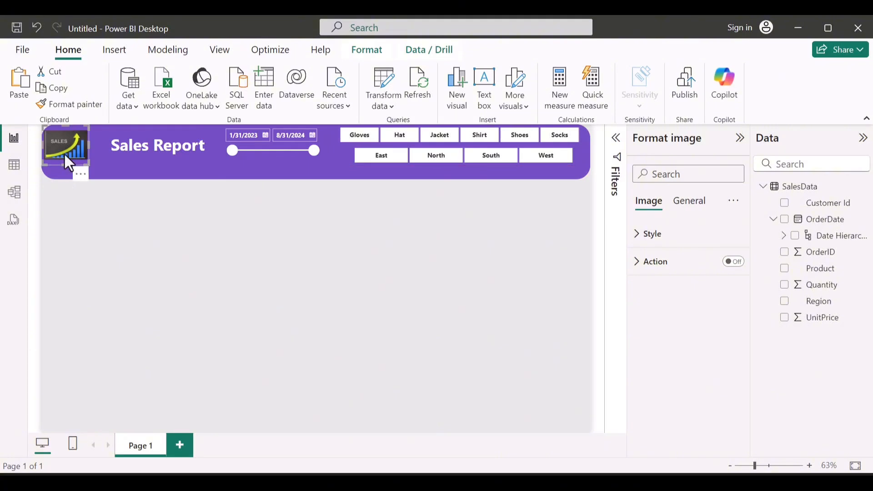
pyautogui.press('Right')
pyautogui.press('Right')
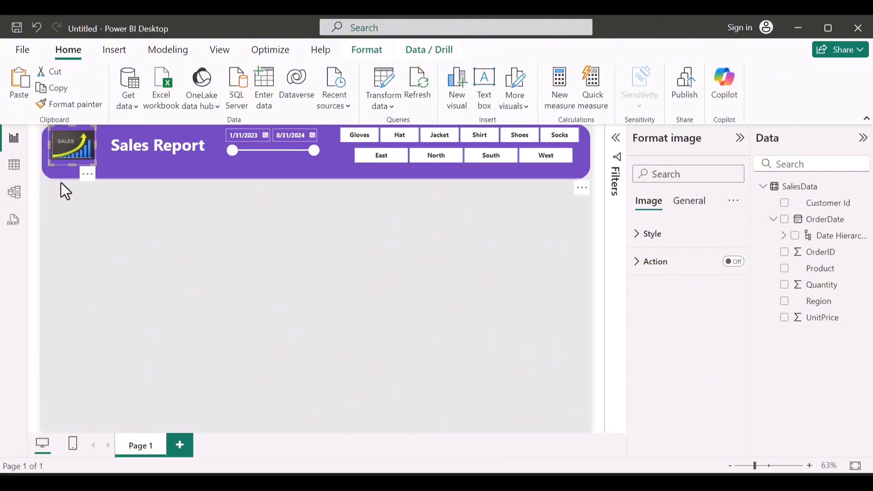
pyautogui.click(85, 260)
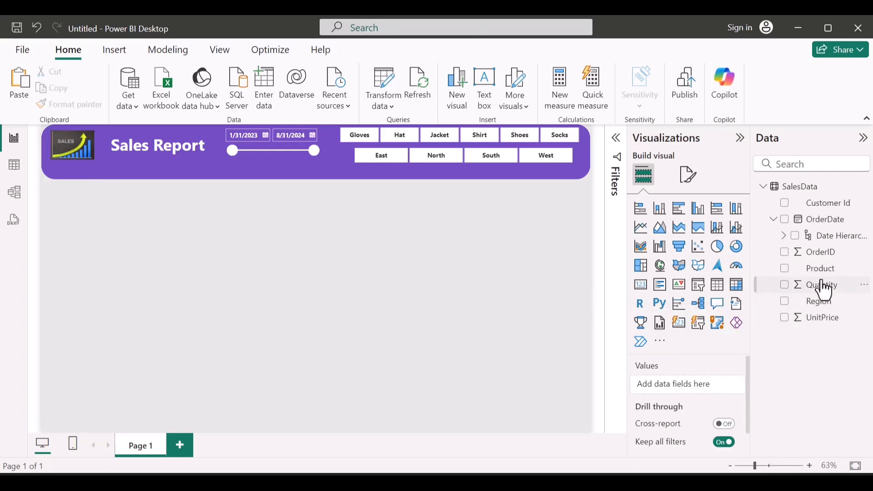
# Step: Create a small card showing Sum of UnitPrice and place it overlapping the banner's lower edge below the image
pyautogui.click(784, 323)
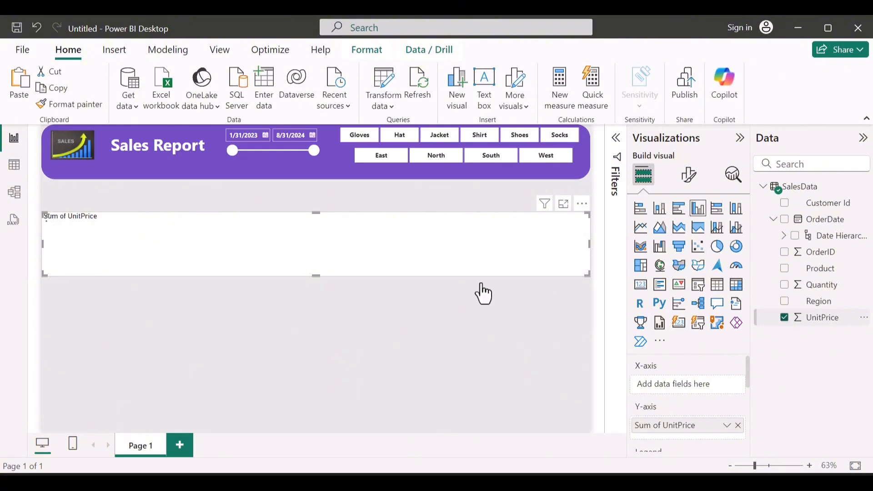
pyautogui.moveTo(590, 245); pyautogui.dragTo(151, 260)
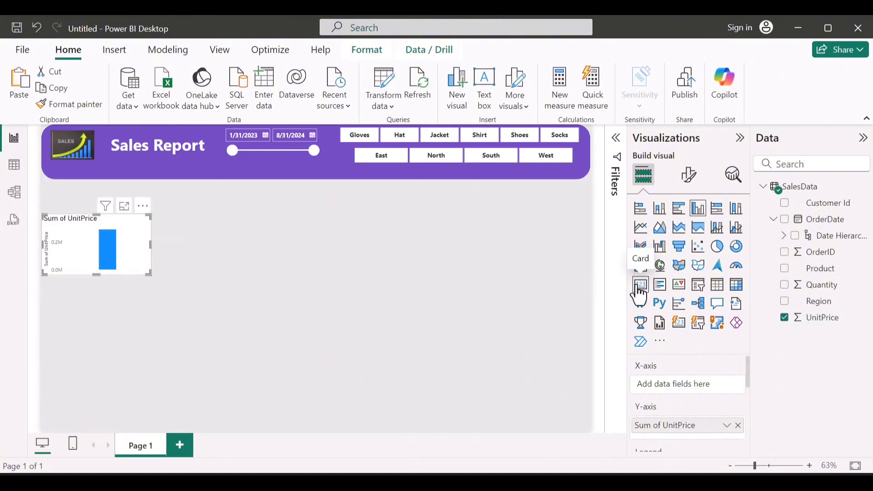
pyautogui.click(637, 287)
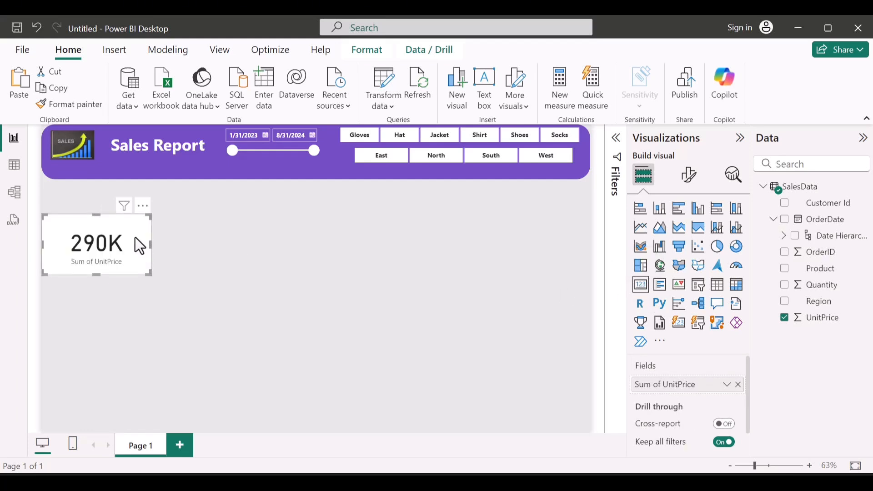
pyautogui.moveTo(135, 238); pyautogui.dragTo(169, 189)
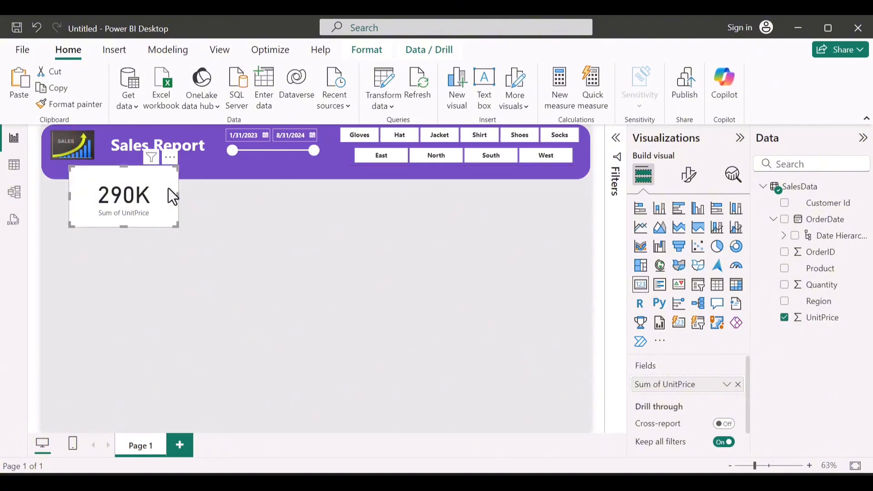
pyautogui.moveTo(133, 182); pyautogui.dragTo(121, 183)
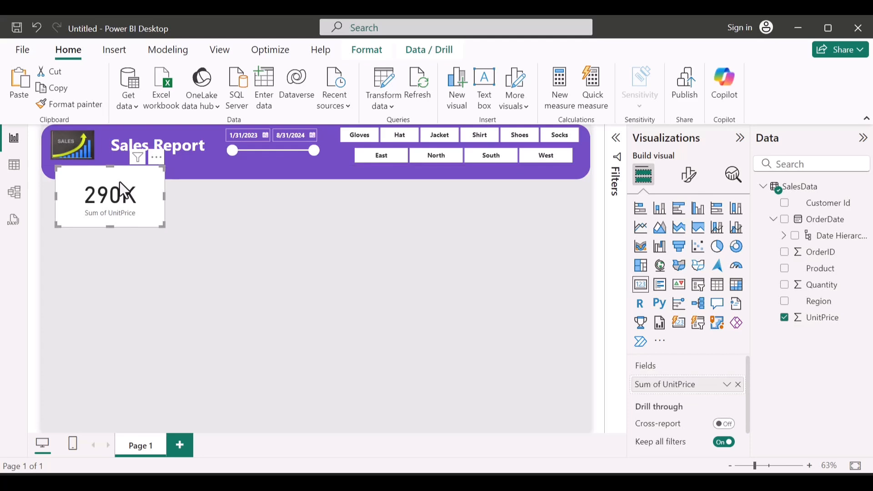
# Step: Send the purple banner shape to the back, behind the other visuals
pyautogui.click(690, 177)
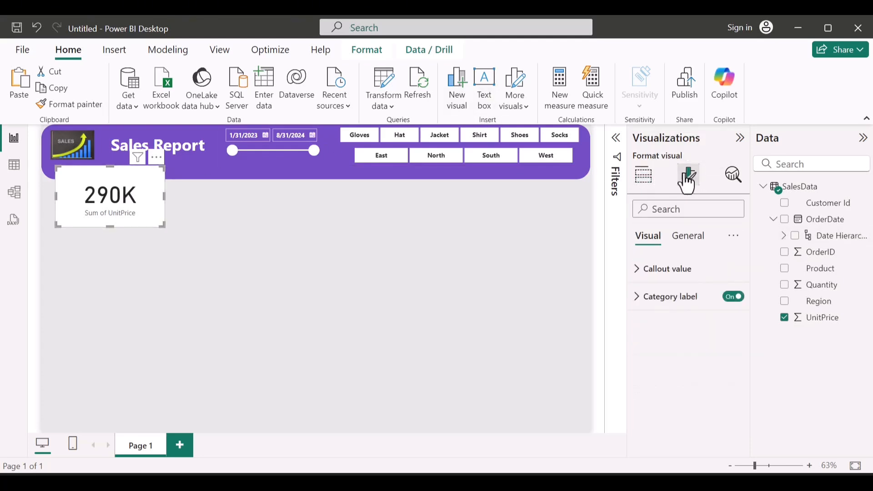
pyautogui.click(566, 178)
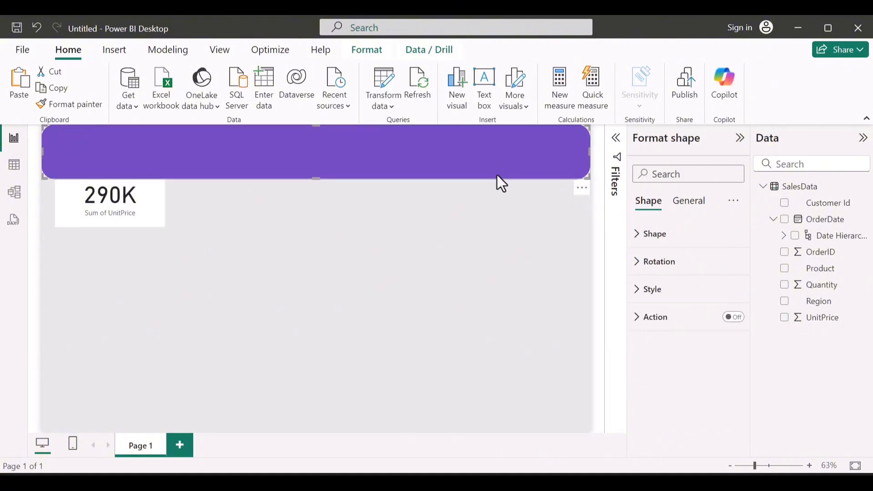
pyautogui.click(382, 52)
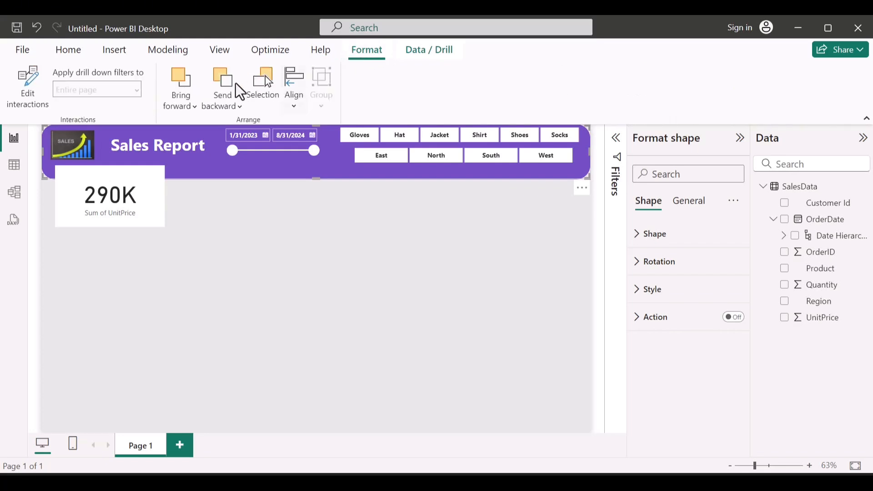
pyautogui.click(232, 107)
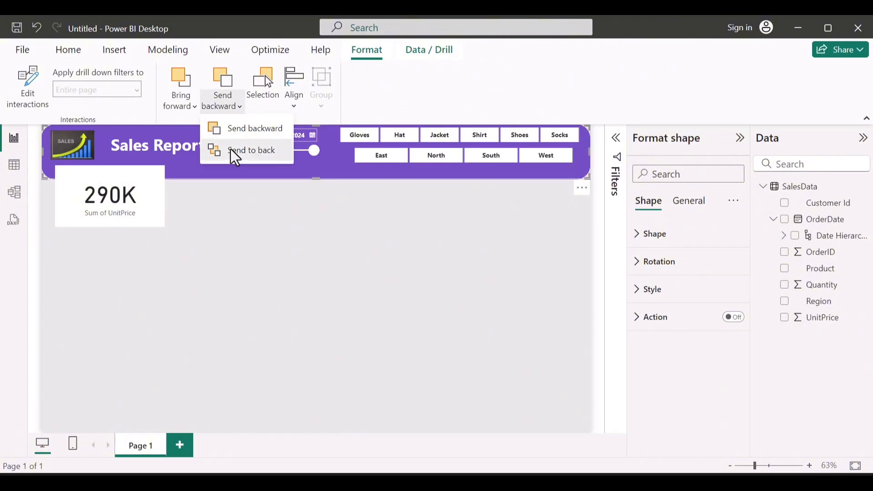
pyautogui.click(234, 157)
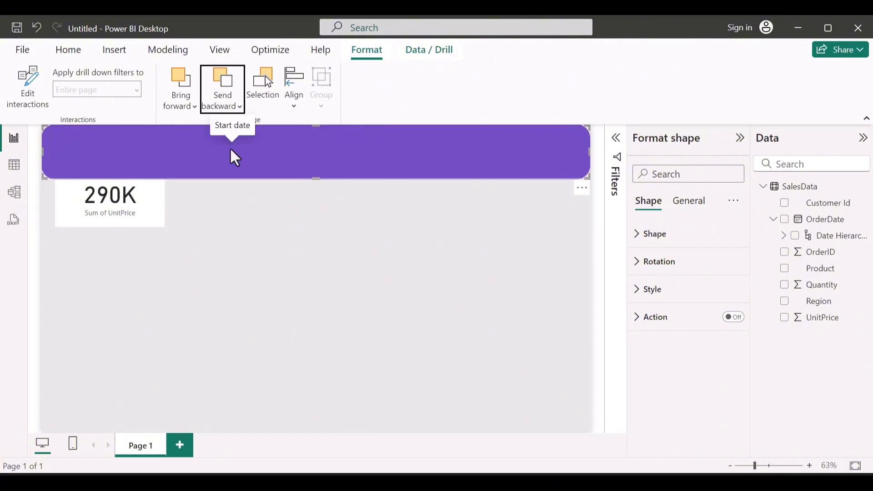
pyautogui.click(156, 219)
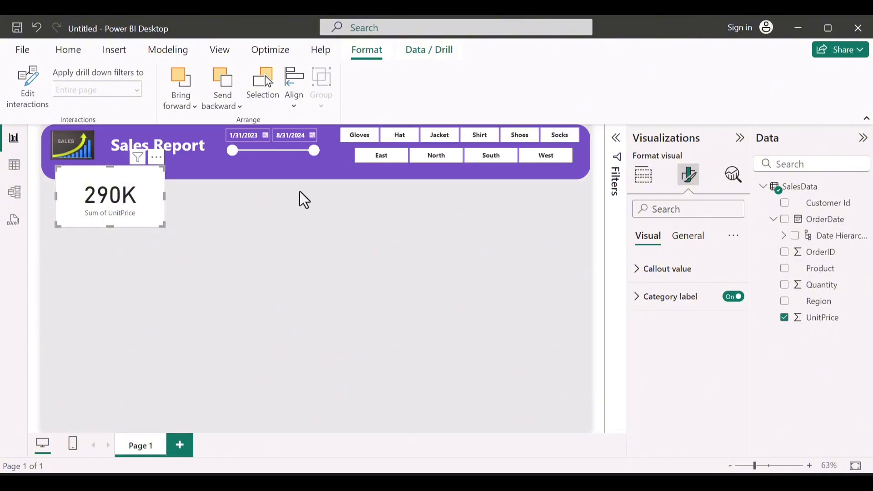
# Step: Insert a rounded rectangle and stretch it to fill the area below the banner on the page's left half, down to the page bottom
pyautogui.click(119, 55)
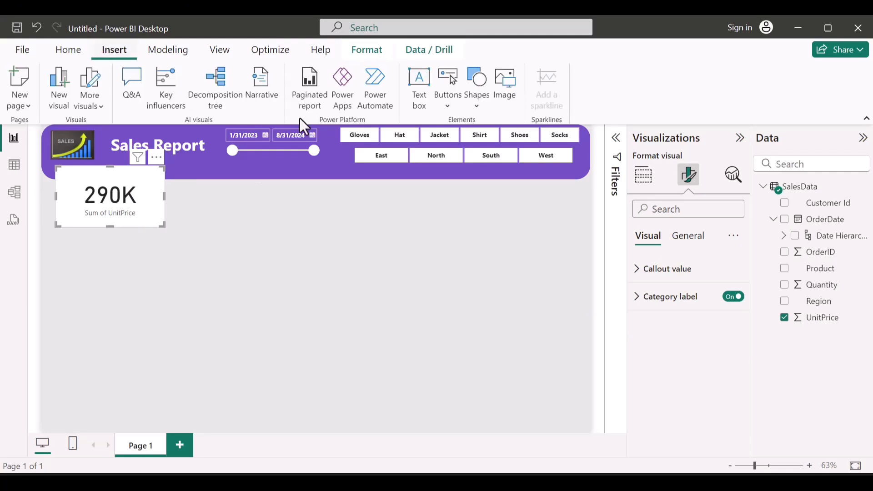
pyautogui.click(467, 86)
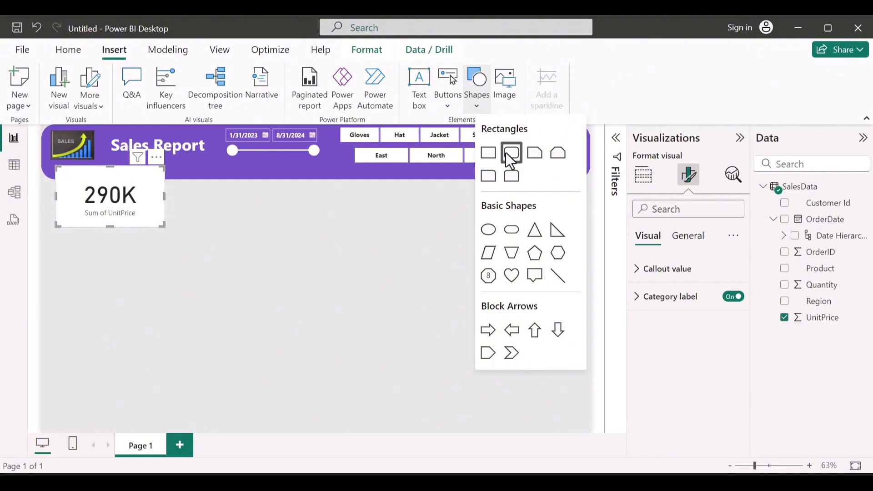
pyautogui.click(511, 152)
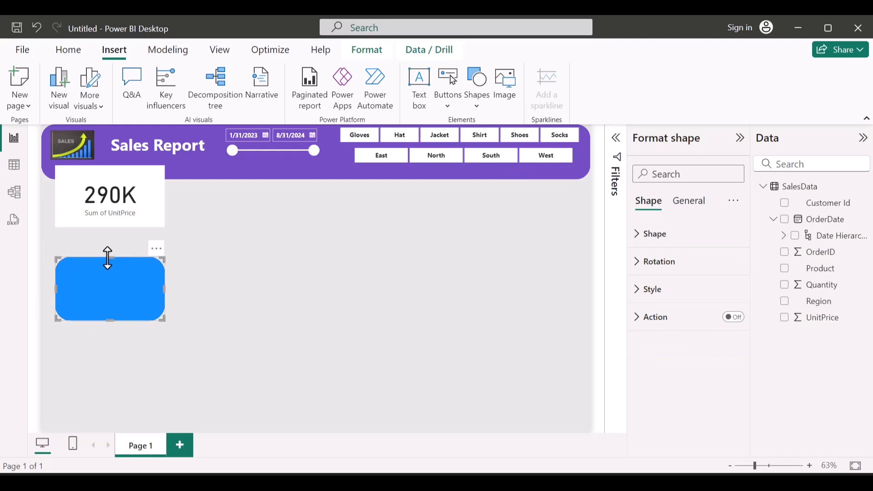
pyautogui.moveTo(109, 257); pyautogui.dragTo(107, 185)
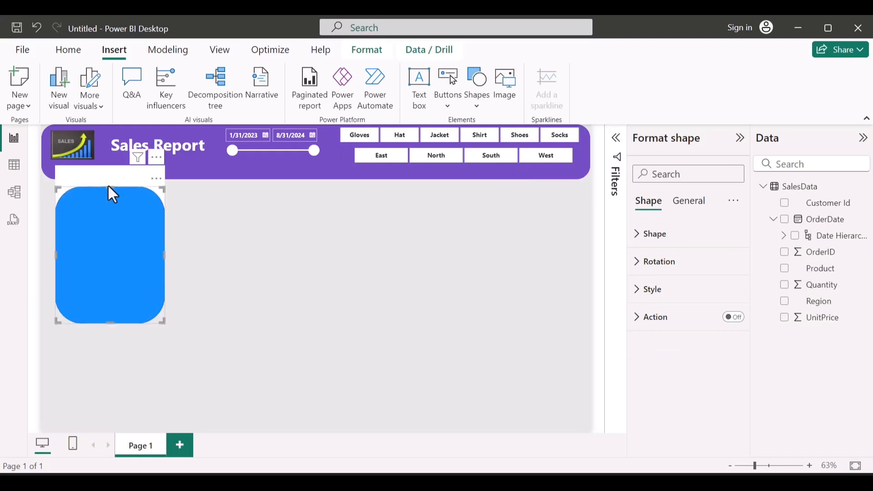
pyautogui.moveTo(55, 254); pyautogui.dragTo(42, 255)
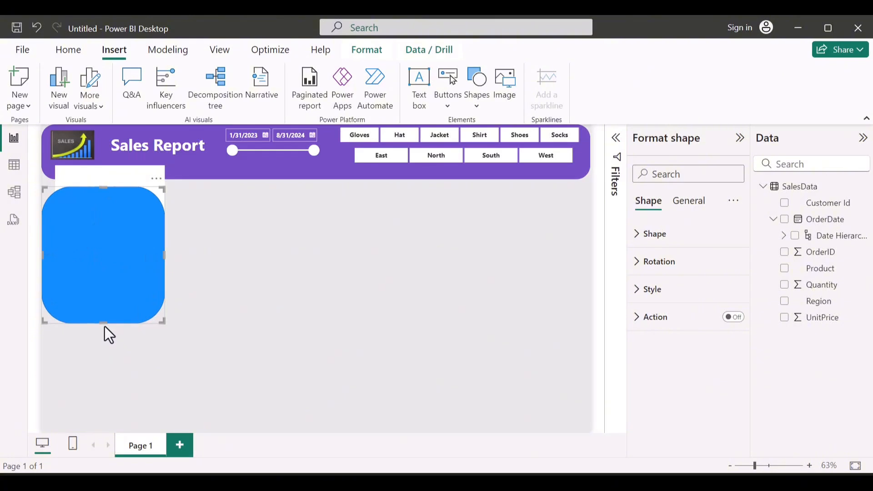
pyautogui.moveTo(103, 335); pyautogui.dragTo(108, 433)
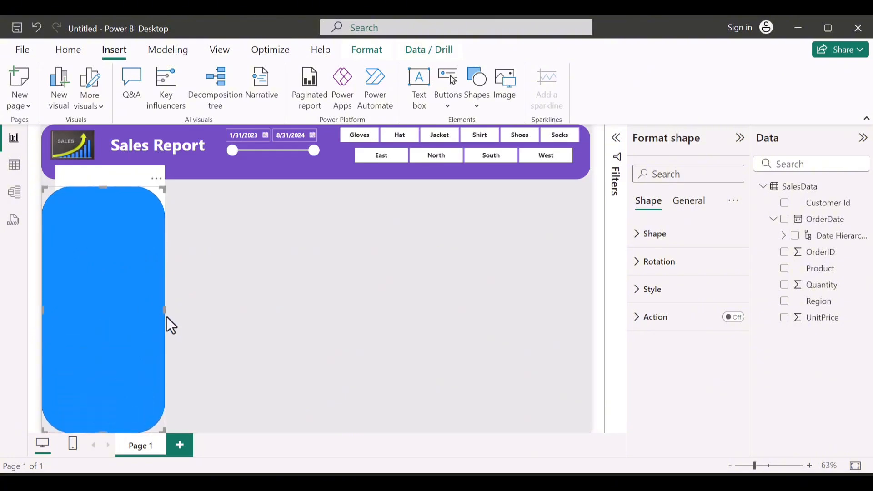
pyautogui.moveTo(164, 314); pyautogui.dragTo(325, 308)
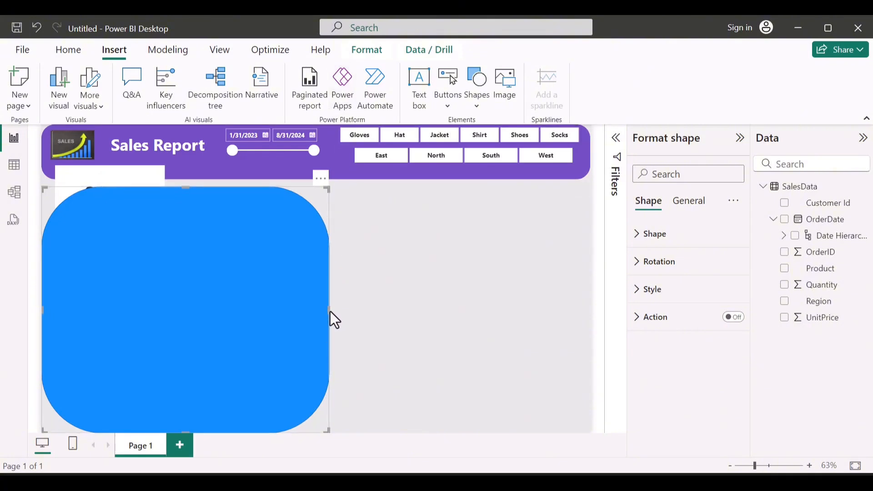
pyautogui.moveTo(329, 310)
pyautogui.mouseDown()
pyautogui.moveTo(343, 312)
pyautogui.moveTo(334, 310)
pyautogui.mouseUp()
# Step: Set the blue rectangle's rounded corners to 12% and send it to the back, behind the UnitPrice card
pyautogui.click(677, 248)
pyautogui.moveTo(697, 322); pyautogui.dragTo(695, 321)
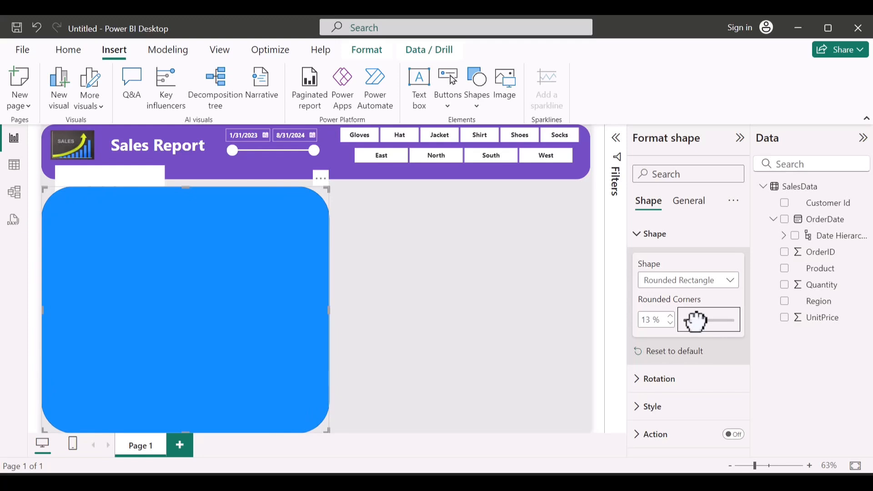
pyautogui.moveTo(695, 321); pyautogui.dragTo(694, 322)
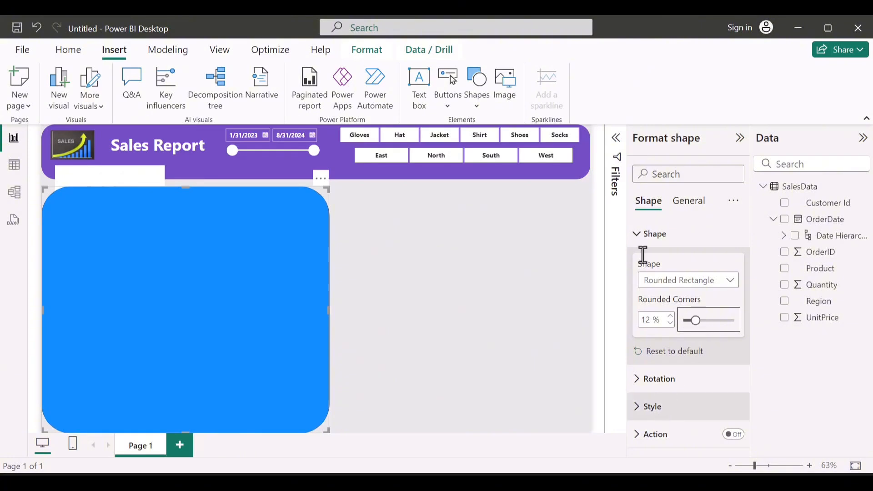
pyautogui.click(372, 47)
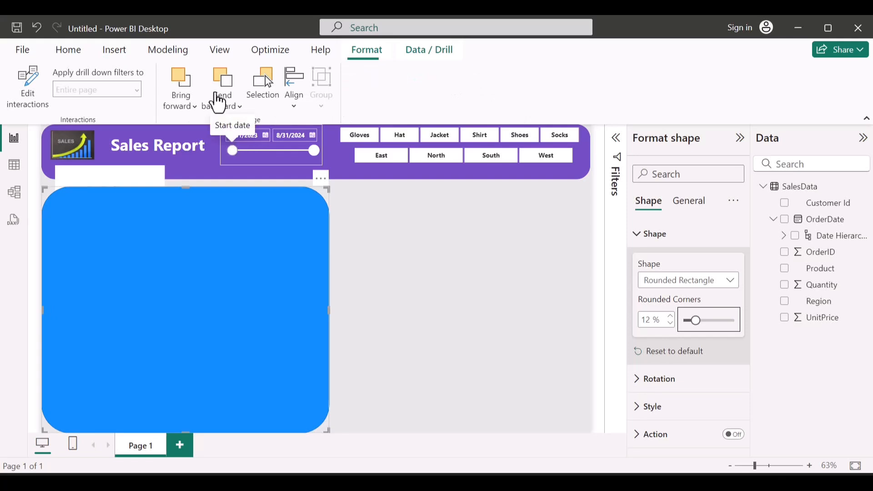
pyautogui.click(224, 108)
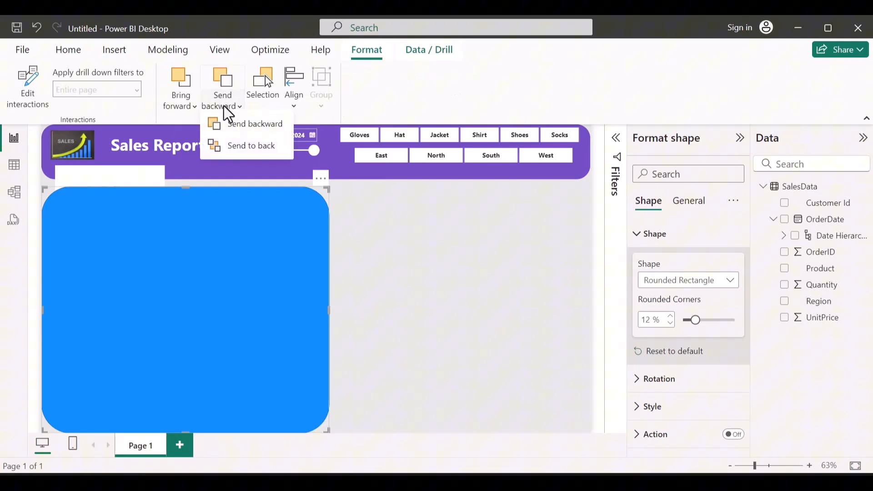
pyautogui.click(232, 151)
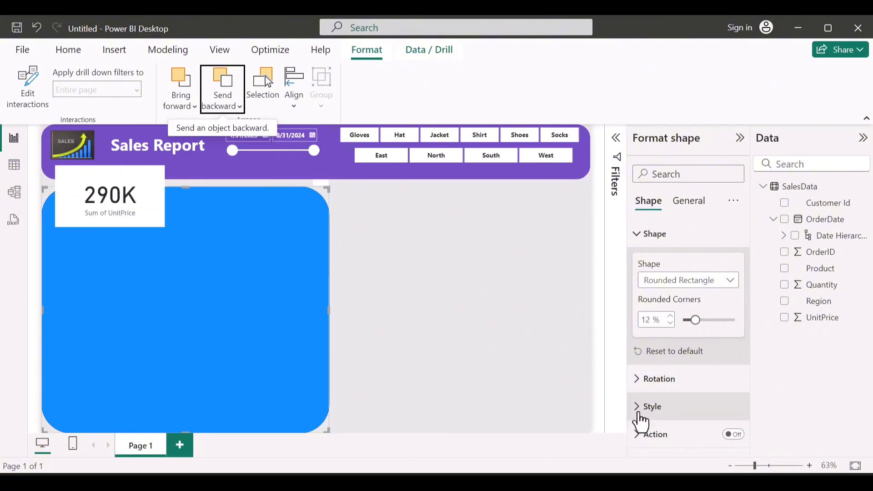
# Step: Fill the large rounded rectangle with white (#FFFFFF) and turn off its border
pyautogui.click(640, 413)
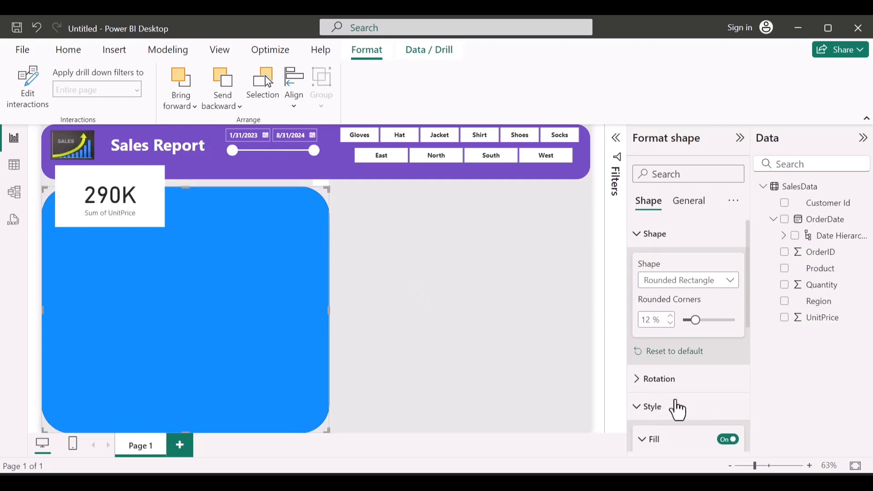
pyautogui.scroll(-4, 680, 407)
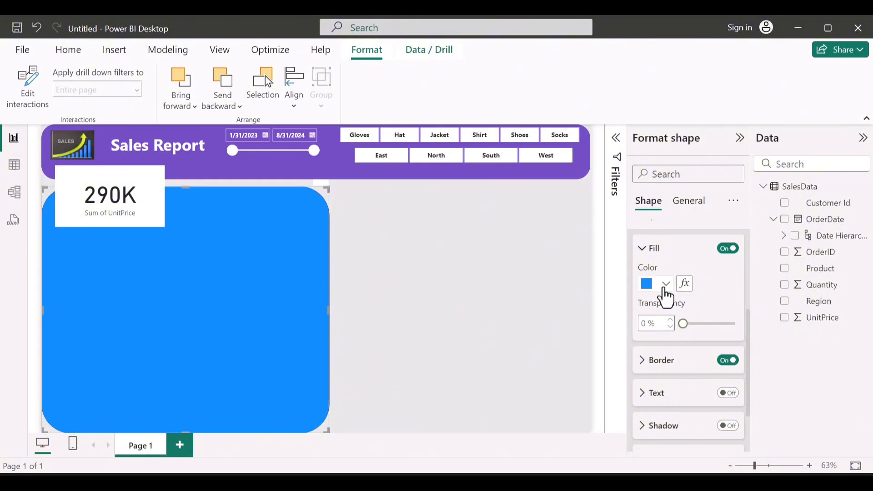
pyautogui.click(665, 290)
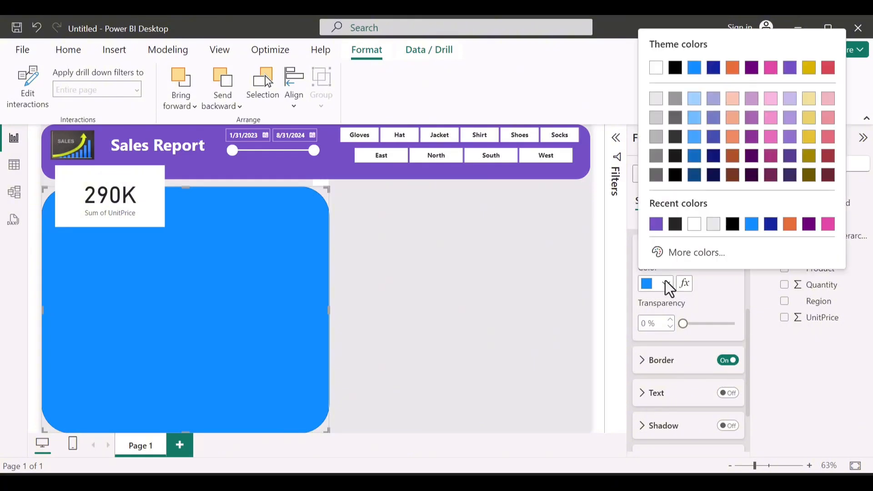
pyautogui.click(654, 225)
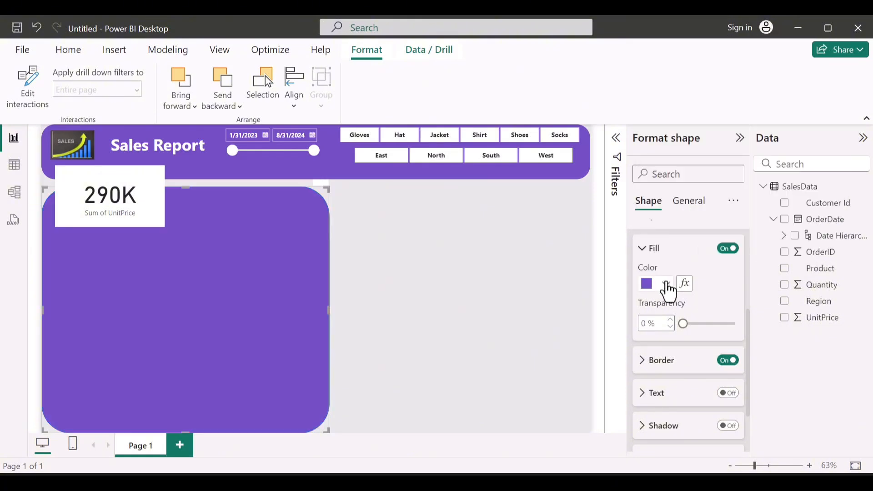
pyautogui.click(666, 283)
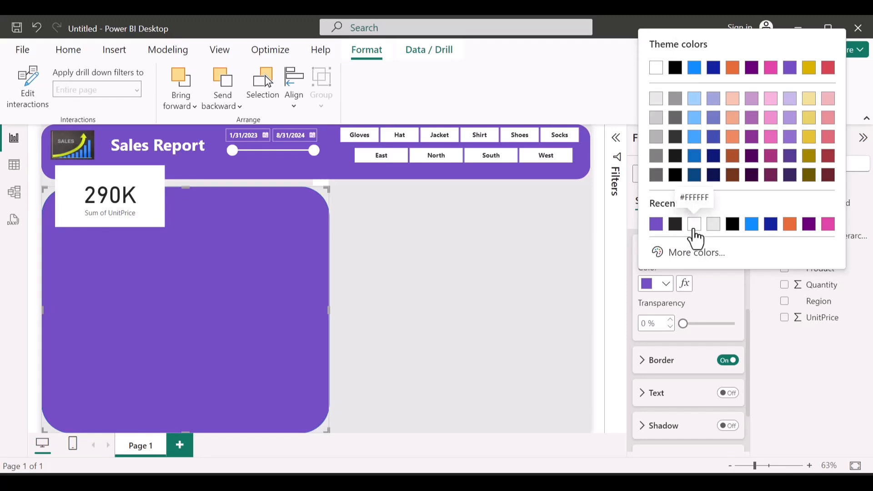
pyautogui.click(694, 225)
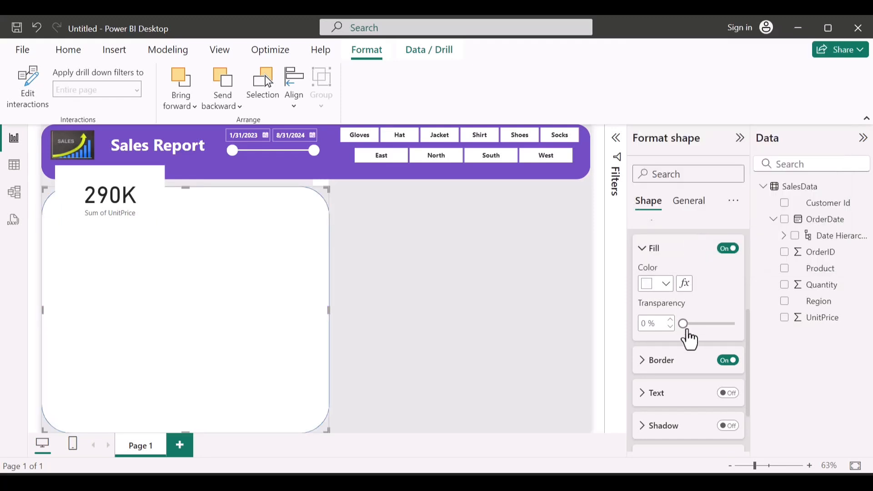
pyautogui.scroll(-2, 688, 337)
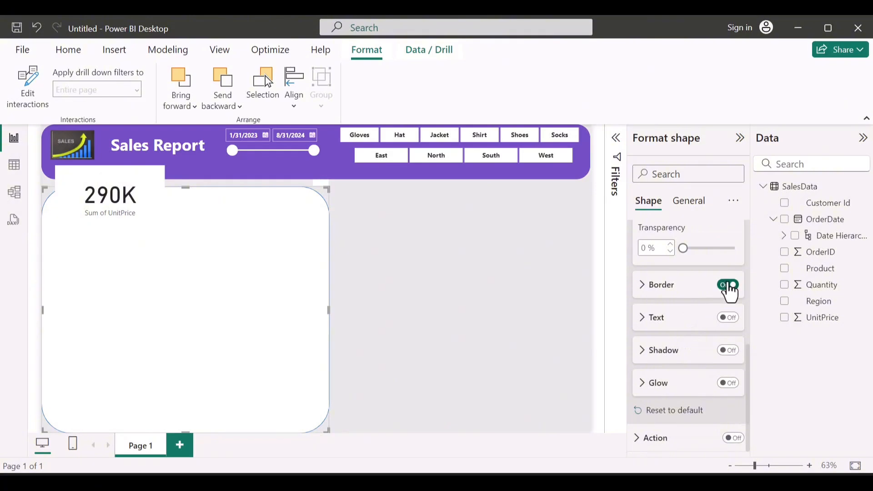
pyautogui.click(729, 285)
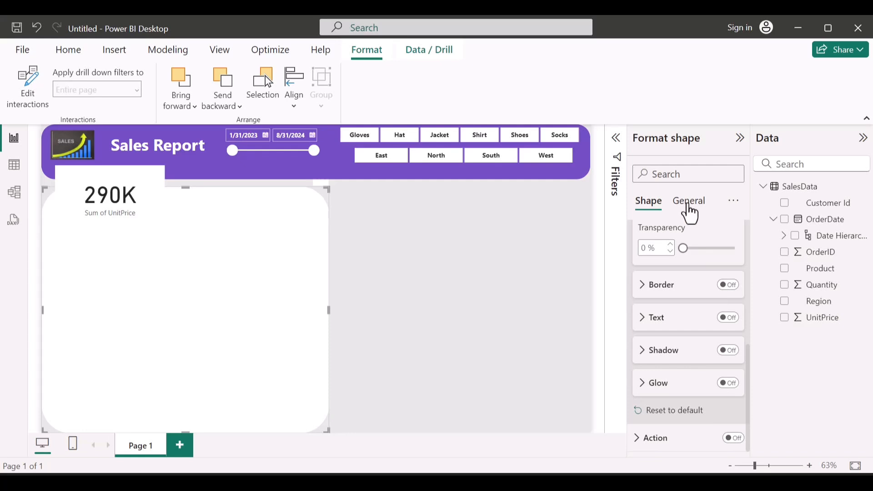
# Step: Place a narrower copy of the white panel on the page's right half, leaving a gap between the panels, and send it to the back
pyautogui.click(252, 263)
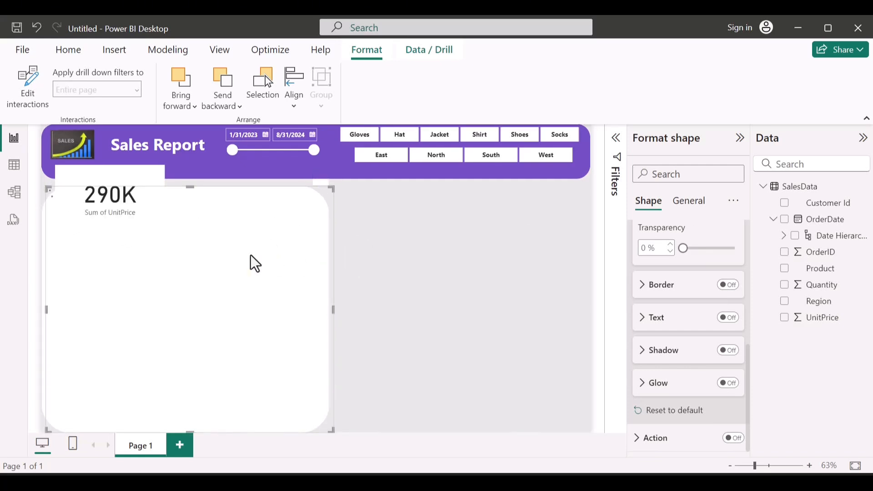
pyautogui.moveTo(231, 256); pyautogui.dragTo(494, 279)
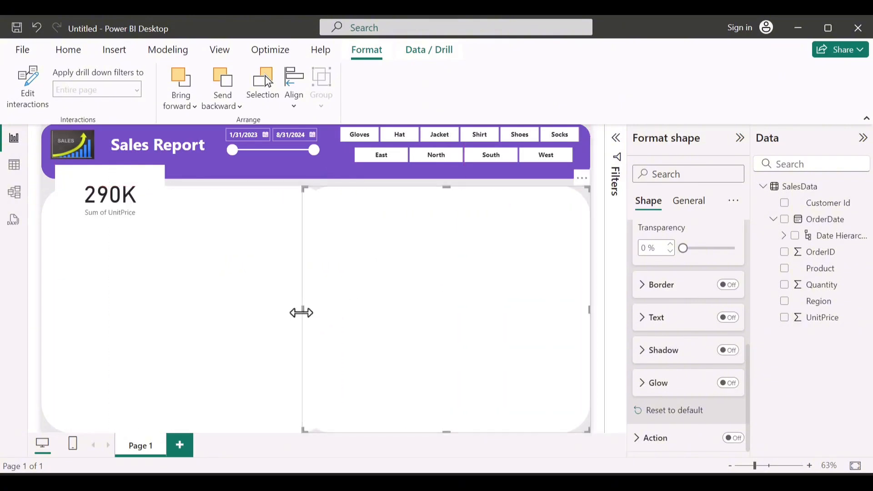
pyautogui.moveTo(301, 312); pyautogui.dragTo(341, 318)
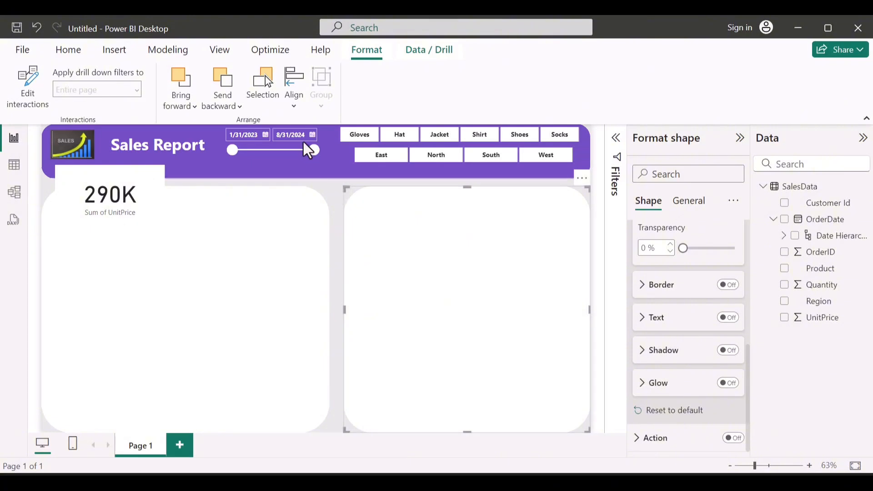
pyautogui.click(227, 102)
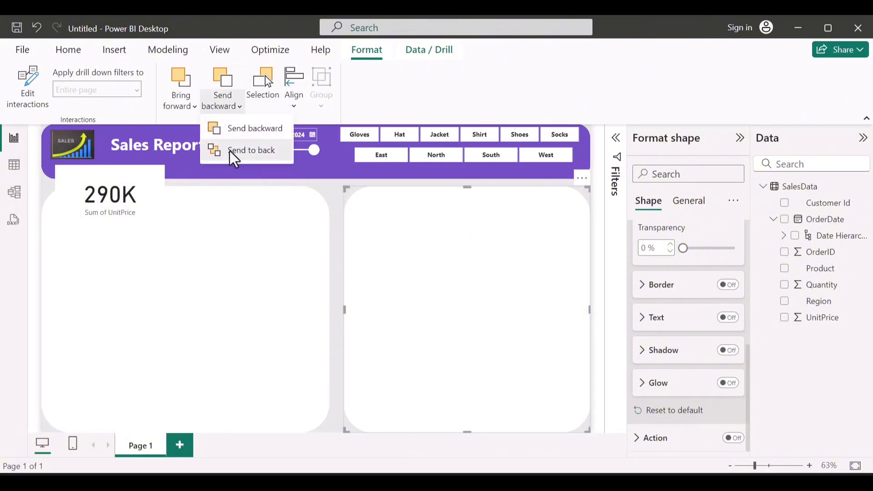
pyautogui.click(233, 154)
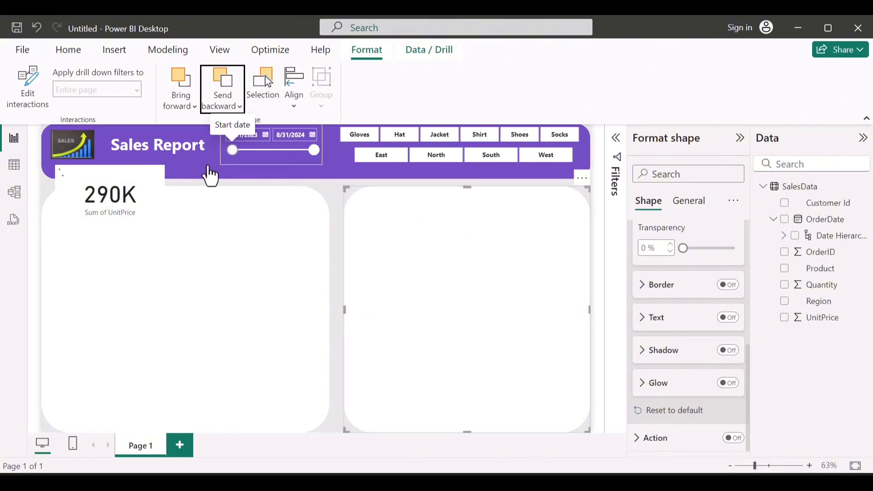
# Step: Set the Sum of UnitPrice card's background colour to the same purple as the banner
pyautogui.click(144, 197)
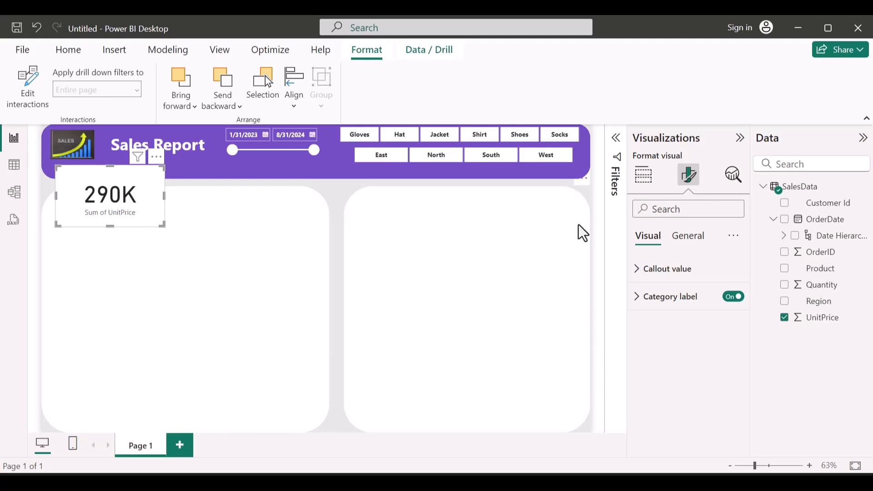
pyautogui.click(698, 248)
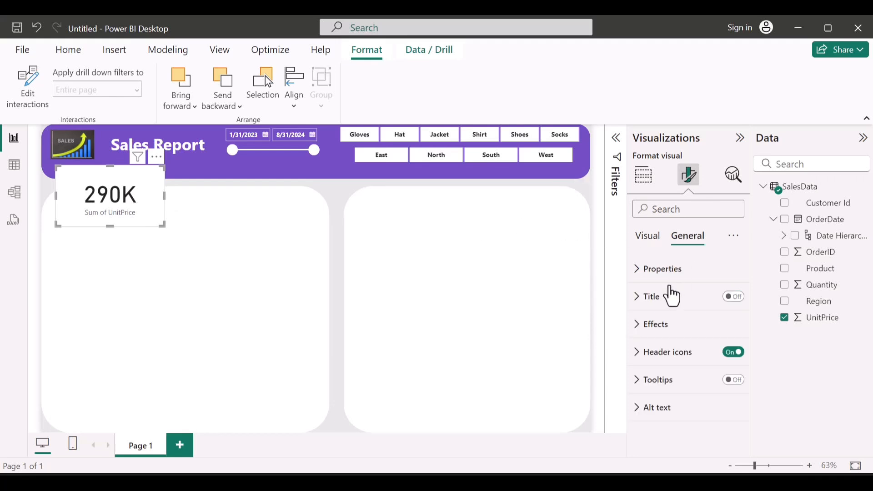
pyautogui.click(657, 324)
pyautogui.click(727, 357)
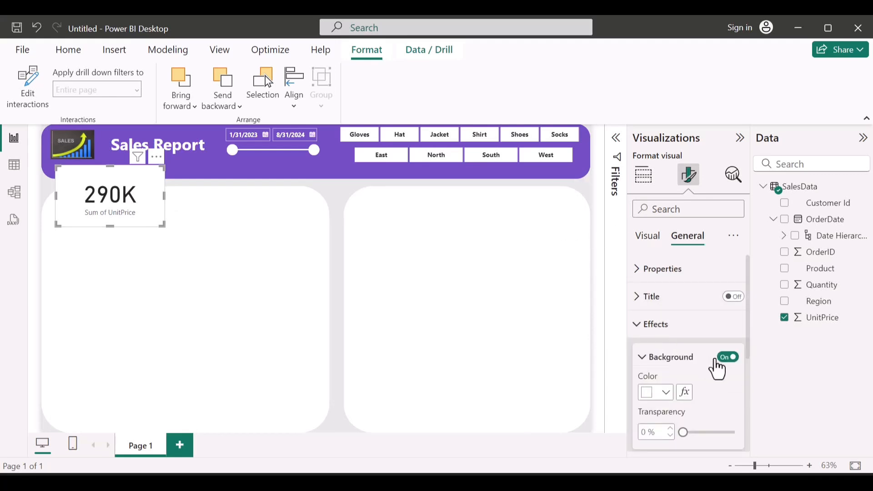
pyautogui.click(665, 394)
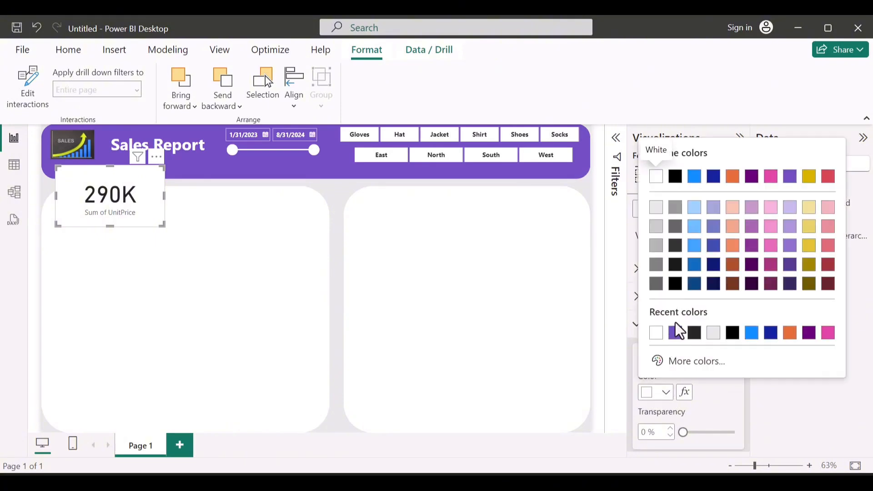
pyautogui.click(676, 333)
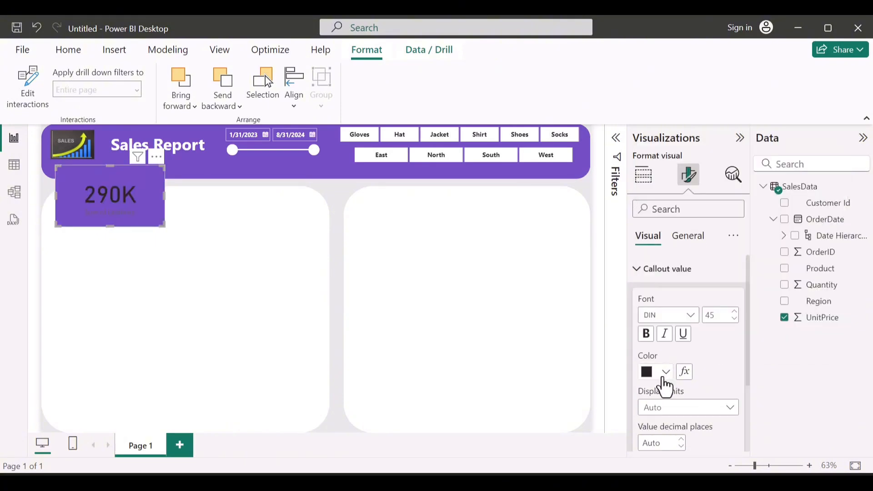
# Step: Make both the callout value and the category label of the UnitPrice card white and bold
pyautogui.click(664, 377)
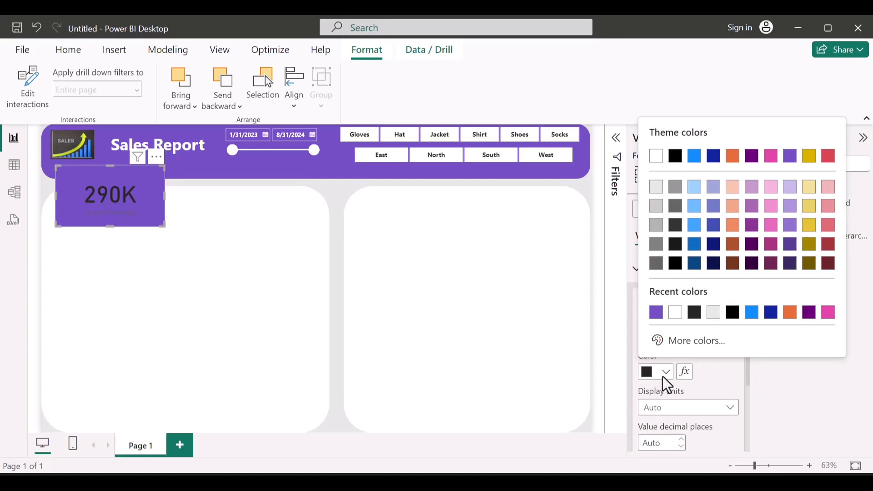
pyautogui.click(676, 313)
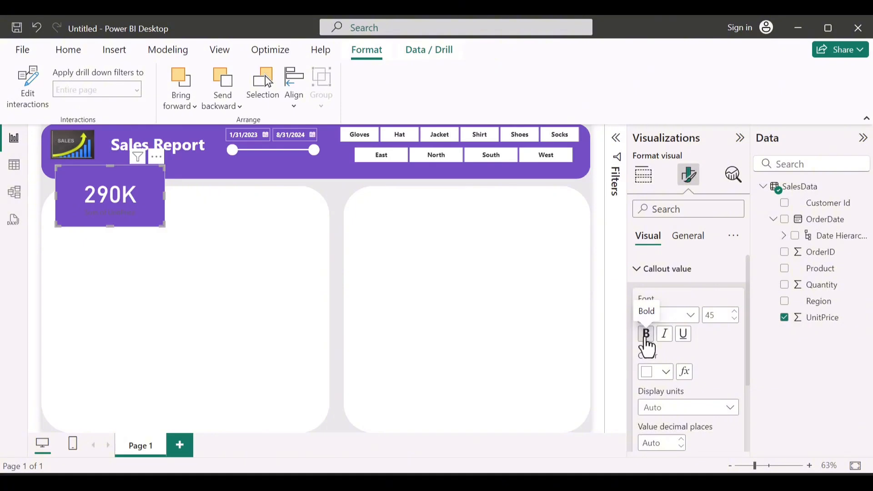
pyautogui.click(650, 269)
pyautogui.click(649, 296)
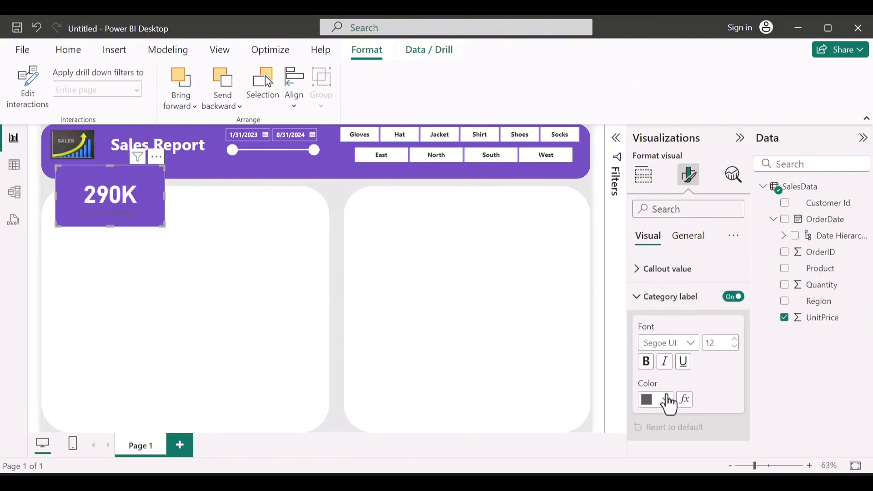
pyautogui.click(667, 400)
pyautogui.click(656, 341)
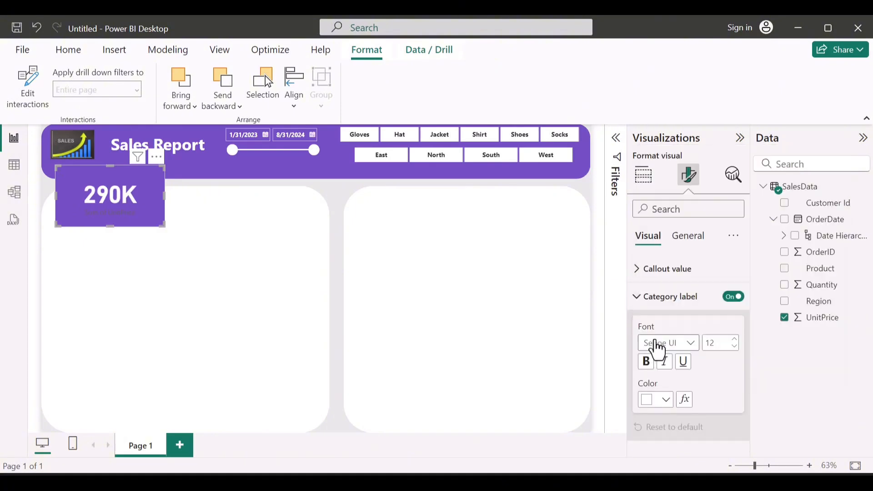
pyautogui.click(645, 363)
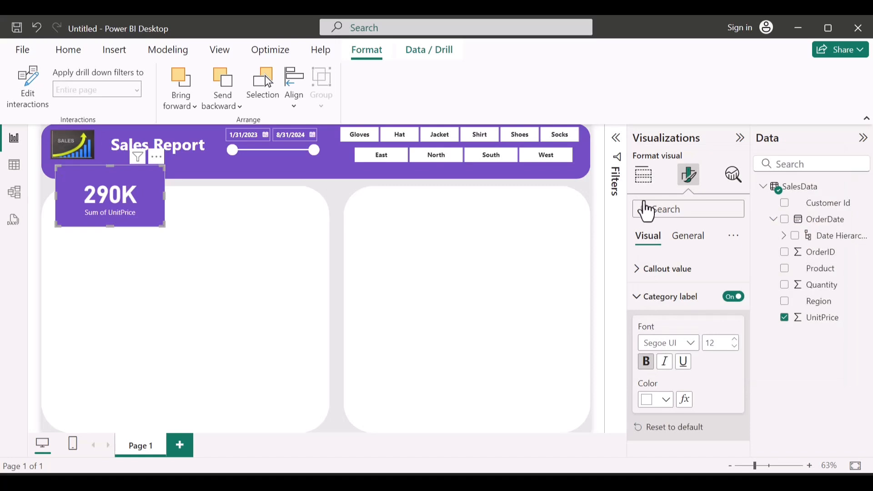
# Step: Rename the Sum of UnitPrice field shown on the purple card to "Unit Price"
pyautogui.click(645, 182)
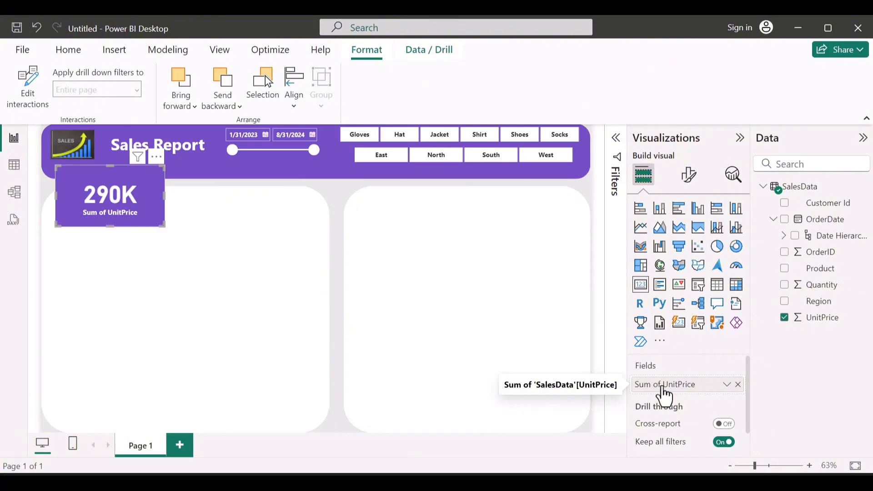
pyautogui.doubleClick(662, 387)
pyautogui.click(662, 386)
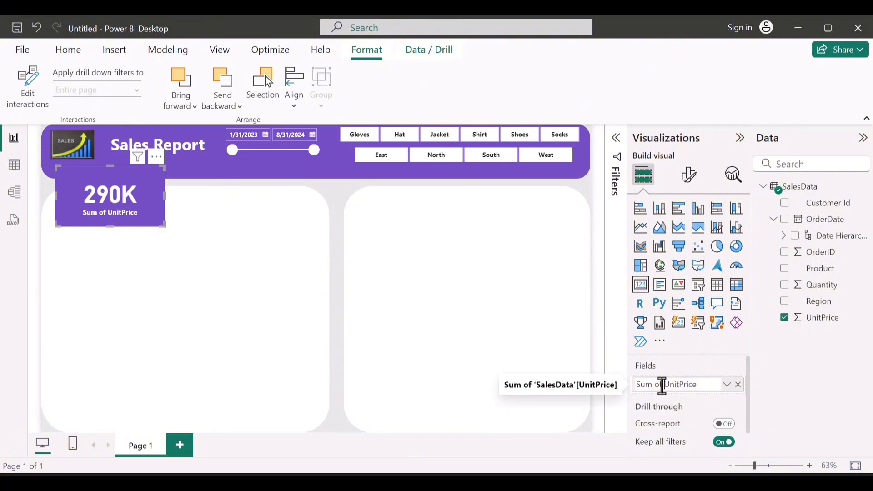
pyautogui.press('BackSpace')
pyautogui.press('BackSpace')
pyautogui.press('BackSpace')
pyautogui.press('BackSpace')
pyautogui.press('BackSpace')
pyautogui.press('BackSpace')
pyautogui.press('BackSpace')
pyautogui.press('Right')
pyautogui.press('Right')
pyautogui.press('Right')
pyautogui.press('Right')
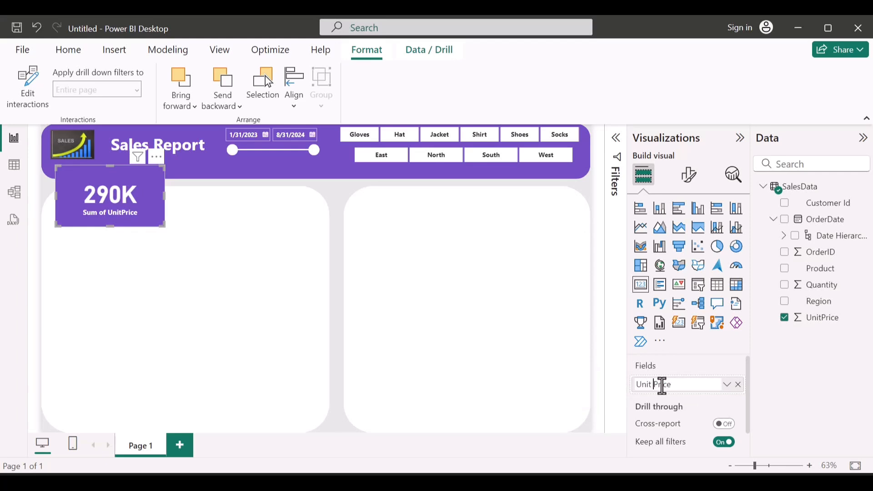
pyautogui.click(695, 364)
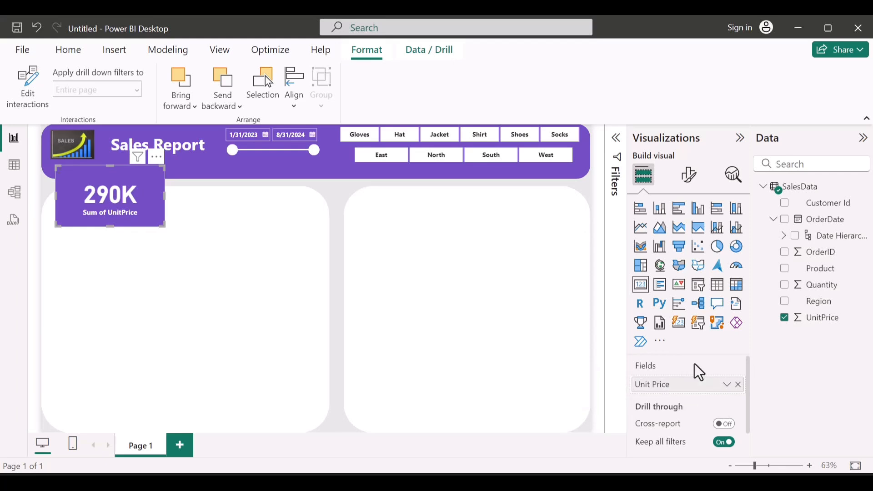
pyautogui.click(69, 49)
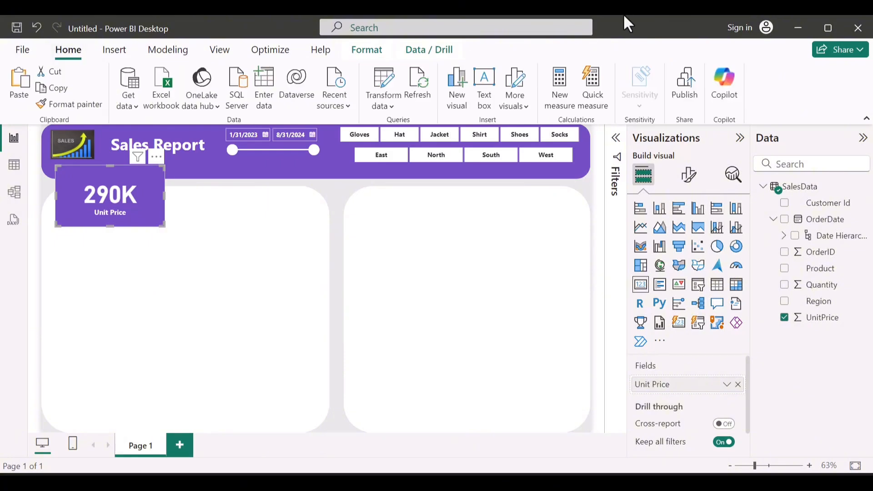
# Step: Turn on the visual border for the Unit Price card and expand its border settings
pyautogui.click(690, 178)
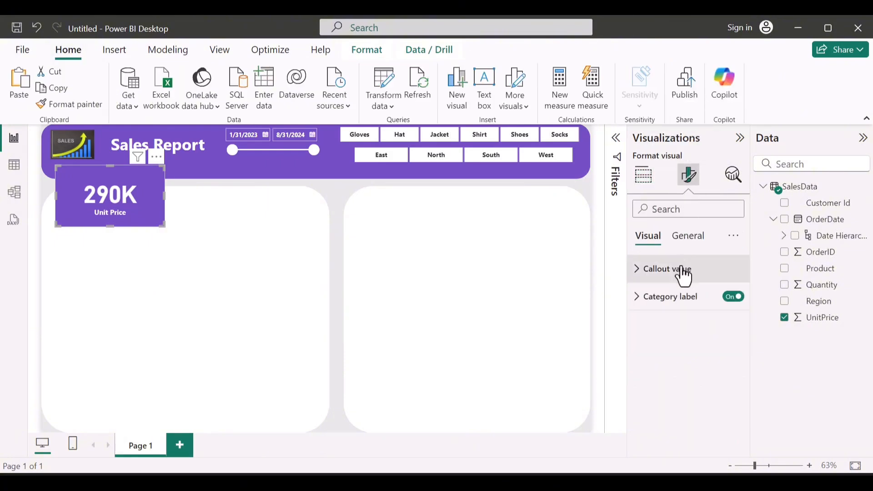
pyautogui.click(683, 241)
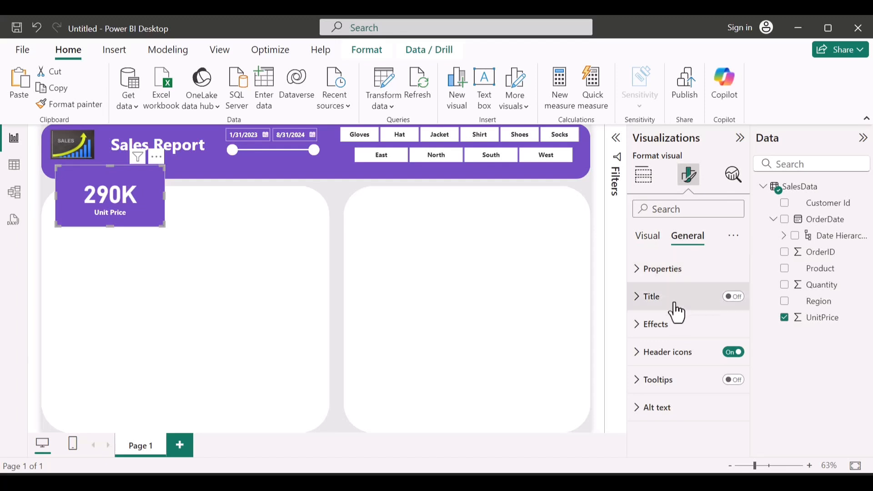
pyautogui.click(670, 338)
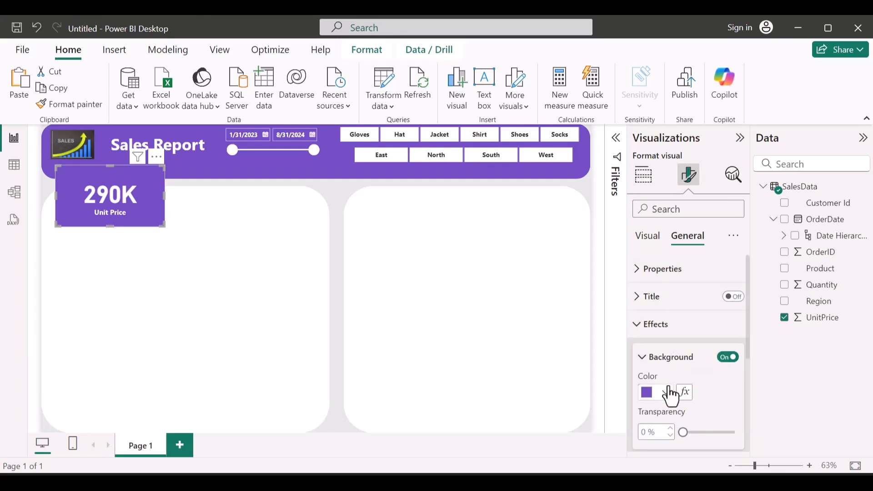
pyautogui.scroll(-5, 668, 389)
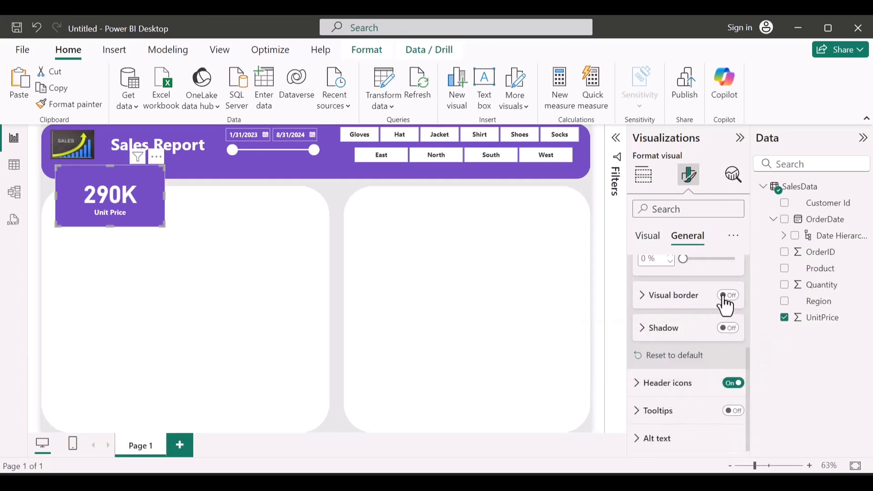
pyautogui.click(729, 296)
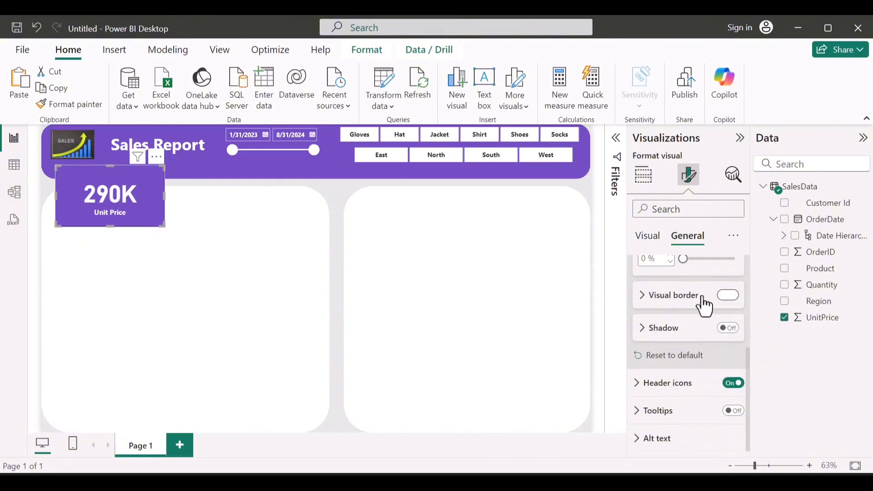
pyautogui.click(666, 310)
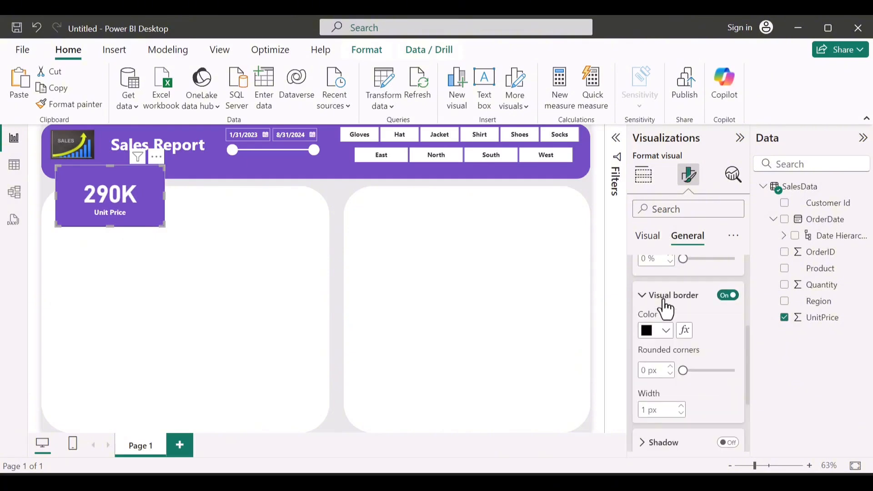
# Step: Set the Unit Price card's border colour to white
pyautogui.click(667, 331)
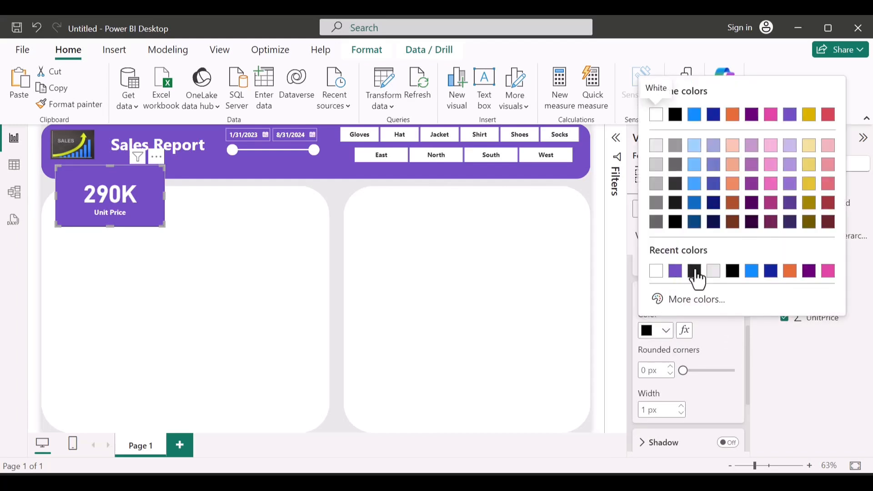
pyautogui.click(652, 269)
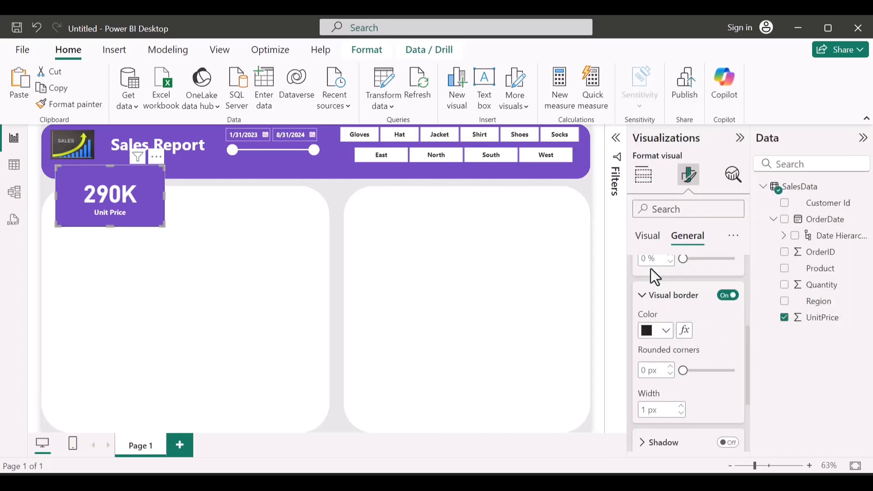
pyautogui.click(665, 329)
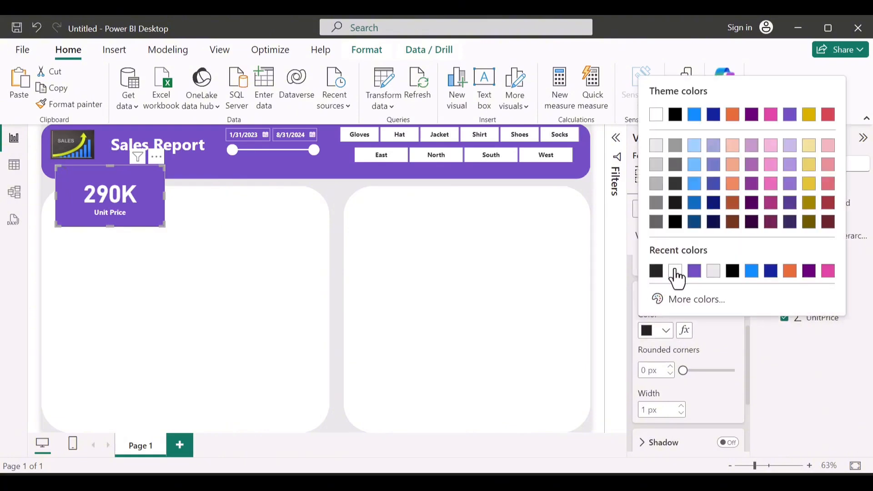
pyautogui.click(675, 272)
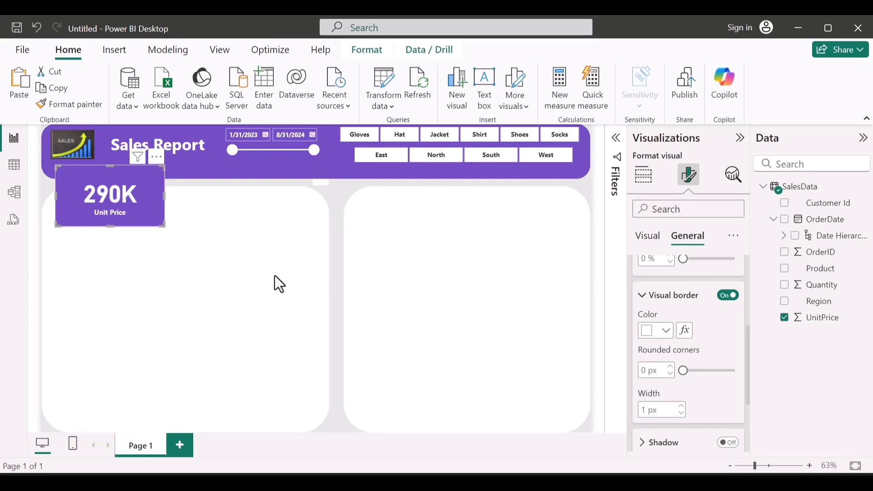
pyautogui.scroll(-3, 713, 315)
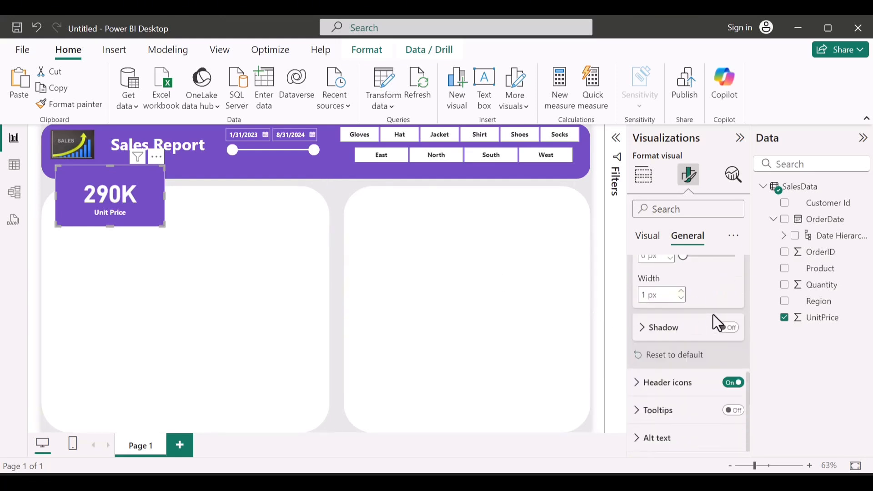
pyautogui.scroll(5, 713, 314)
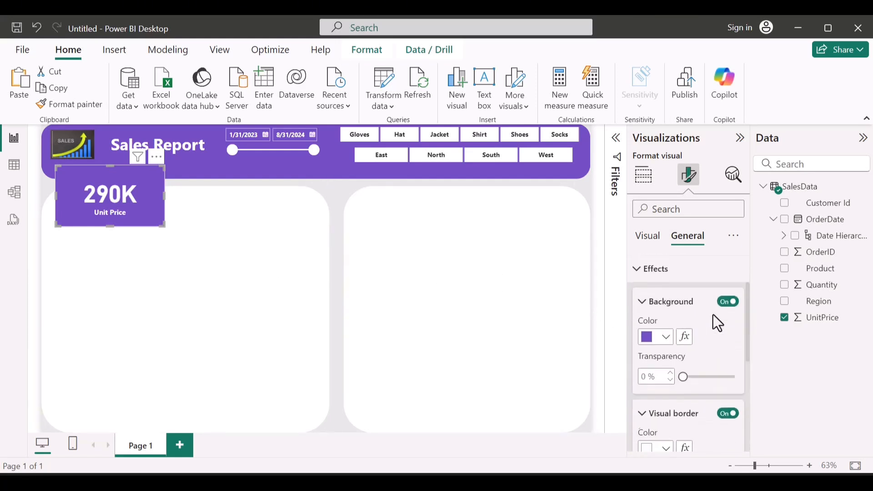
pyautogui.click(648, 273)
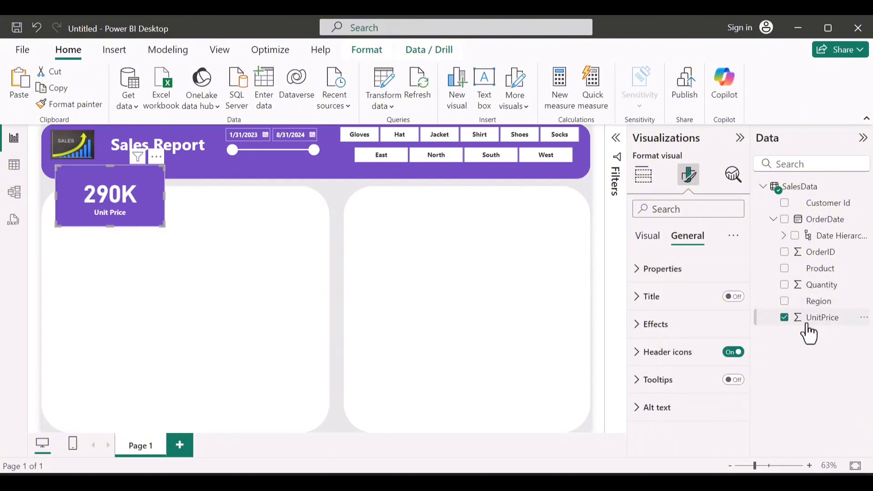
# Step: Format the UnitPrice column of SalesData as currency in dollars
pyautogui.click(809, 317)
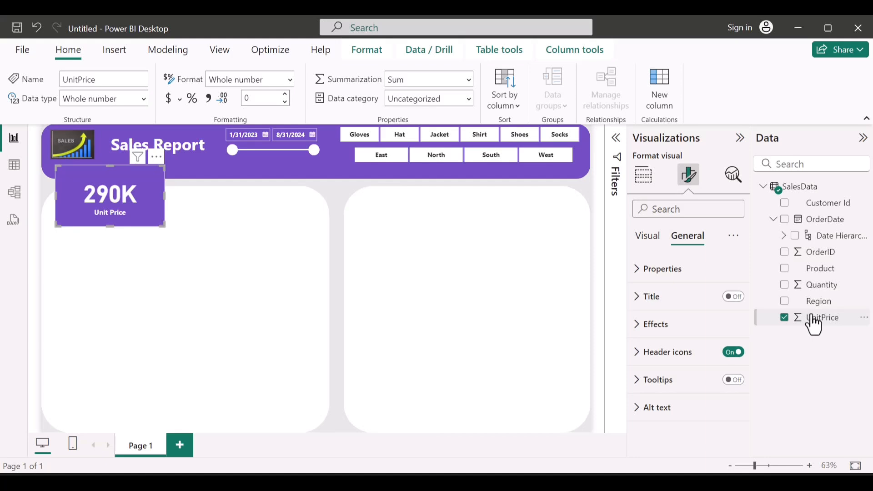
pyautogui.click(168, 98)
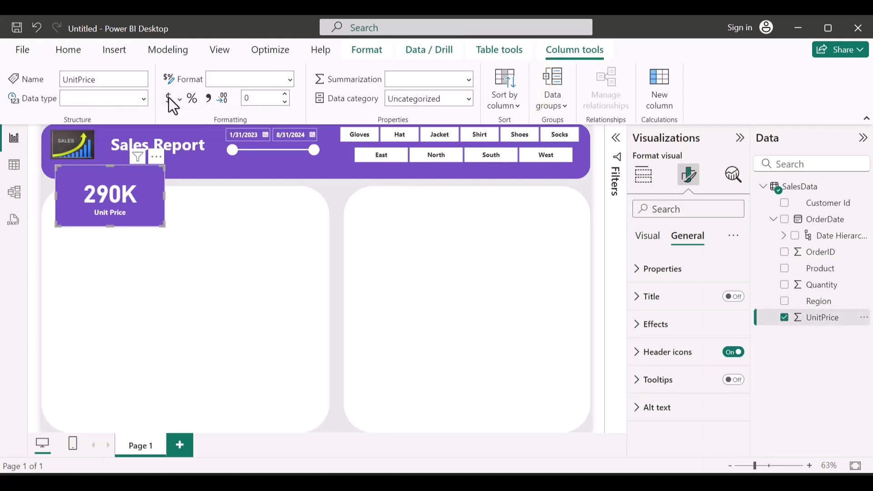
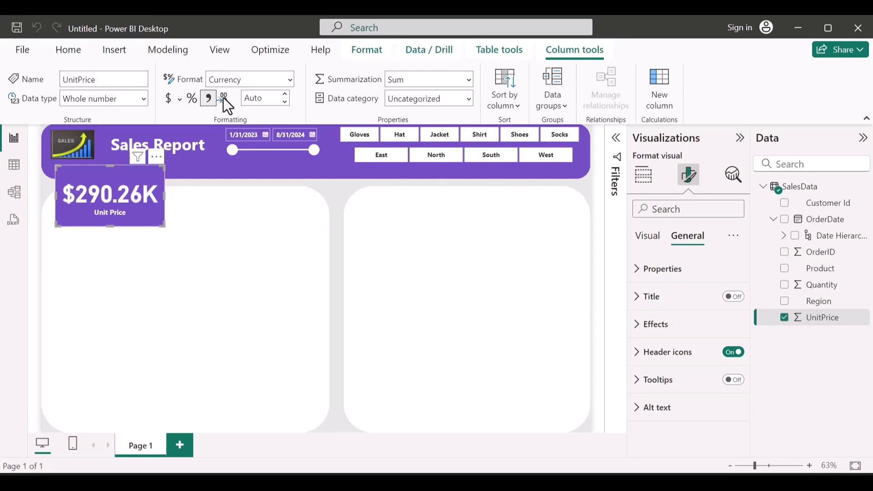
# Step: Set the UnitPrice column to 0 decimal places and put a copy of the Unit Price card directly beside the original
pyautogui.click(284, 102)
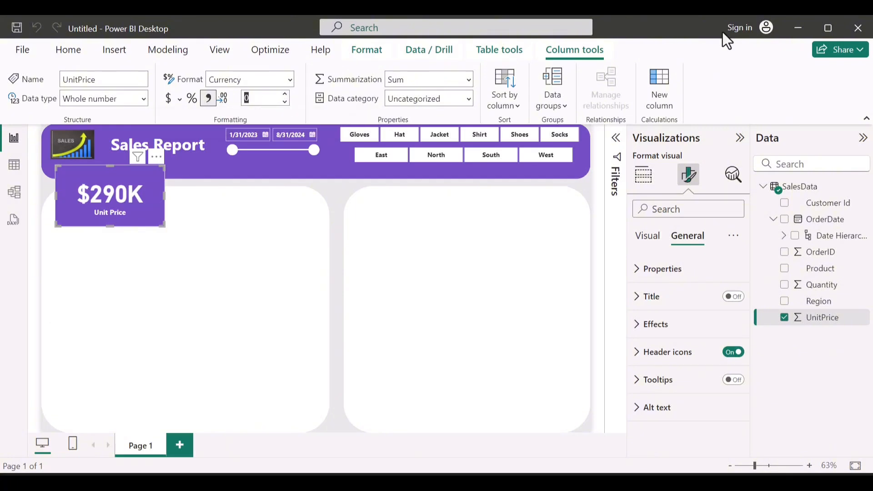
pyautogui.click(269, 104)
pyautogui.moveTo(141, 192); pyautogui.dragTo(229, 194)
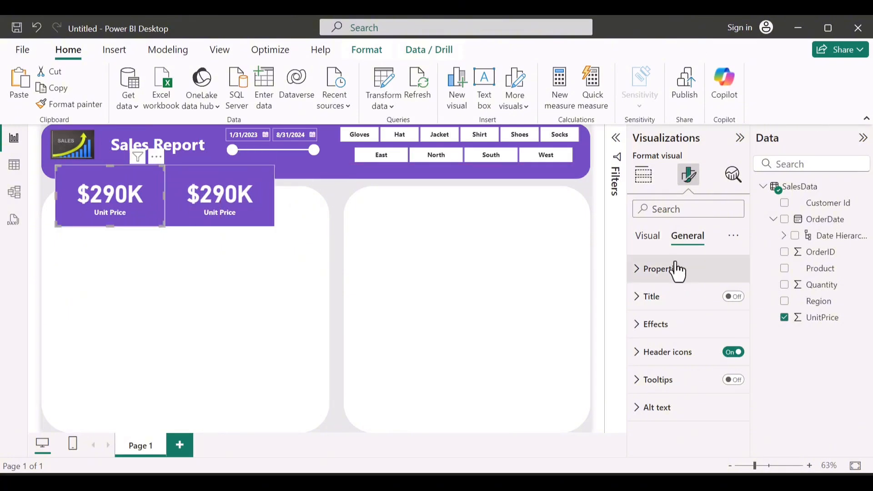
# Step: Round the original Unit Price card's border corners to 15 px and narrow the card to leave a gap before its copy
pyautogui.click(667, 336)
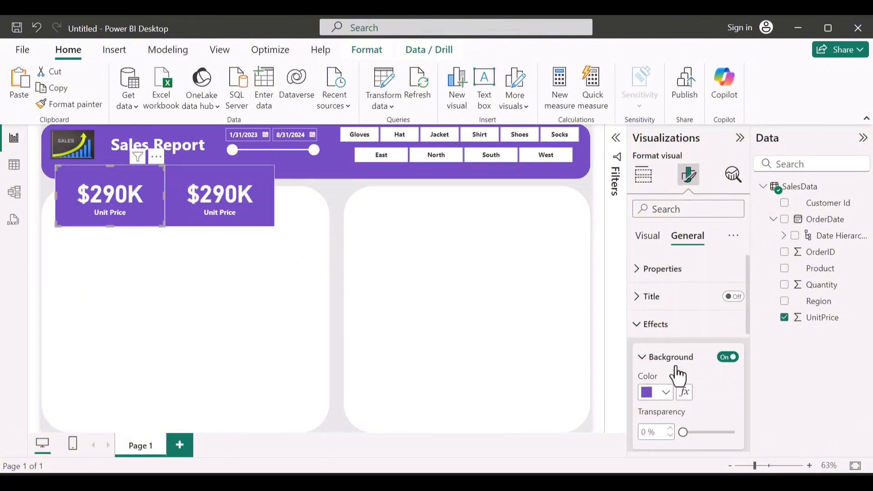
pyautogui.scroll(-3, 678, 375)
pyautogui.scroll(-1, 676, 350)
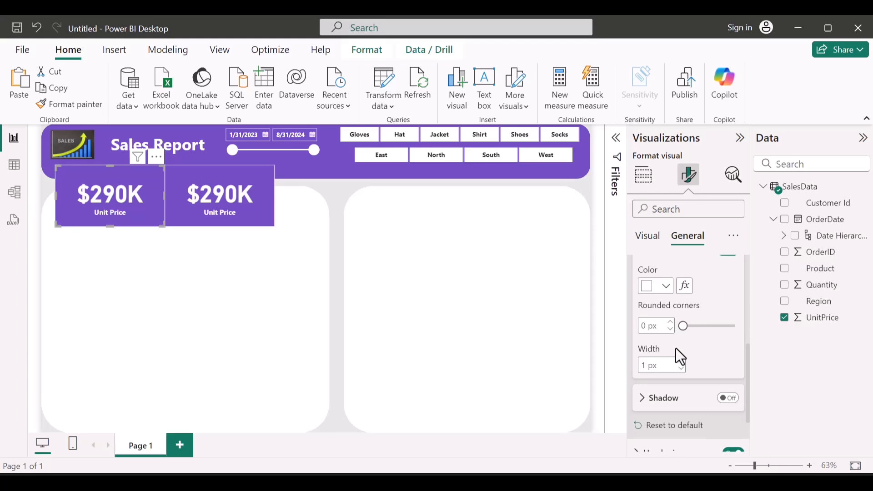
pyautogui.click(700, 328)
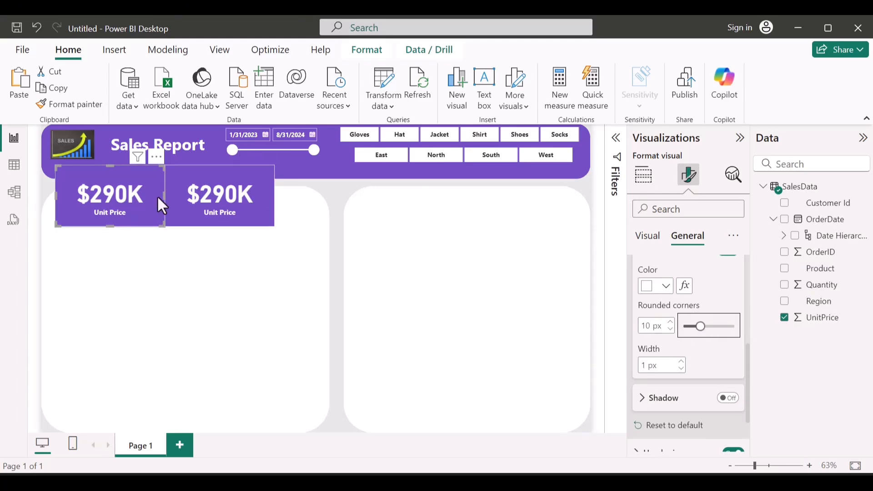
pyautogui.moveTo(164, 195); pyautogui.dragTo(135, 194)
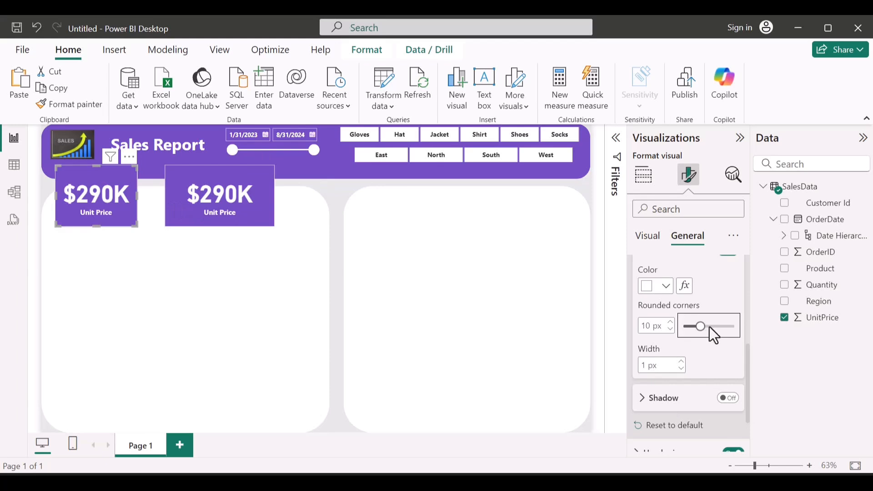
pyautogui.moveTo(709, 327); pyautogui.dragTo(708, 327)
# Step: Copy the original Unit Price card's formatting onto the duplicate card and narrow the duplicate
pyautogui.click(57, 106)
pyautogui.click(185, 192)
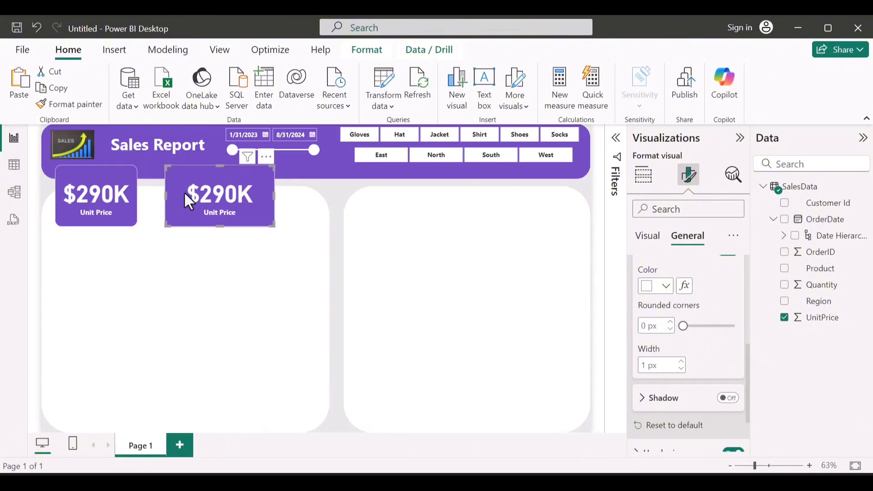
pyautogui.moveTo(274, 208); pyautogui.dragTo(240, 197)
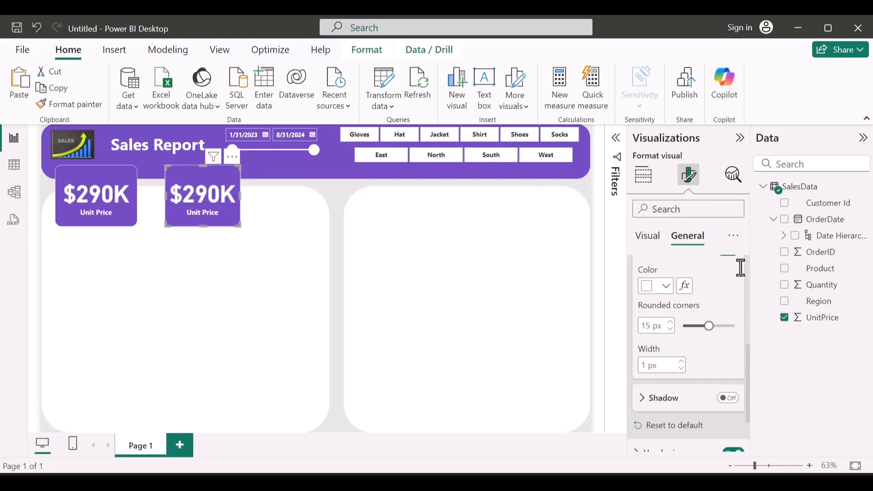
# Step: Replace UnitPrice with Quantity in the duplicate card and rename the field shown on it to "Quantity Sold"
pyautogui.click(784, 318)
pyautogui.click(785, 285)
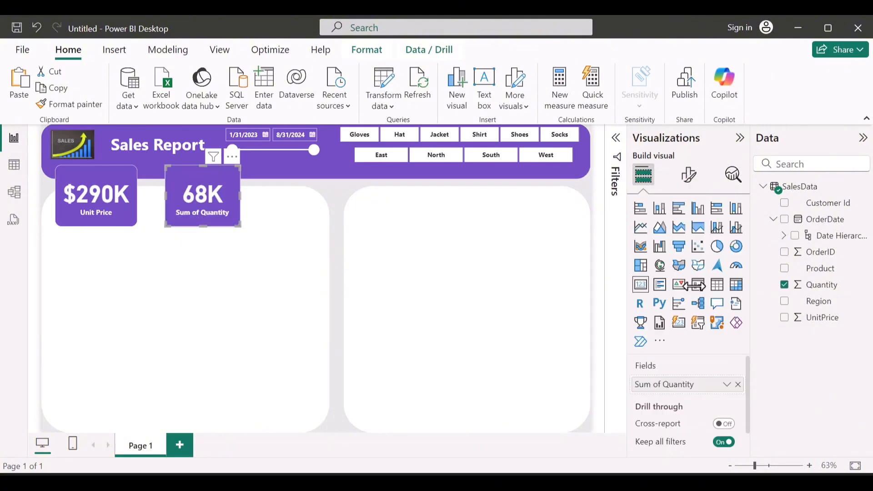
pyautogui.doubleClick(662, 385)
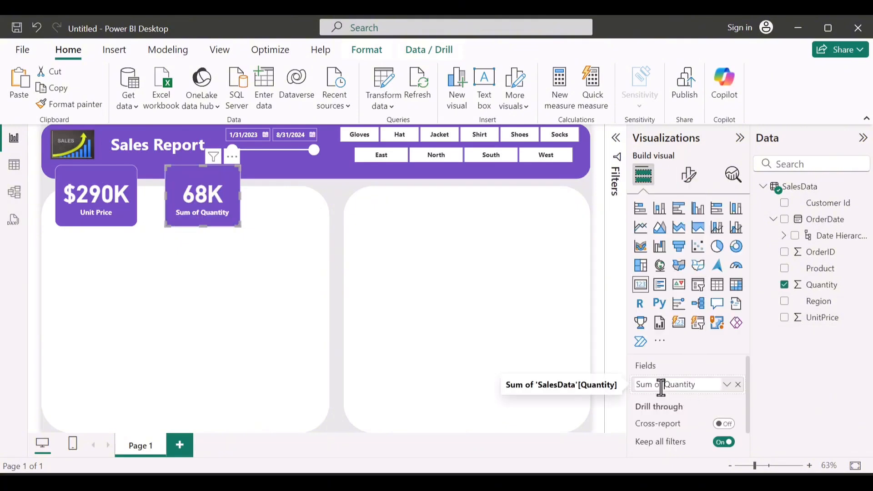
pyautogui.press('BackSpace')
pyautogui.press('BackSpace')
pyautogui.press('BackSpace')
pyautogui.press('BackSpace')
pyautogui.press('BackSpace')
pyautogui.press('BackSpace')
pyautogui.press('BackSpace')
pyautogui.press('End')
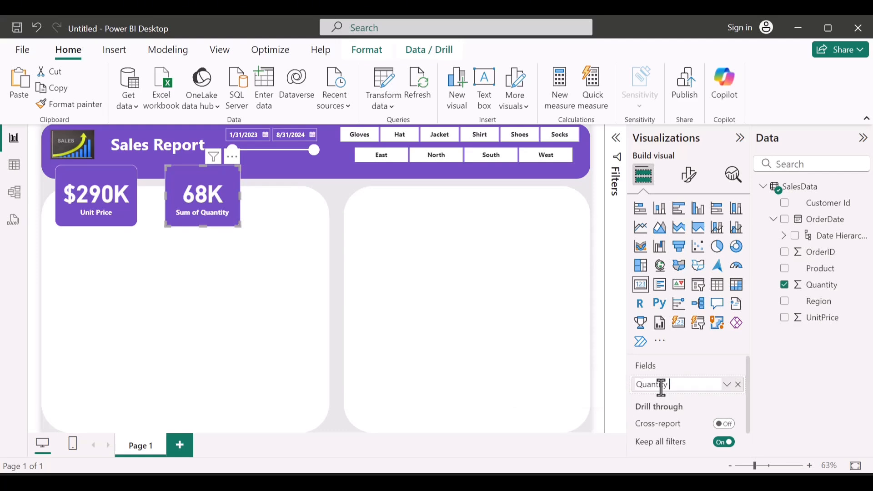
pyautogui.write('Sold')
pyautogui.press('Return')
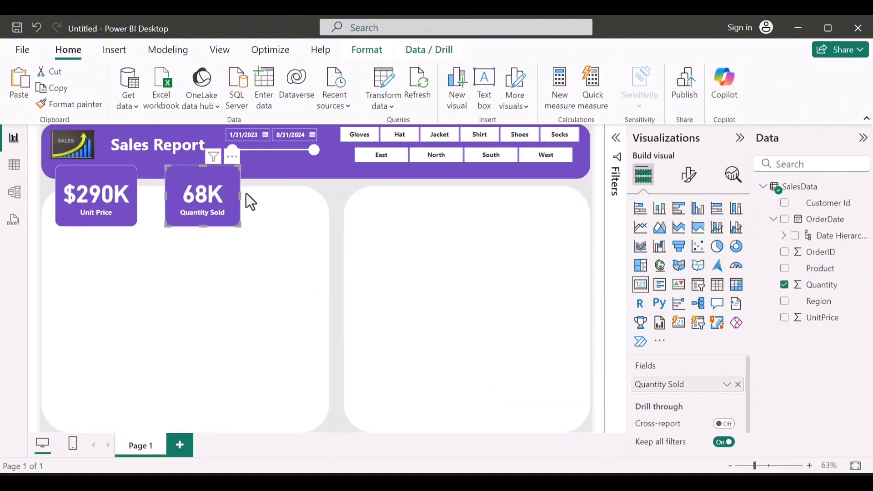
# Step: Move the Quantity Sold card farther from the Unit Price card, leaving room for another card between them
pyautogui.moveTo(194, 202); pyautogui.dragTo(264, 200)
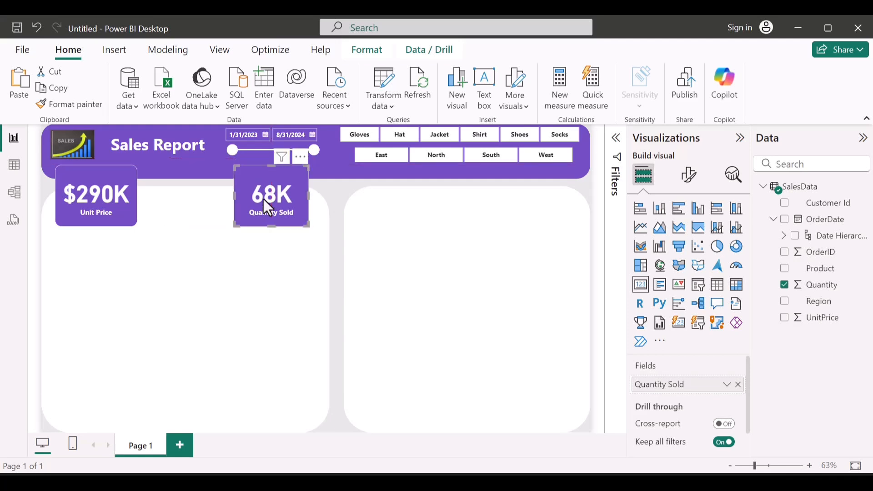
pyautogui.click(190, 188)
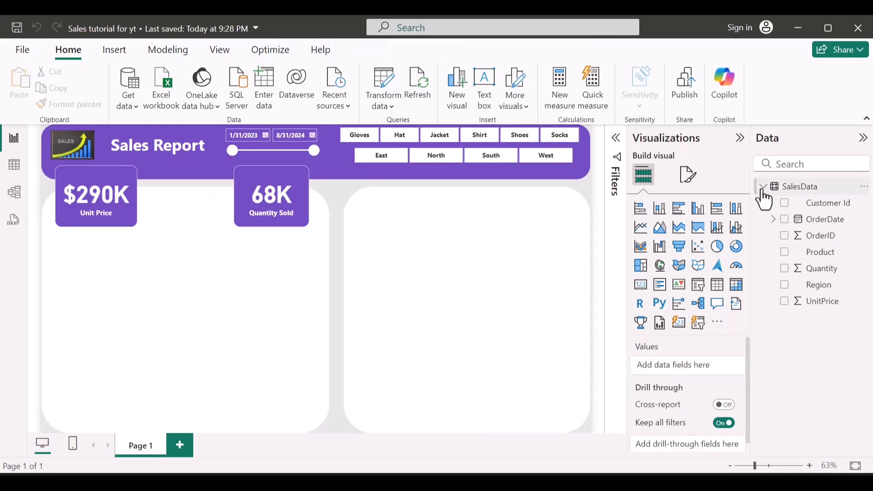
# Step: Add a calculated column to SalesData with the formula Sales = 'SalesData'[Quantity] * 'SalesData'[UnitPrice]
pyautogui.moveTo(764, 199)
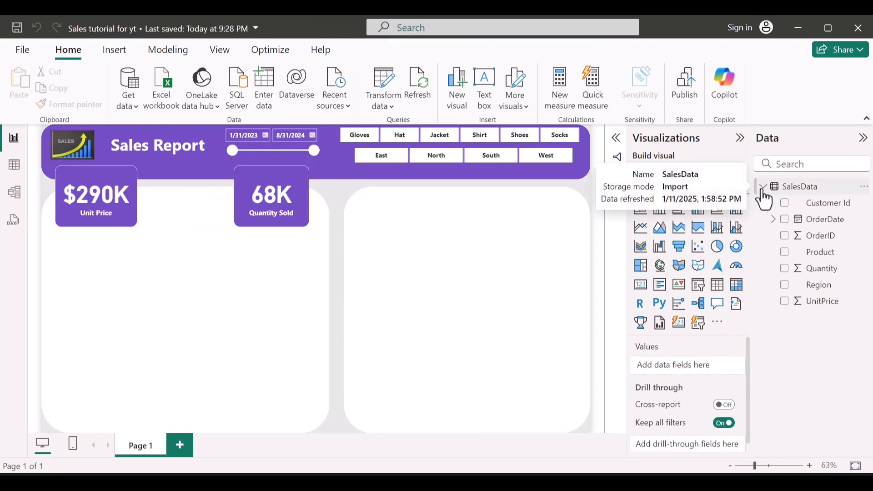
pyautogui.click(864, 192)
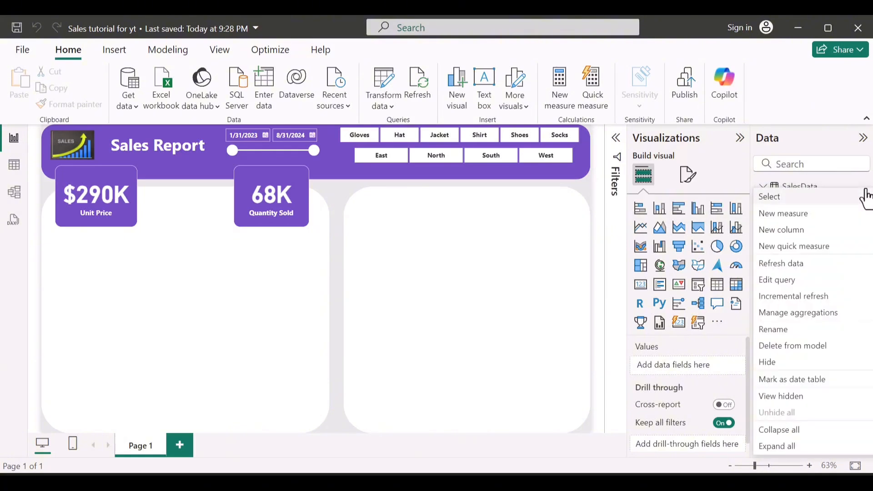
pyautogui.click(824, 225)
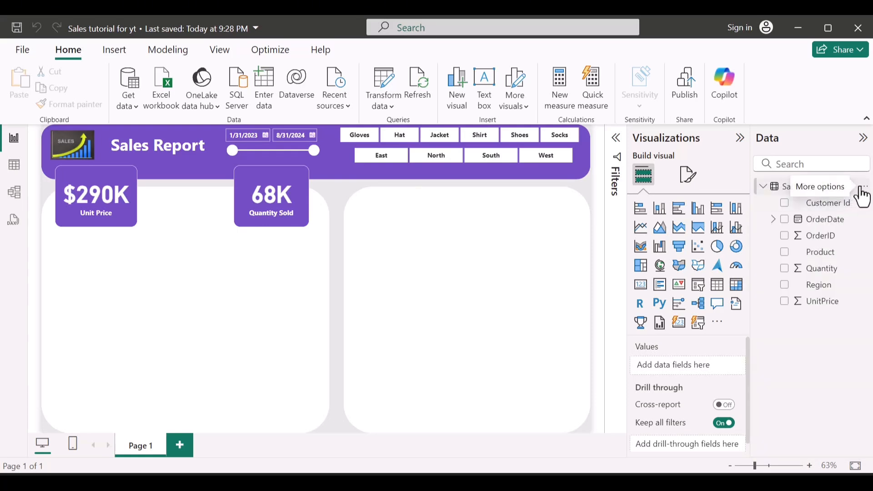
pyautogui.click(862, 191)
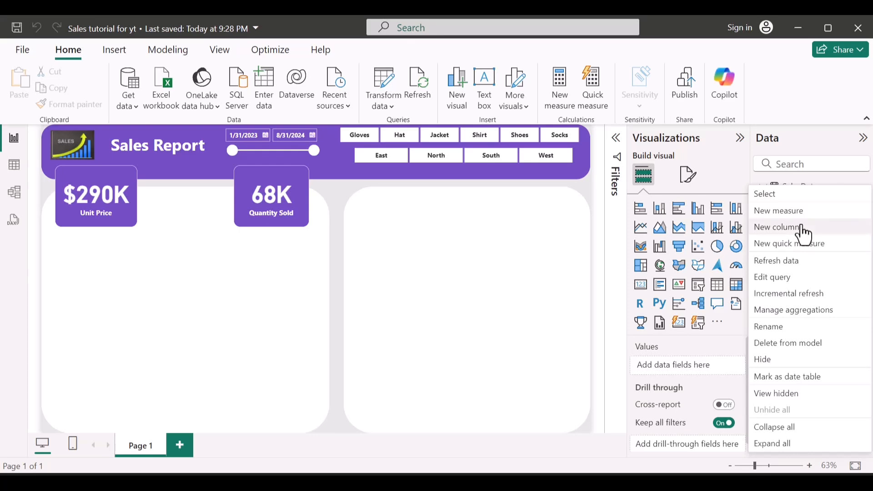
pyautogui.click(789, 227)
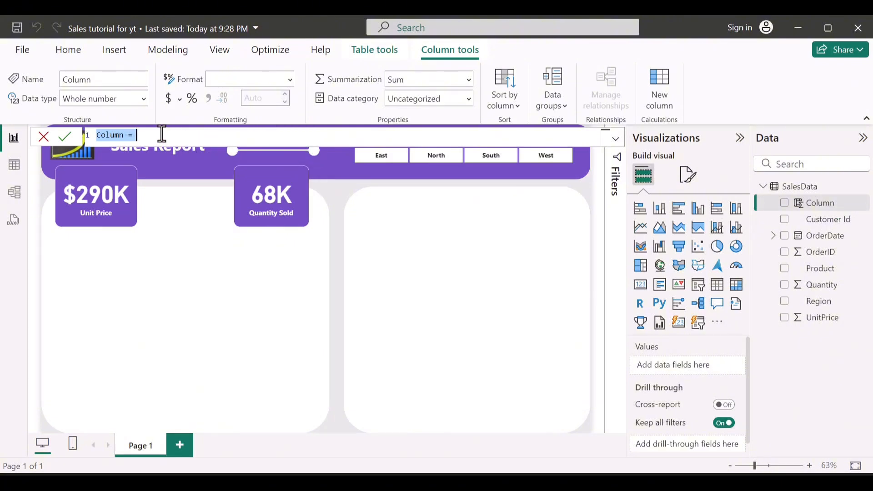
pyautogui.write('Sales =')
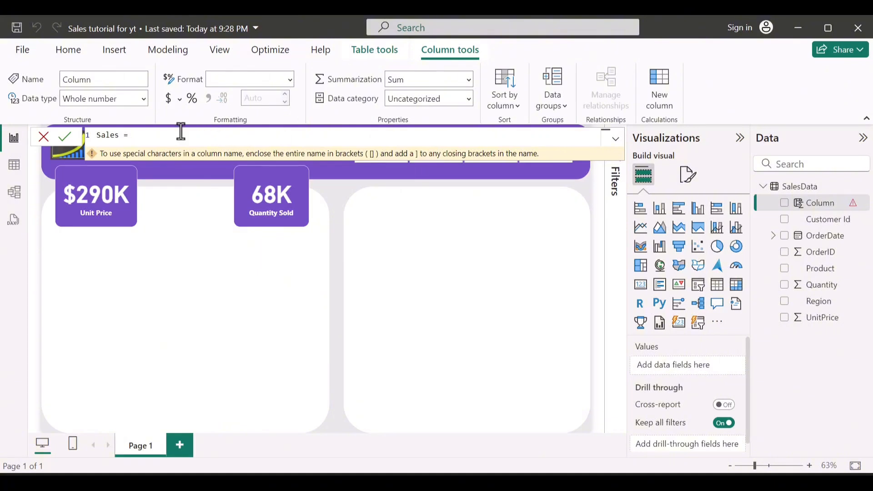
pyautogui.write("'")
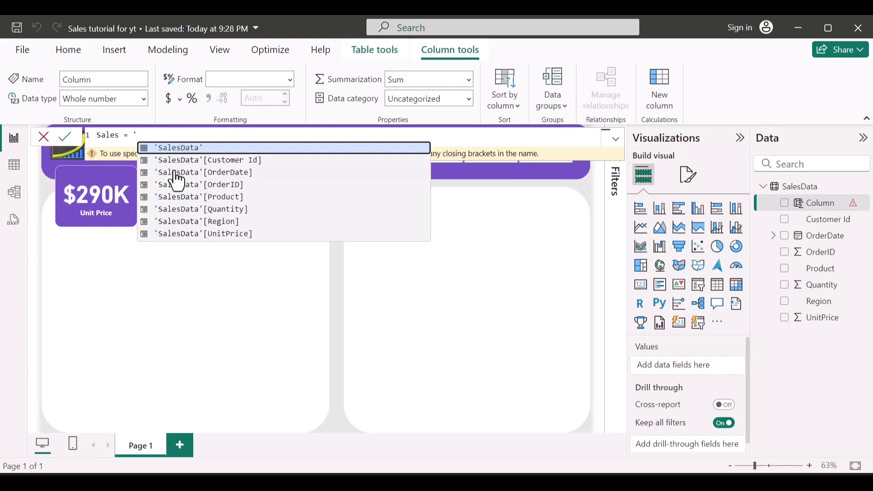
pyautogui.click(197, 210)
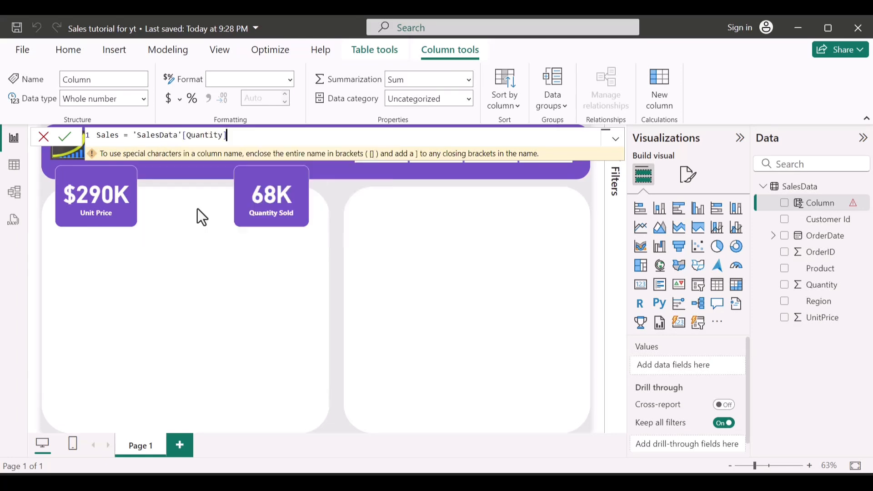
pyautogui.write('*')
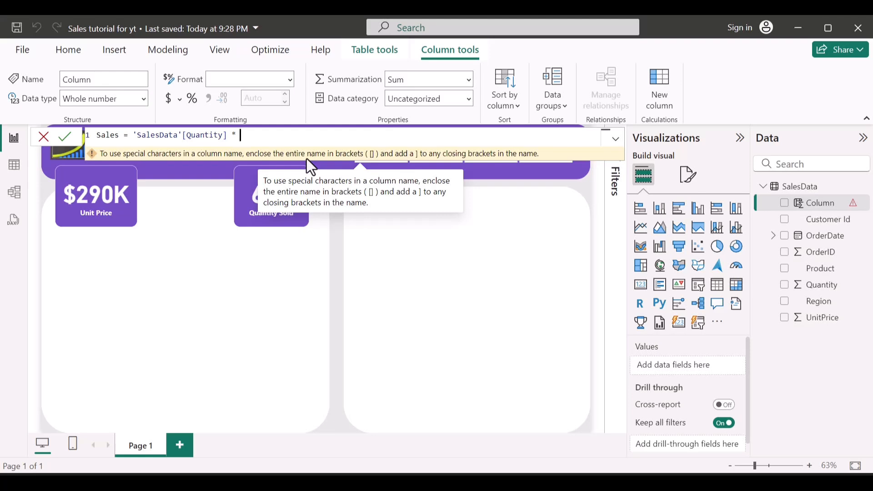
pyautogui.write(" '")
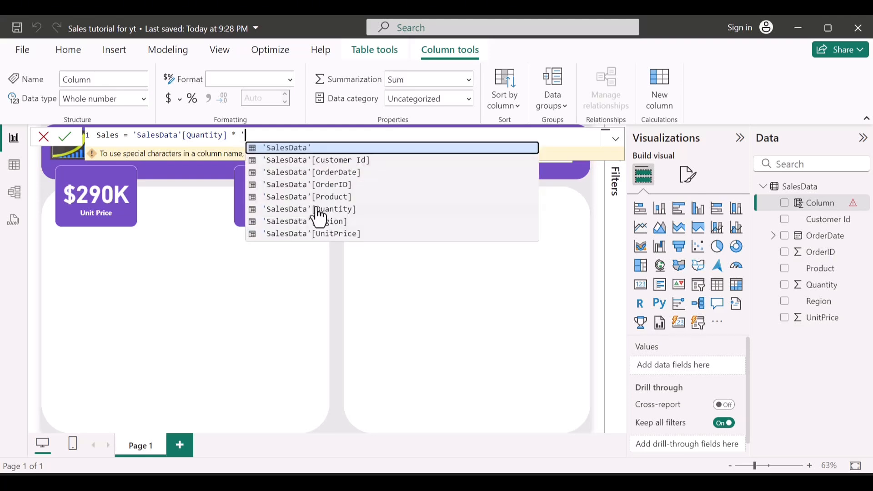
pyautogui.click(318, 235)
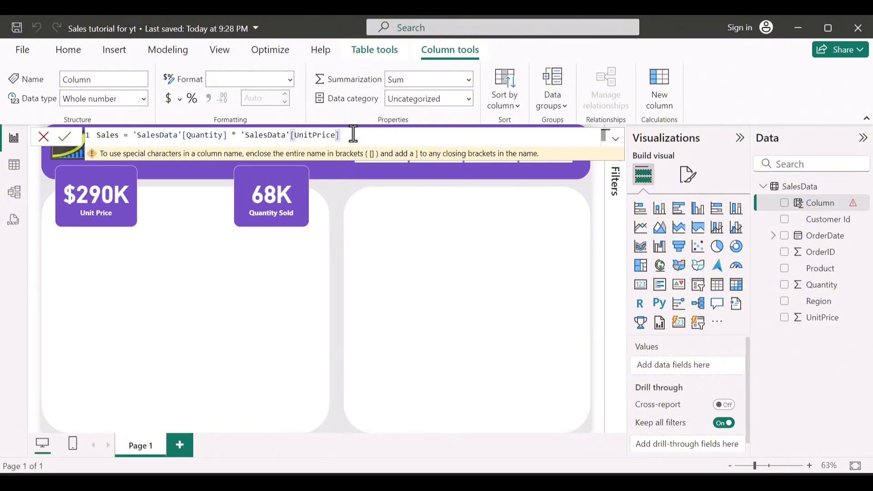
pyautogui.press('Return')
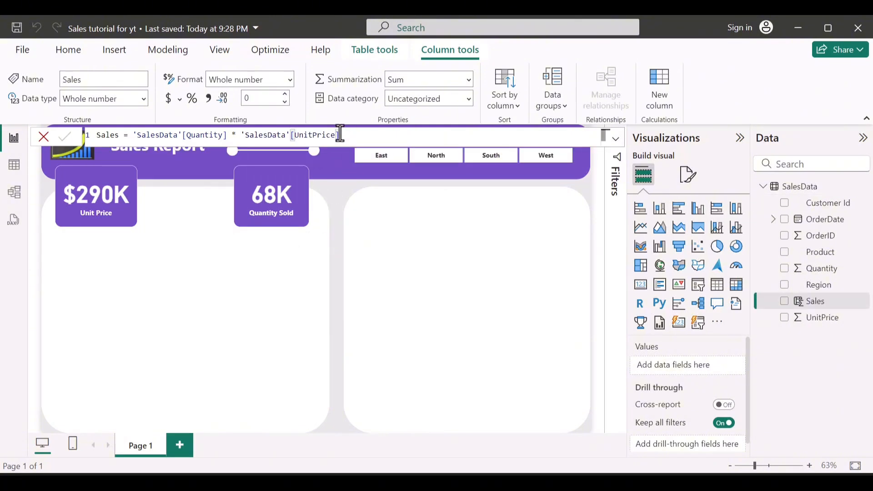
# Step: Create a card visual for the Sales column and place it between the Unit Price and Quantity Sold cards
pyautogui.click(786, 303)
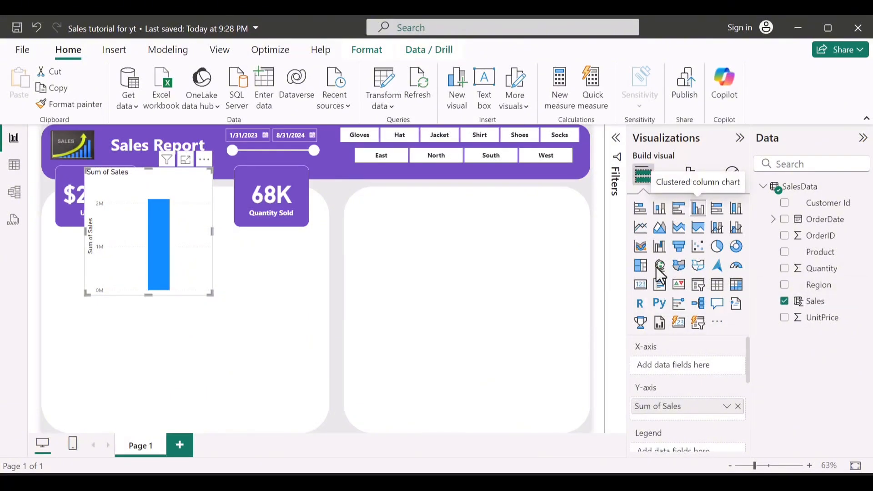
pyautogui.click(641, 285)
pyautogui.moveTo(205, 209); pyautogui.dragTo(222, 204)
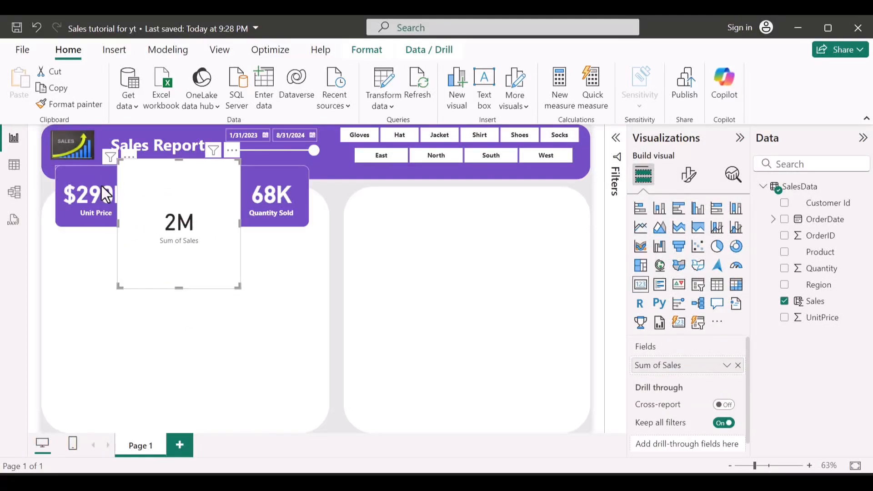
# Step: Copy the Unit Price card's formatting onto the Sum of Sales card, then shrink it to fit between the two other cards
pyautogui.click(84, 168)
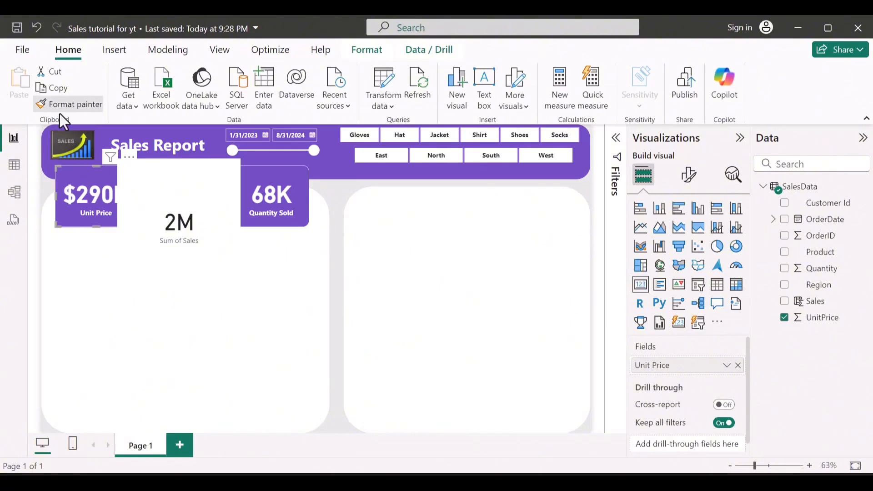
pyautogui.click(150, 199)
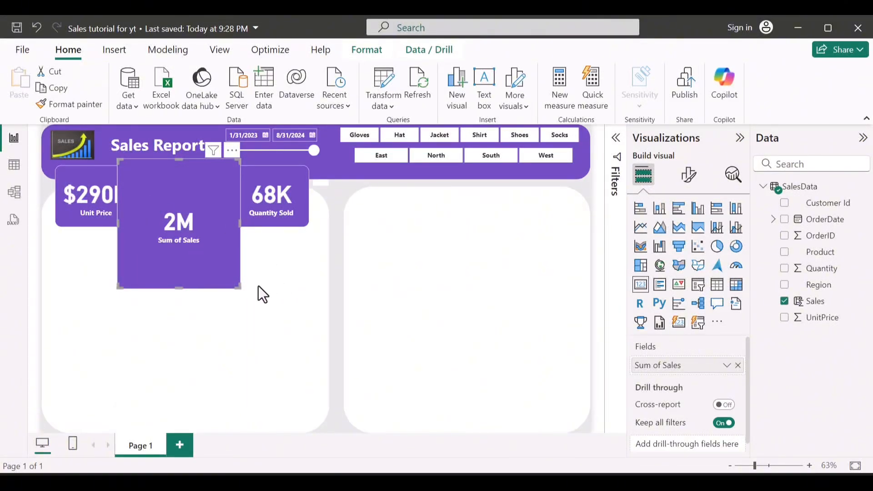
pyautogui.moveTo(236, 283); pyautogui.dragTo(212, 225)
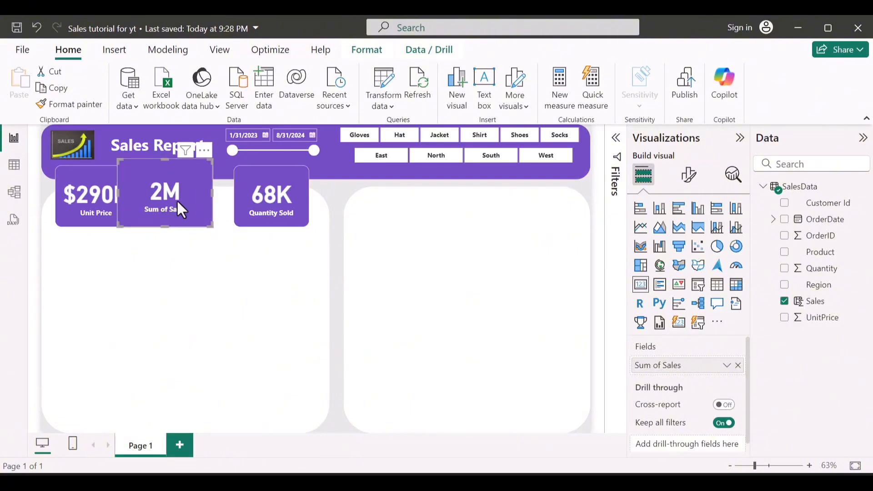
pyautogui.moveTo(181, 201); pyautogui.dragTo(196, 208)
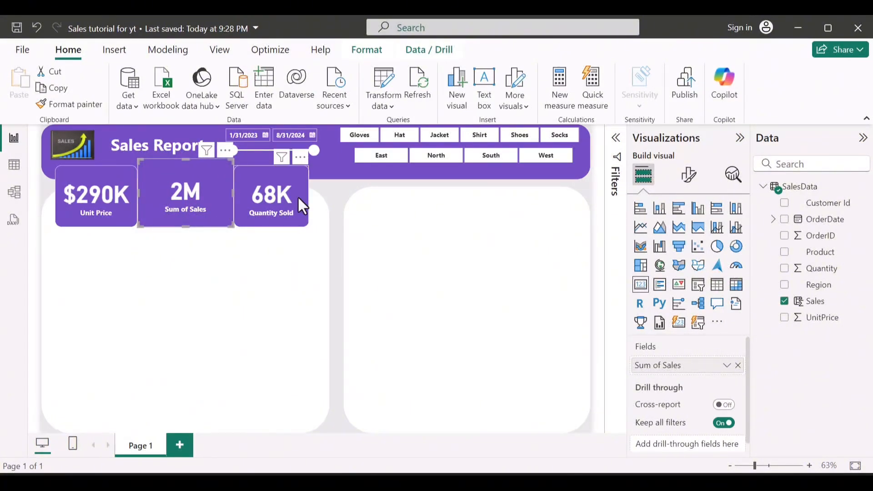
# Step: Widen the Quantity Sold card slightly and reduce the Sum of Sales card's height so its upper edge aligns with the neighbouring cards
pyautogui.click(311, 197)
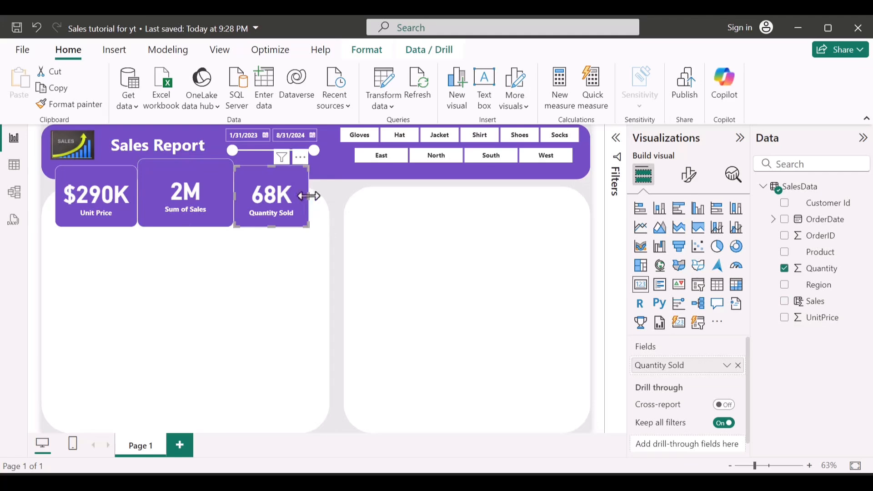
pyautogui.moveTo(312, 195); pyautogui.dragTo(312, 196)
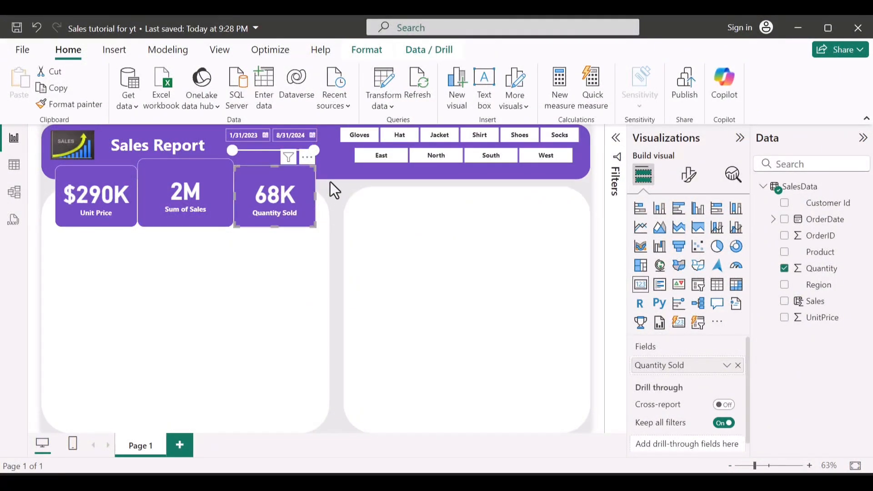
pyautogui.click(330, 182)
pyautogui.click(187, 166)
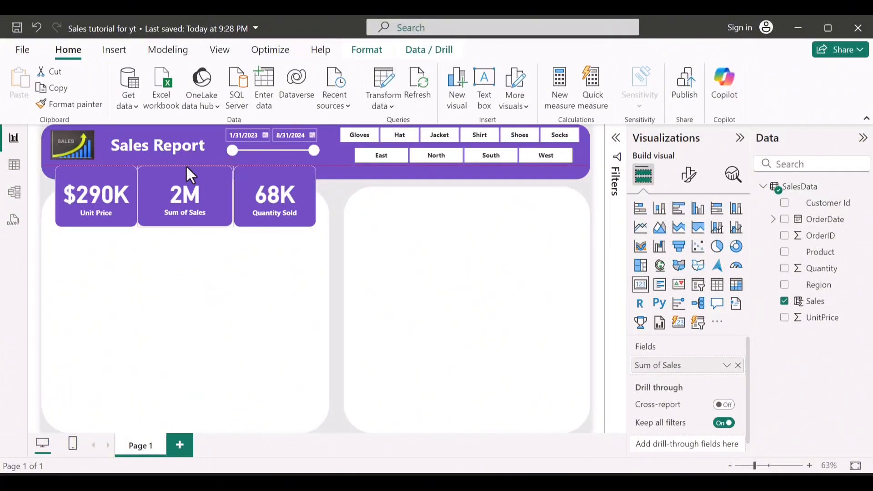
pyautogui.click(340, 196)
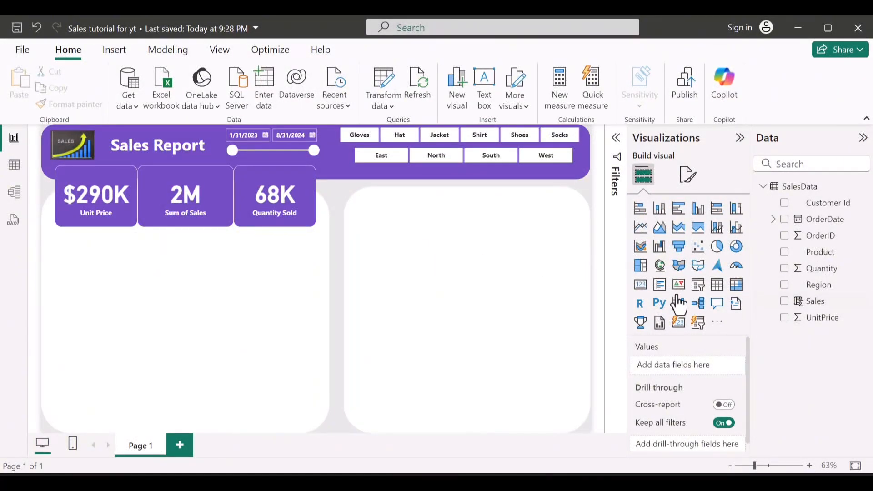
# Step: Create a clustered bar chart of Sales by Region and fit it across the upper half of the right-hand white panel
pyautogui.click(784, 285)
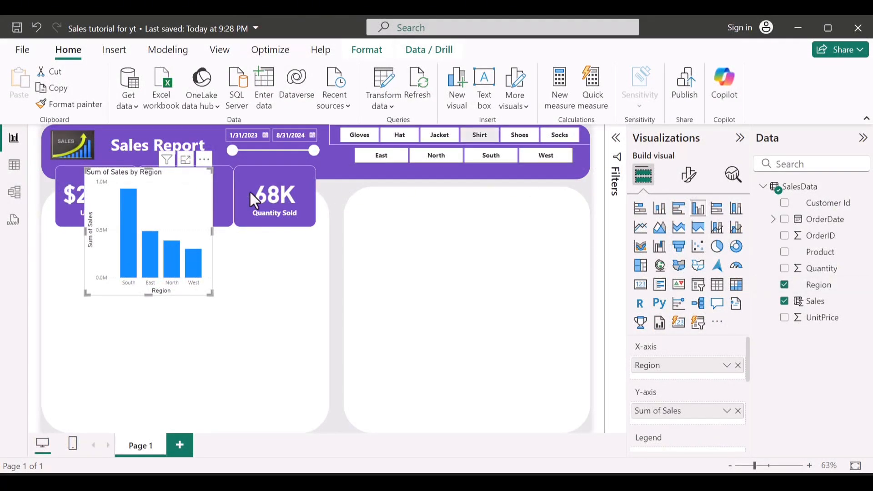
pyautogui.moveTo(165, 210); pyautogui.dragTo(476, 234)
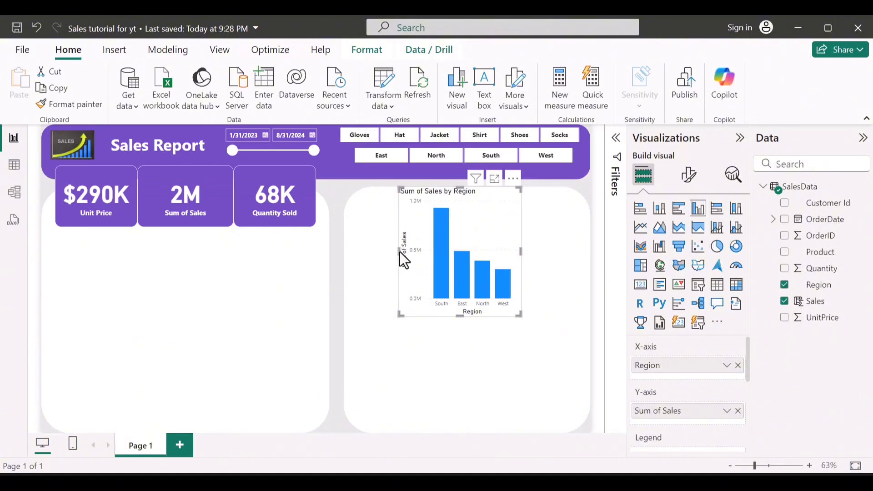
pyautogui.moveTo(399, 252); pyautogui.dragTo(353, 258)
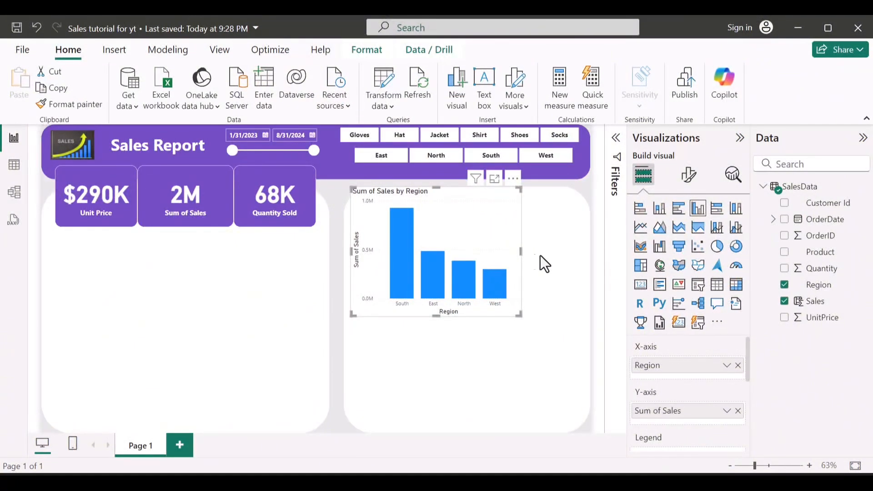
pyautogui.moveTo(540, 255); pyautogui.dragTo(619, 258)
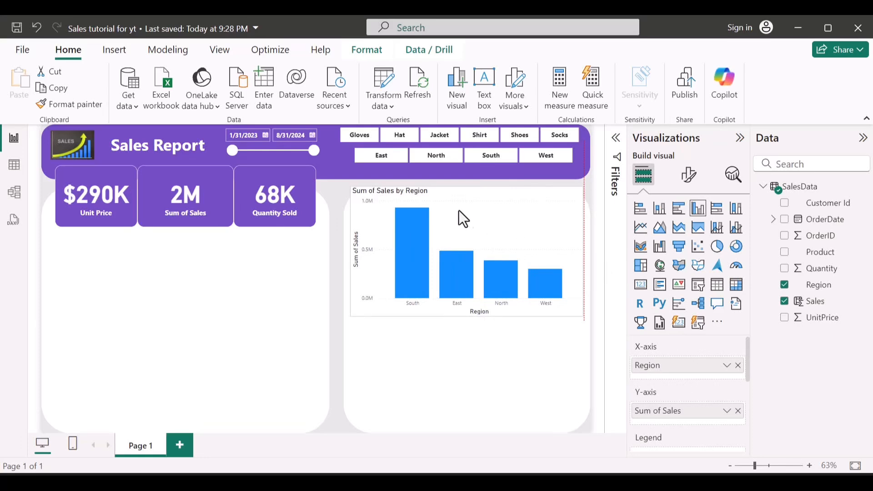
pyautogui.moveTo(467, 187); pyautogui.dragTo(474, 203)
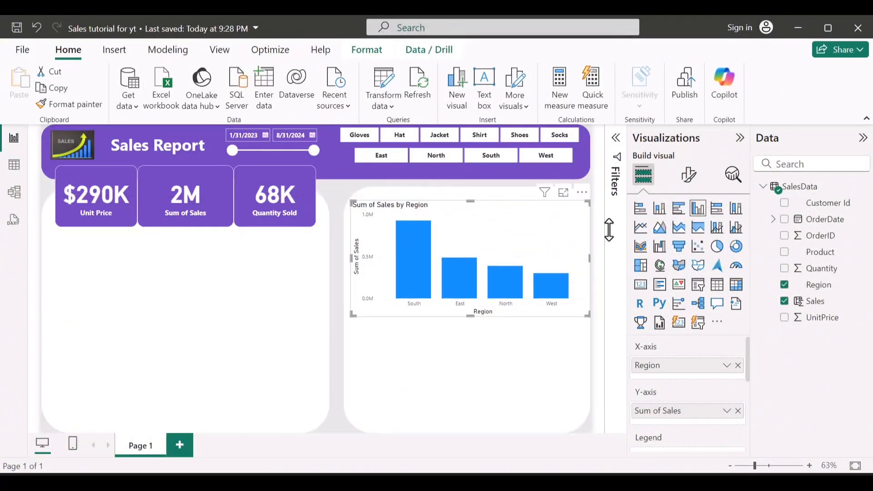
pyautogui.click(677, 213)
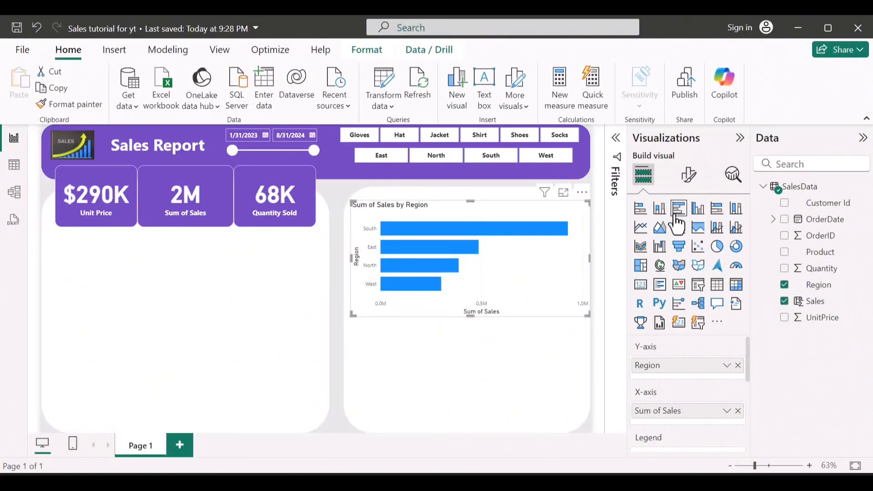
# Step: Duplicate the region chart into the panel's lower half, replace Region with Product, and make it a clustered column chart
pyautogui.hotkey('ctrl', 'c')
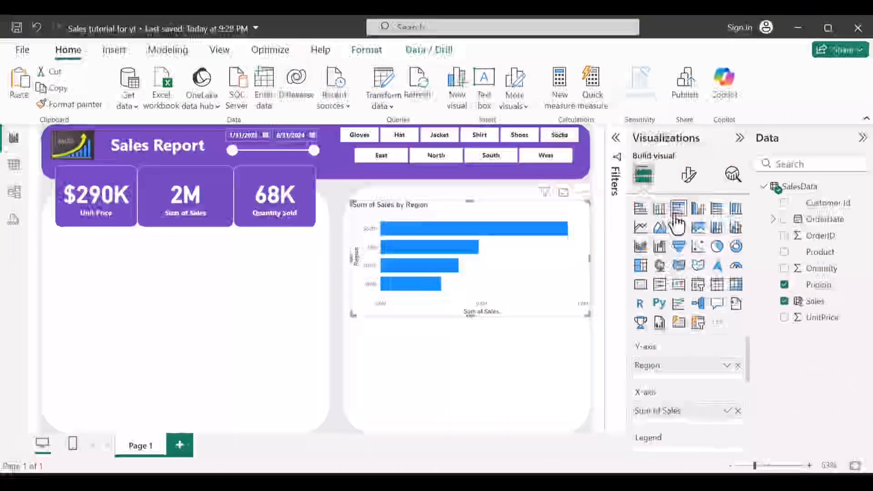
pyautogui.hotkey('ctrl', 'v')
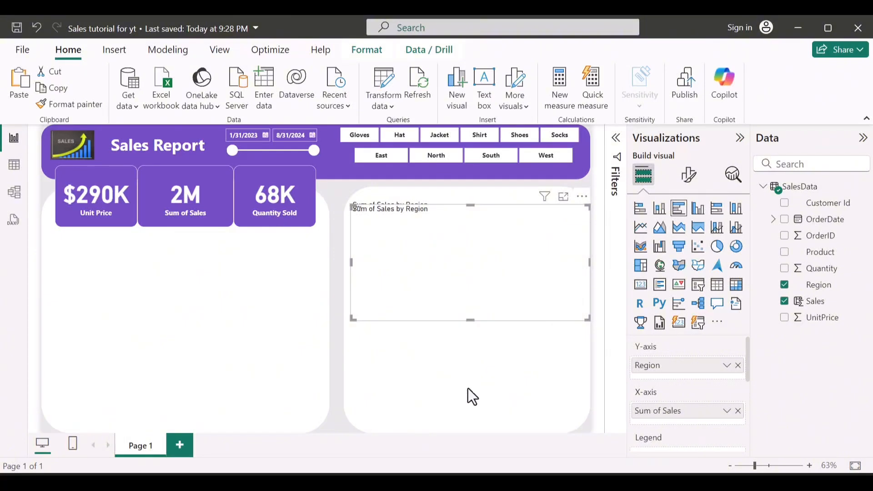
pyautogui.click(784, 285)
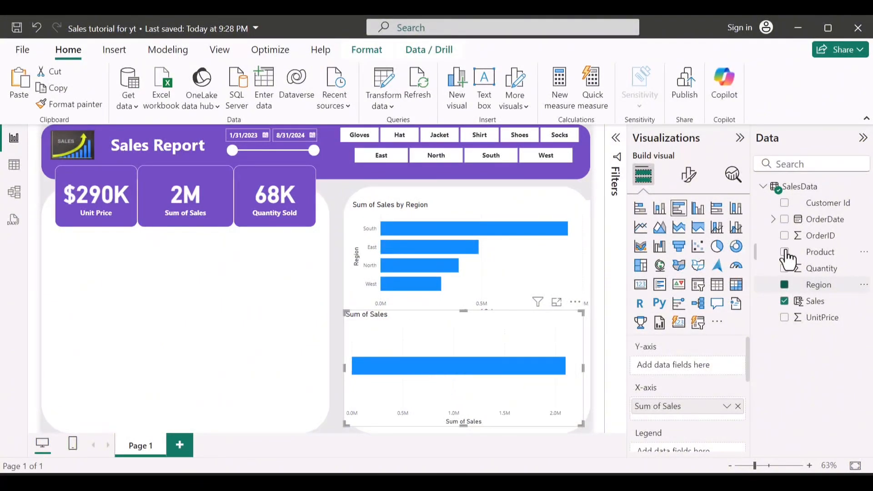
pyautogui.click(785, 252)
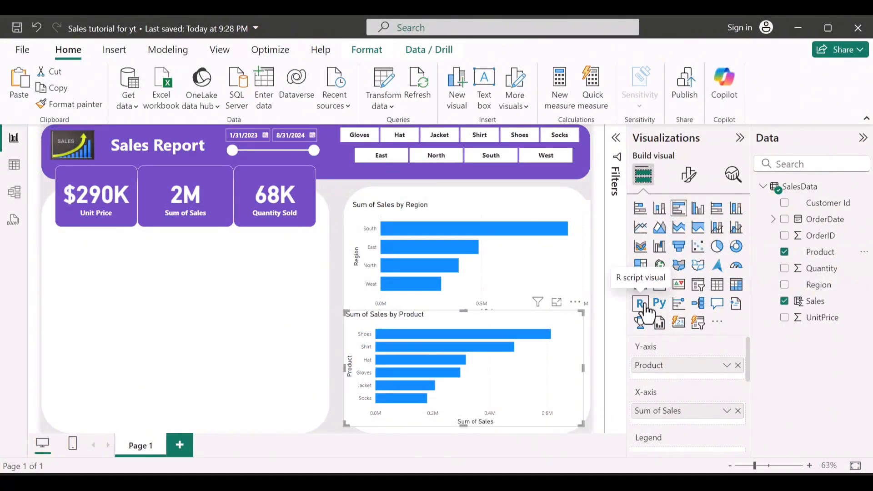
pyautogui.click(698, 208)
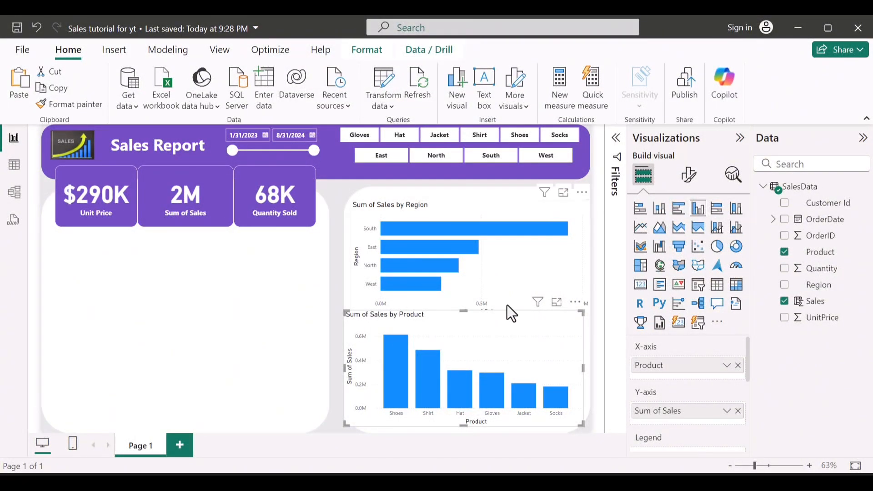
pyautogui.moveTo(468, 410)
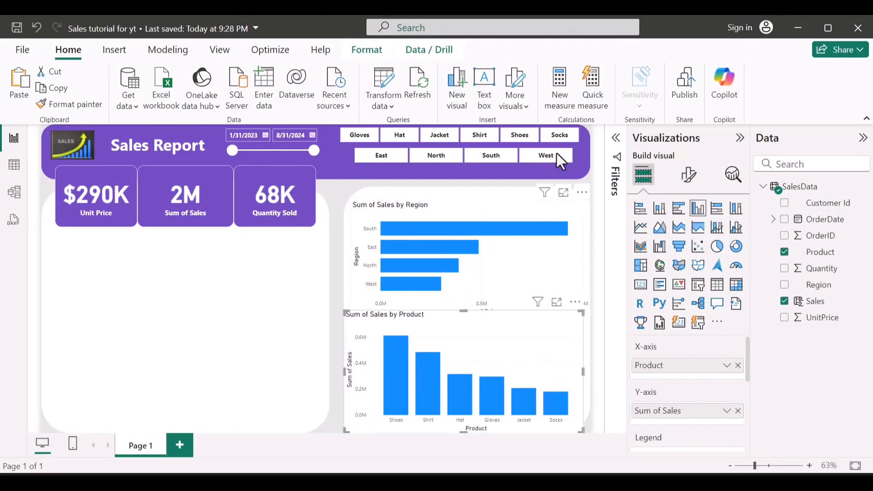
pyautogui.click(588, 182)
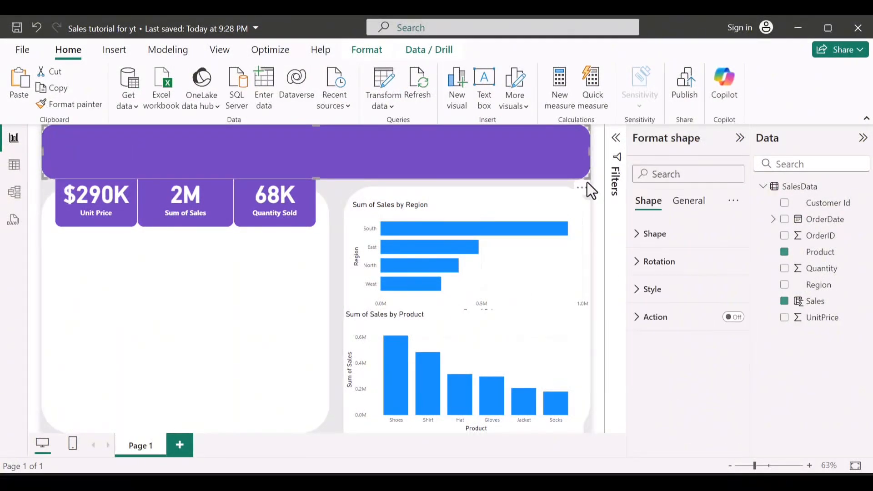
# Step: Create a column chart of Sales by OrderDate and place it in the left-hand white panel below the cards, widening it
pyautogui.click(334, 201)
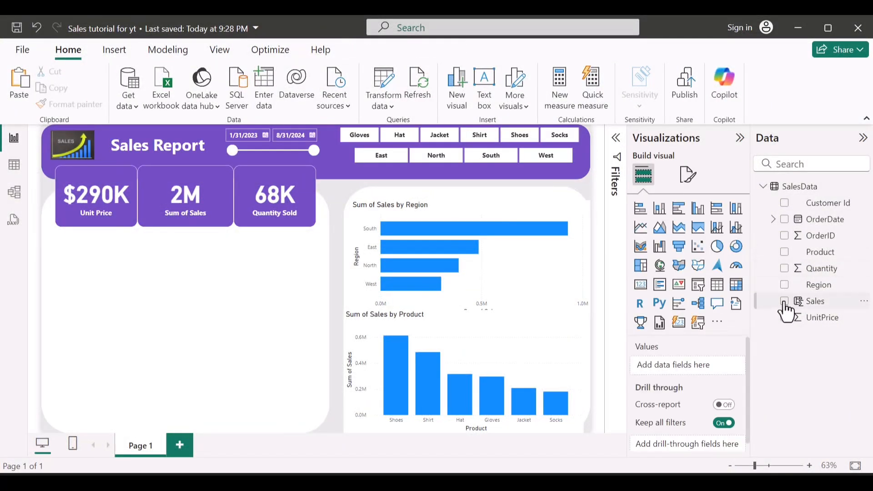
pyautogui.click(784, 220)
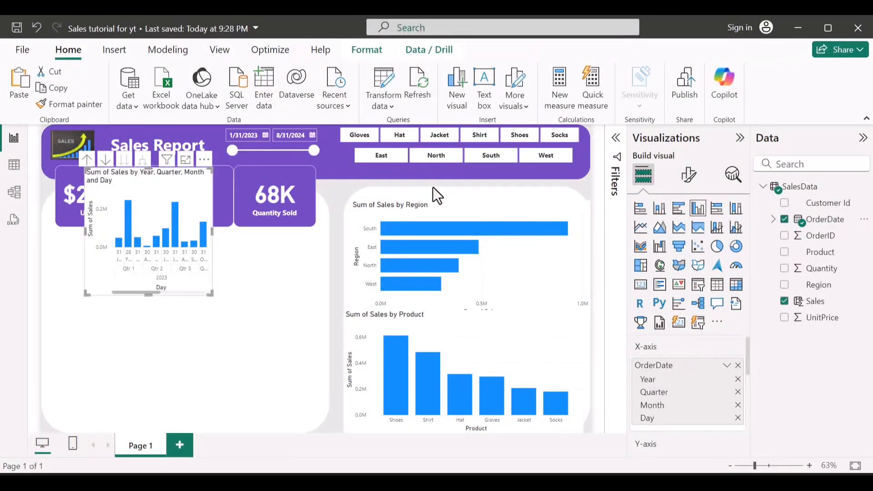
pyautogui.moveTo(157, 188); pyautogui.dragTo(124, 305)
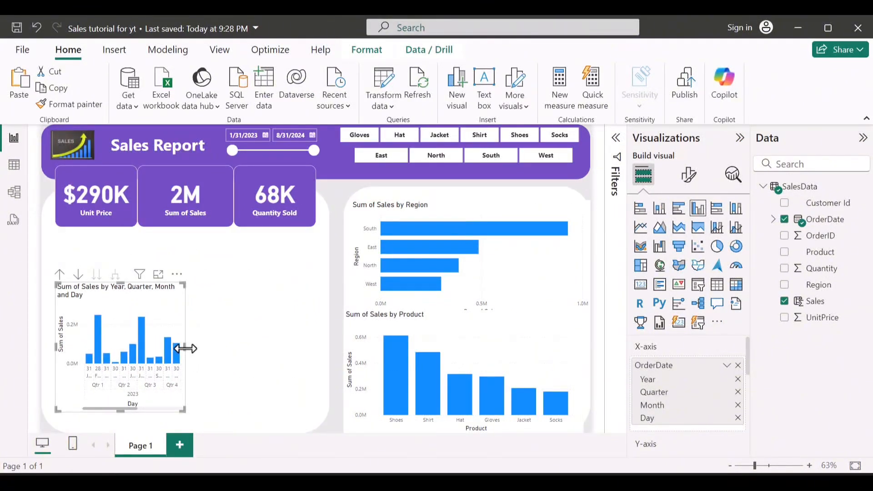
pyautogui.moveTo(185, 349); pyautogui.dragTo(266, 351)
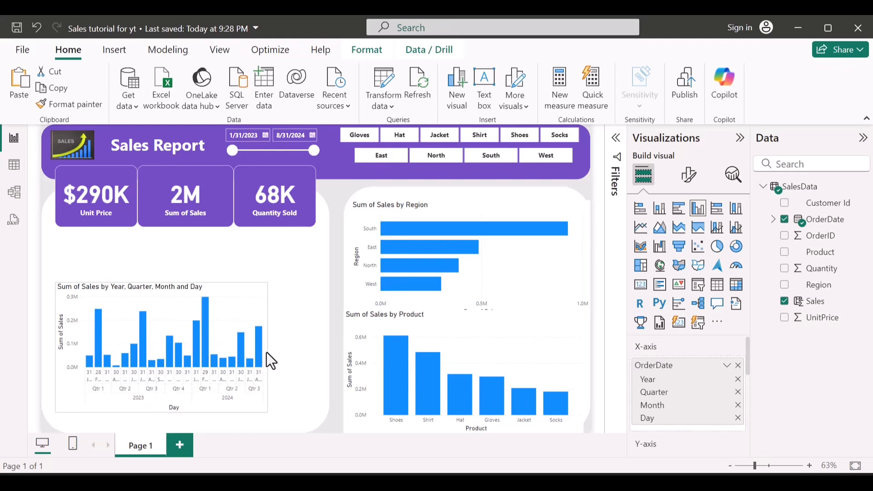
# Step: Reduce the order date chart's date hierarchy to Month only and convert it to a line chart
pyautogui.click(142, 274)
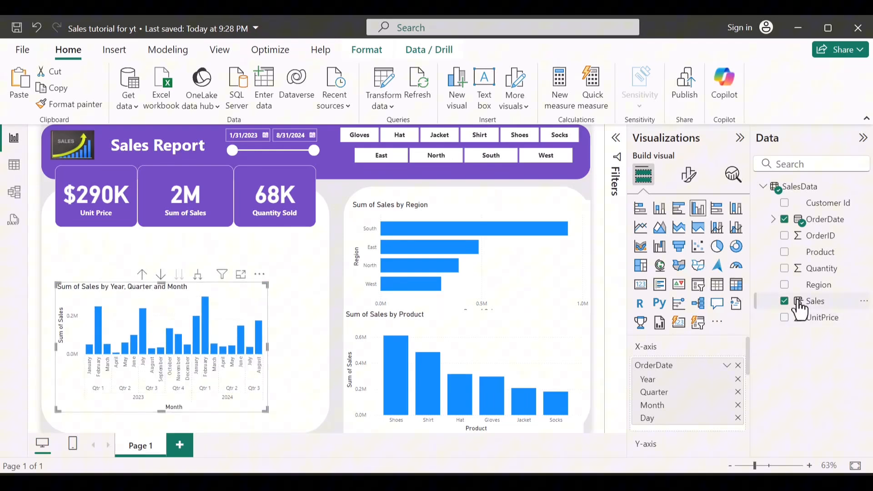
pyautogui.click(773, 219)
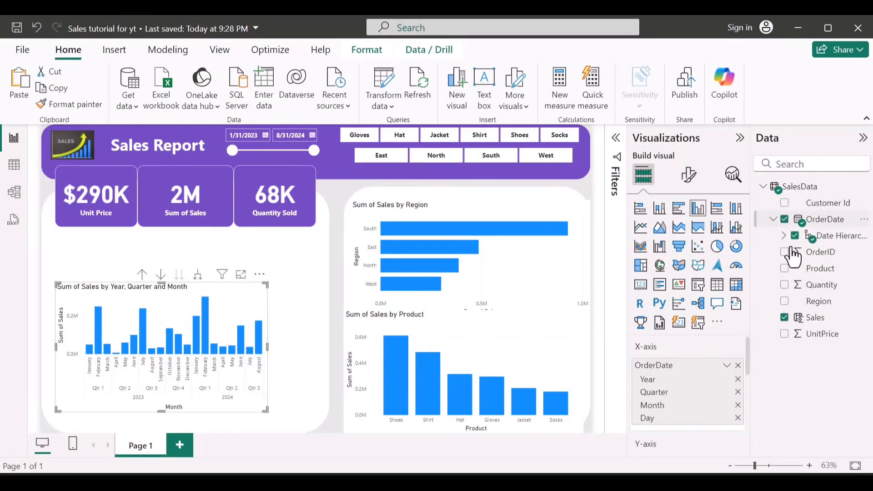
pyautogui.click(783, 236)
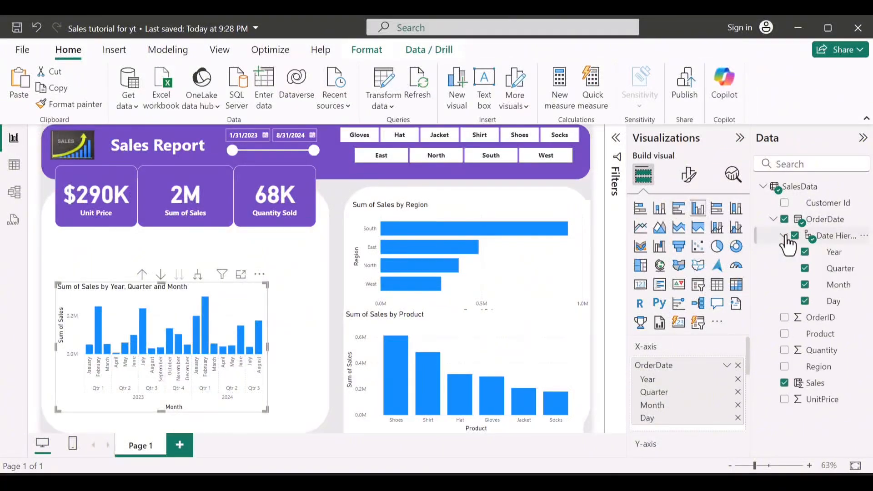
pyautogui.click(805, 252)
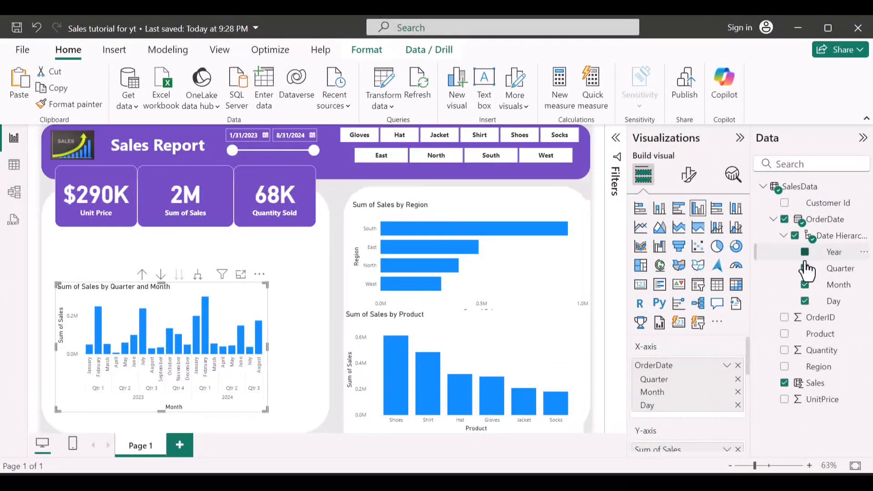
pyautogui.click(805, 302)
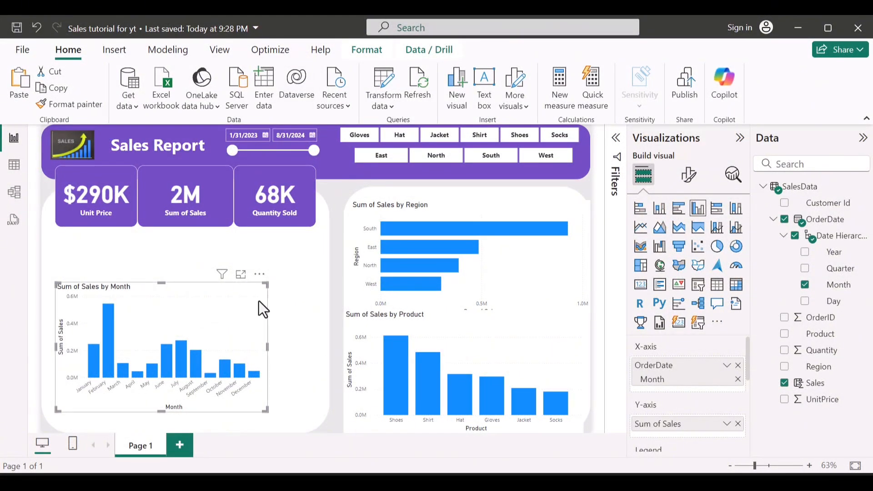
pyautogui.click(641, 229)
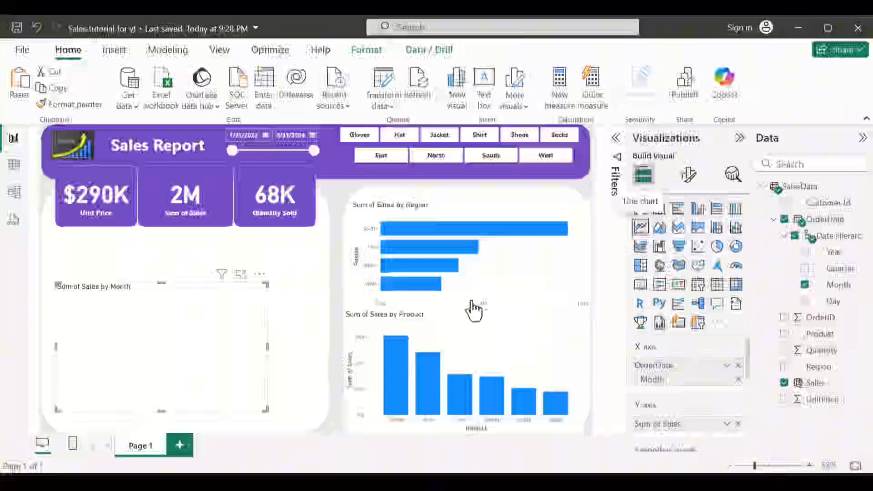
# Step: Resize the monthly sales line chart to fill the left half of its white panel, from below the cards to the panel's lower edge
pyautogui.moveTo(266, 345); pyautogui.dragTo(261, 344)
pyautogui.moveTo(198, 343); pyautogui.dragTo(198, 344)
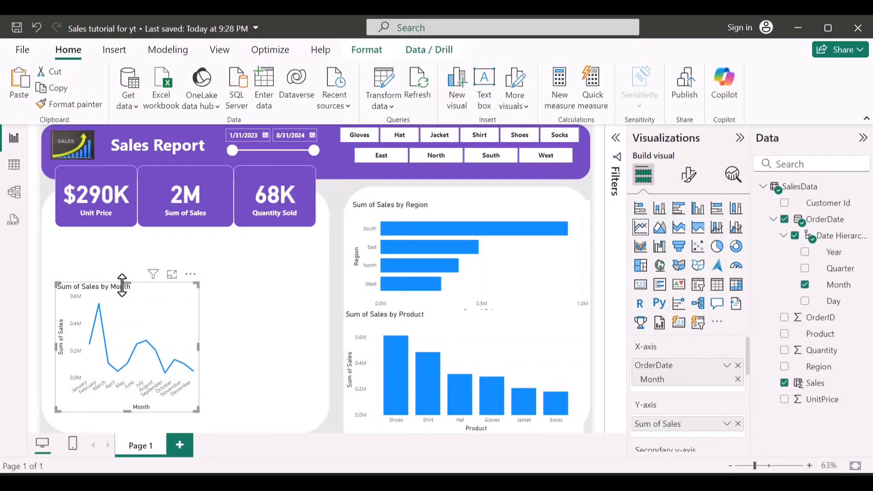
pyautogui.moveTo(123, 286); pyautogui.dragTo(125, 238)
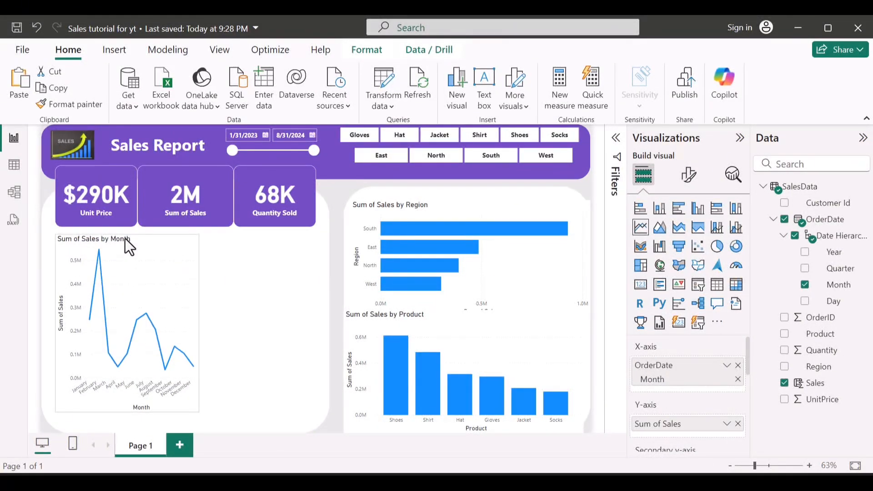
pyautogui.moveTo(50, 327); pyautogui.dragTo(42, 327)
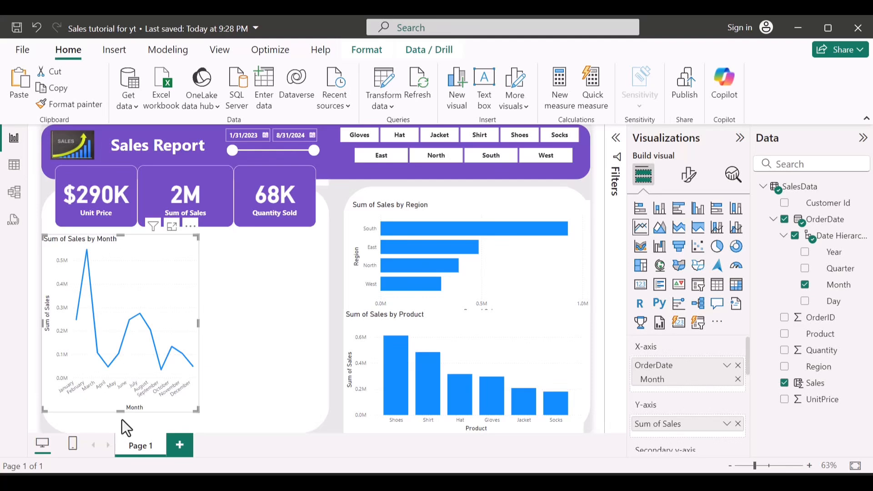
pyautogui.moveTo(116, 410); pyautogui.dragTo(117, 428)
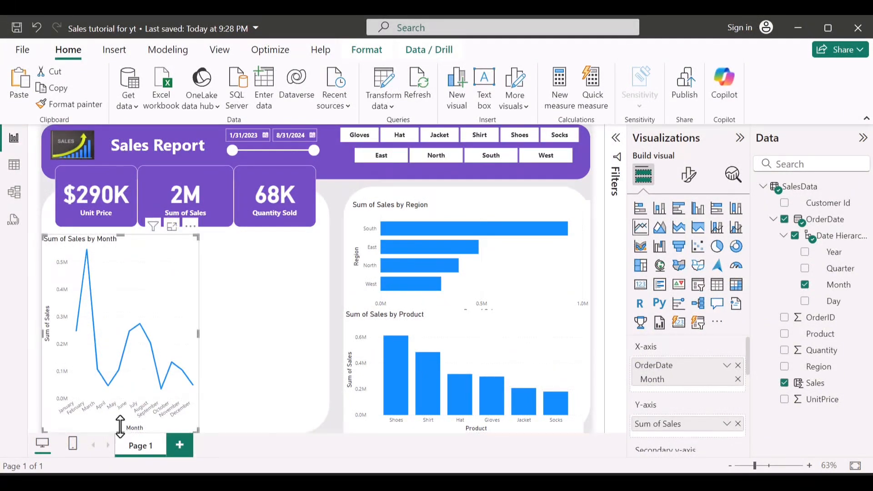
# Step: Create a chart of Quantity by Product, enlarge it, and move it to the right side of the monthly sales chart's panel
pyautogui.click(251, 341)
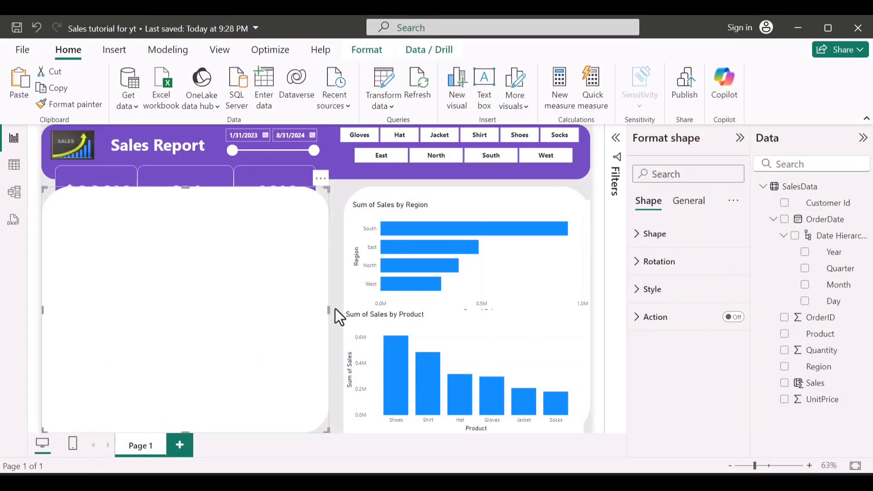
pyautogui.press('Escape')
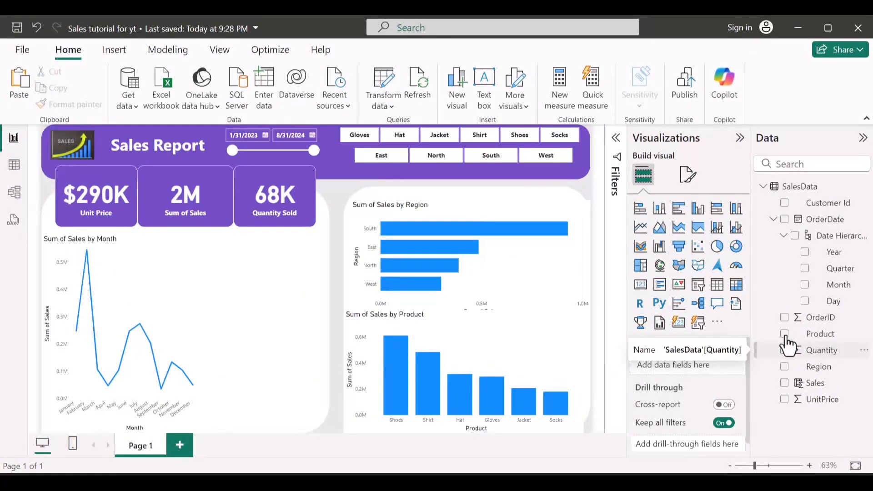
pyautogui.click(786, 348)
pyautogui.click(785, 334)
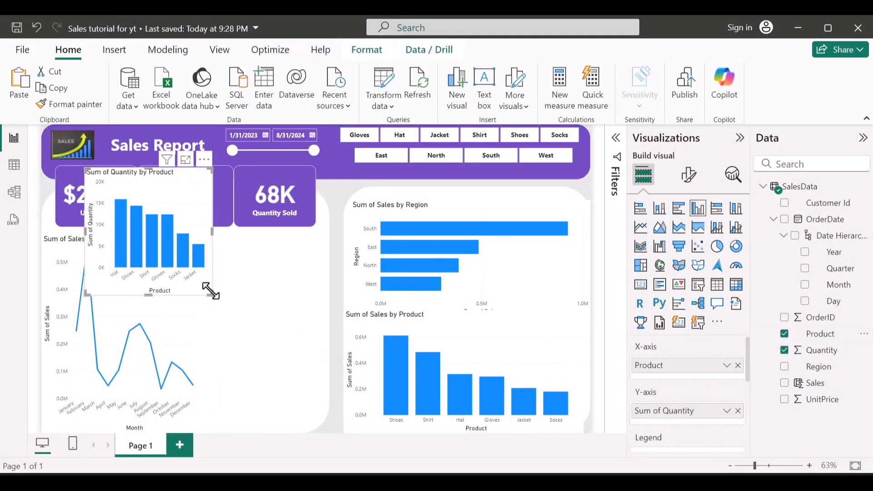
pyautogui.moveTo(247, 345); pyautogui.dragTo(250, 351)
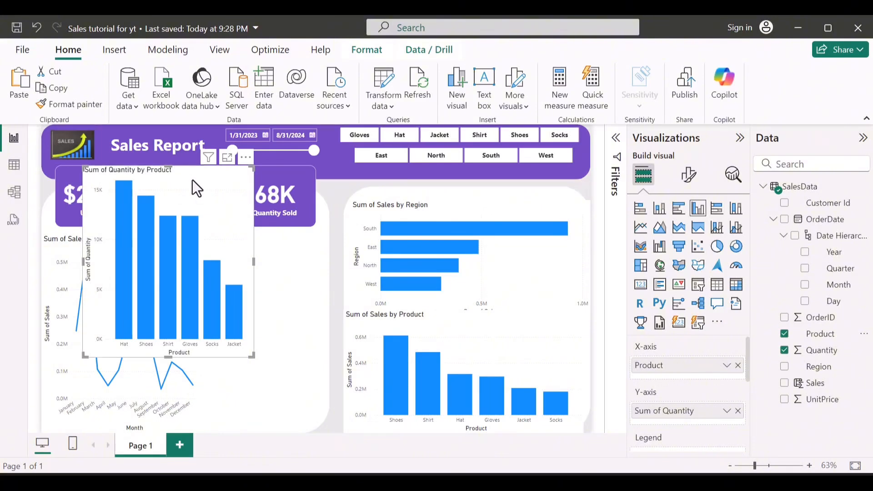
pyautogui.moveTo(221, 207); pyautogui.dragTo(272, 242)
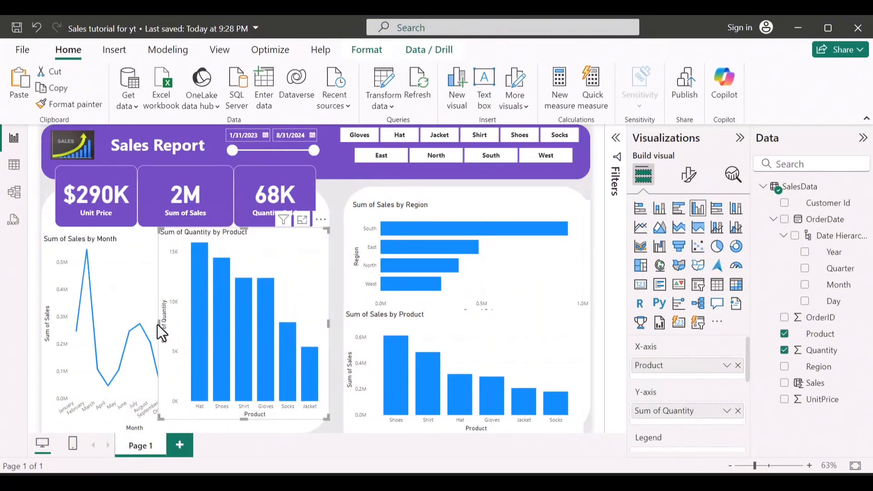
# Step: Fit the quantity chart beside the line chart down to the panel's lower edge and convert it to a funnel chart
pyautogui.moveTo(157, 324); pyautogui.dragTo(199, 334)
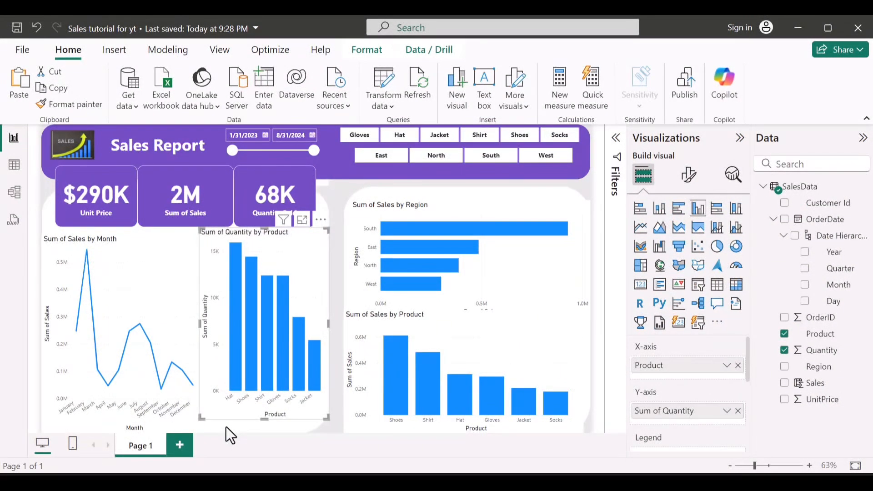
pyautogui.moveTo(261, 415); pyautogui.dragTo(261, 426)
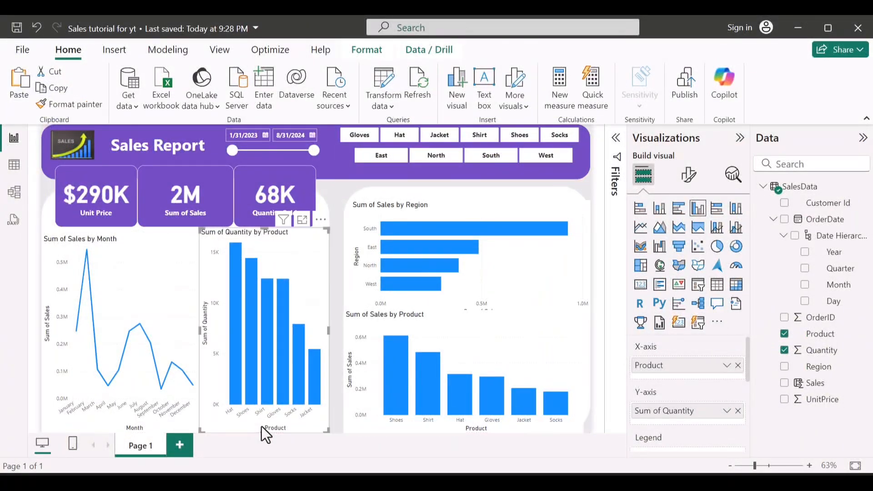
pyautogui.click(680, 250)
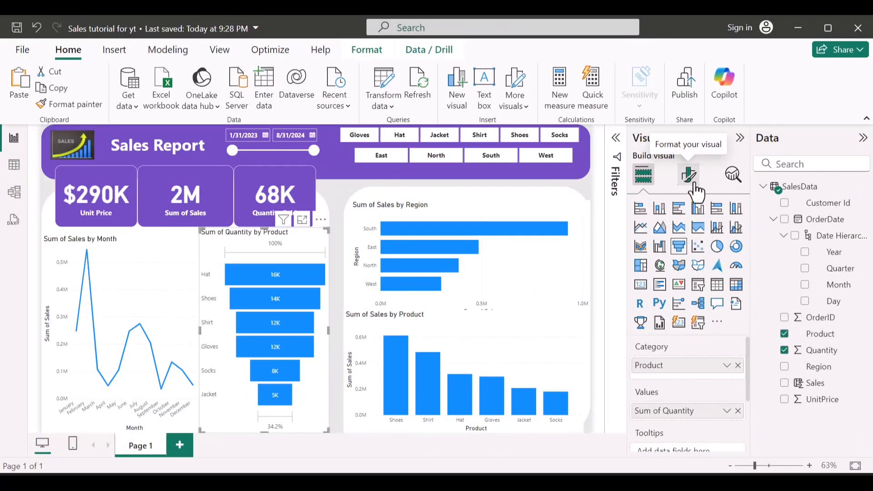
pyautogui.moveTo(429, 264)
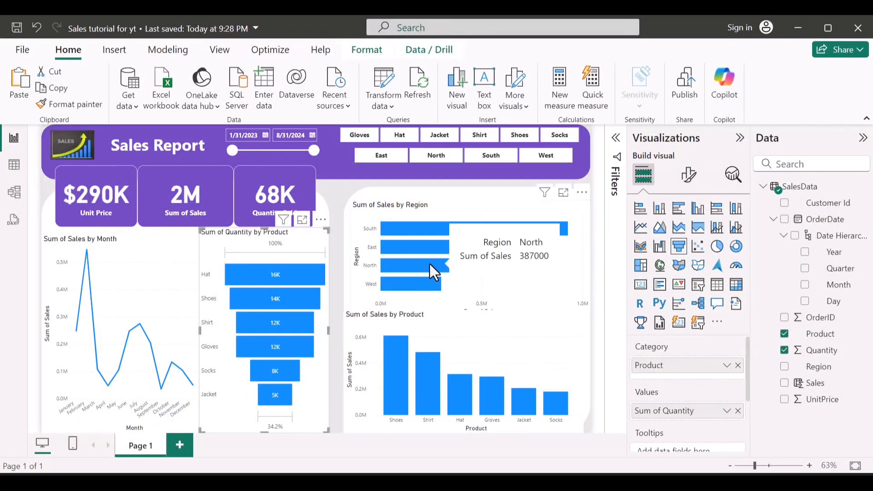
pyautogui.click(692, 176)
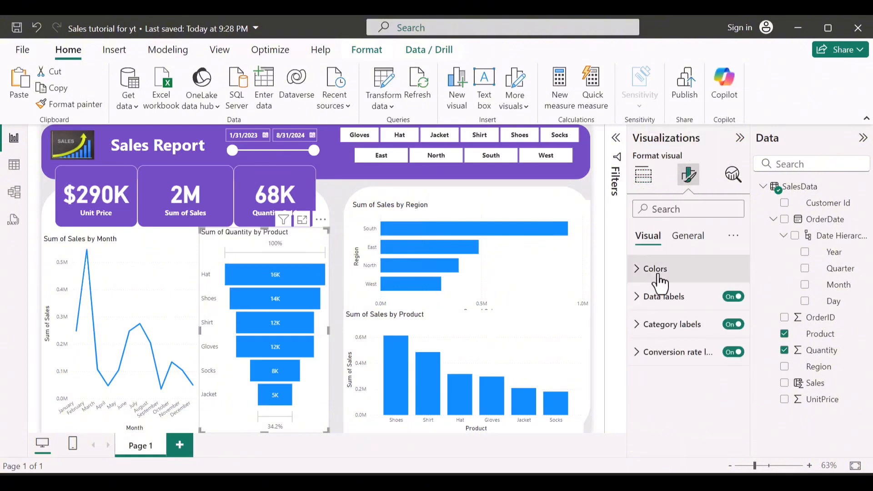
pyautogui.click(659, 282)
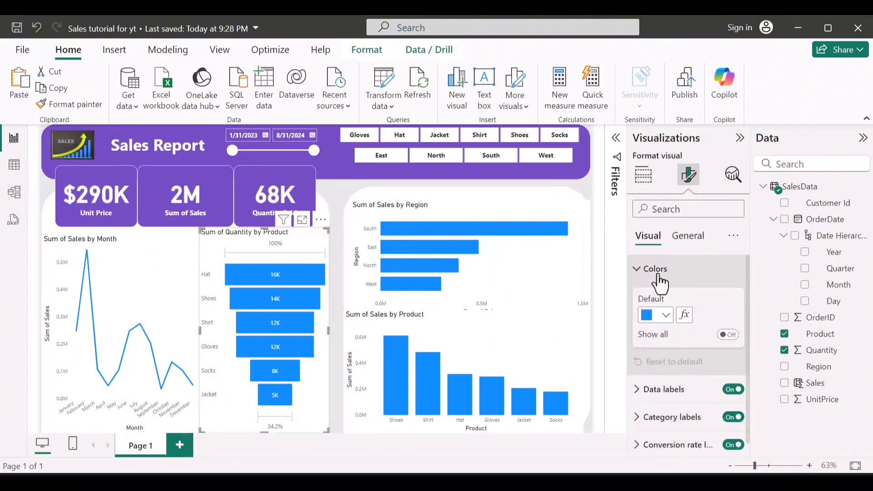
pyautogui.click(664, 317)
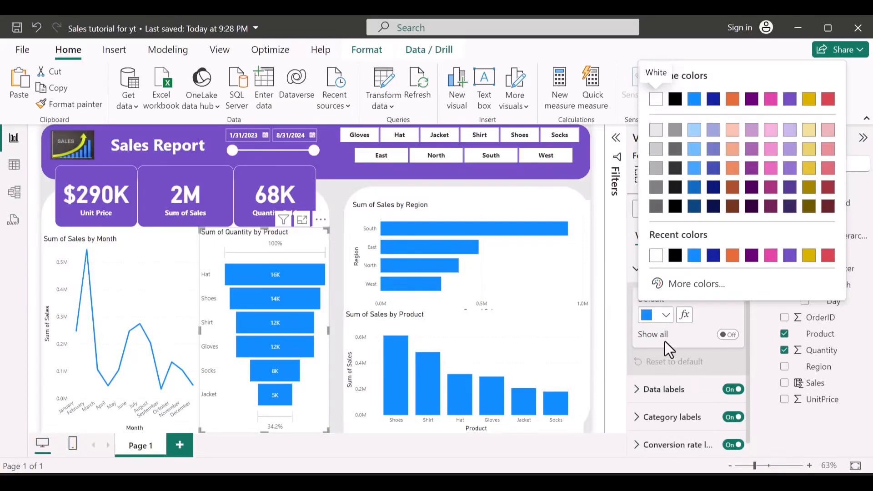
pyautogui.click(285, 175)
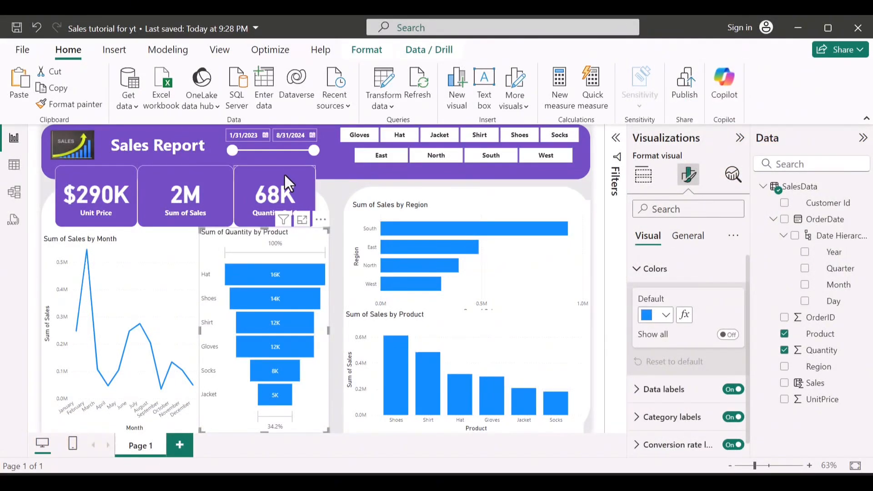
# Step: Check the background color used in the Quantity Sold card's effects settings
pyautogui.click(285, 174)
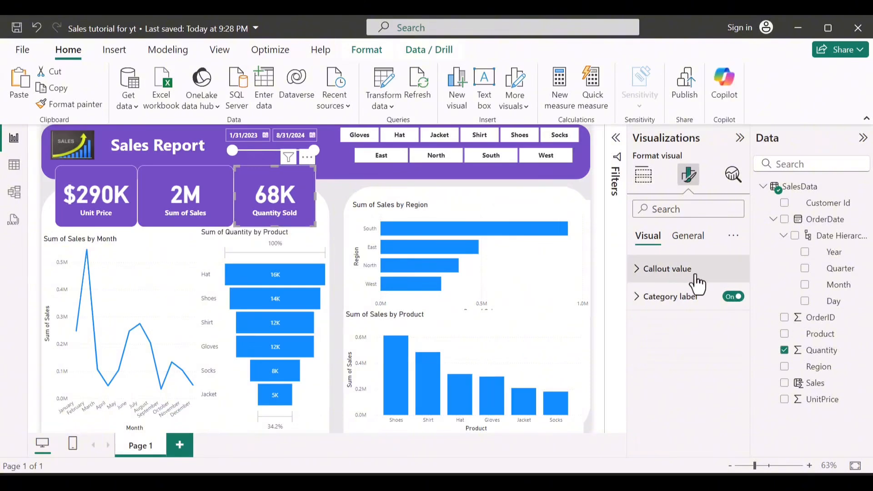
pyautogui.click(700, 275)
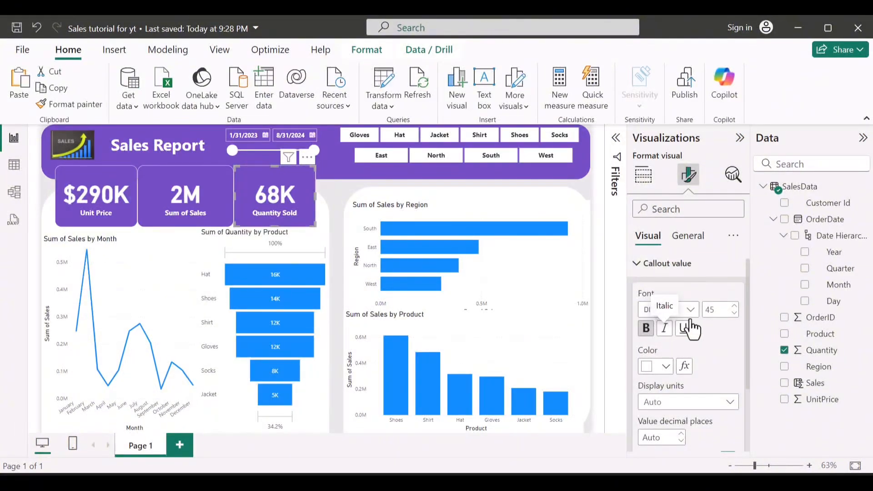
pyautogui.scroll(-2, 682, 331)
pyautogui.scroll(2, 693, 330)
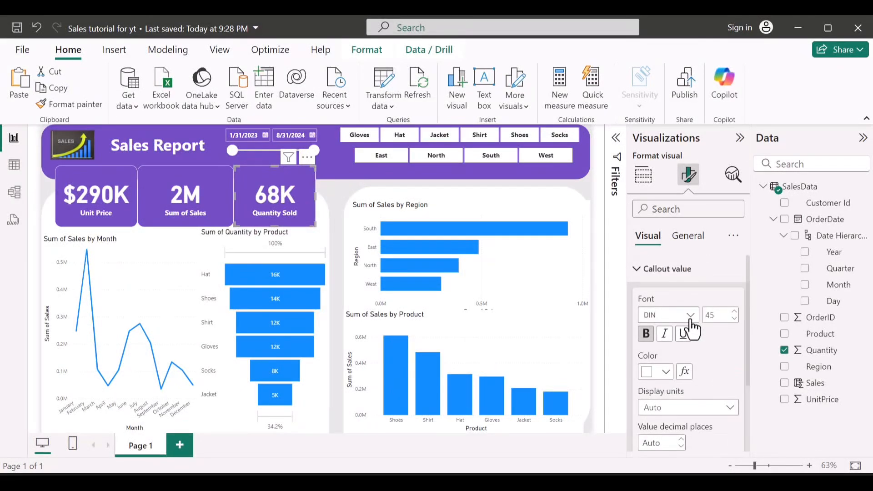
pyautogui.click(674, 272)
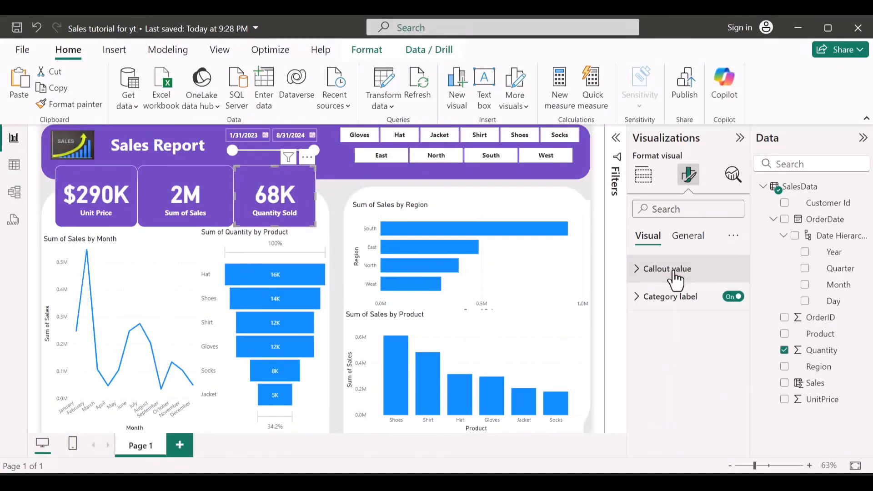
pyautogui.click(691, 237)
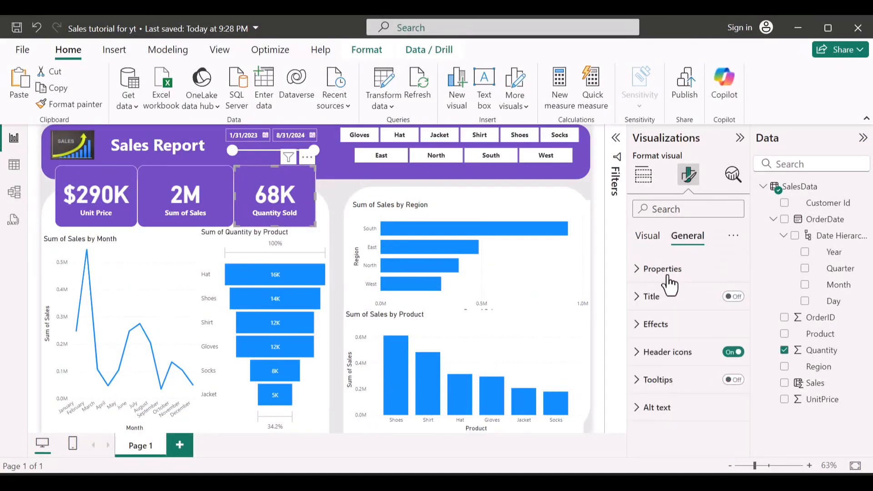
pyautogui.click(653, 332)
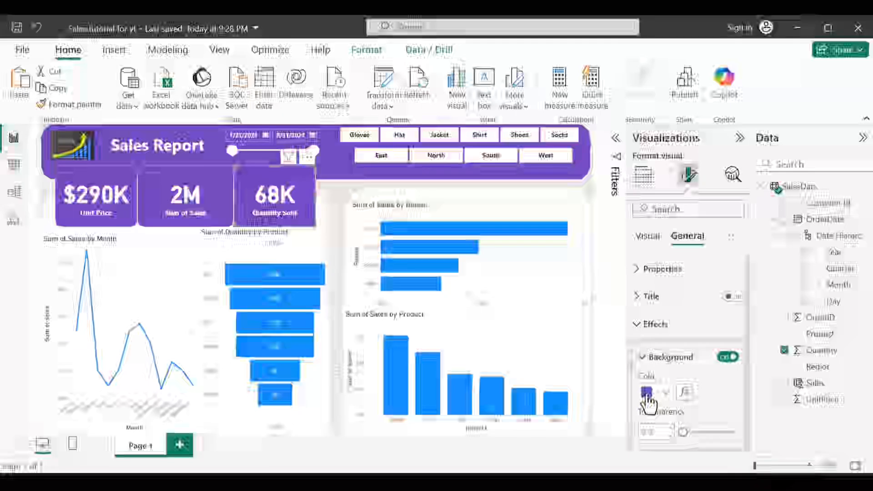
pyautogui.click(647, 392)
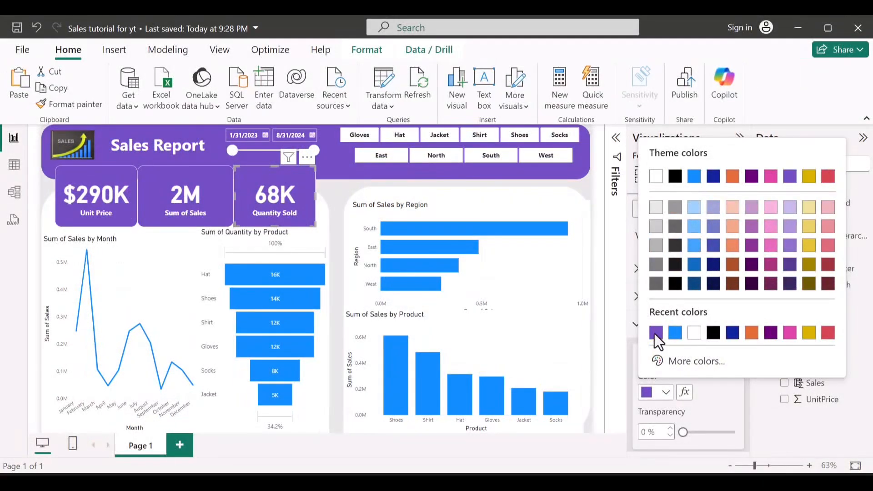
pyautogui.click(632, 329)
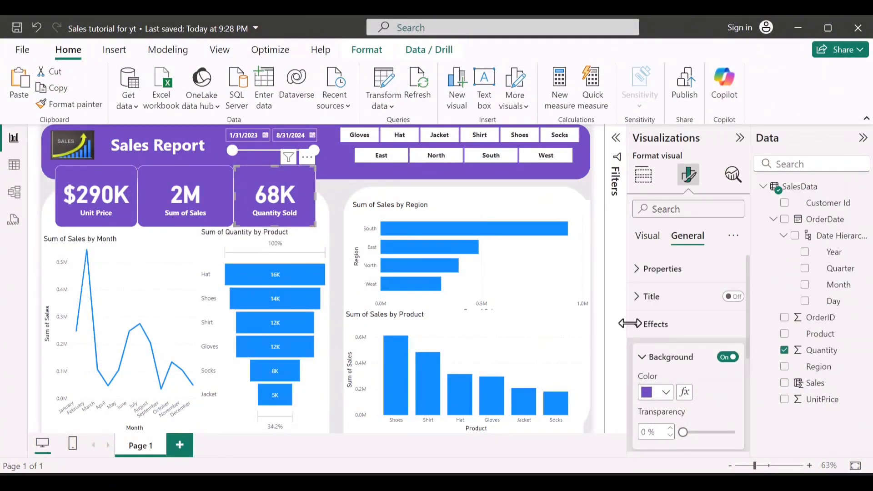
pyautogui.click(638, 326)
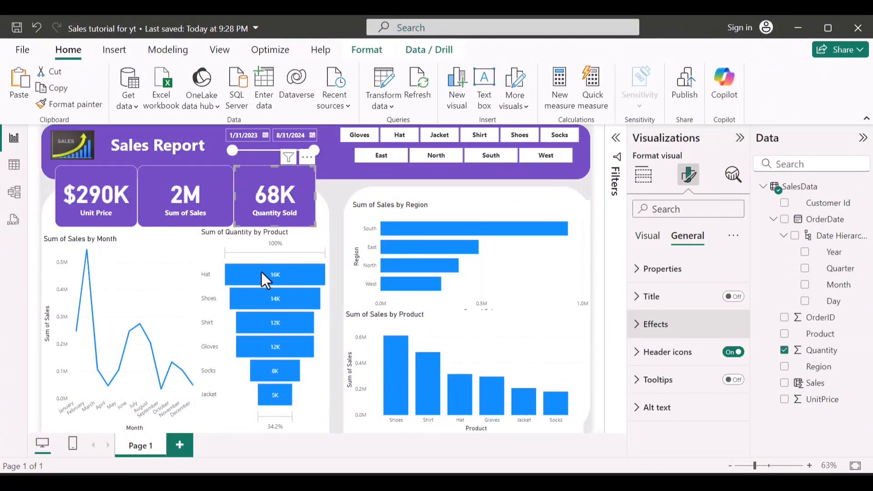
# Step: Set the quantity funnel chart's default bar color to the same purple as the cards
pyautogui.click(273, 250)
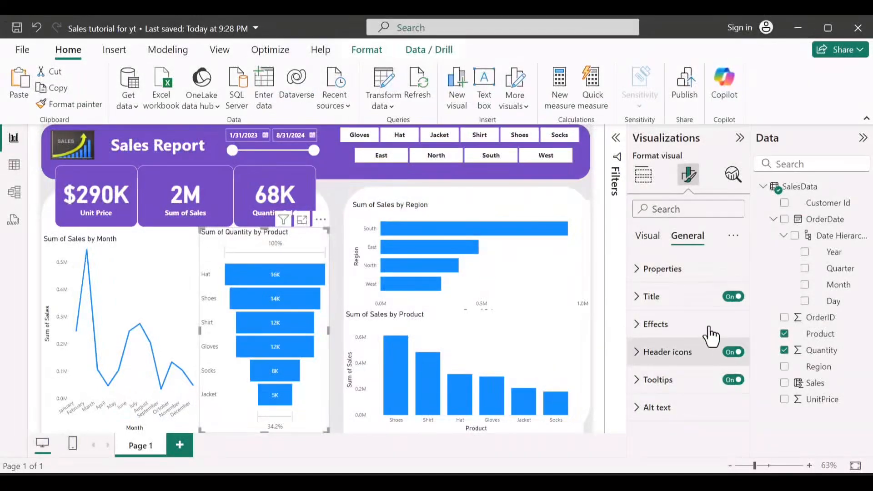
pyautogui.click(648, 237)
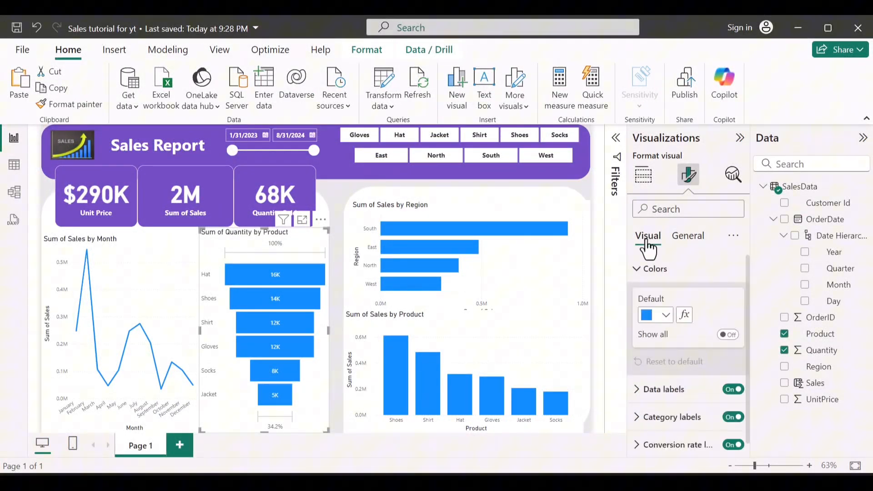
pyautogui.click(666, 316)
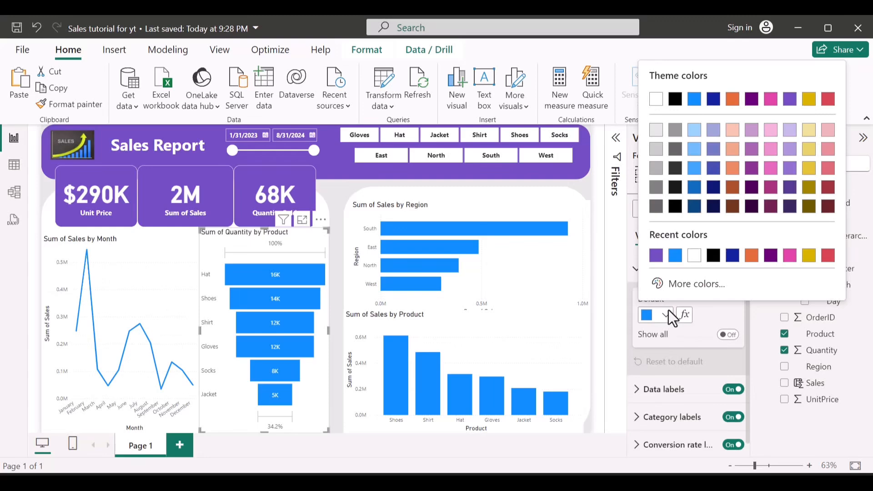
pyautogui.click(657, 256)
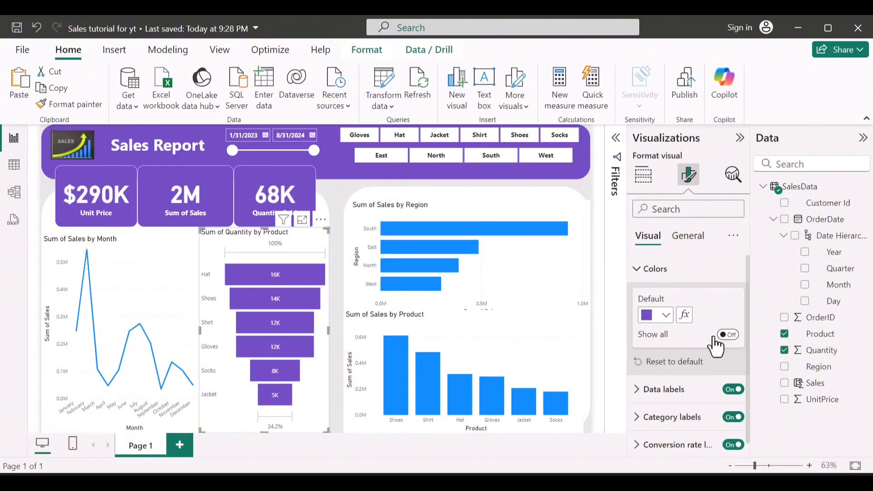
# Step: Turn on Show all for the funnel chart's colors and review the color of each product
pyautogui.click(659, 337)
pyautogui.scroll(-3, 665, 374)
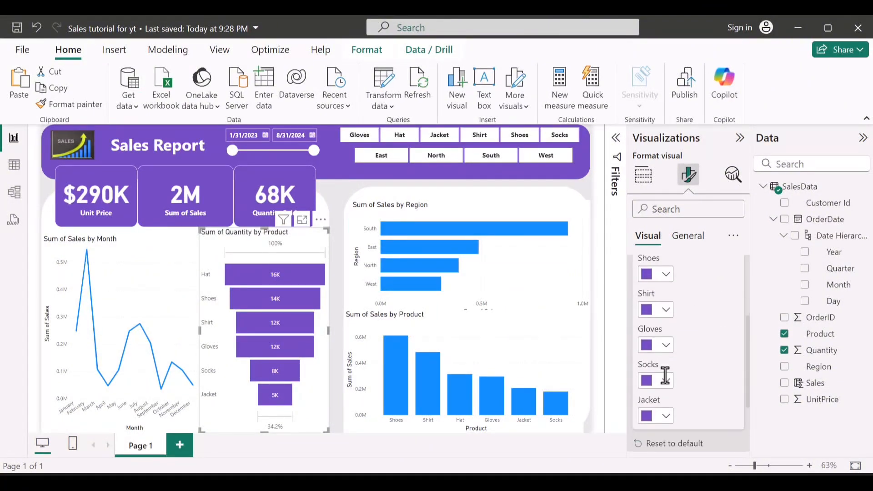
pyautogui.scroll(-2, 666, 375)
pyautogui.scroll(6, 665, 375)
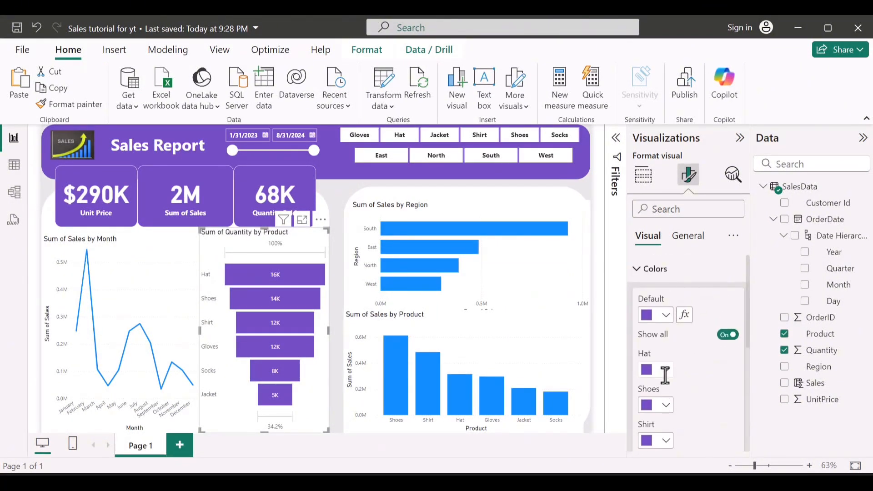
pyautogui.click(645, 273)
# Step: Make the funnel chart's data label values bold
pyautogui.click(656, 310)
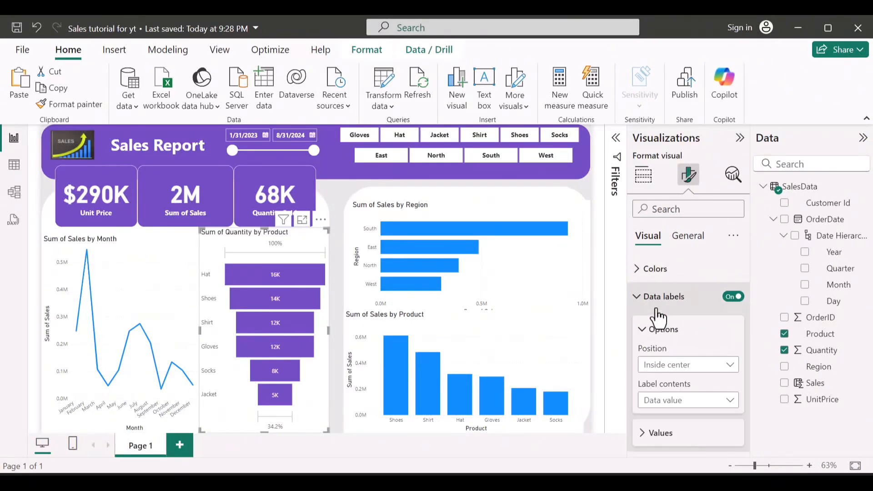
pyautogui.scroll(-3, 676, 386)
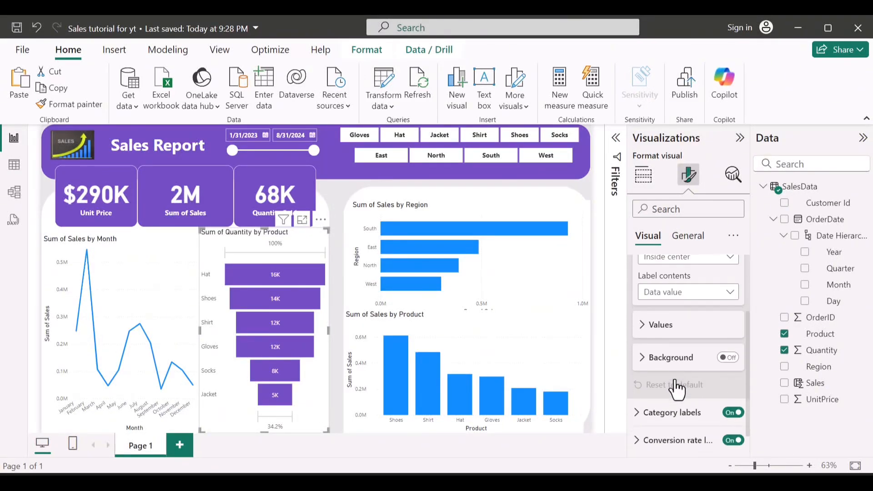
pyautogui.click(653, 325)
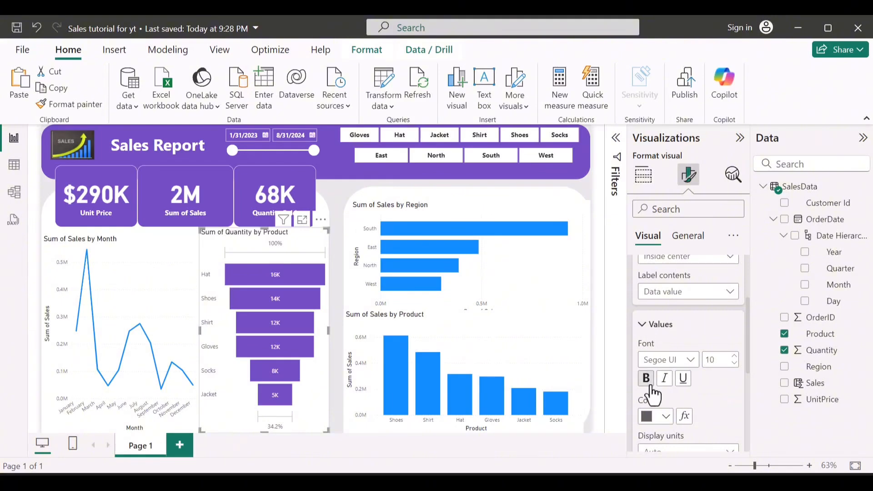
# Step: Try black (#000000) as the color of the funnel chart's data label values
pyautogui.click(662, 417)
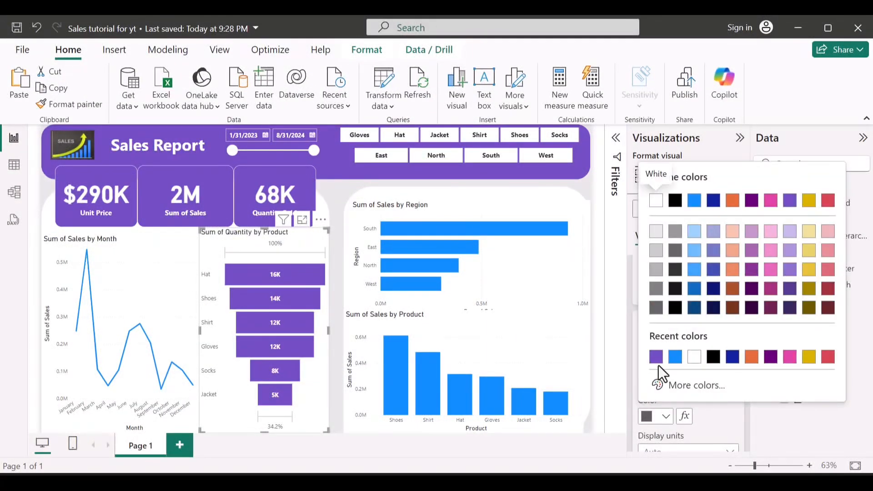
pyautogui.click(713, 357)
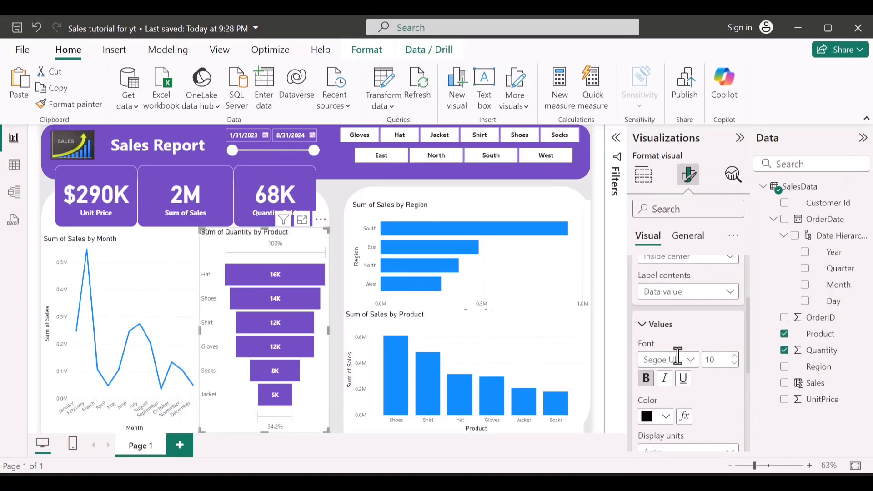
pyautogui.scroll(-3, 677, 355)
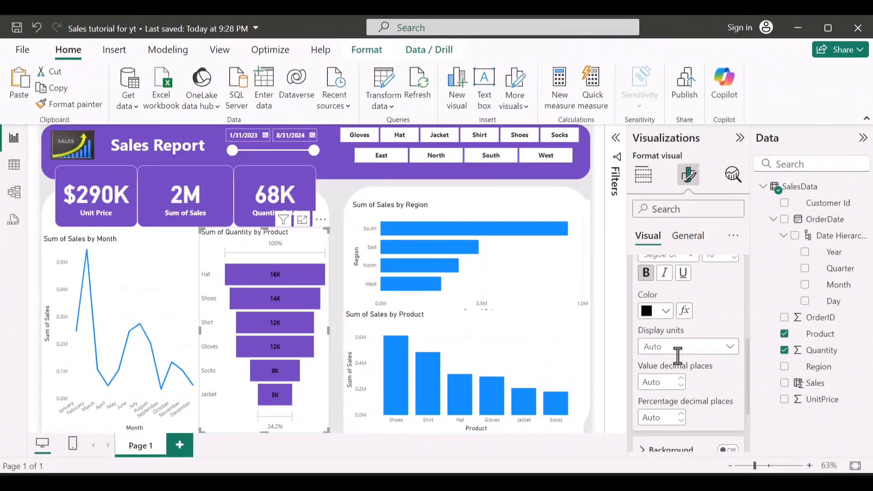
pyautogui.scroll(3, 677, 355)
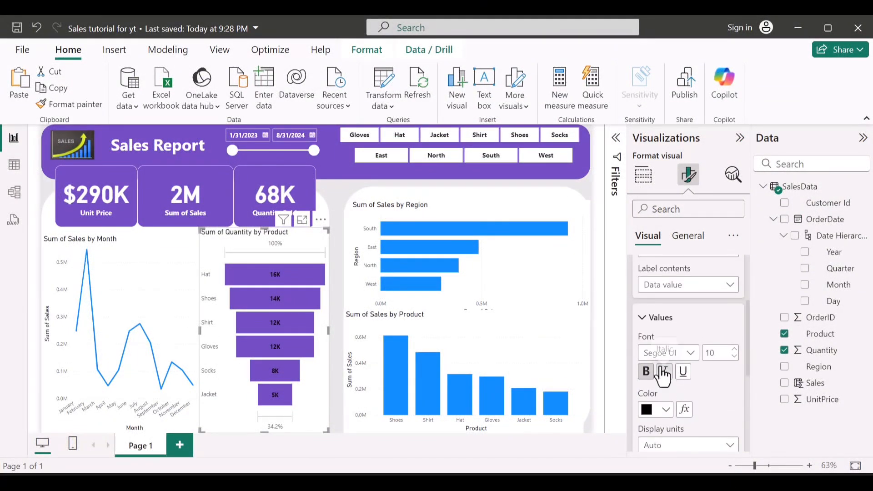
pyautogui.scroll(3, 663, 371)
pyautogui.scroll(-2, 663, 374)
pyautogui.scroll(-2, 662, 374)
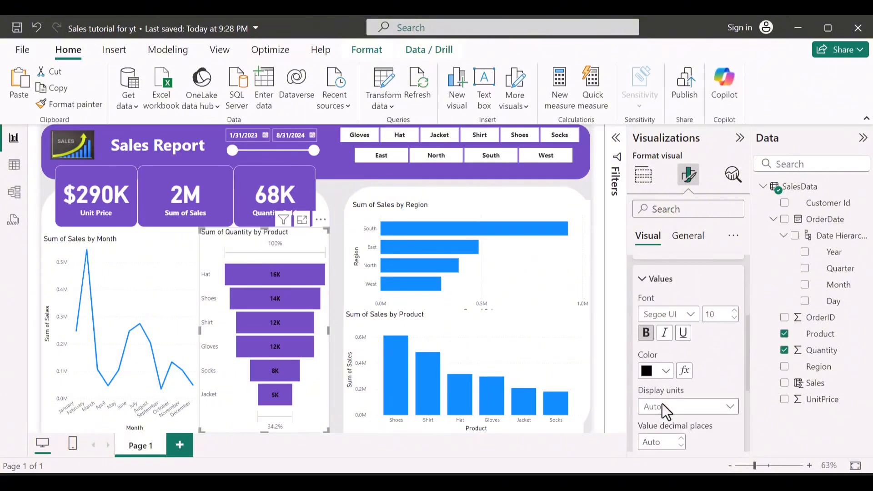
# Step: Set the color of the funnel chart's data label values to white
pyautogui.click(665, 371)
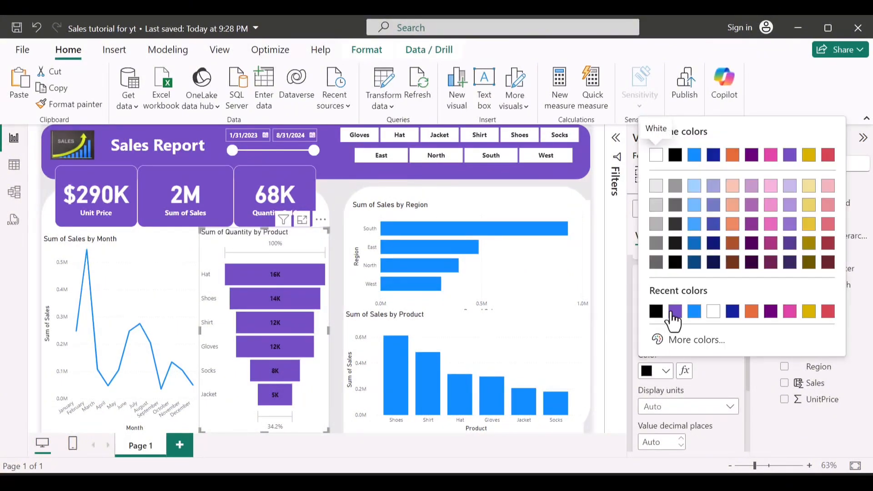
pyautogui.click(713, 313)
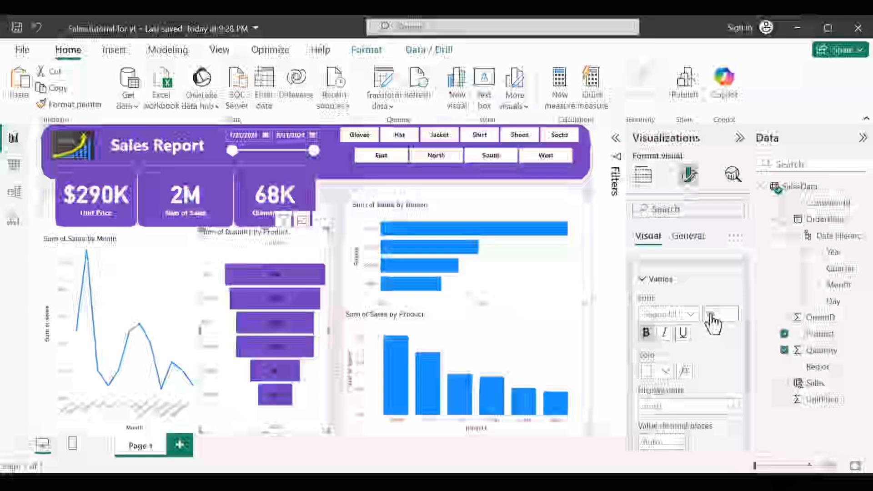
pyautogui.scroll(-1, 713, 356)
pyautogui.scroll(5, 709, 348)
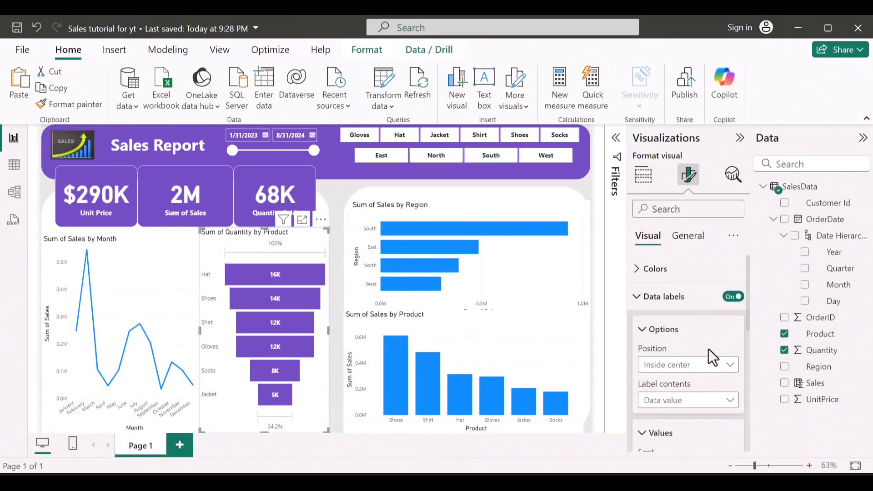
pyautogui.click(664, 299)
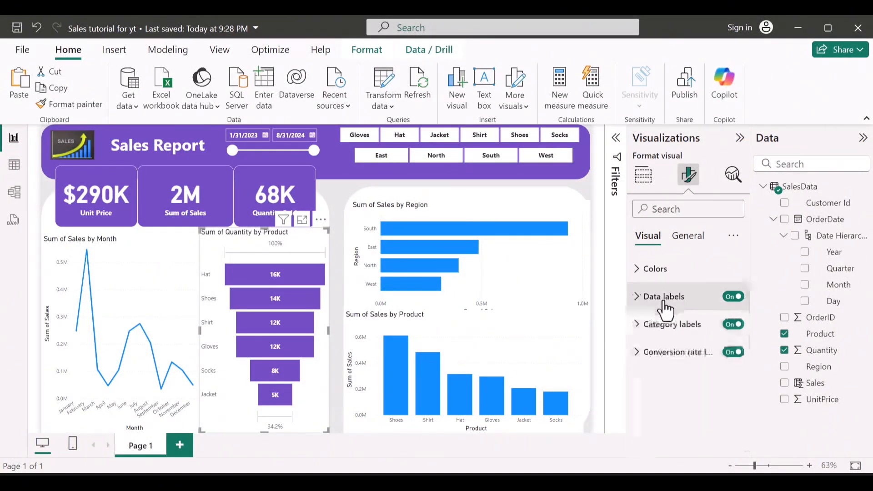
# Step: Make the funnel chart's category label values bold and set their color to black (#000000)
pyautogui.click(651, 335)
pyautogui.scroll(-1, 643, 380)
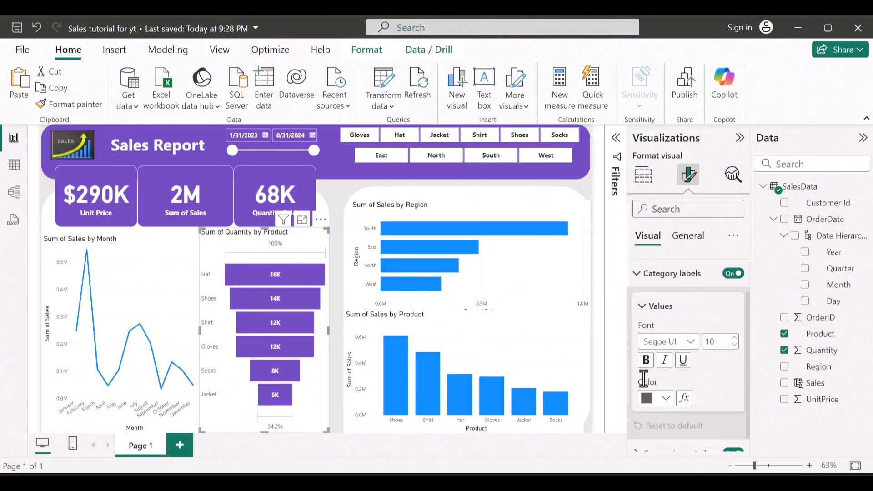
pyautogui.click(645, 362)
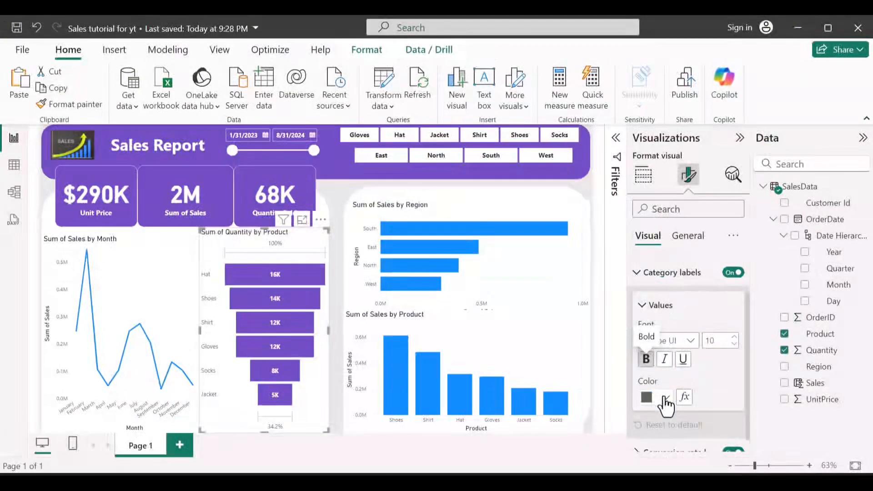
pyautogui.click(664, 404)
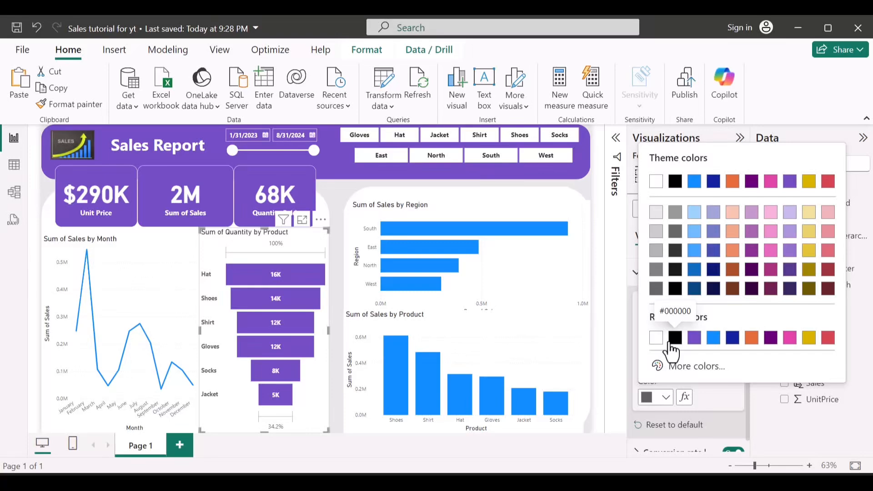
pyautogui.click(675, 338)
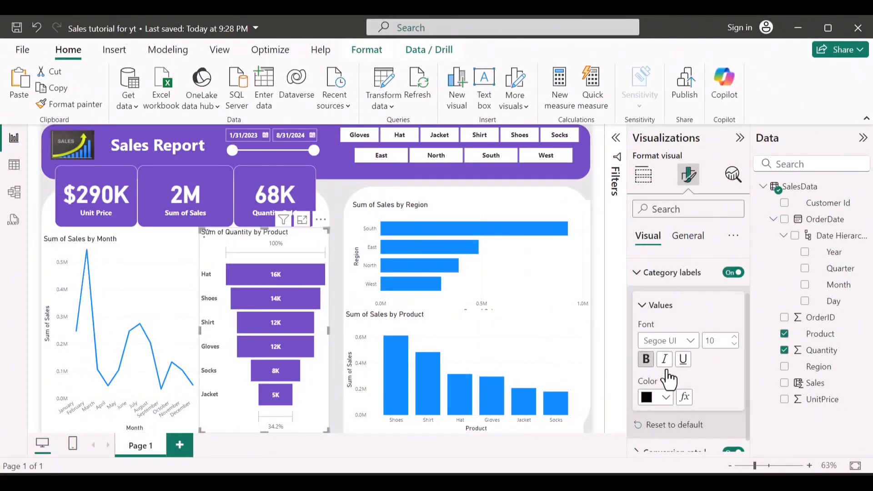
pyautogui.scroll(-1, 669, 380)
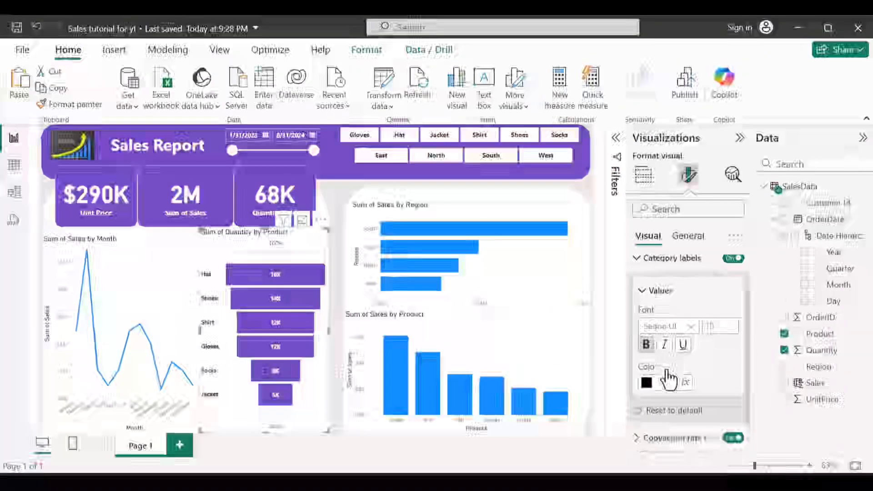
pyautogui.click(659, 293)
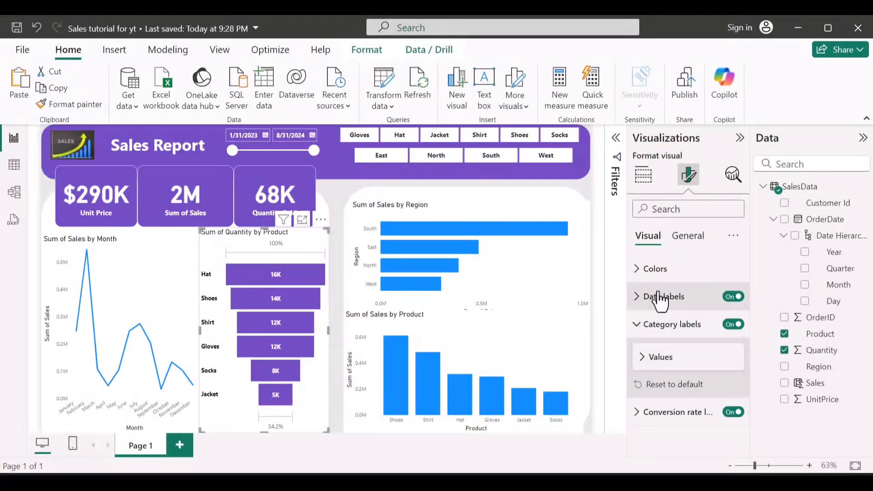
pyautogui.click(662, 326)
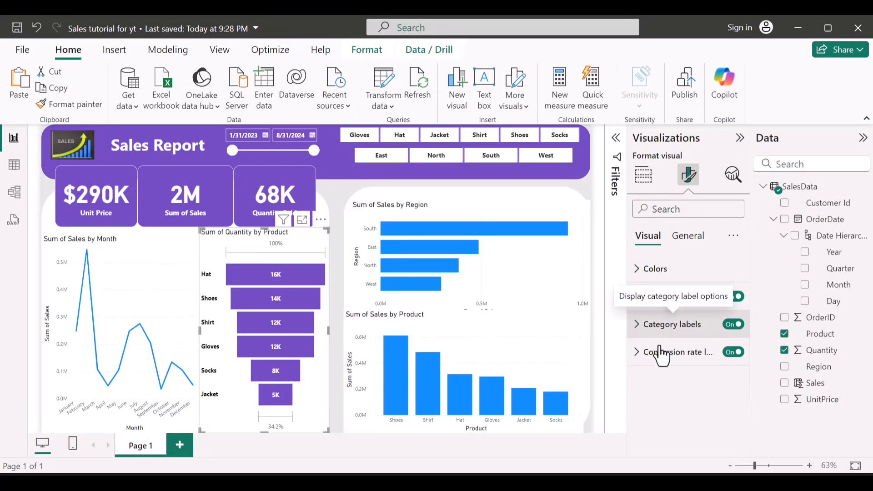
# Step: Set the funnel chart's conversion rate label values to black and make them bold
pyautogui.click(660, 355)
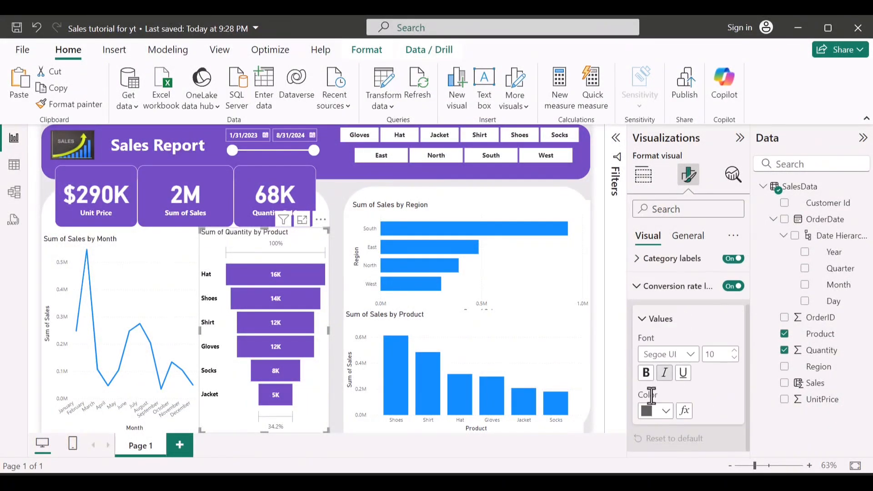
pyautogui.click(666, 411)
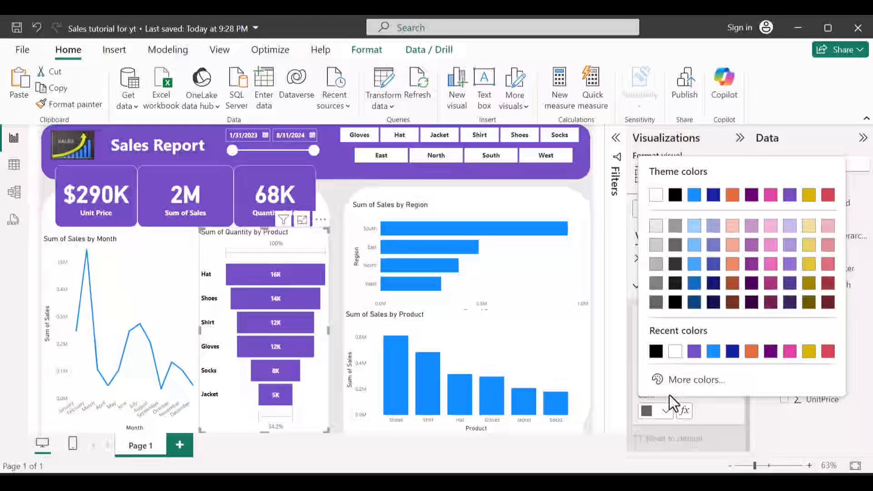
pyautogui.click(653, 353)
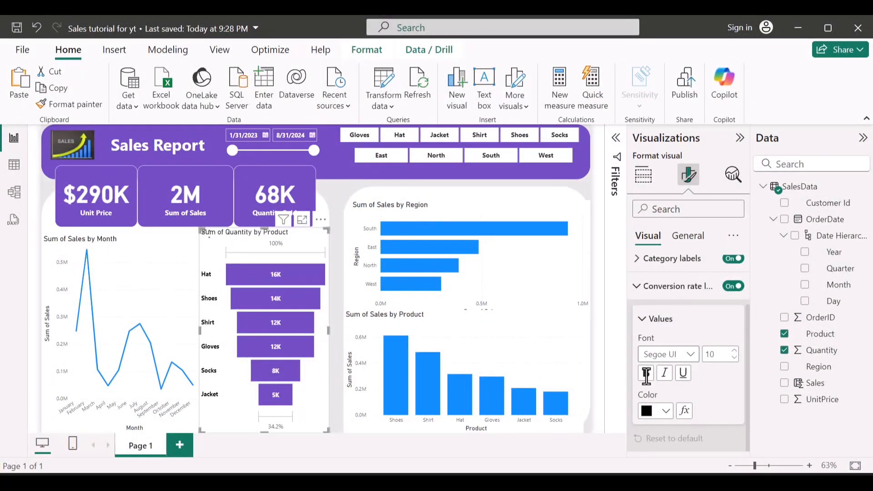
pyautogui.click(646, 373)
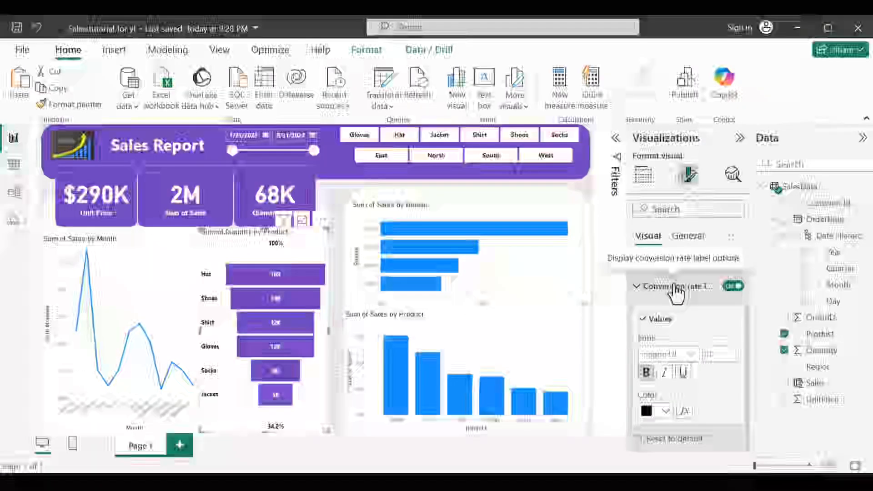
pyautogui.click(677, 288)
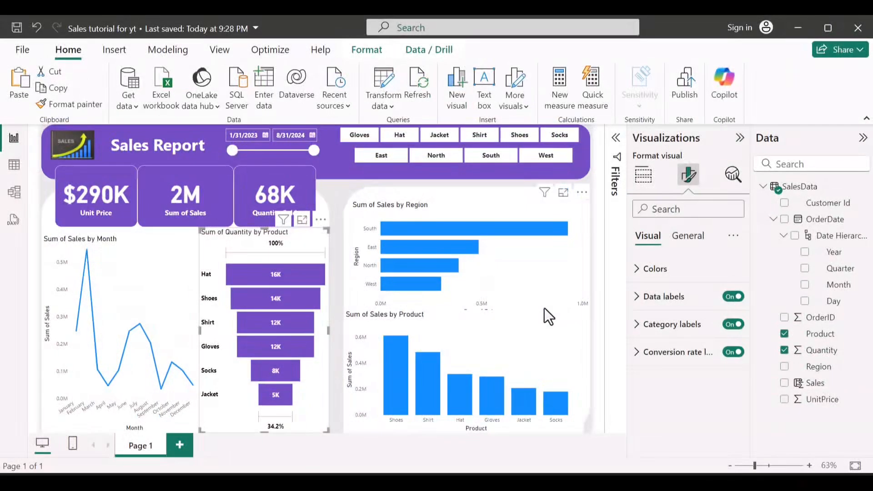
# Step: Change the funnel chart's title text to "Quantity Sold by Product"
pyautogui.click(686, 236)
pyautogui.click(679, 271)
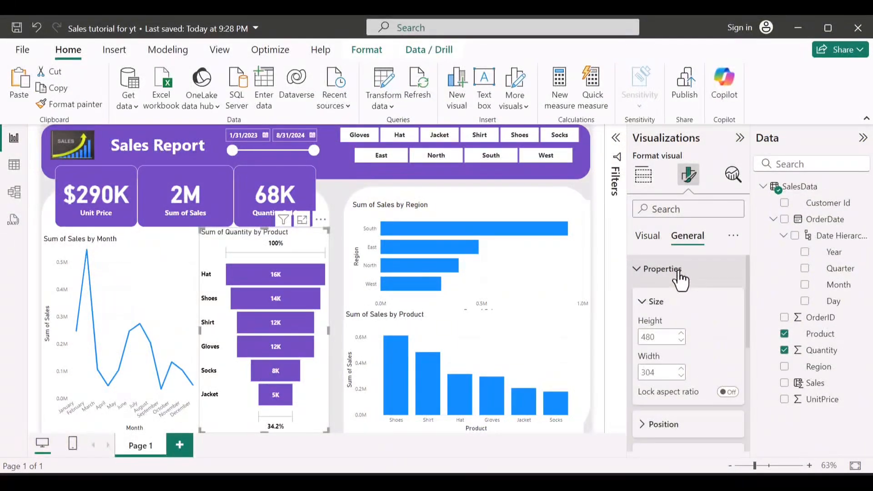
pyautogui.click(679, 273)
pyautogui.click(673, 302)
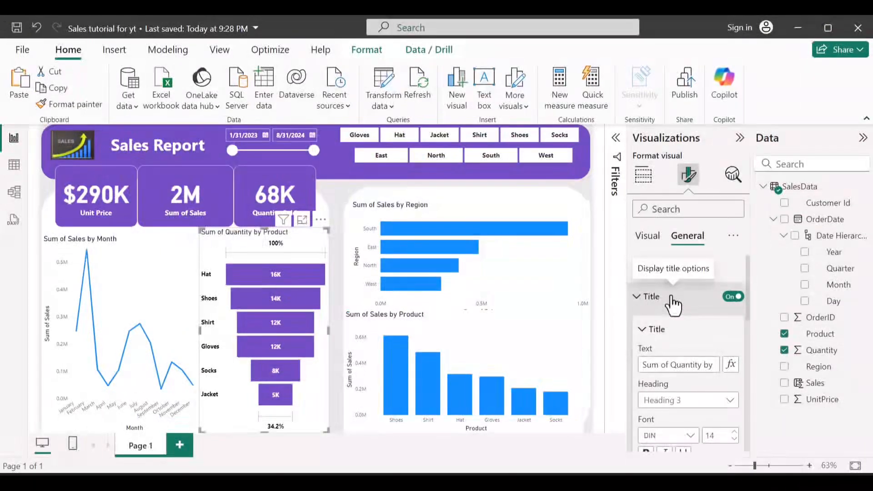
pyautogui.click(669, 365)
pyautogui.press('BackSpace')
pyautogui.press('BackSpace')
pyautogui.press('BackSpace')
pyautogui.press('BackSpace')
pyautogui.press('BackSpace')
pyautogui.press('BackSpace')
pyautogui.press('BackSpace')
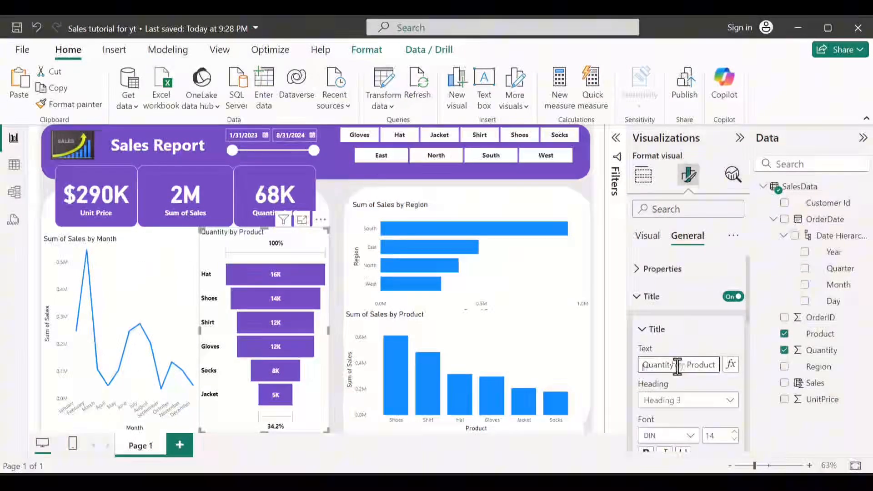
pyautogui.click(677, 367)
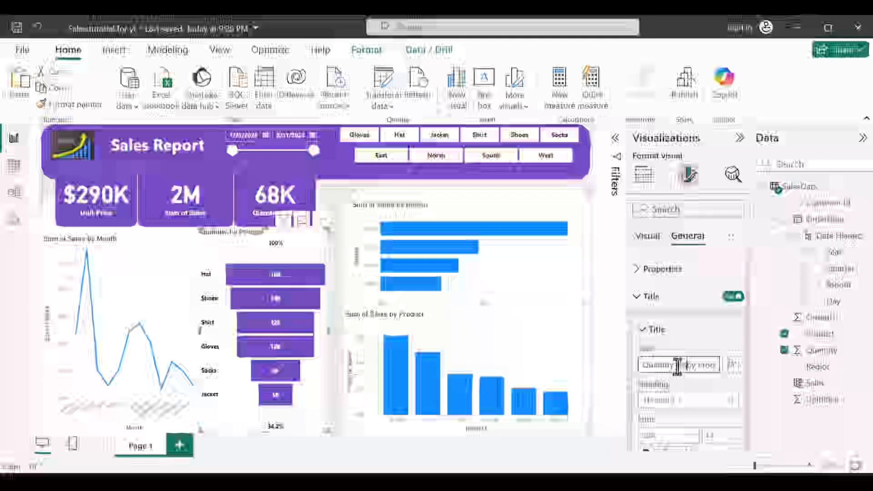
pyautogui.write('Sold')
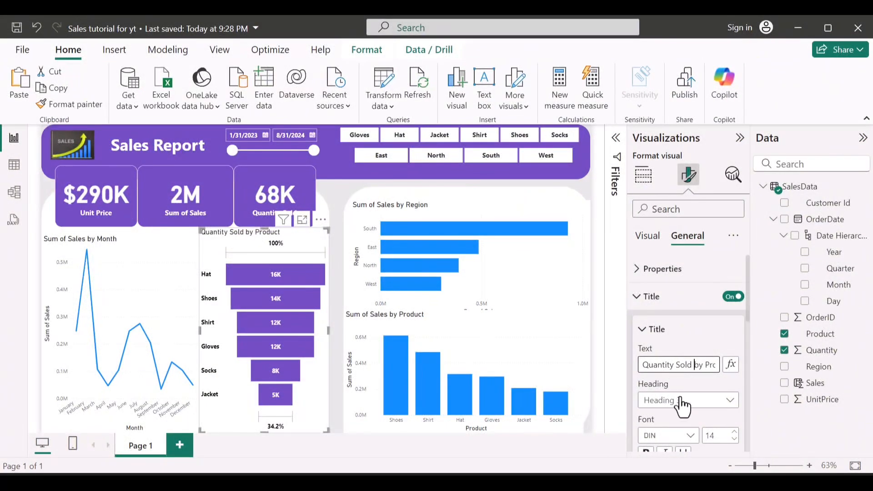
# Step: Set the funnel chart title's font to Segoe UI Bold and make it bold
pyautogui.scroll(-2, 682, 407)
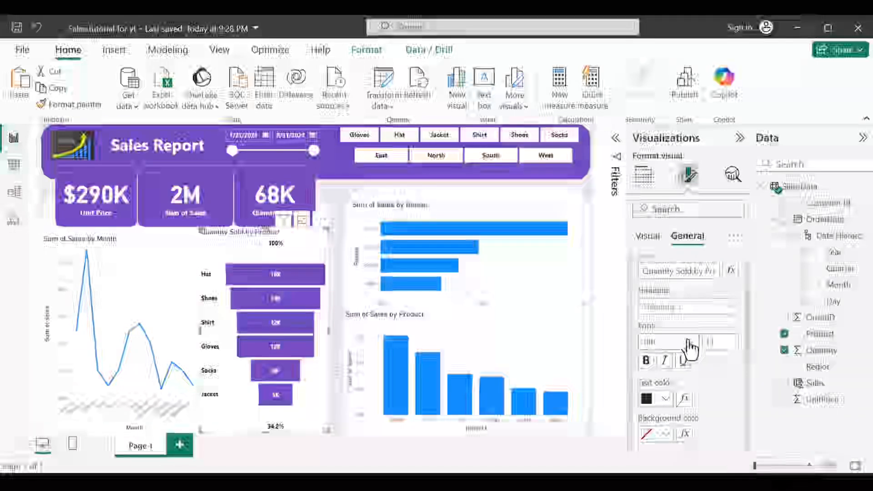
pyautogui.click(690, 348)
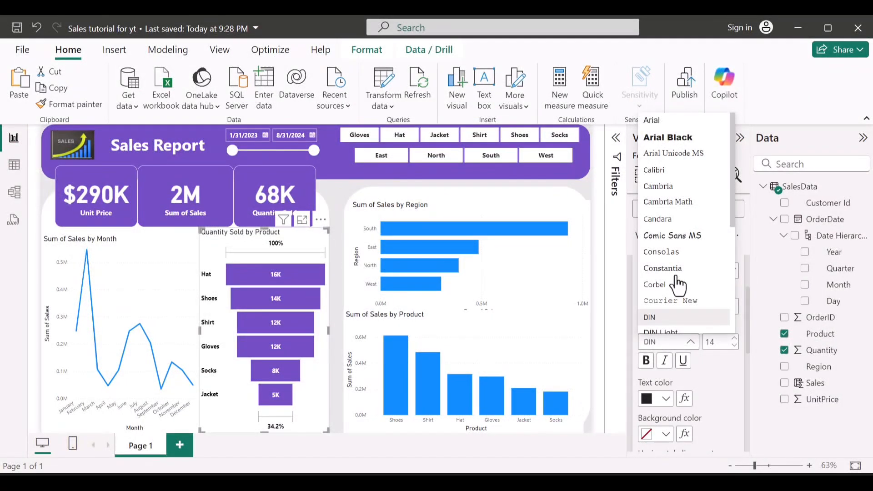
pyautogui.scroll(-5, 678, 286)
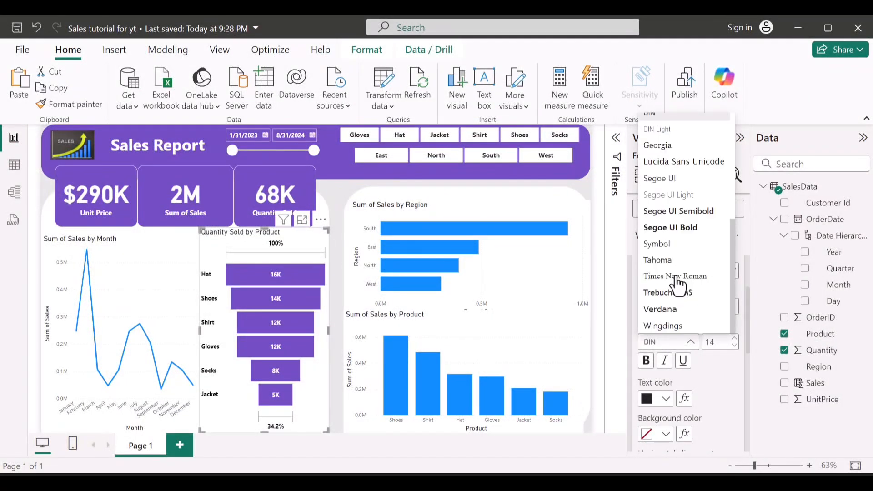
pyautogui.click(675, 227)
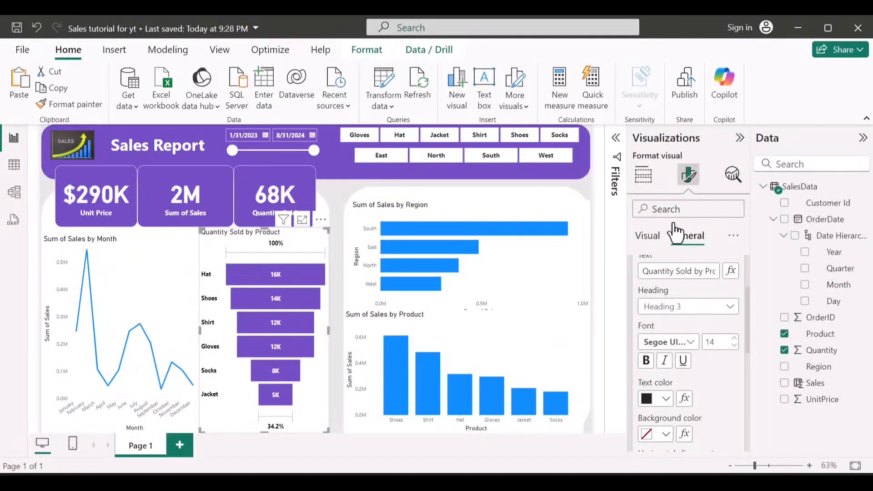
pyautogui.click(647, 362)
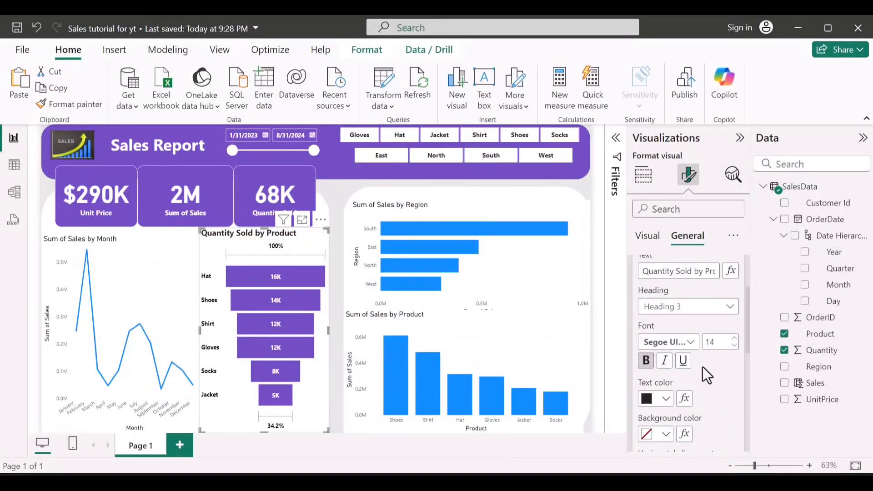
pyautogui.click(690, 345)
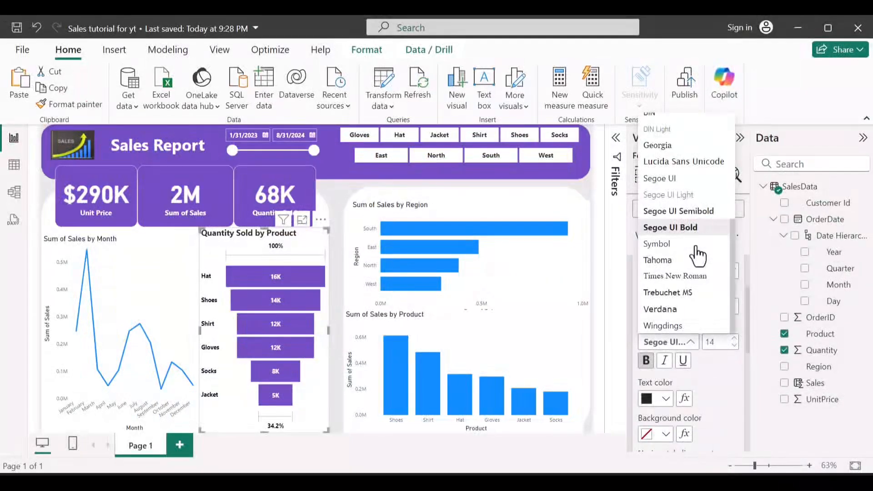
pyautogui.click(709, 384)
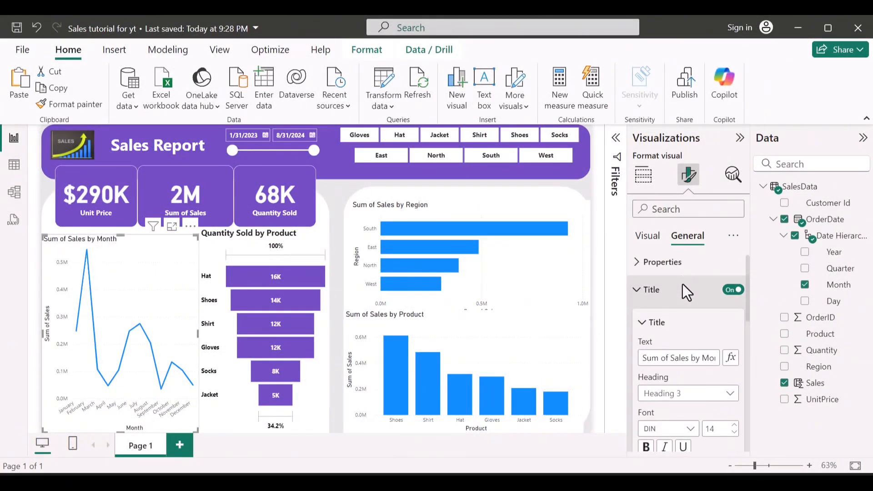
# Step: Replace the title text of the monthly sales line chart with "Sales Trend"
pyautogui.scroll(-1, 683, 283)
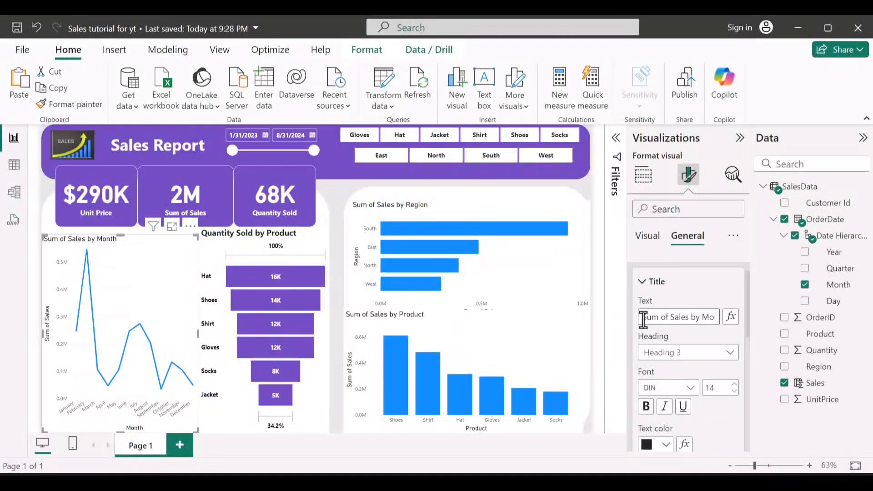
pyautogui.moveTo(643, 318); pyautogui.dragTo(711, 326)
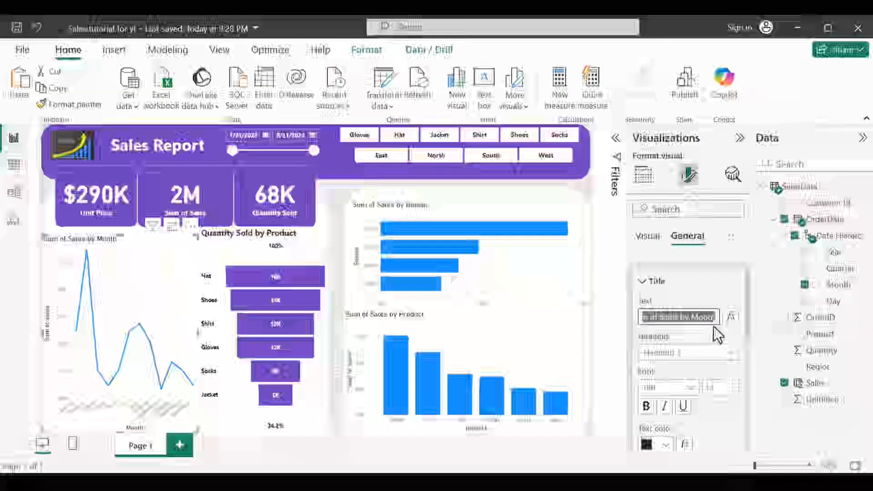
pyautogui.write('Sum')
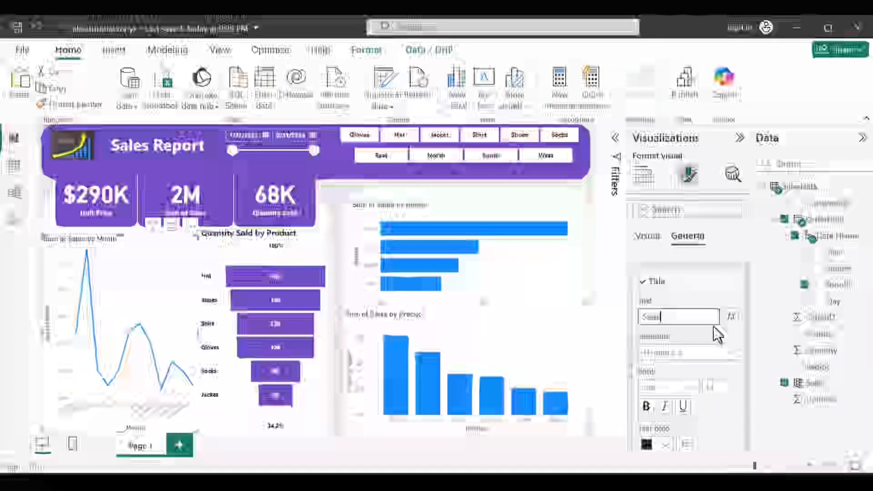
pyautogui.write('Trend')
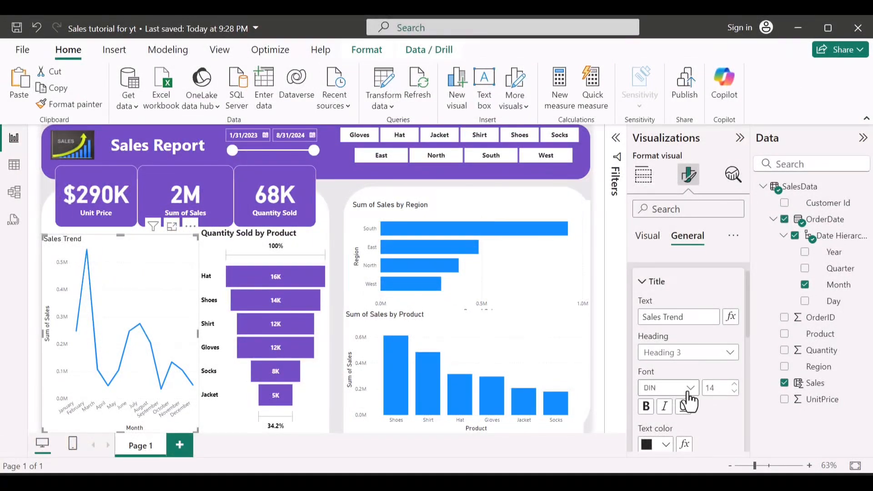
# Step: Set the font of the line chart's title to Segoe UI Bold
pyautogui.click(688, 391)
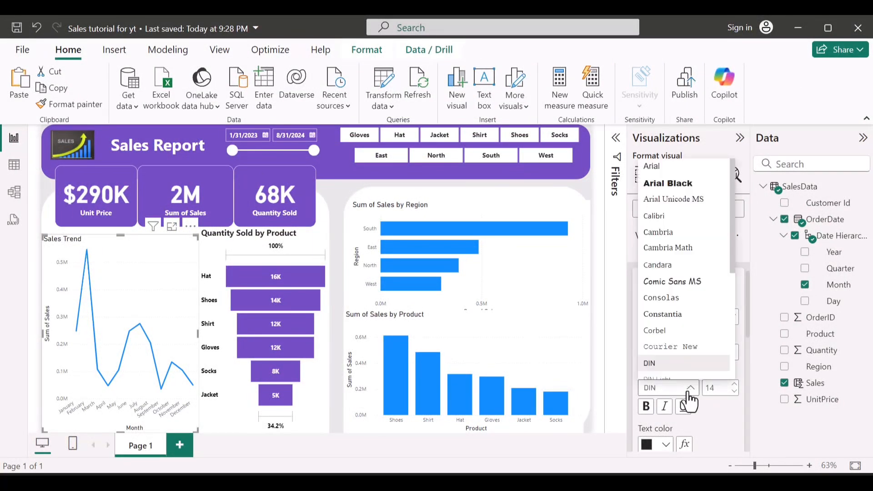
pyautogui.scroll(-5, 673, 196)
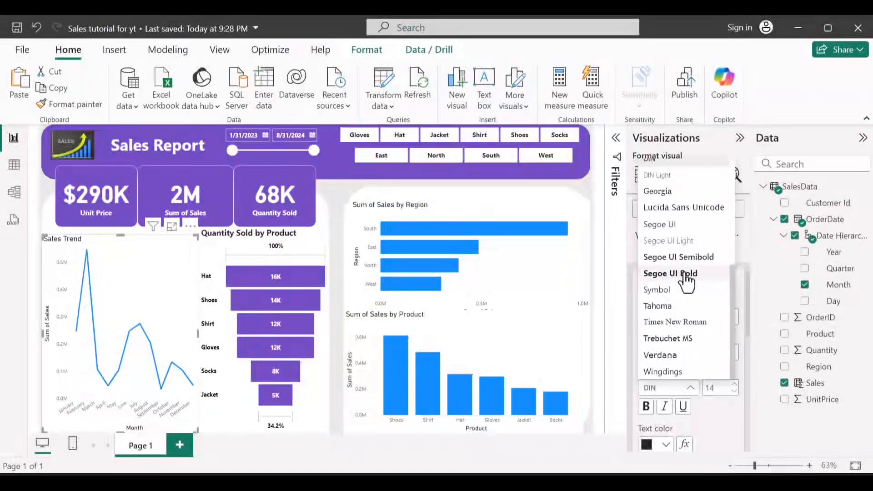
pyautogui.click(684, 275)
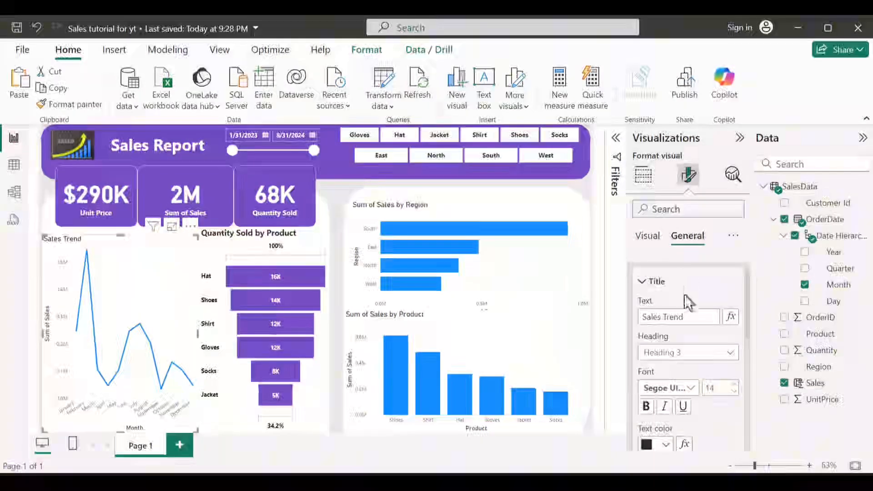
pyautogui.click(682, 406)
pyautogui.scroll(-2, 689, 397)
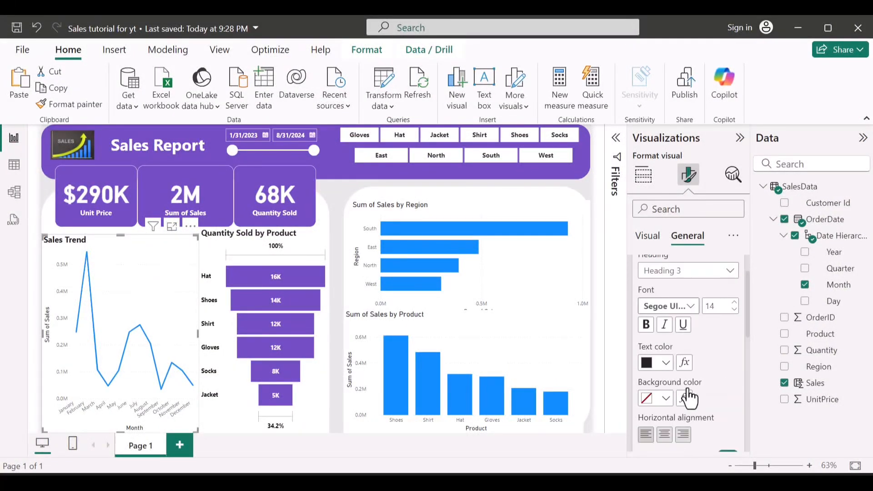
# Step: Center the line chart's title horizontally and open the chart's visual-specific formatting options
pyautogui.click(664, 434)
pyautogui.scroll(-2, 665, 400)
pyautogui.scroll(4, 665, 359)
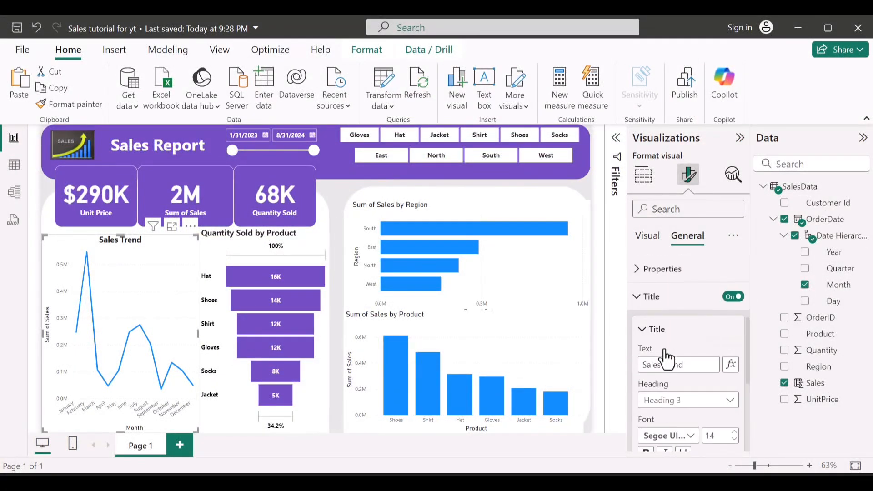
pyautogui.click(643, 296)
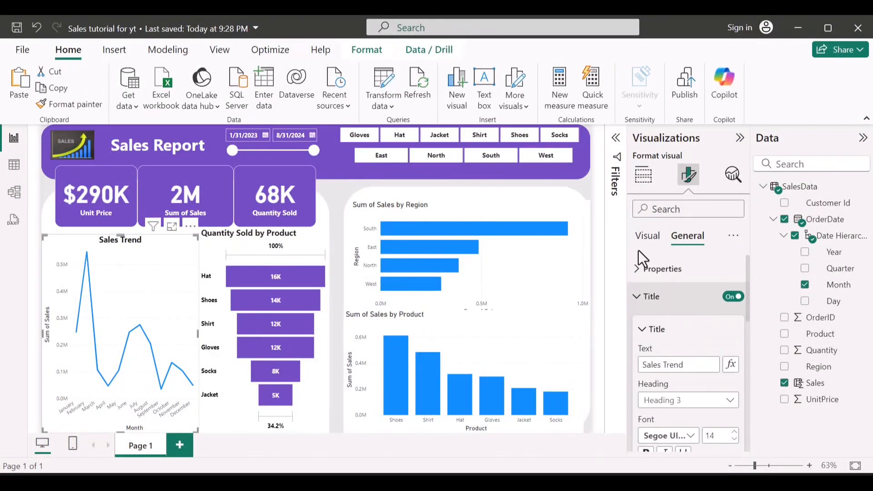
pyautogui.click(643, 238)
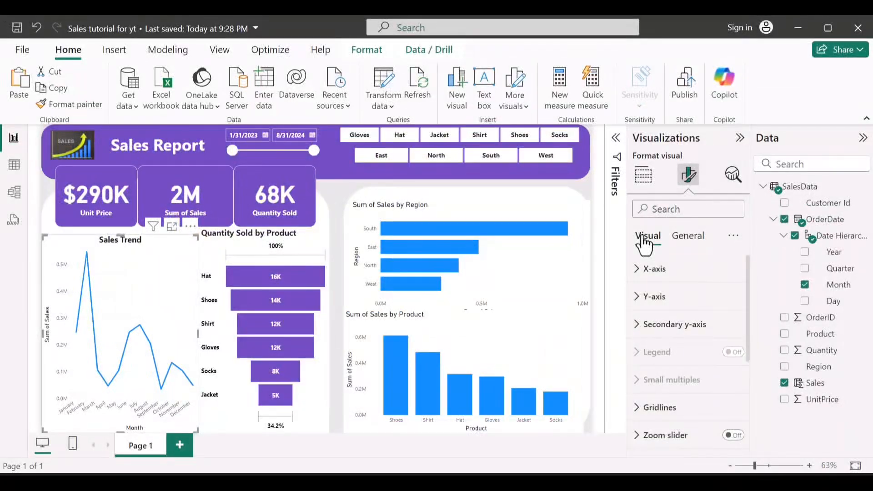
# Step: Hide the line chart's x-axis title and make its month labels black and bold
pyautogui.click(651, 278)
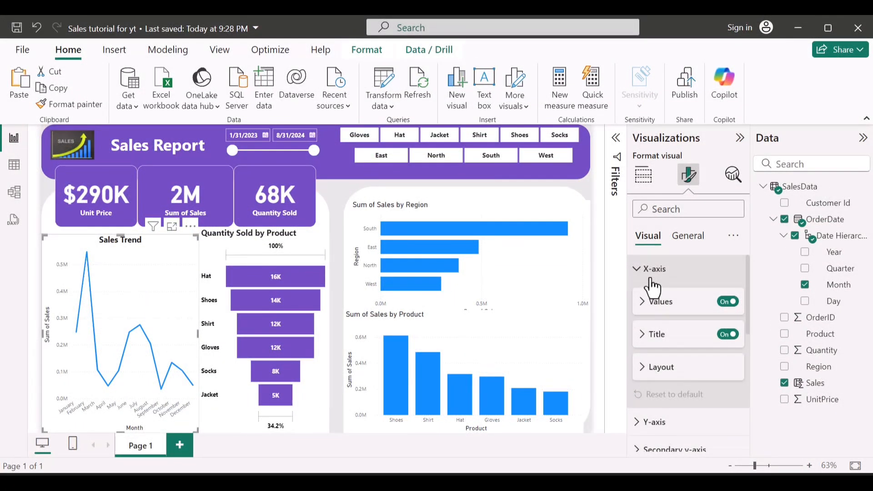
pyautogui.click(728, 336)
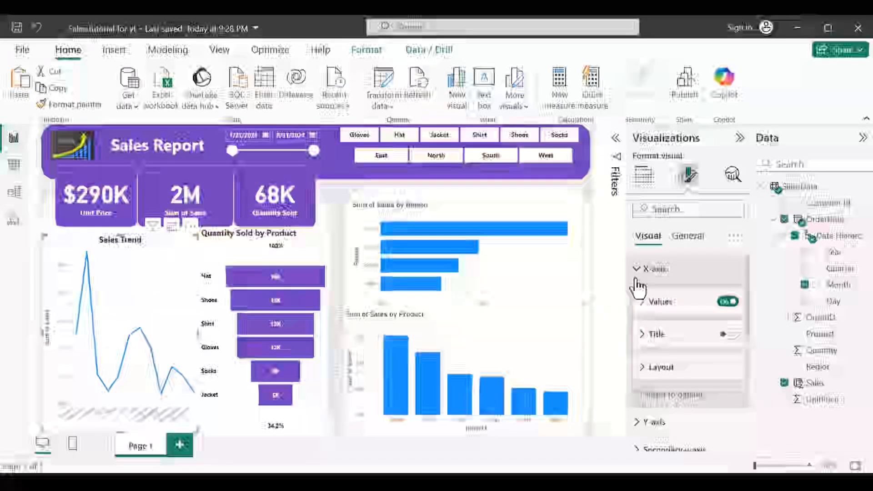
pyautogui.click(662, 317)
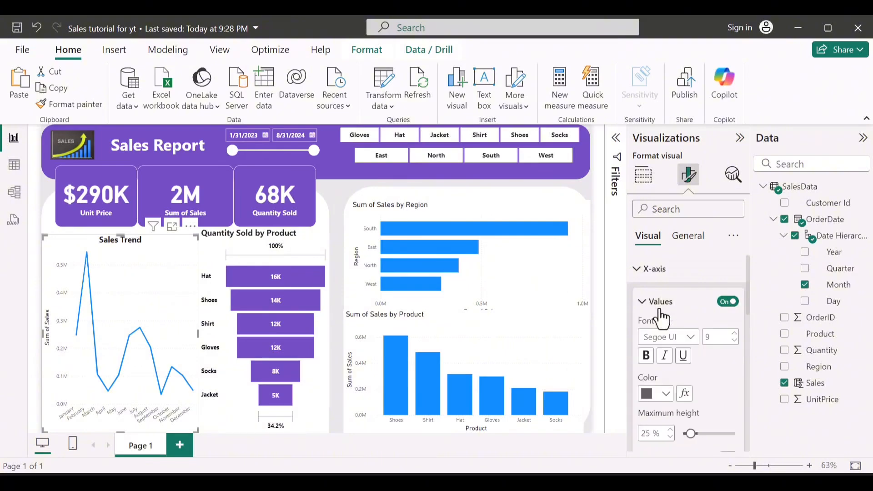
pyautogui.click(664, 393)
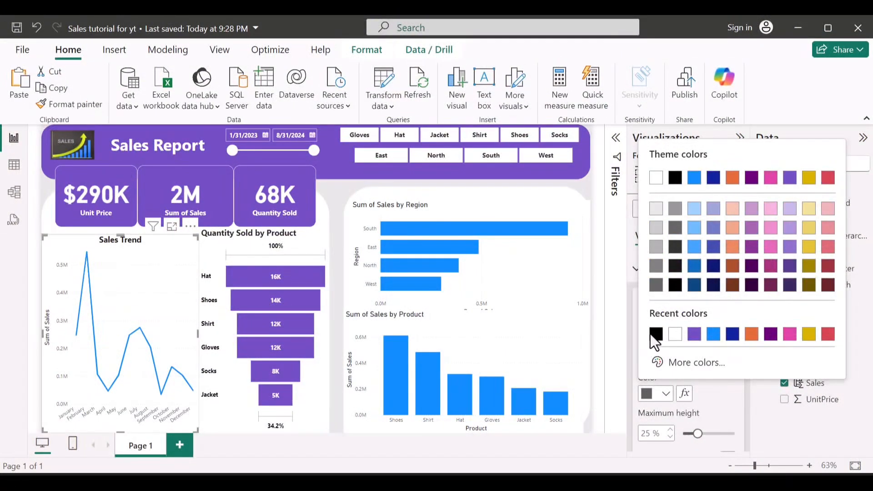
pyautogui.click(656, 335)
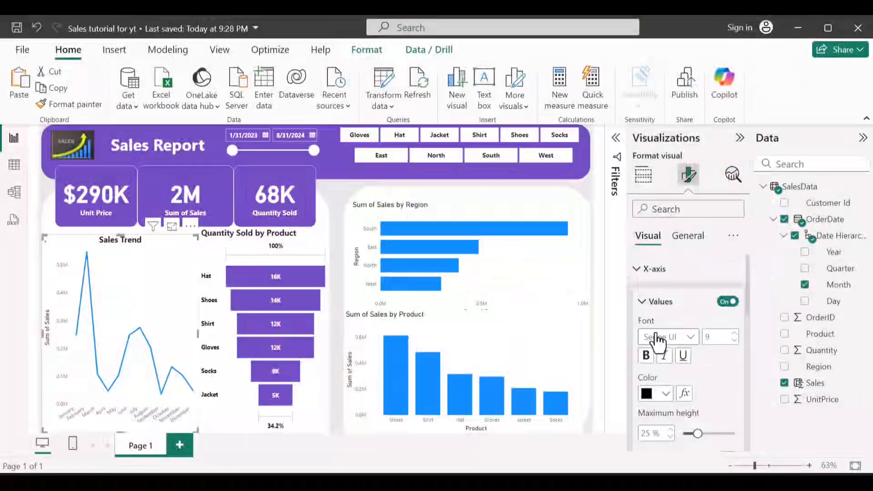
pyautogui.click(647, 356)
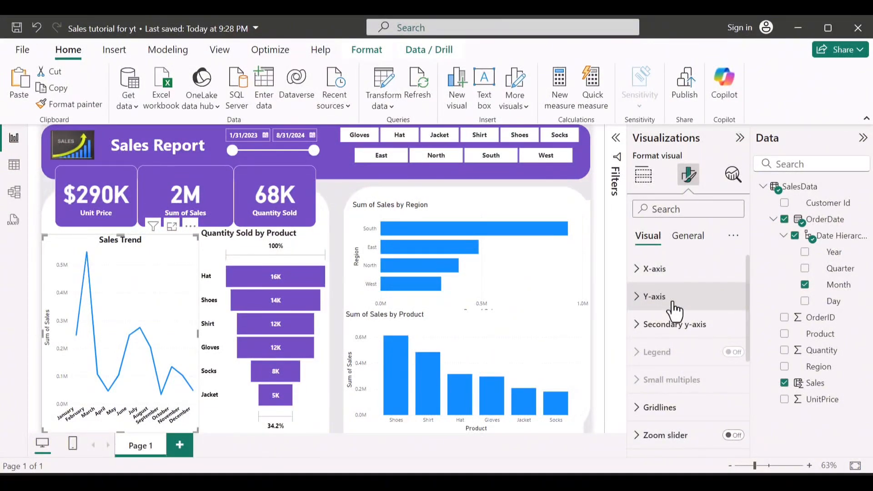
# Step: Hide the line chart's y-axis title and make its axis values black and bold
pyautogui.click(673, 302)
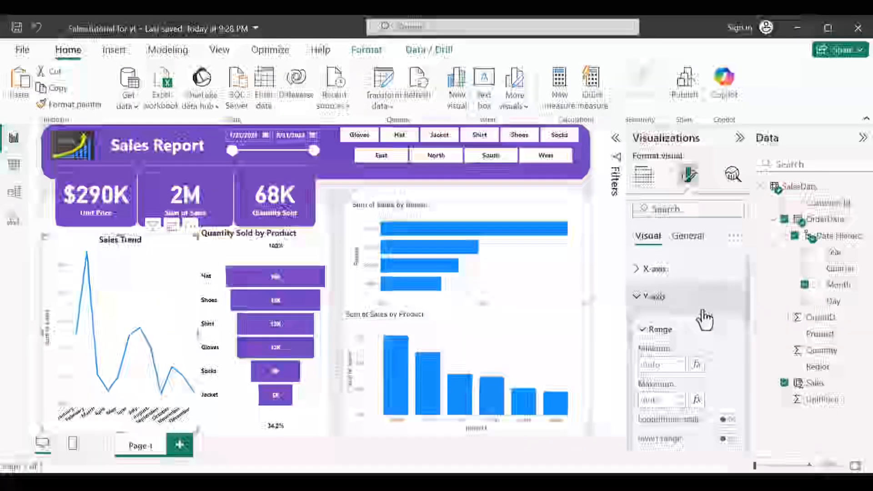
pyautogui.scroll(-5, 725, 335)
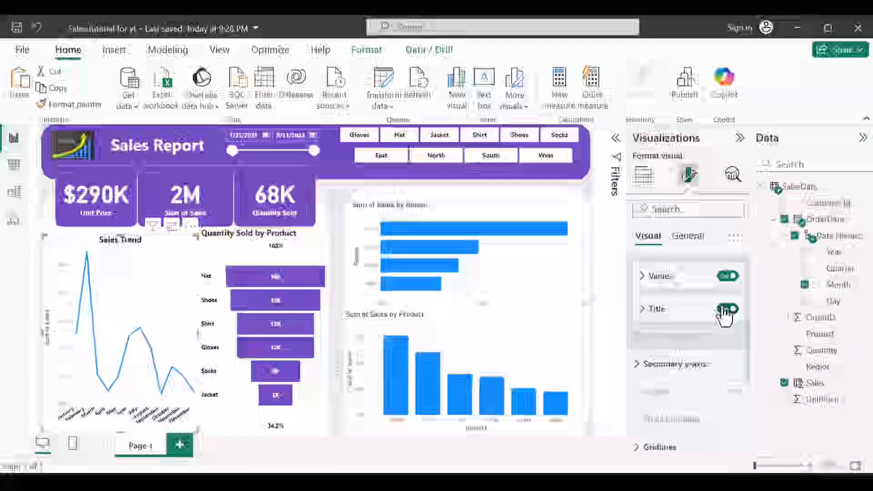
pyautogui.click(726, 310)
pyautogui.click(684, 276)
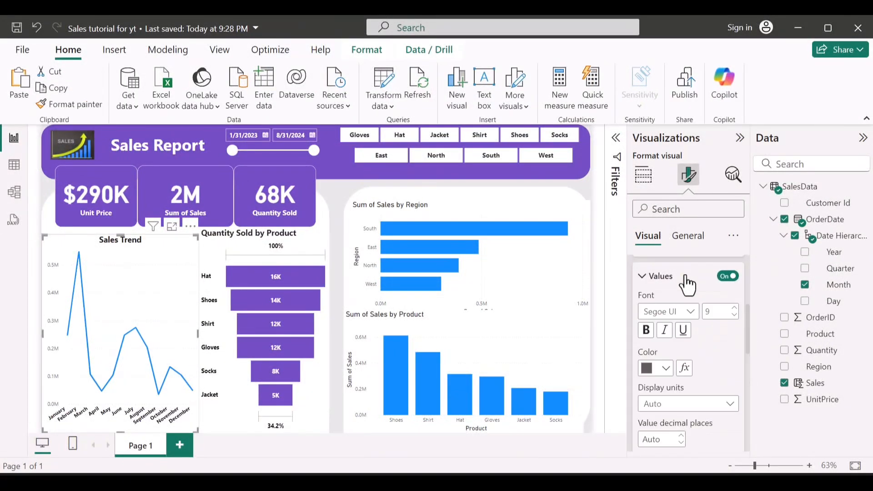
pyautogui.click(667, 368)
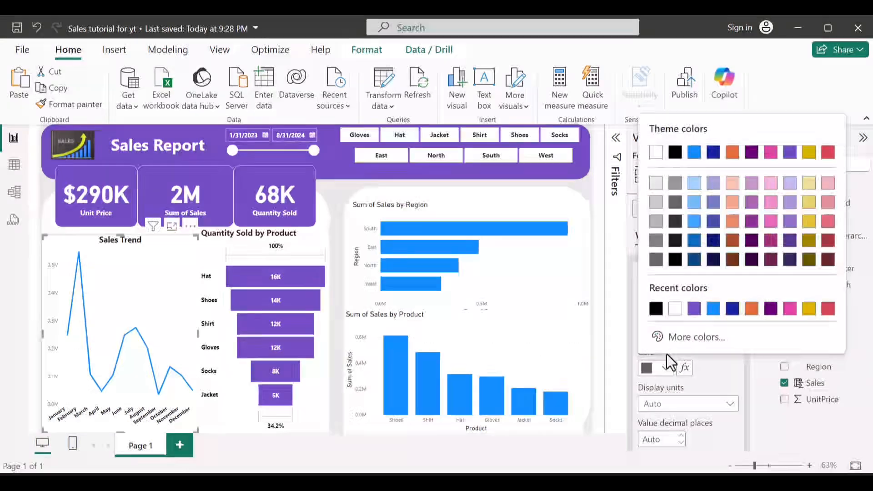
pyautogui.click(657, 309)
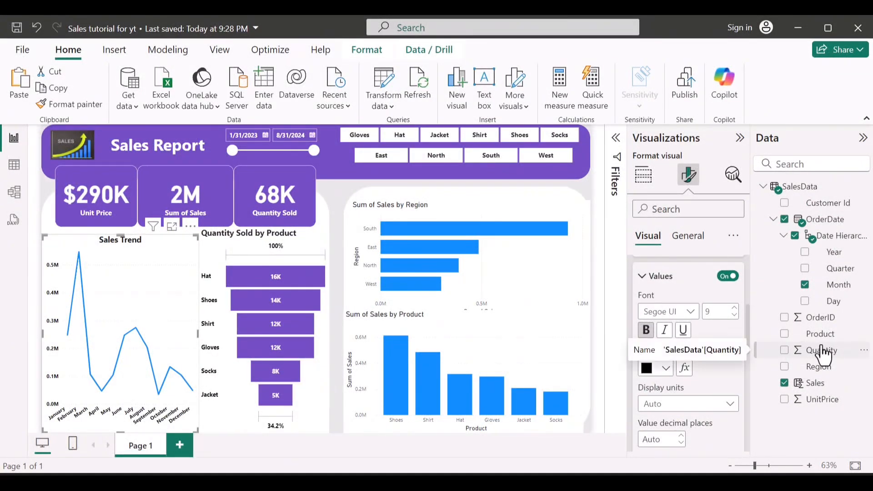
pyautogui.click(642, 276)
# Step: Change the line color of the Sales Trend chart to the dashboard's purple
pyautogui.scroll(-3, 657, 313)
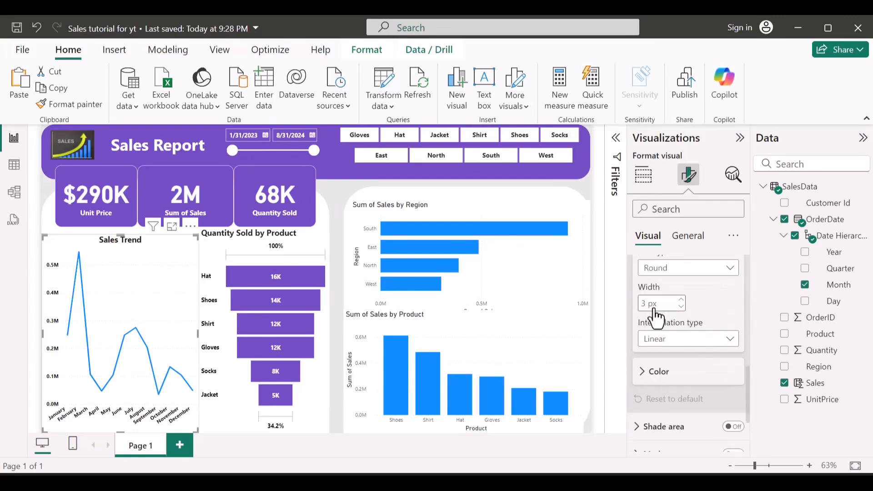
pyautogui.click(662, 371)
pyautogui.scroll(-2, 664, 373)
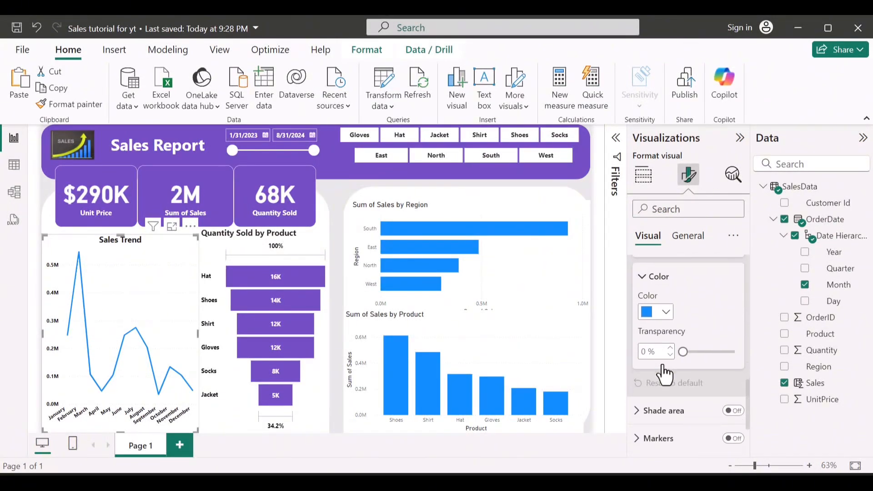
pyautogui.click(665, 312)
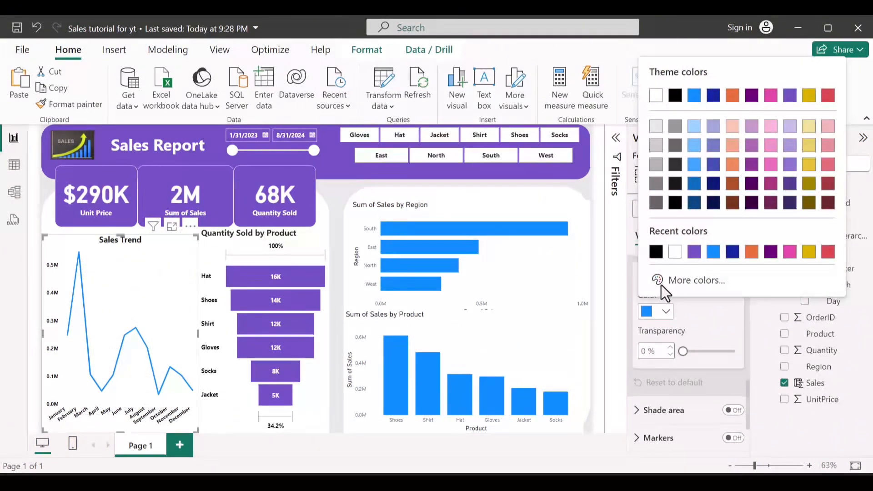
pyautogui.click(693, 255)
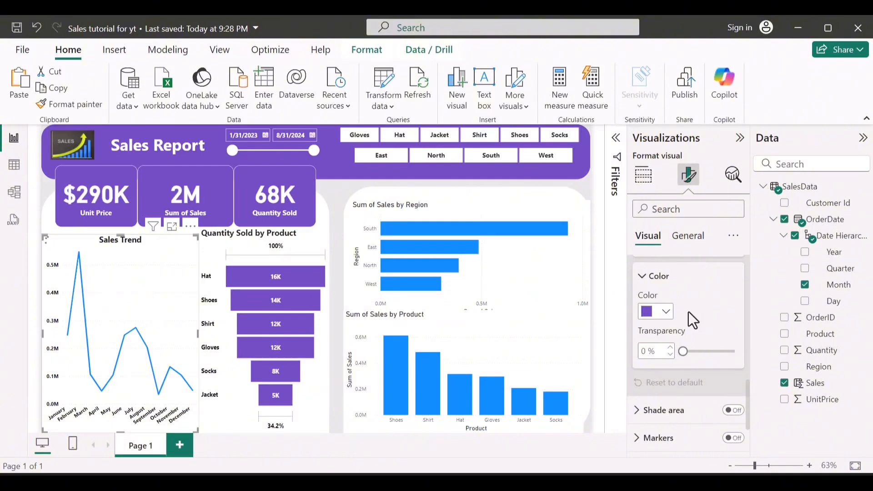
pyautogui.scroll(2, 688, 312)
pyautogui.scroll(-4, 689, 312)
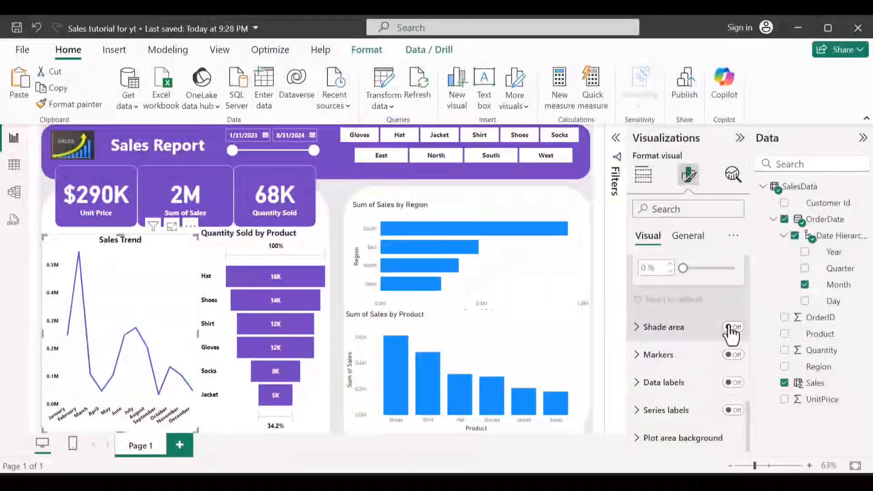
# Step: Turn on the shaded area beneath the line in the Sales Trend chart
pyautogui.click(732, 328)
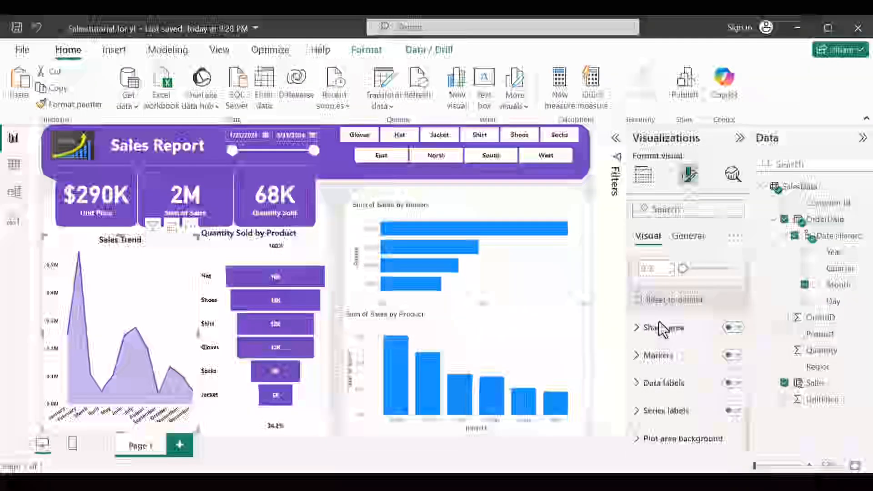
pyautogui.click(659, 322)
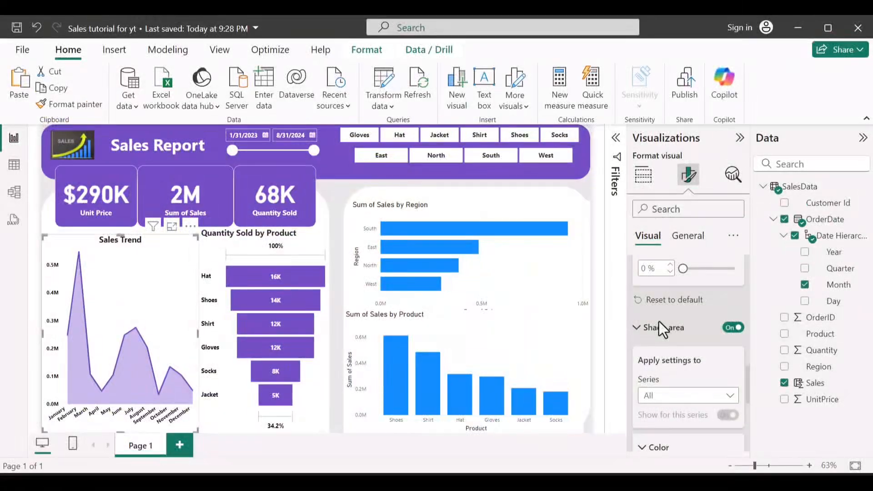
pyautogui.scroll(-2, 664, 355)
pyautogui.scroll(-5, 665, 355)
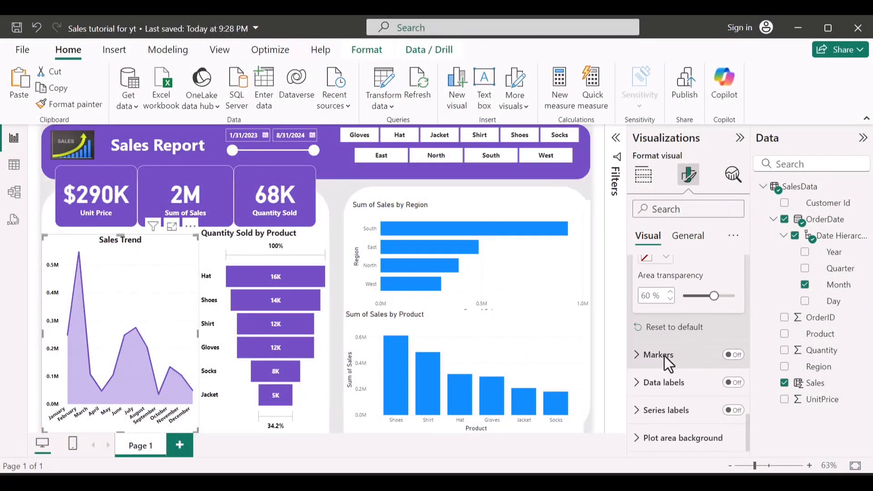
# Step: Turn on markers for all data points of the Sales Trend line
pyautogui.click(659, 354)
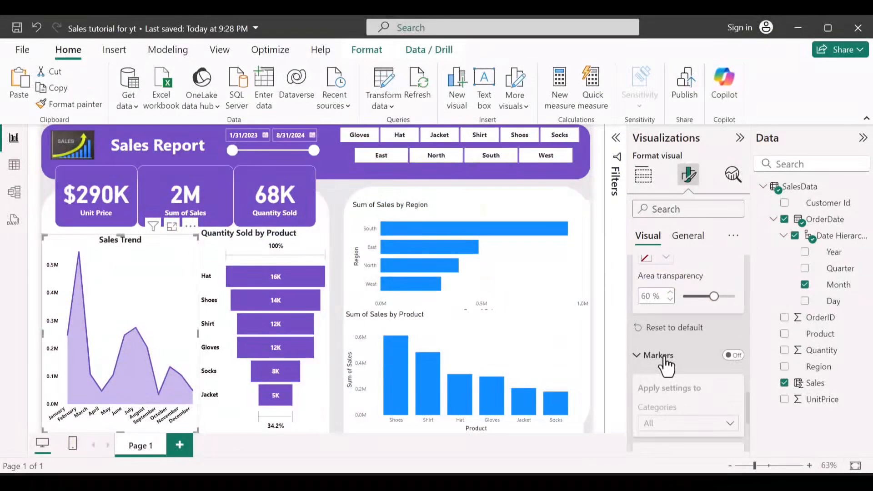
pyautogui.scroll(-1, 664, 356)
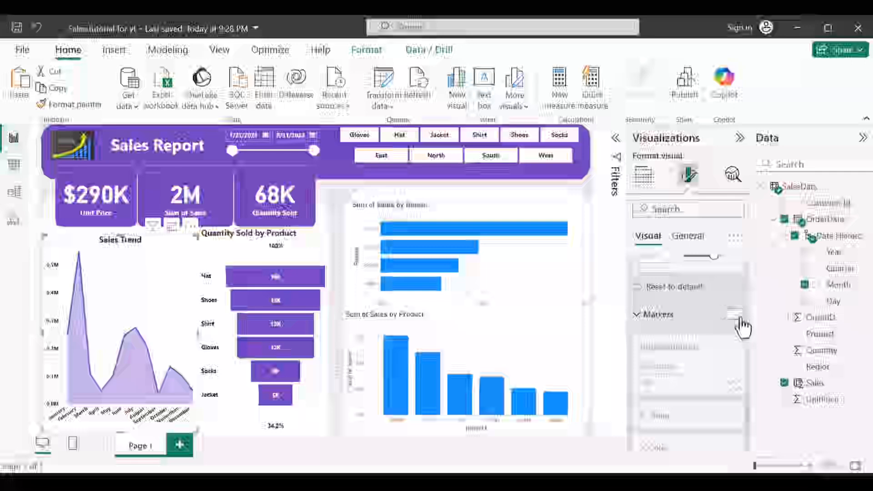
pyautogui.click(740, 317)
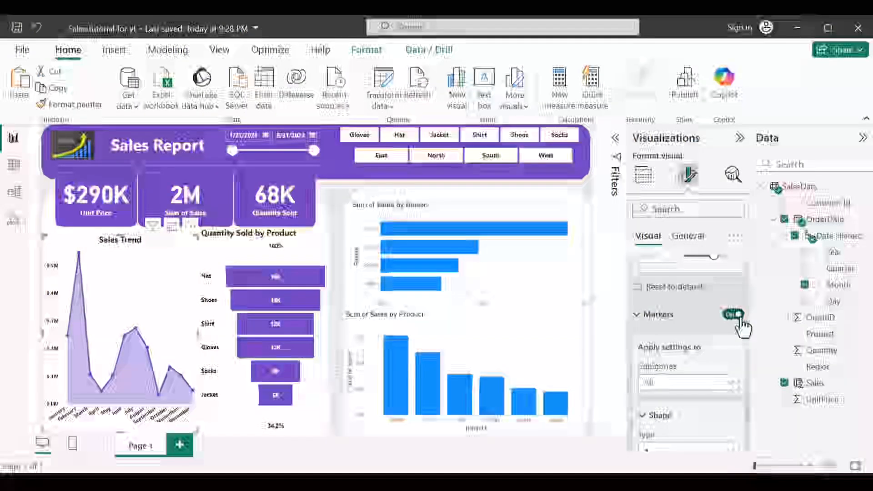
# Step: Set the color of the line chart's horizontal gridlines to the darkest gray shade of the white theme color
pyautogui.scroll(-5, 693, 314)
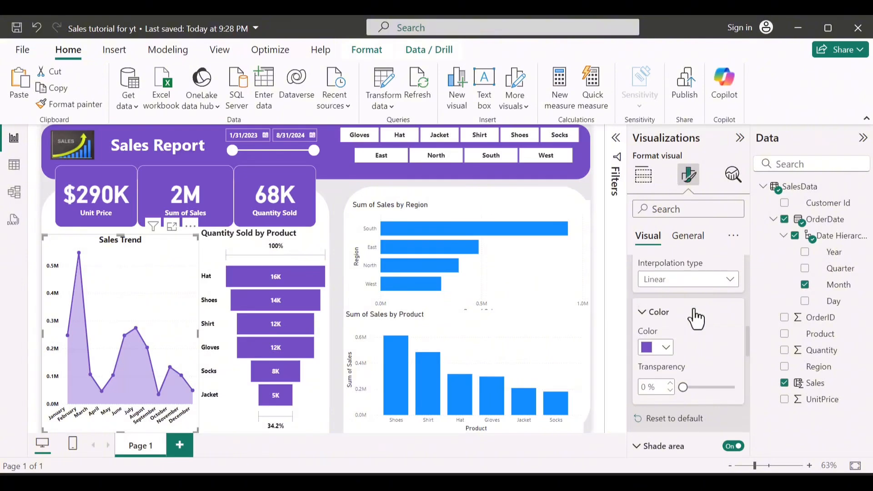
pyautogui.scroll(8, 694, 318)
pyautogui.scroll(-3, 691, 316)
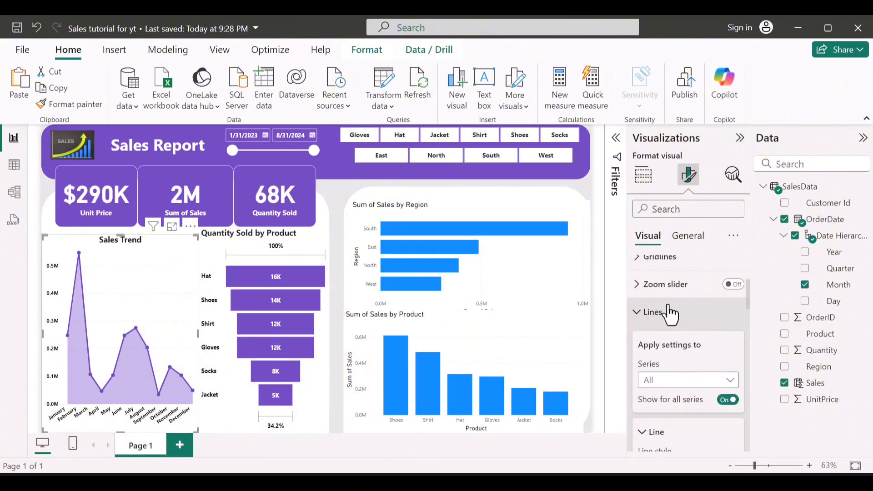
pyautogui.click(670, 313)
pyautogui.click(674, 258)
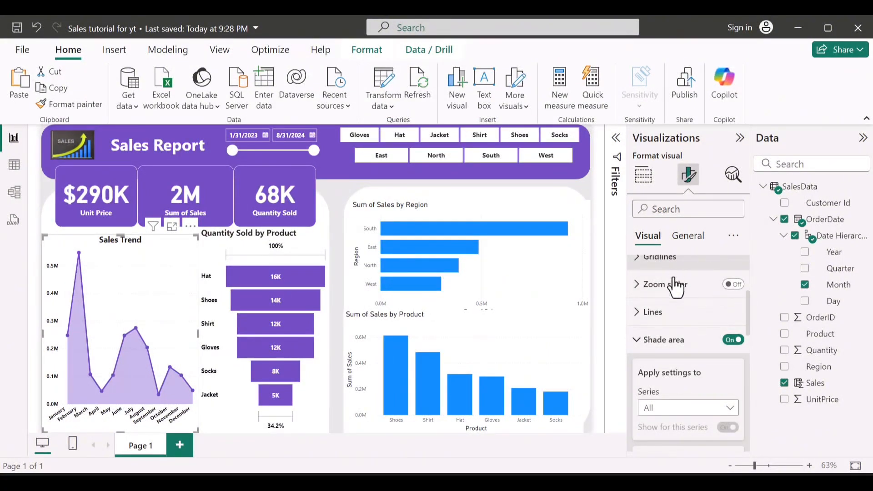
pyautogui.scroll(-1, 669, 354)
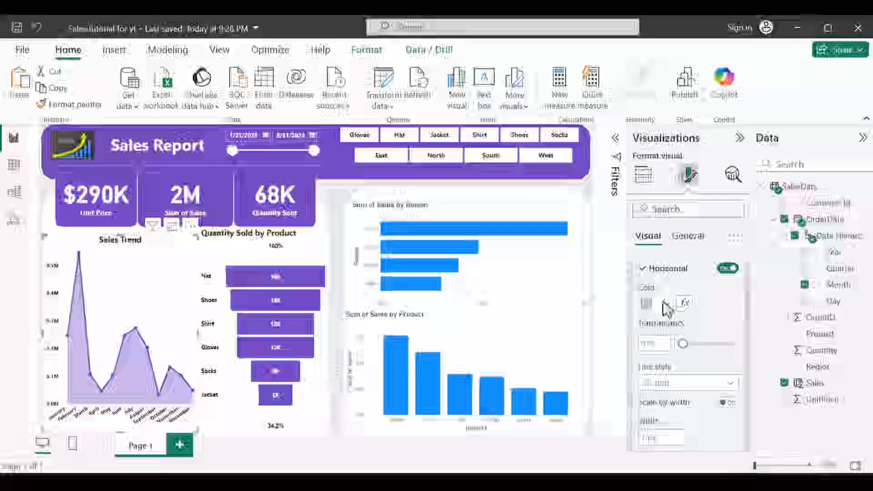
pyautogui.click(663, 301)
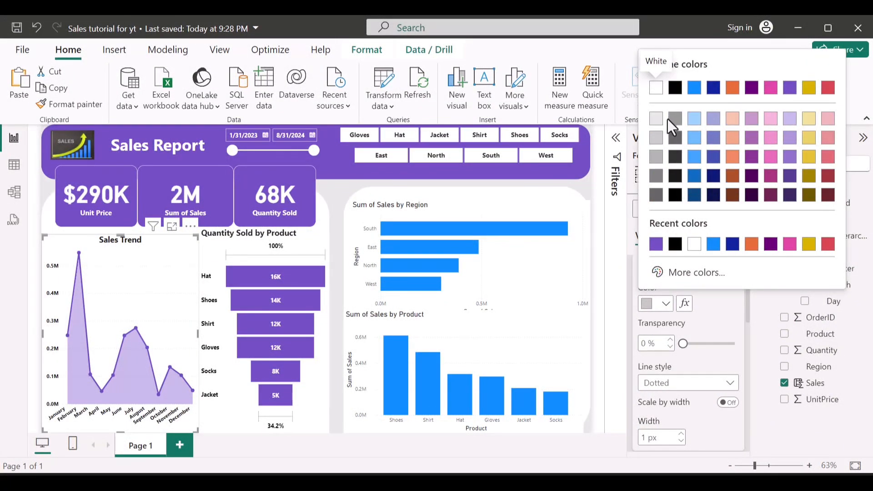
pyautogui.click(655, 197)
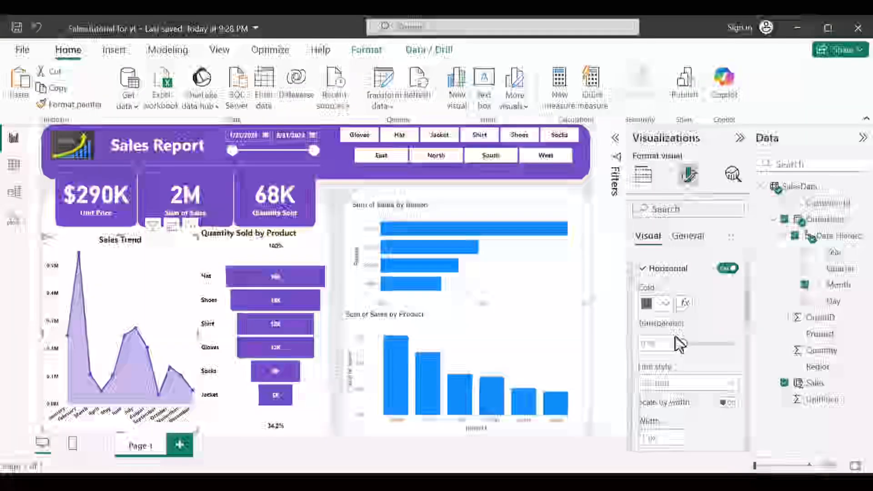
pyautogui.scroll(-1, 675, 337)
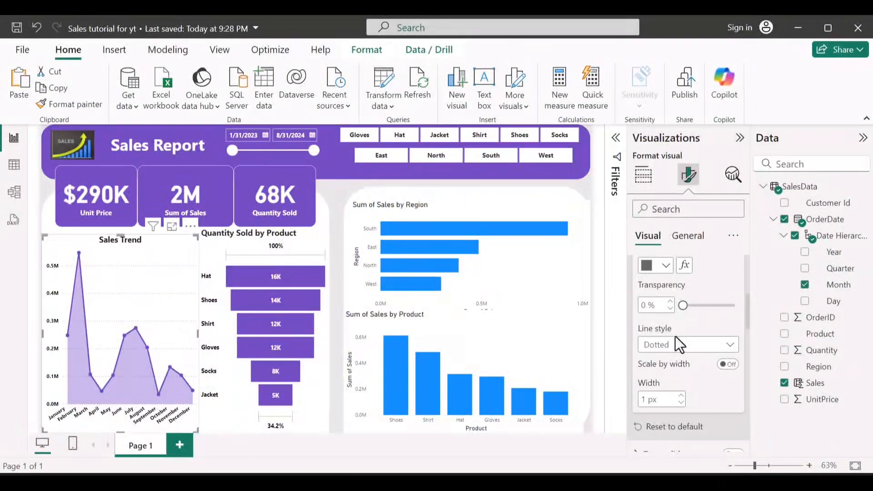
pyautogui.scroll(5, 722, 336)
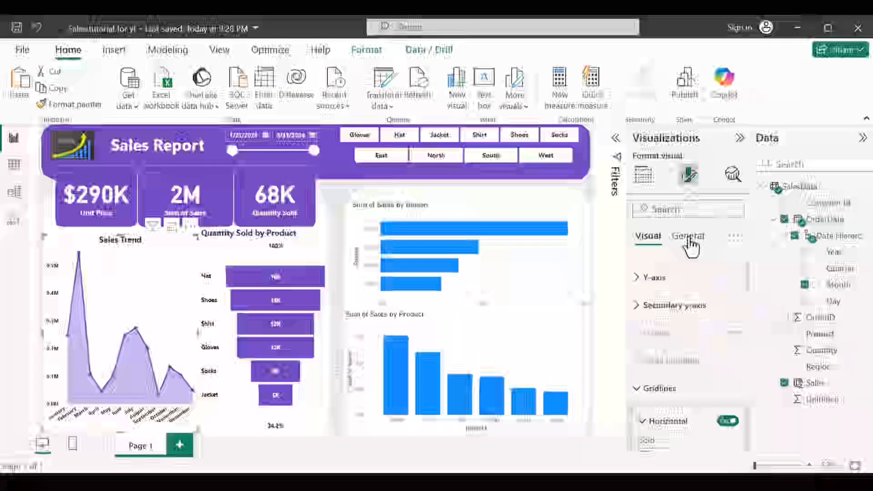
# Step: Change the line chart's title text to "Monthly Sales Trend"
pyautogui.click(689, 242)
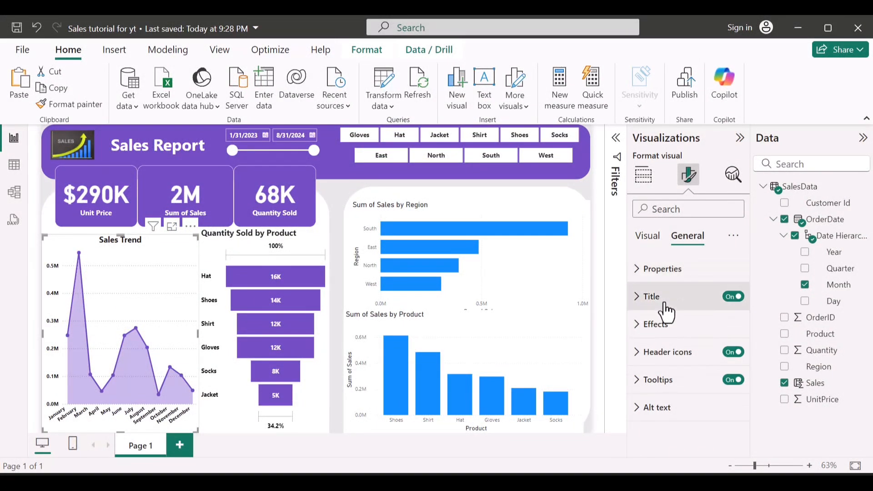
pyautogui.click(665, 305)
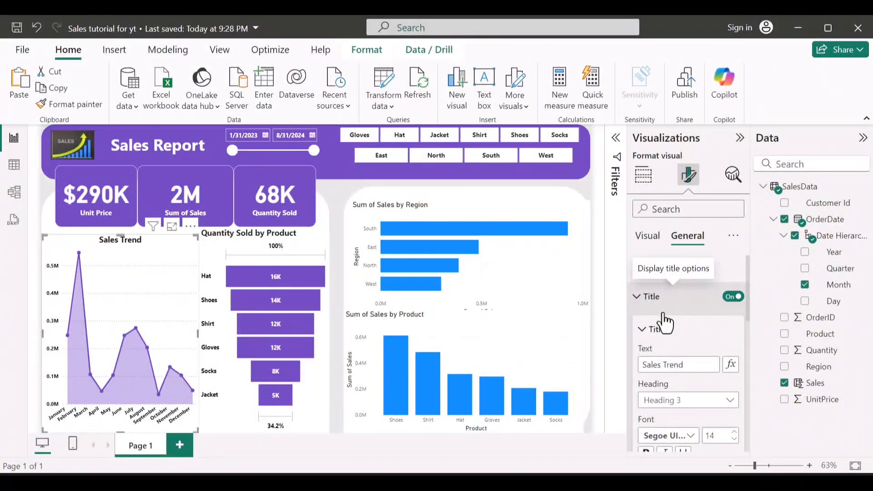
pyautogui.click(639, 365)
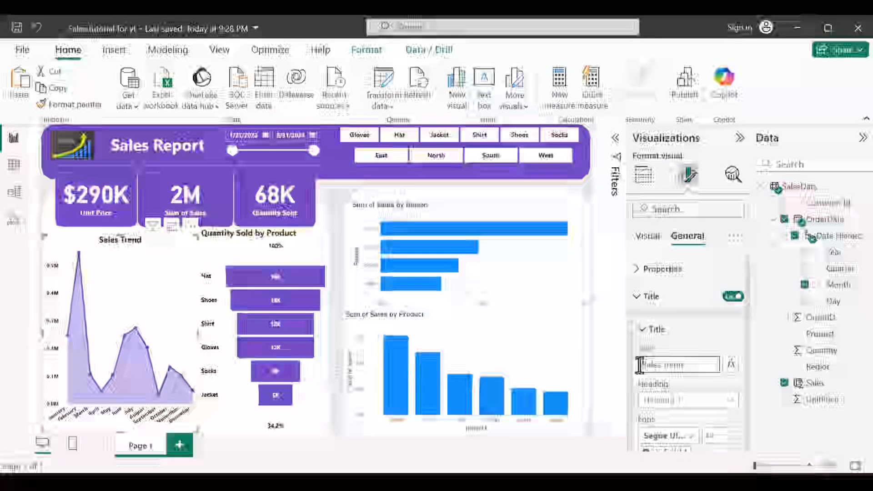
pyautogui.write('Mo')
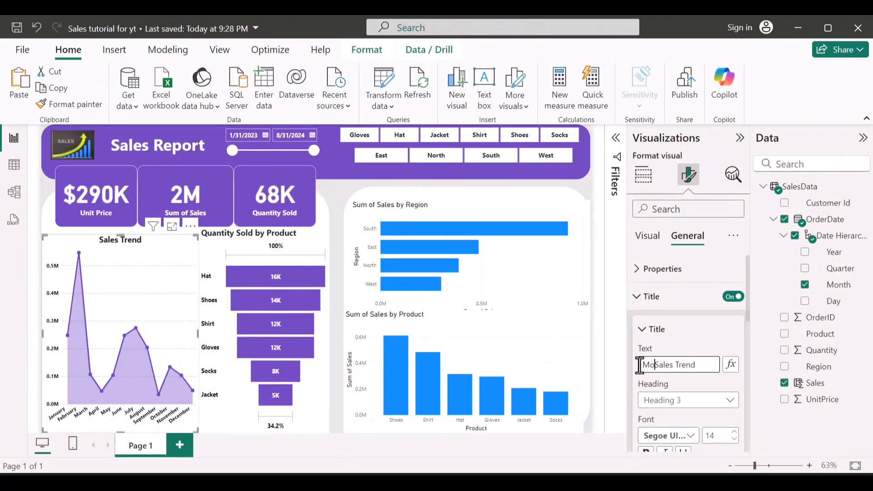
pyautogui.write('nthly Sales')
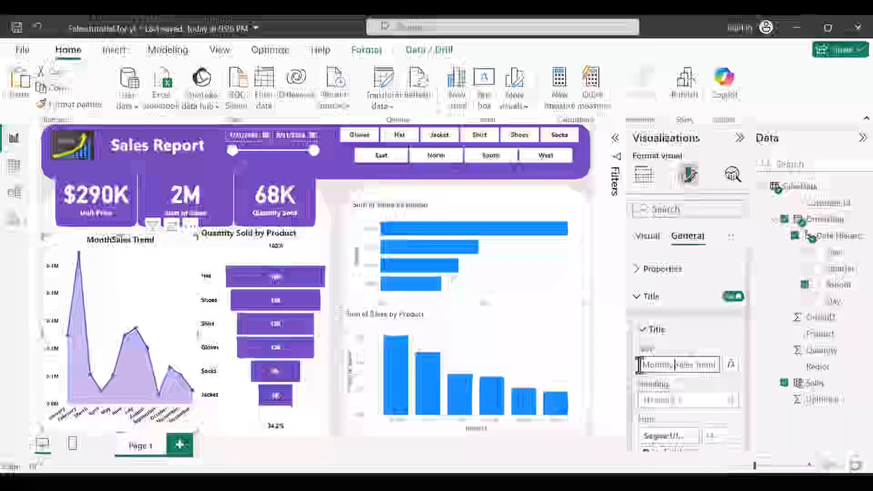
# Step: Left-align the title of the Monthly Sales Trend chart
pyautogui.scroll(-5, 673, 378)
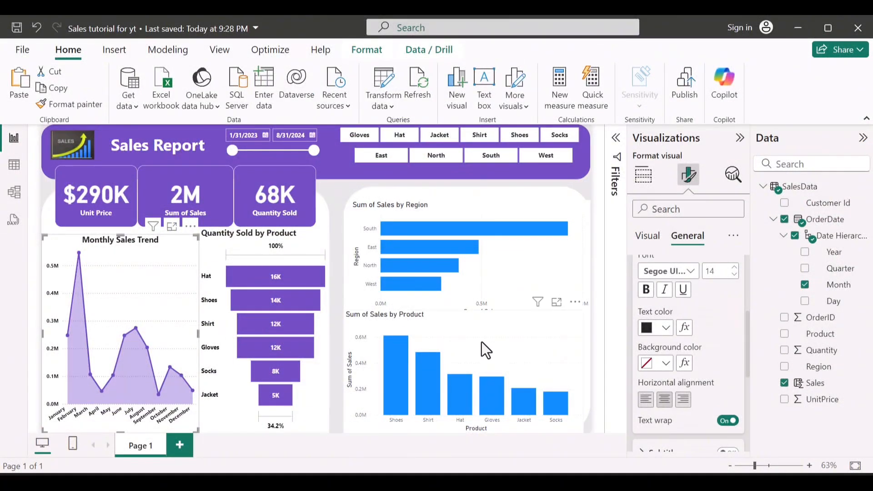
pyautogui.click(645, 400)
pyautogui.scroll(-3, 645, 406)
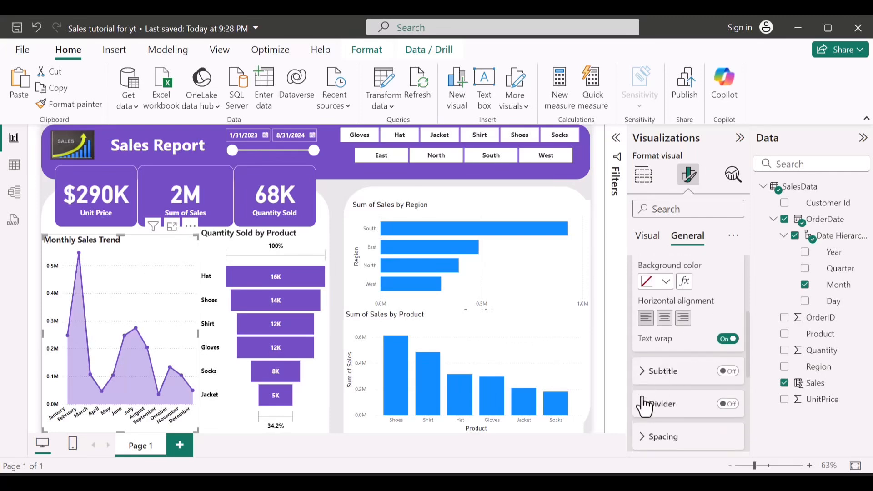
pyautogui.scroll(8, 649, 325)
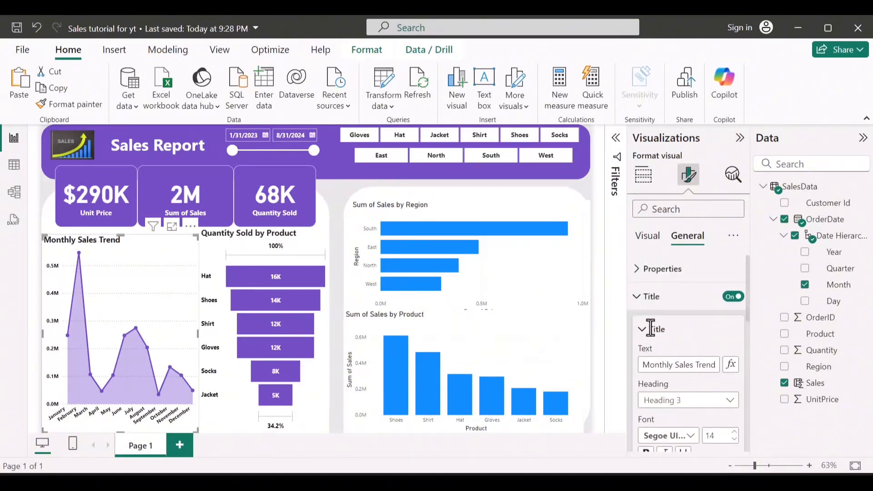
pyautogui.click(657, 296)
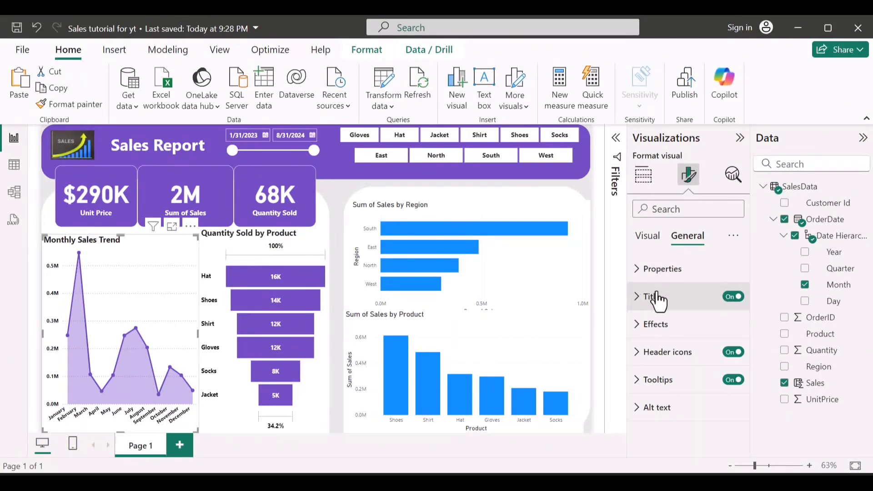
# Step: Turn off the background of the Monthly Sales Trend chart and of the Quantity Sold by Product funnel
pyautogui.click(657, 328)
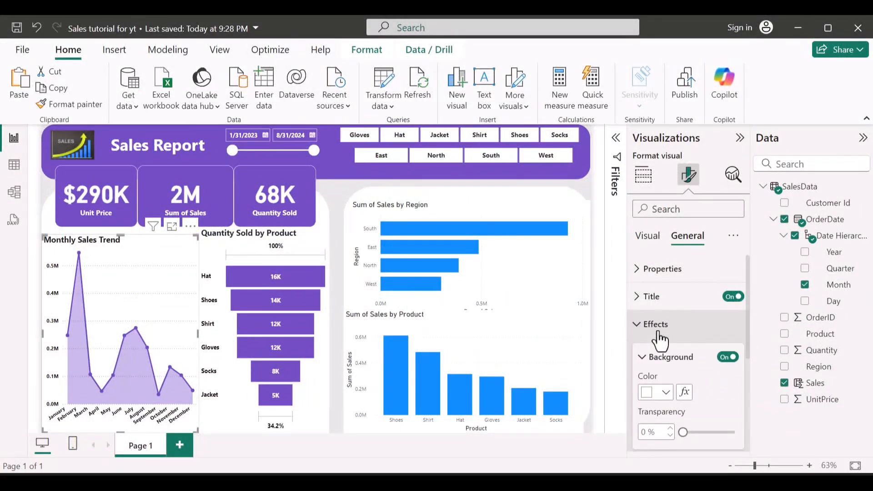
pyautogui.click(728, 357)
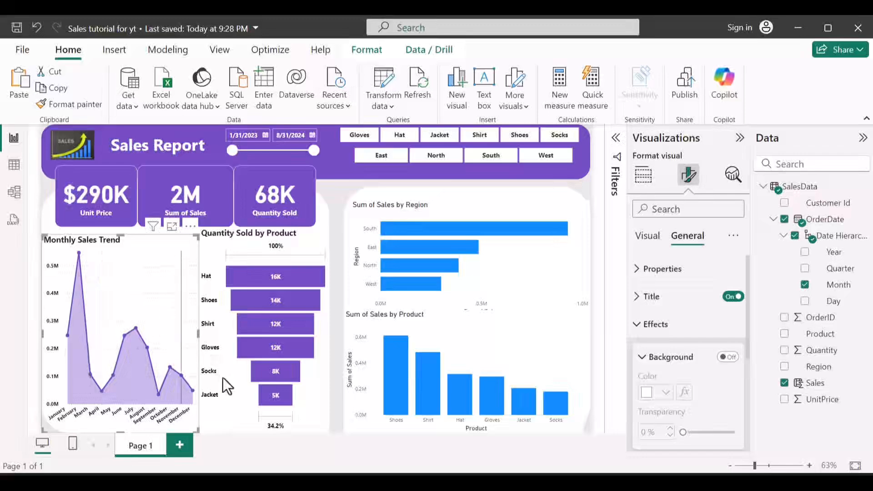
pyautogui.click(228, 400)
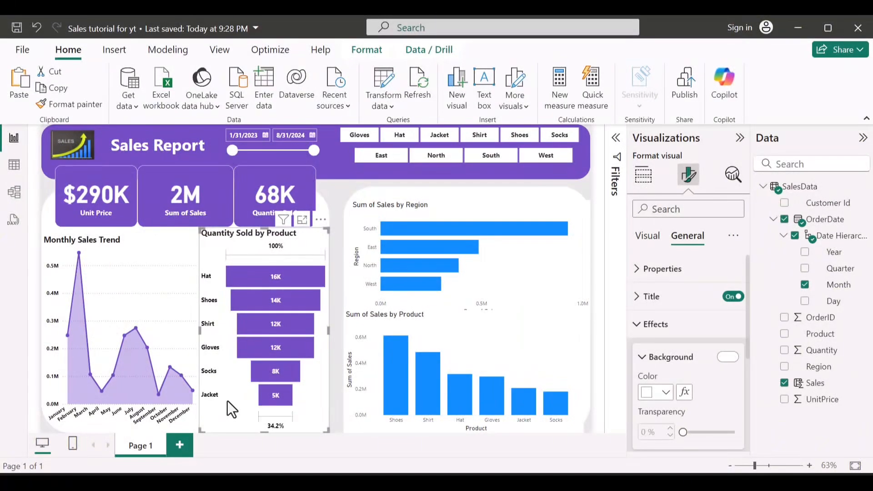
pyautogui.scroll(-4, 677, 352)
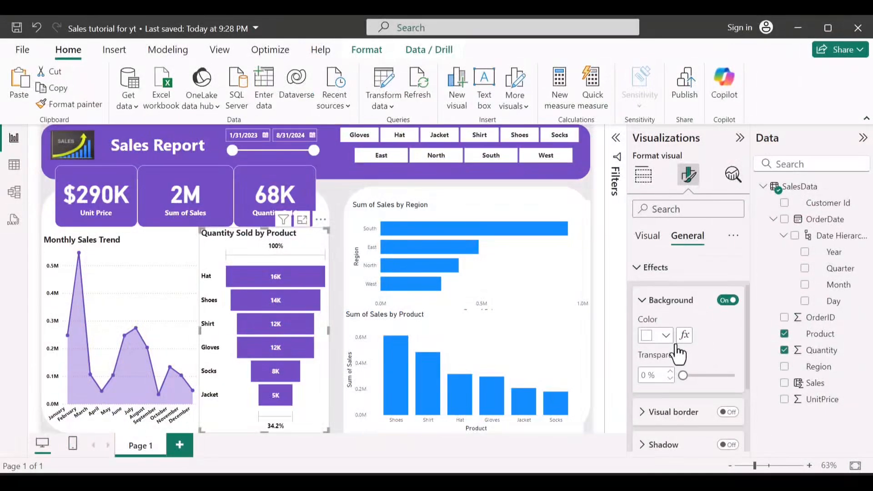
pyautogui.scroll(4, 677, 353)
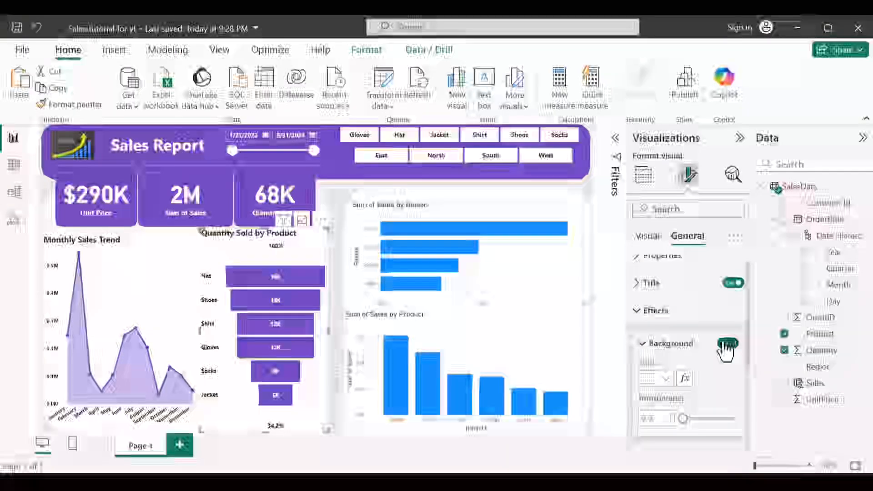
pyautogui.click(727, 343)
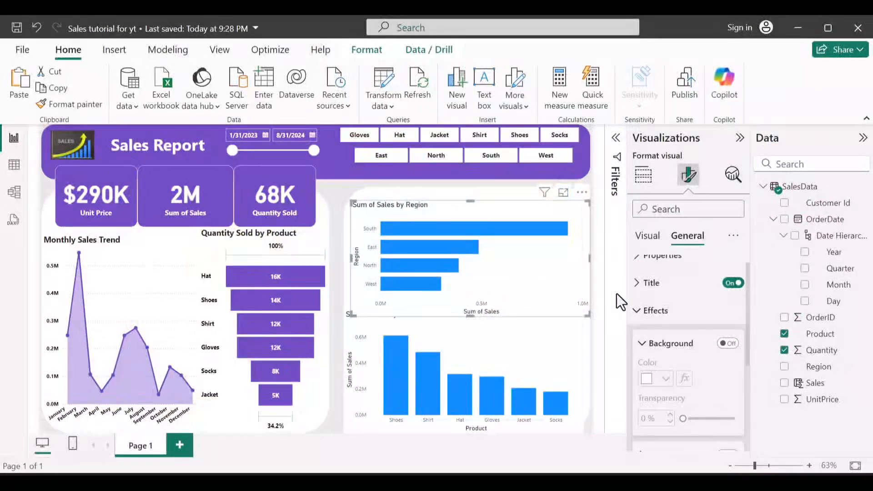
# Step: Shorten the title text of the region bar chart to "Sales by Region"
pyautogui.scroll(1, 664, 314)
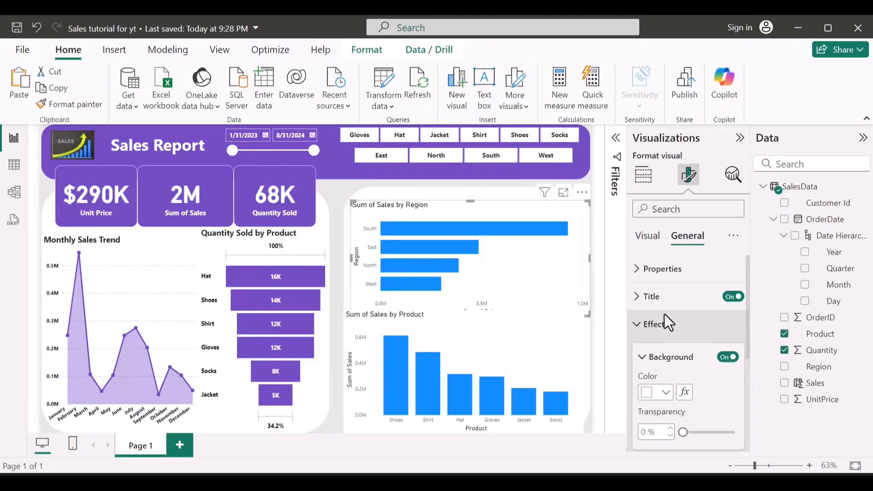
pyautogui.click(647, 299)
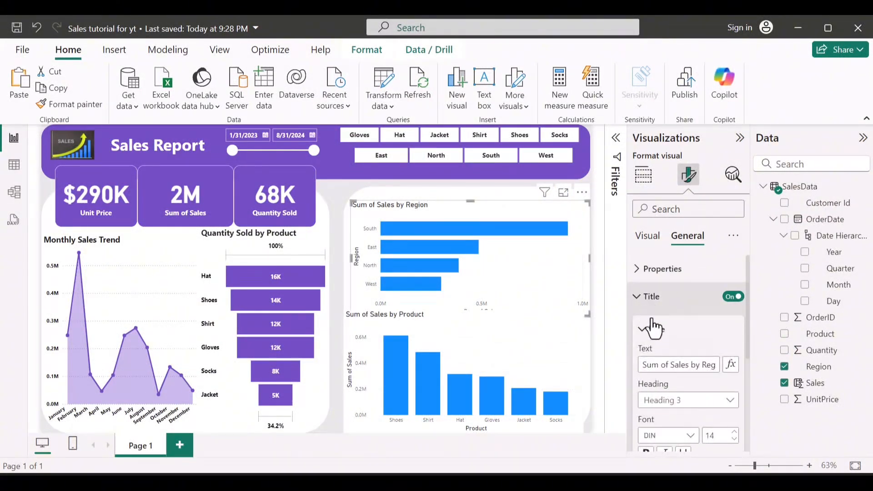
pyautogui.click(669, 364)
pyautogui.press('BackSpace')
pyautogui.press('BackSpace')
pyautogui.press('BackSpace')
pyautogui.press('BackSpace')
pyautogui.press('BackSpace')
pyautogui.press('BackSpace')
pyautogui.press('BackSpace')
pyautogui.scroll(-2, 670, 364)
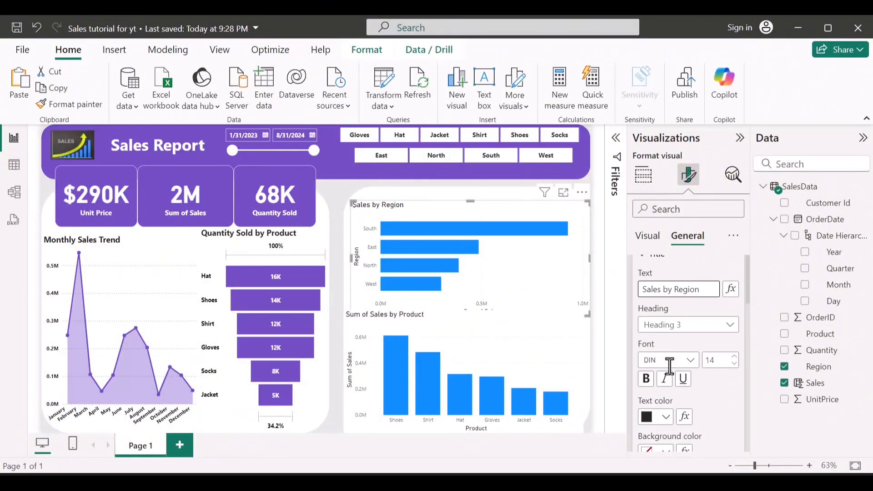
pyautogui.scroll(1, 656, 353)
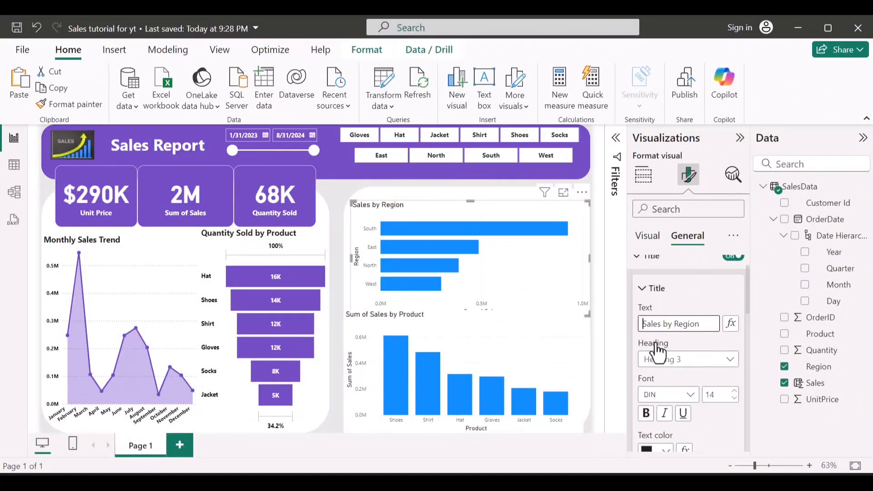
pyautogui.moveTo(656, 353)
pyautogui.scroll(1, 656, 353)
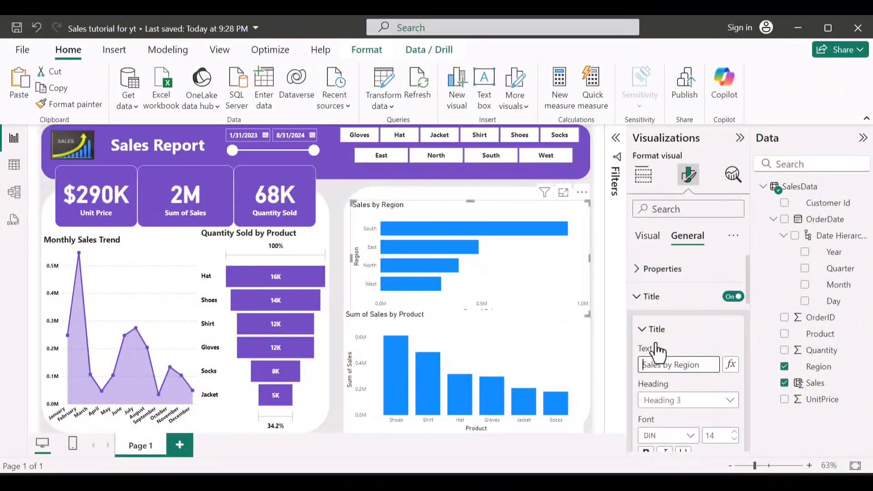
pyautogui.click(660, 296)
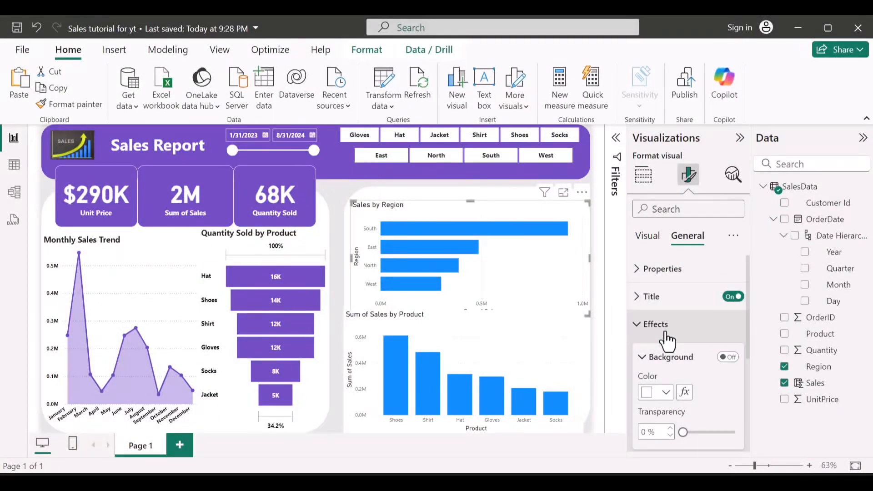
pyautogui.click(665, 325)
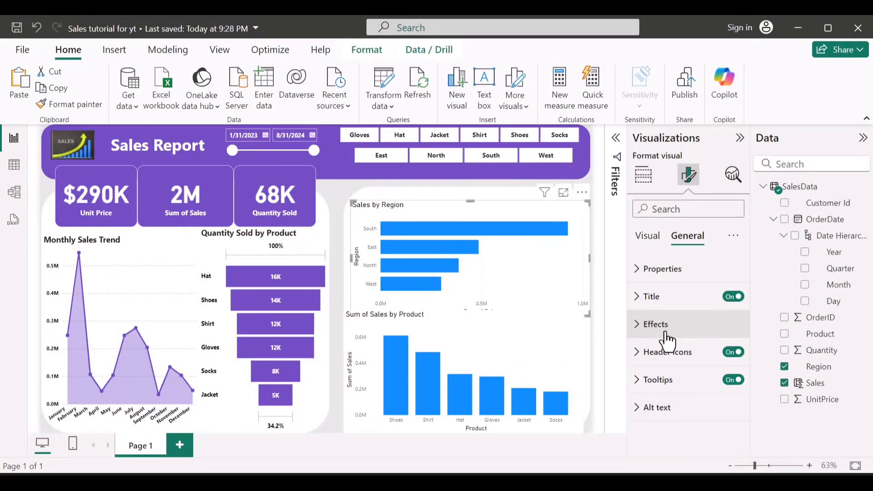
# Step: Make the Y-axis values of the Sales by Region chart black (#000000) and bold
pyautogui.click(645, 236)
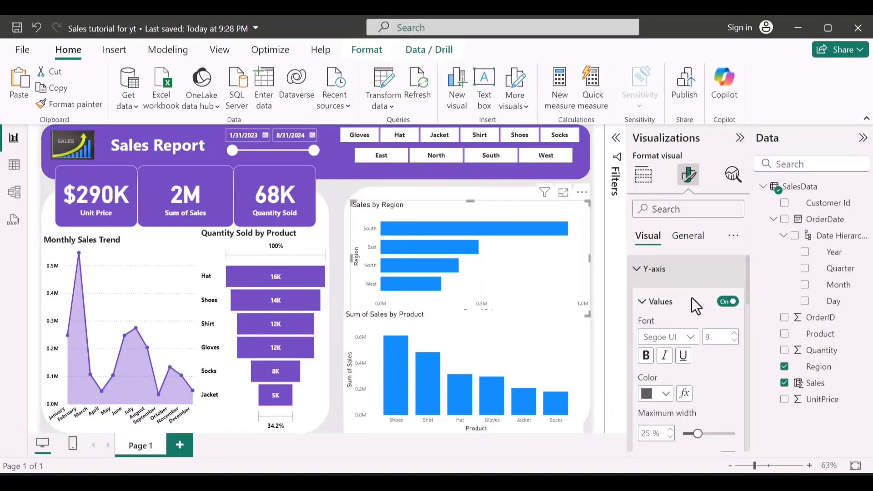
pyautogui.click(667, 394)
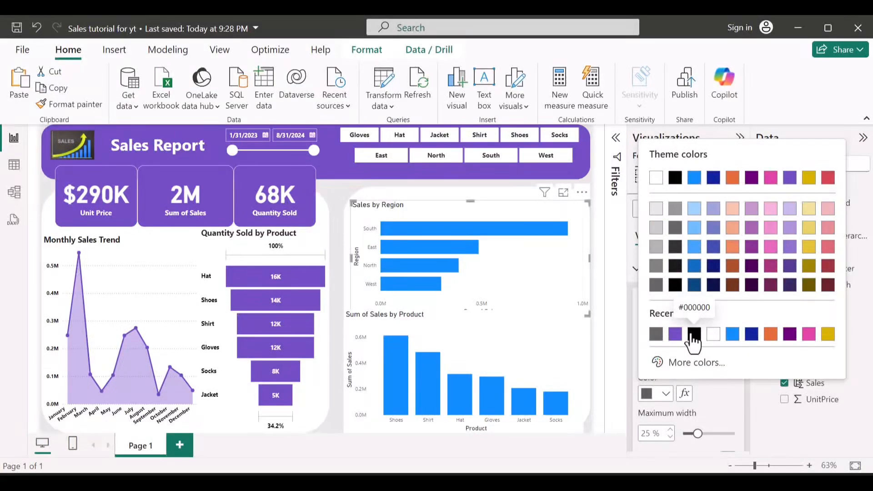
pyautogui.click(694, 335)
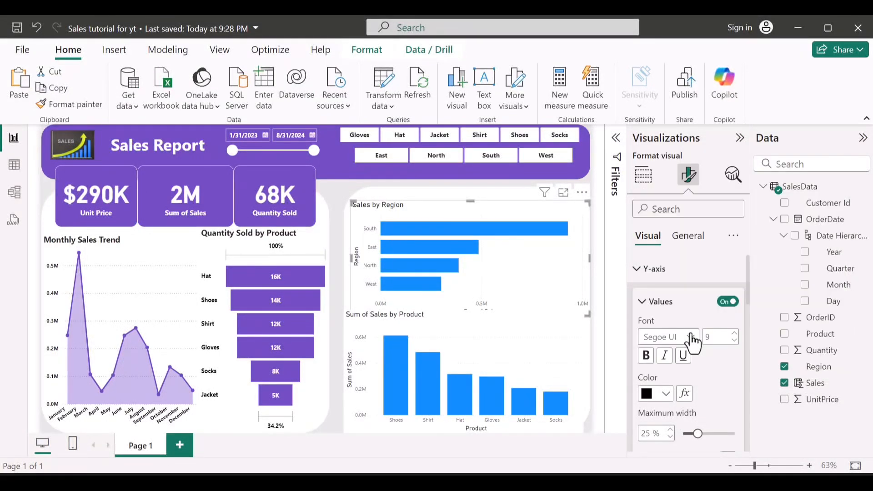
pyautogui.click(643, 361)
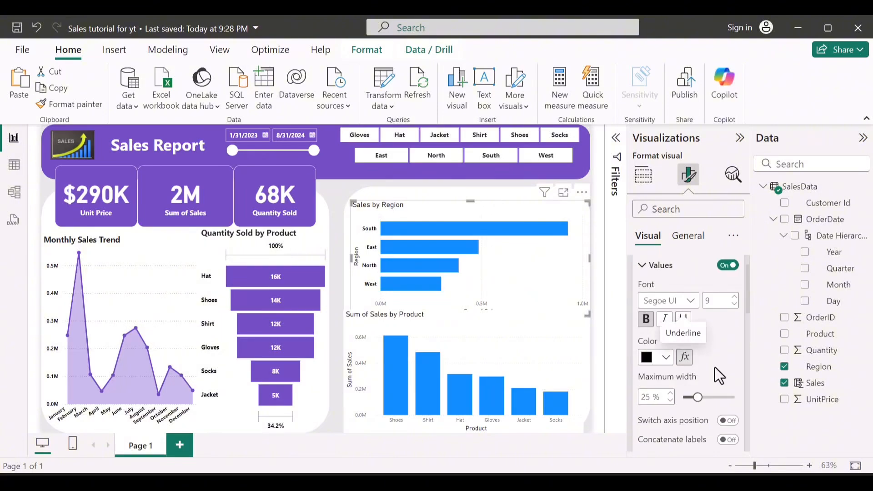
# Step: Turn off the Y-axis title of the Sales by Region chart
pyautogui.scroll(-3, 709, 331)
pyautogui.scroll(-3, 705, 326)
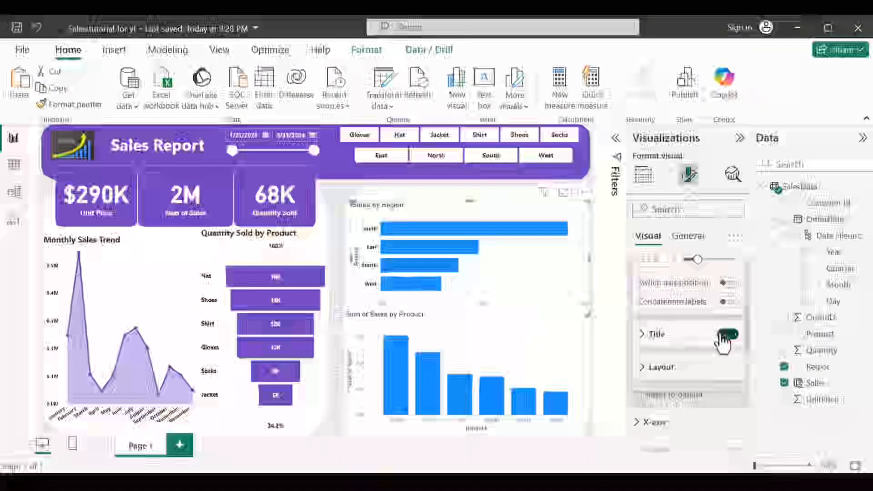
pyautogui.scroll(-5, 723, 341)
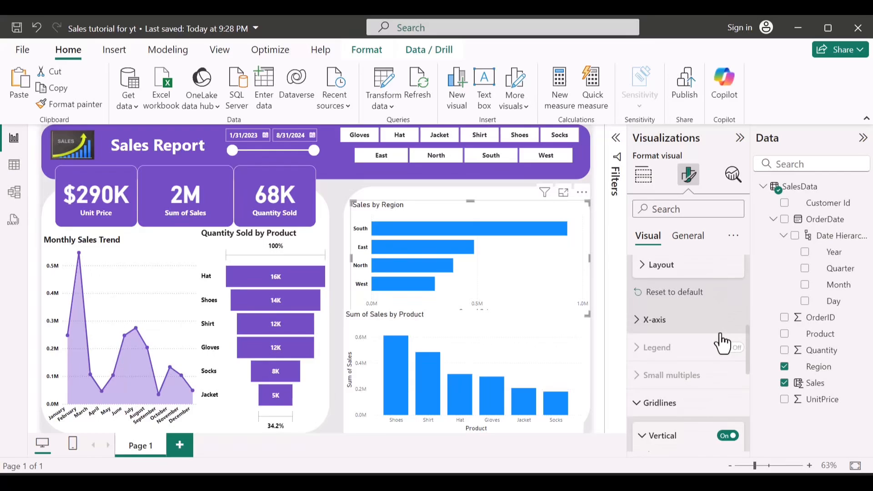
# Step: Turn off the X-axis values and the X-axis title of the Sales by Region chart
pyautogui.click(695, 326)
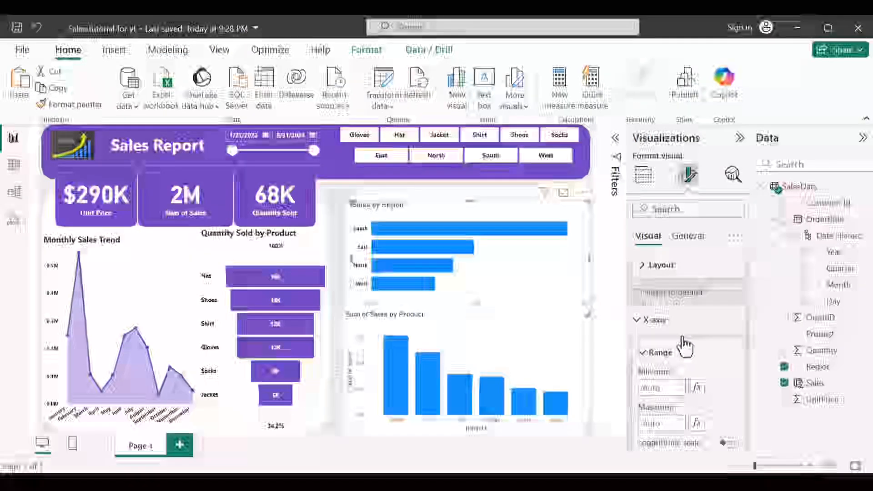
pyautogui.scroll(-4, 683, 345)
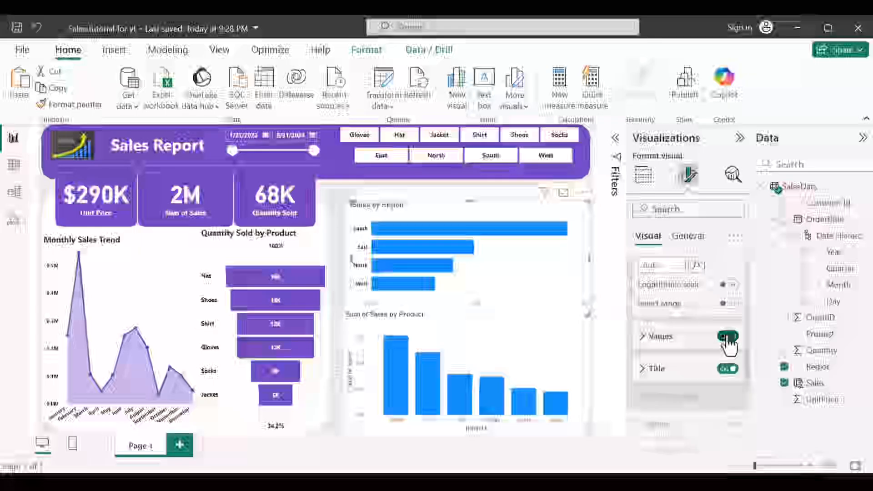
pyautogui.click(727, 337)
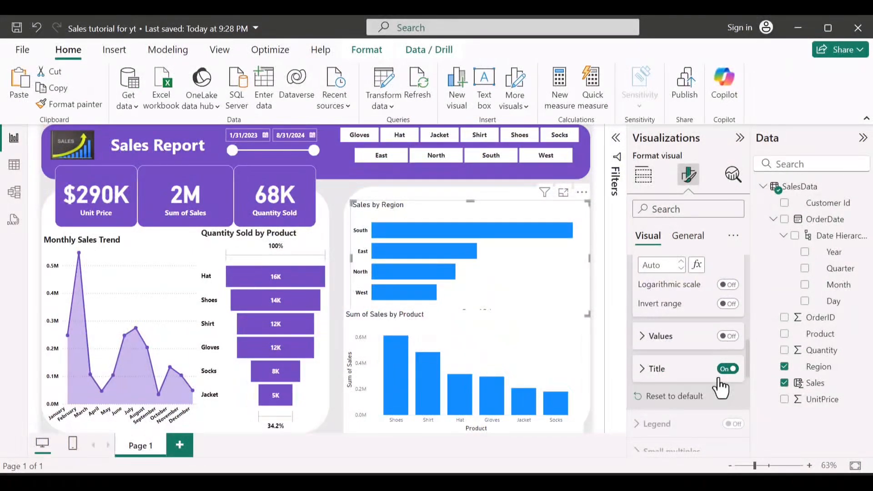
pyautogui.click(720, 376)
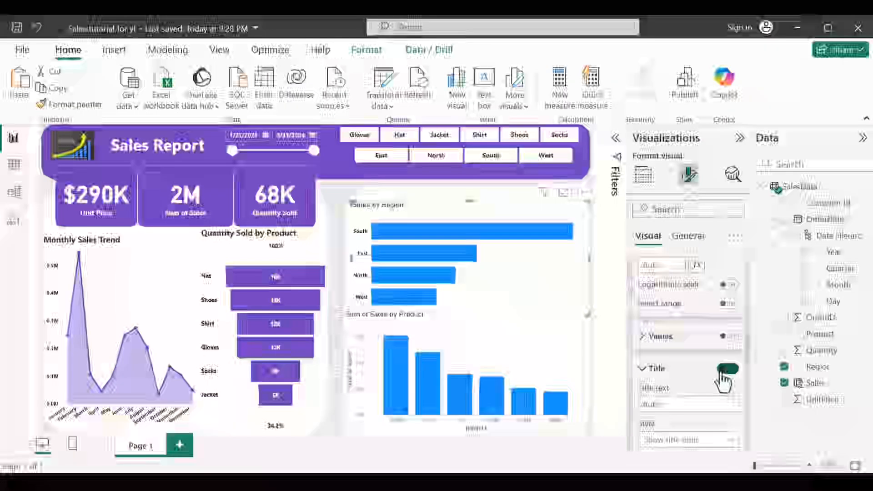
# Step: Turn on data labels for the Sales by Region chart and set its bars to the recently used purple
pyautogui.scroll(-10, 722, 382)
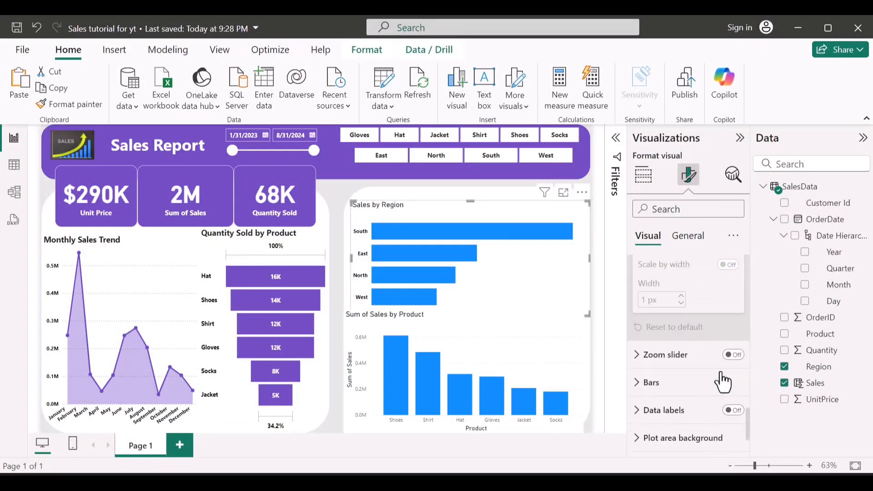
pyautogui.click(729, 411)
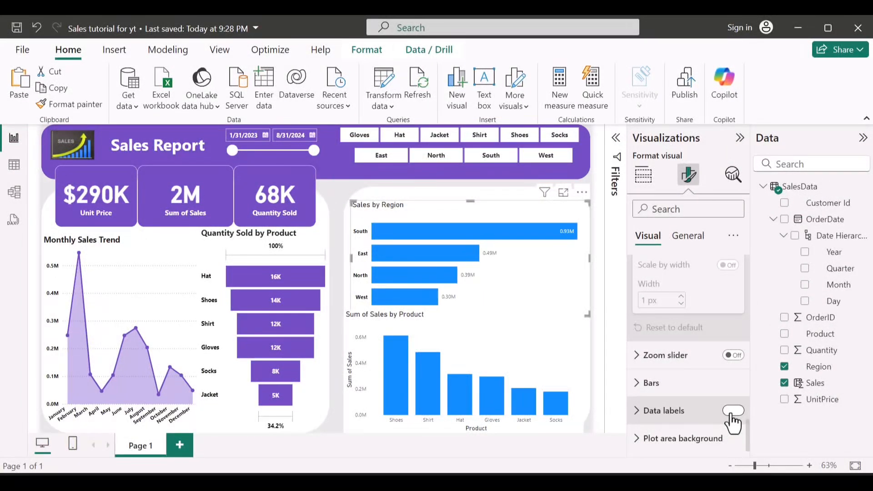
pyautogui.click(664, 389)
pyautogui.scroll(-2, 664, 389)
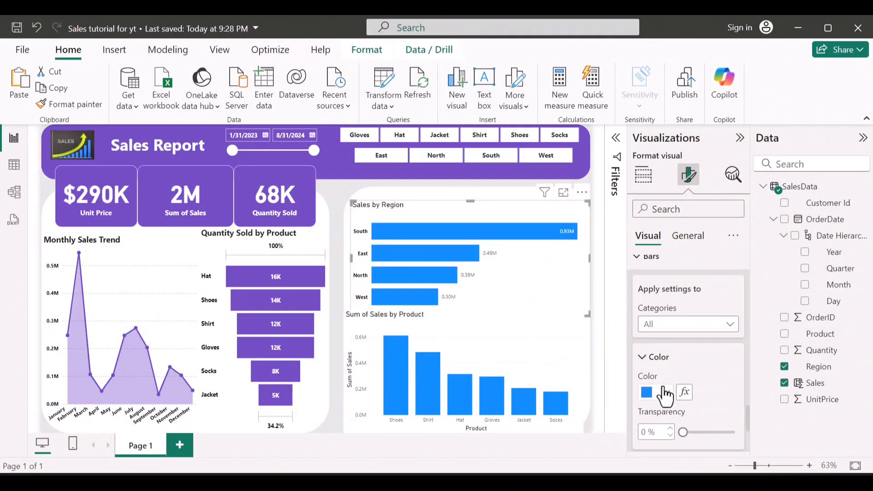
pyautogui.click(663, 393)
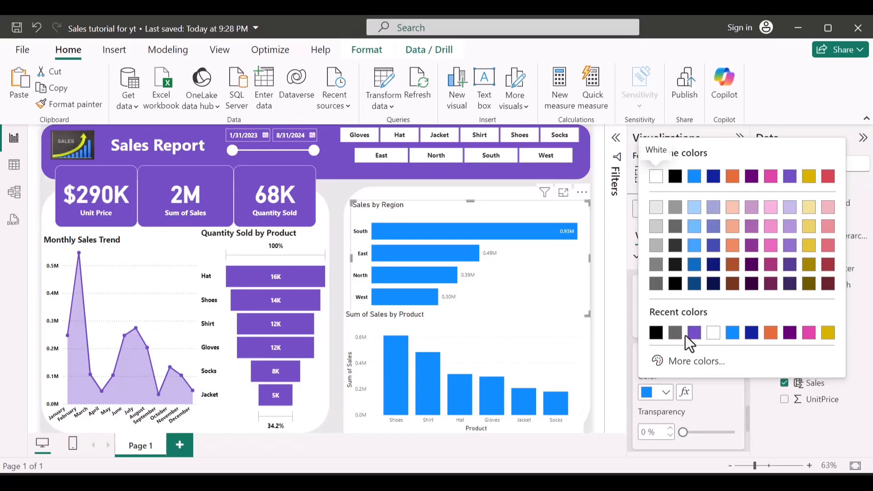
pyautogui.click(694, 333)
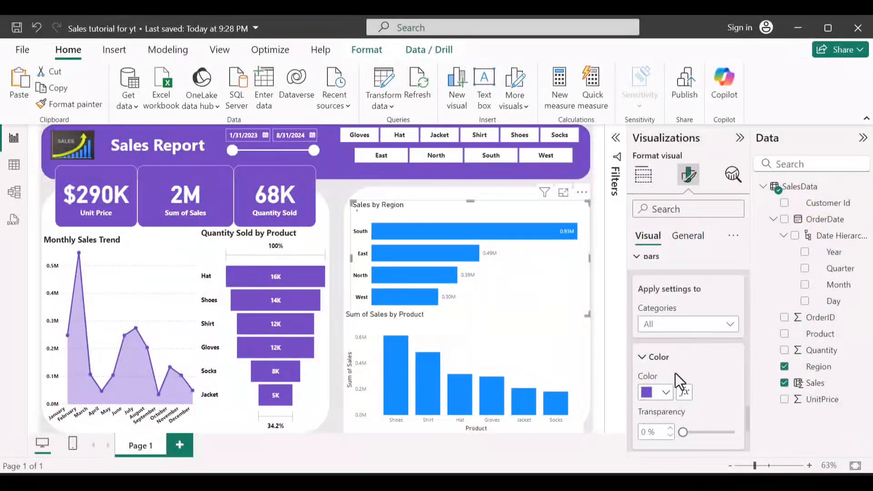
# Step: Make the data label values of the Sales by Region chart bold, black and font size 10
pyautogui.scroll(-3, 669, 389)
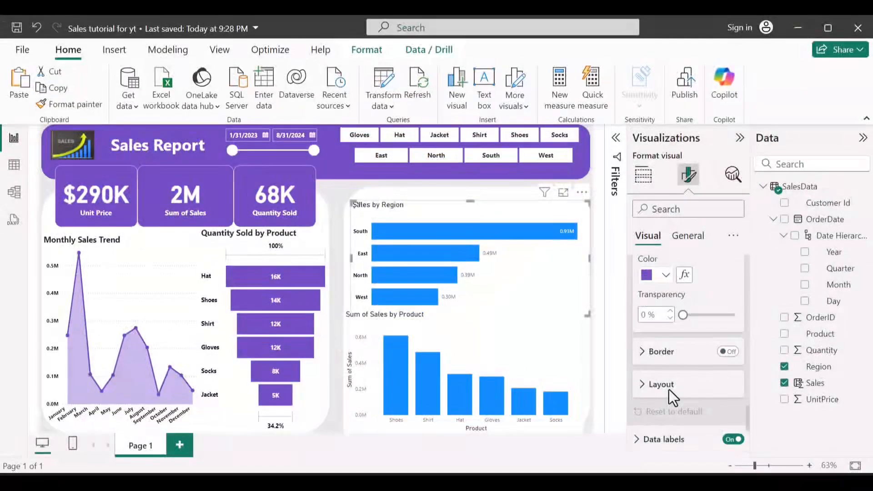
pyautogui.scroll(-1, 674, 359)
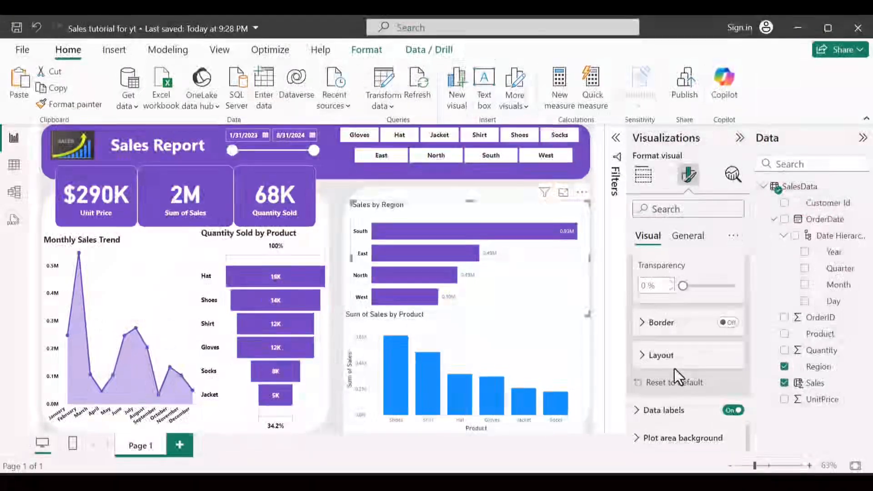
pyautogui.click(672, 426)
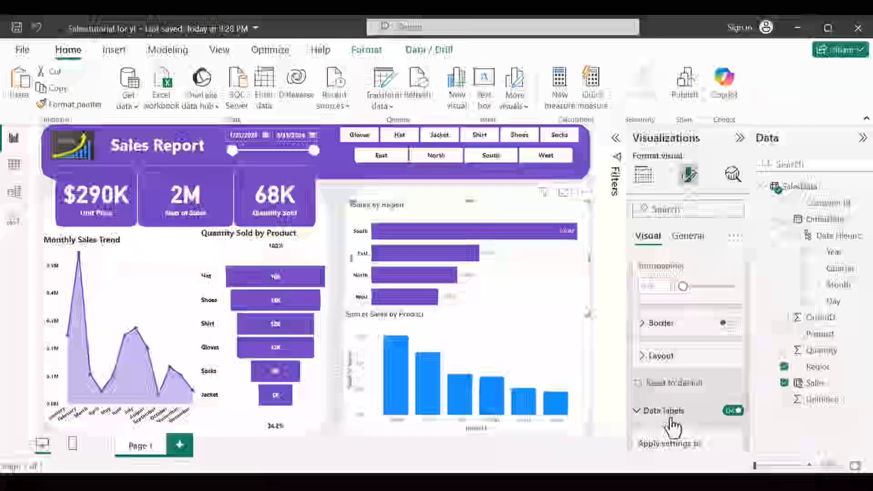
pyautogui.scroll(-2, 672, 425)
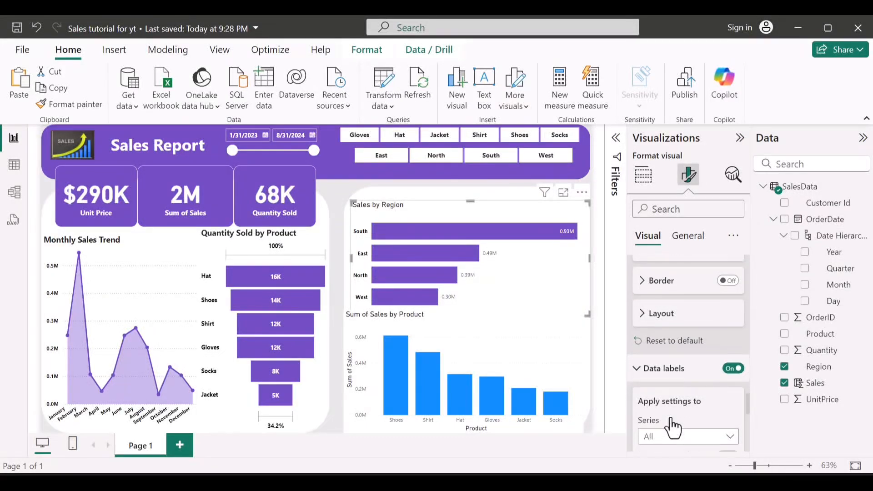
pyautogui.scroll(-6, 674, 363)
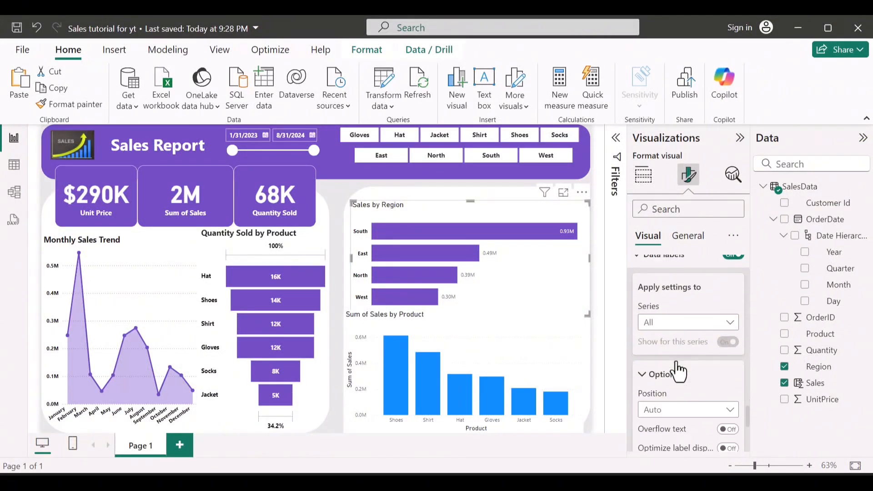
pyautogui.scroll(-2, 677, 371)
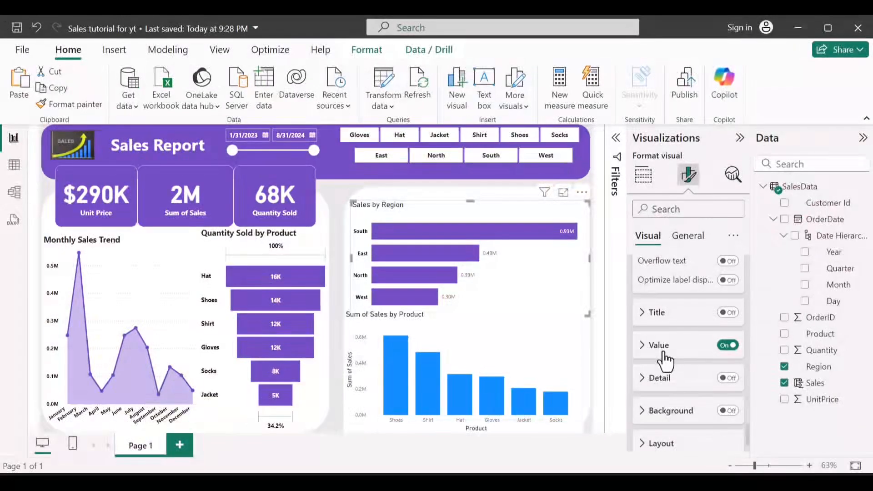
pyautogui.click(665, 360)
pyautogui.scroll(-2, 664, 364)
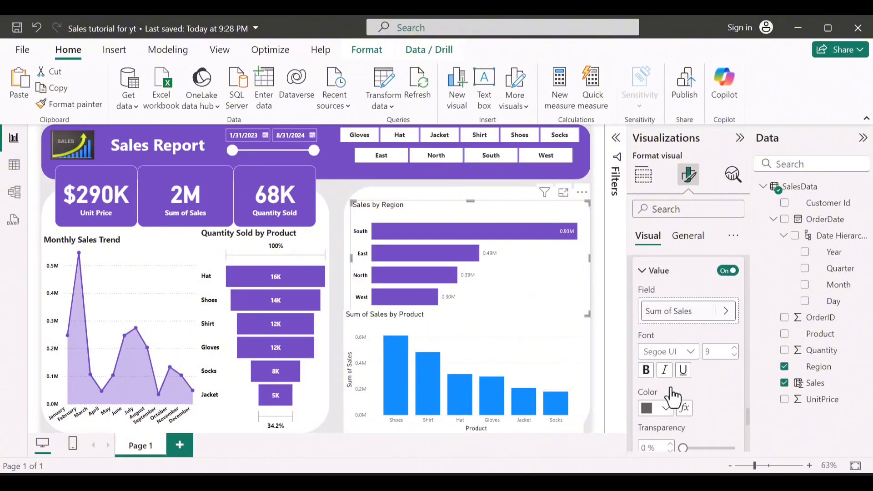
pyautogui.click(646, 369)
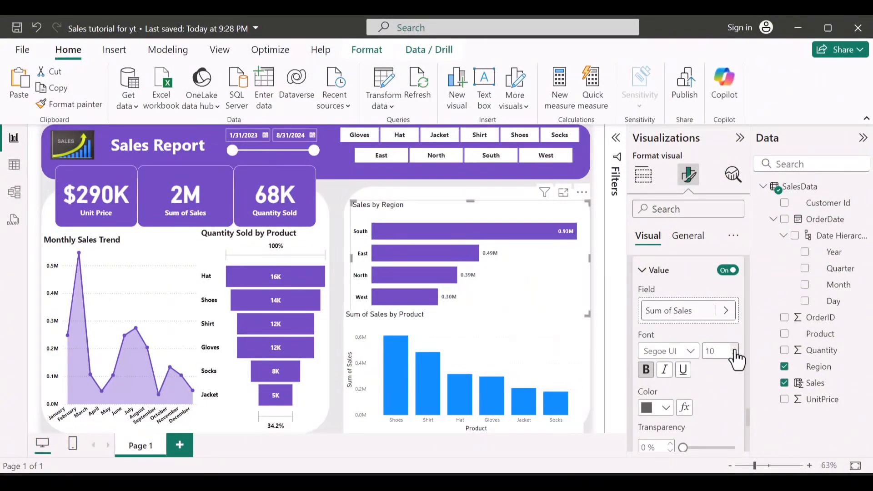
pyautogui.click(666, 408)
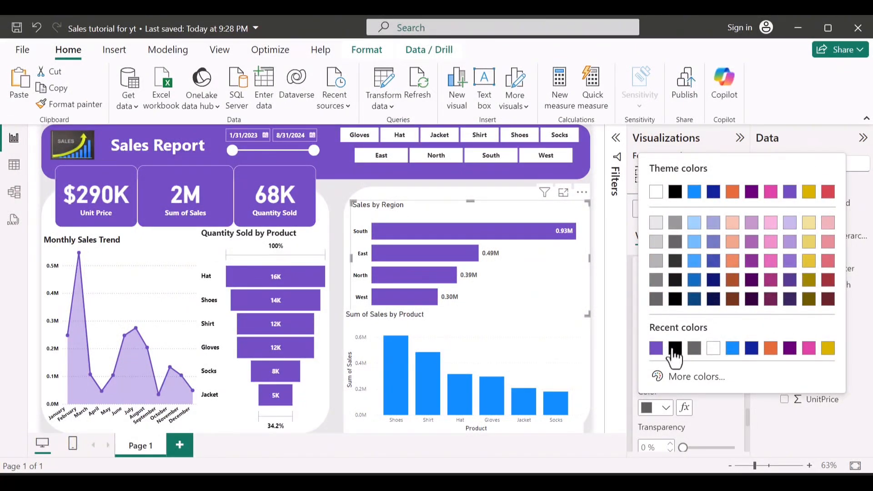
pyautogui.click(675, 349)
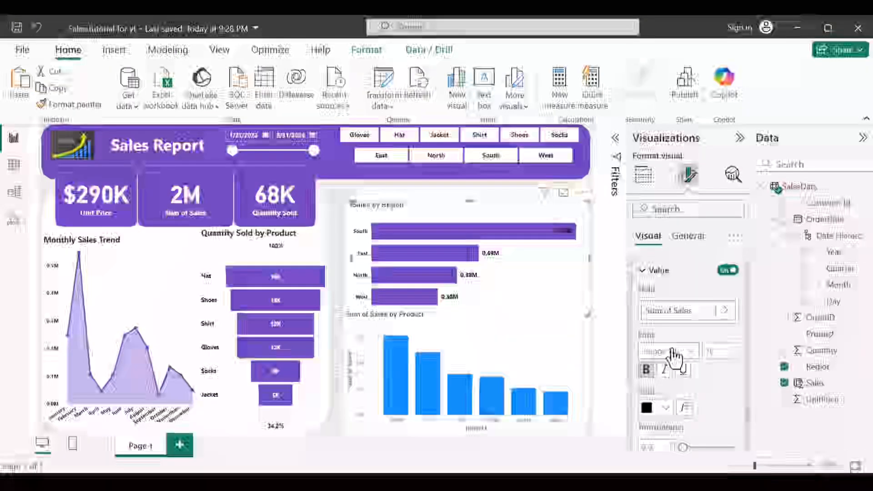
# Step: Set the display units of the Sales by Region data labels to Thousands
pyautogui.scroll(-2, 699, 385)
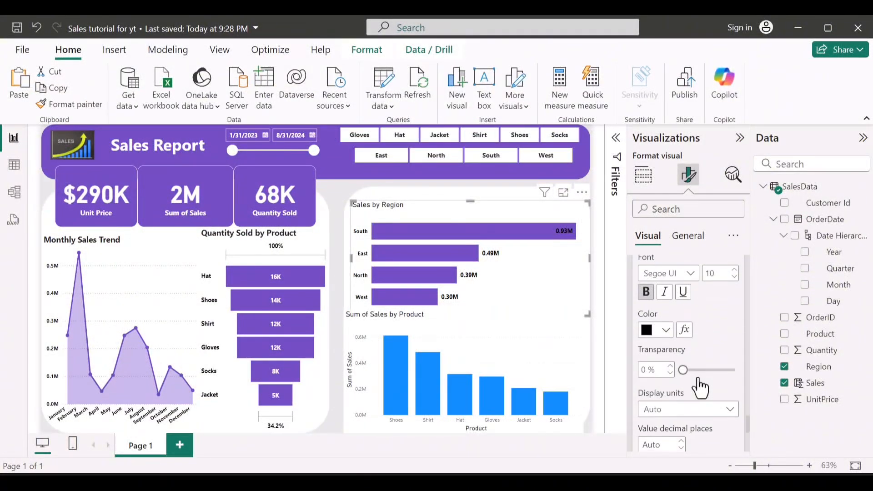
pyautogui.click(698, 417)
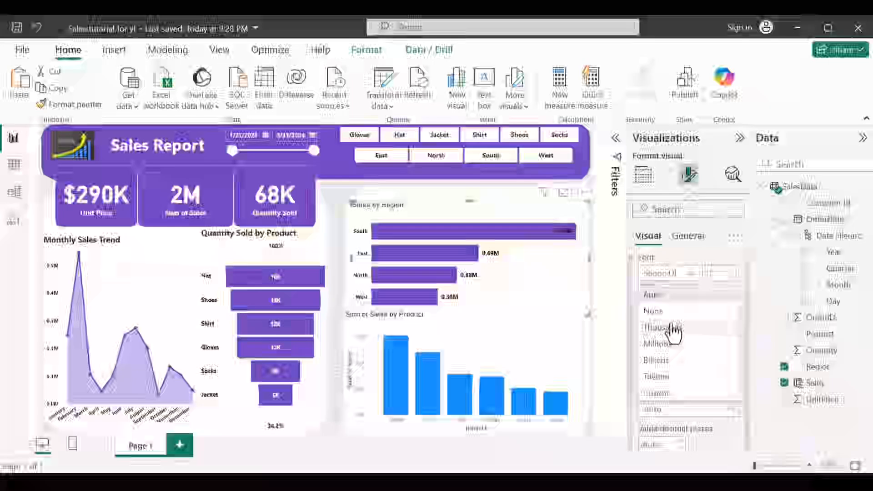
pyautogui.press('Escape')
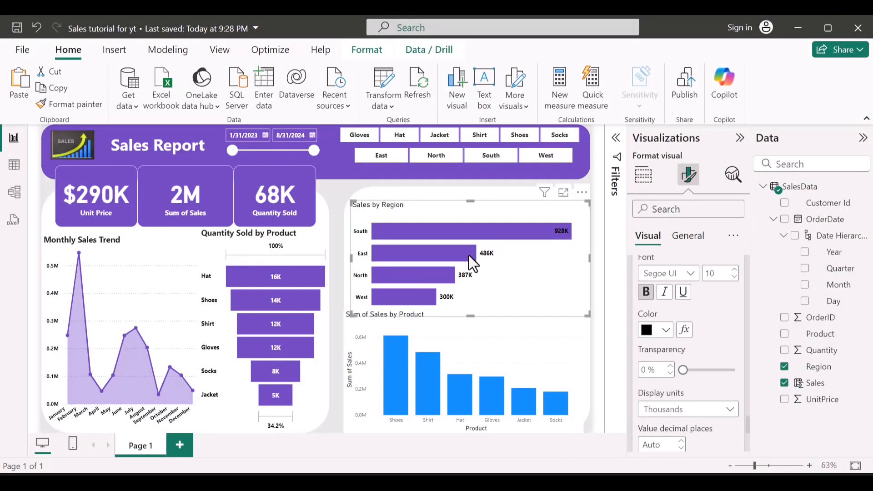
# Step: Position the Sales by Region data labels at Outside end and nudge the chart slightly upward
pyautogui.scroll(1, 725, 336)
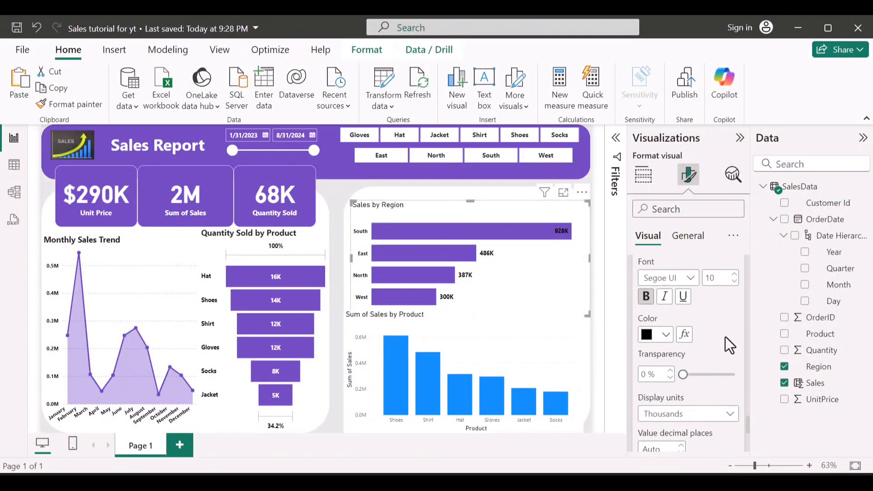
pyautogui.scroll(4, 724, 337)
pyautogui.scroll(-3, 725, 336)
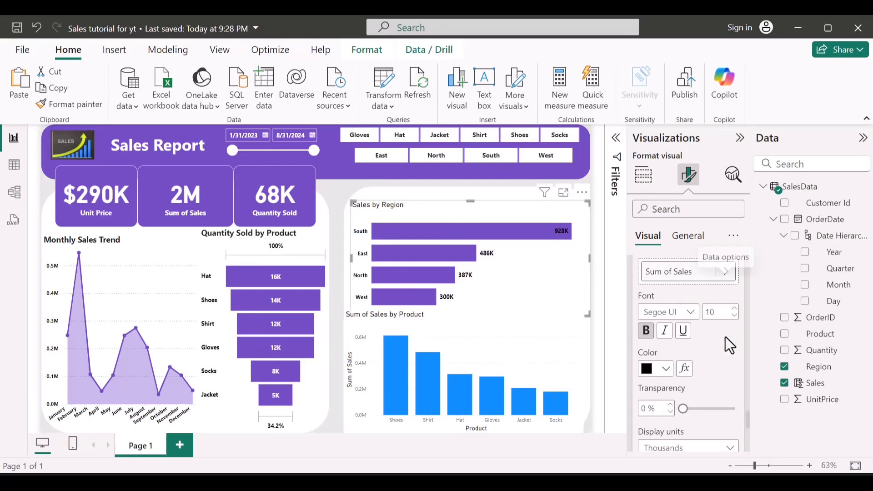
pyautogui.scroll(-5, 725, 337)
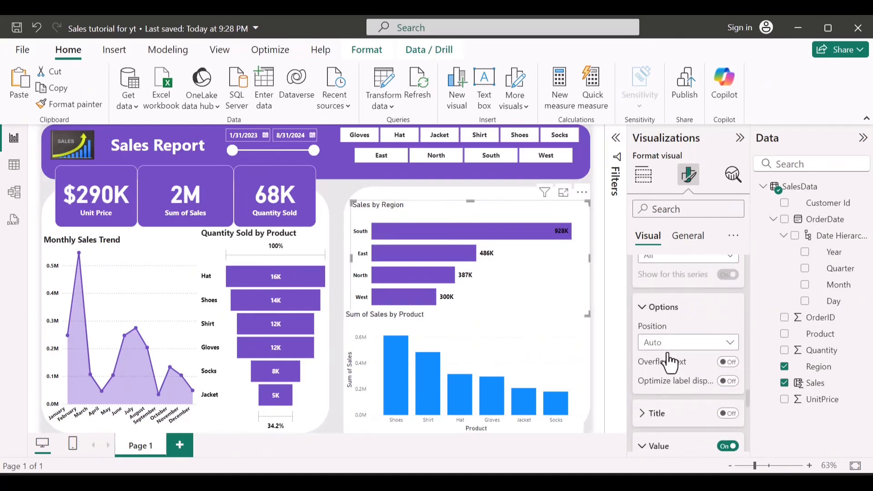
pyautogui.click(667, 347)
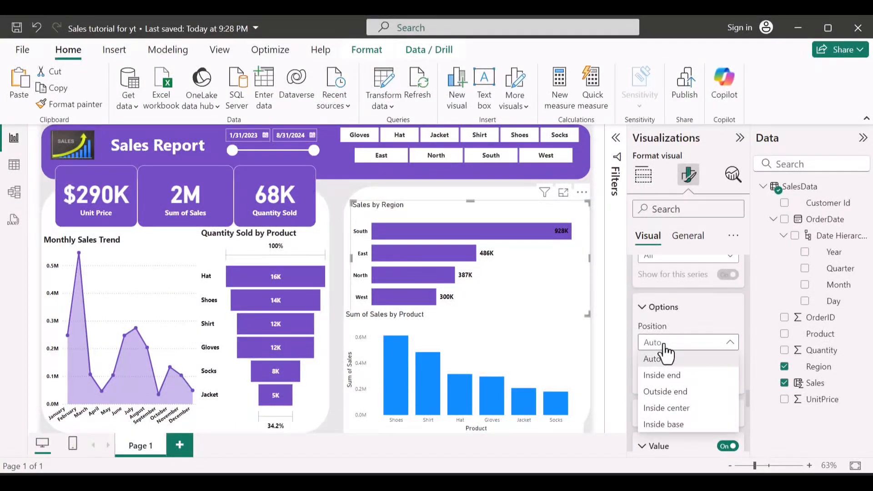
pyautogui.click(663, 395)
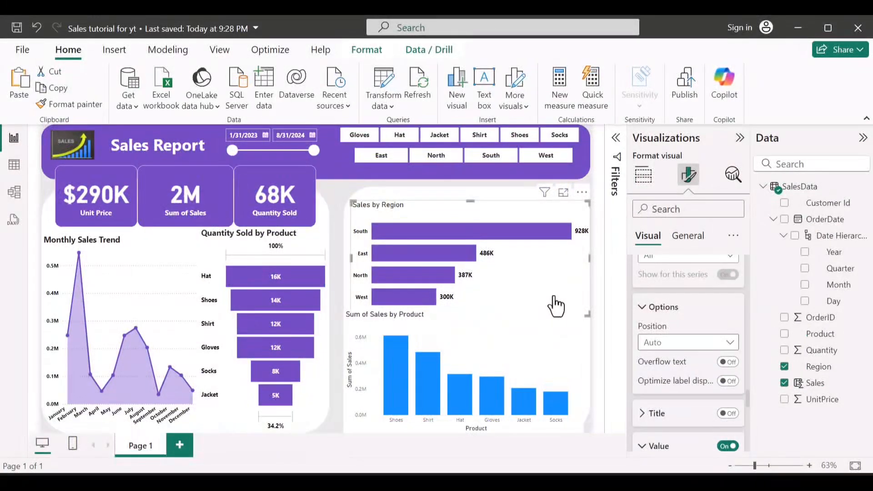
pyautogui.moveTo(524, 282)
pyautogui.mouseDown()
pyautogui.moveTo(515, 284)
pyautogui.moveTo(524, 275)
pyautogui.mouseUp()
# Step: Change the Sales by Region chart's title font to Segoe UI Bold
pyautogui.scroll(6, 697, 304)
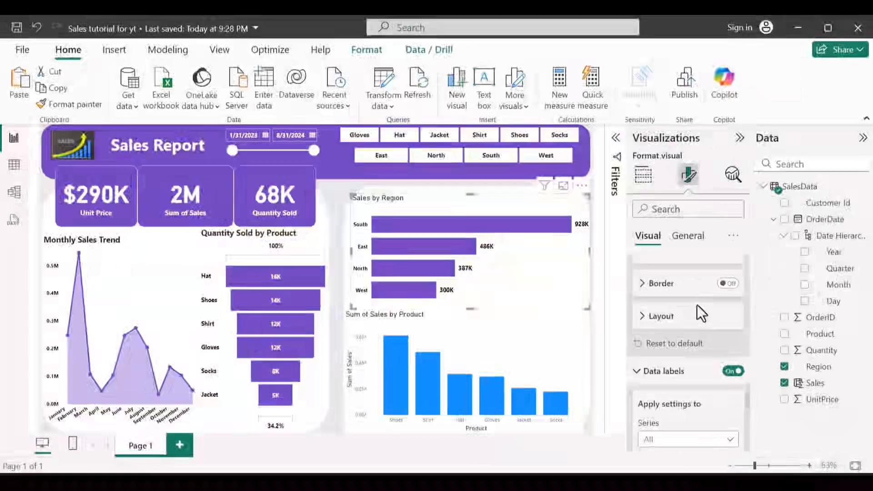
pyautogui.scroll(8, 697, 304)
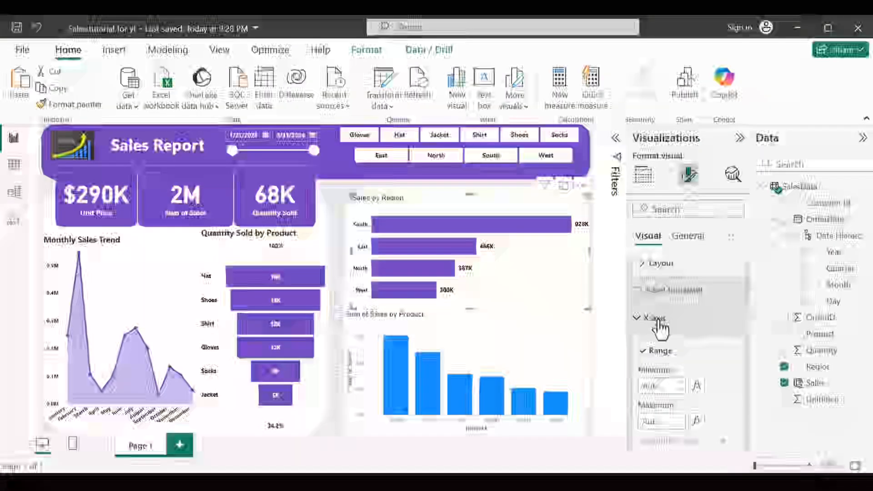
pyautogui.click(685, 244)
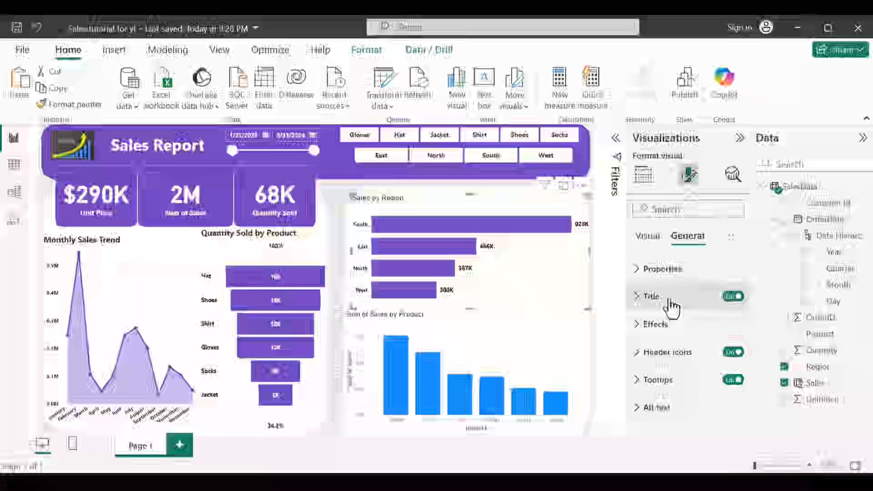
pyautogui.click(669, 300)
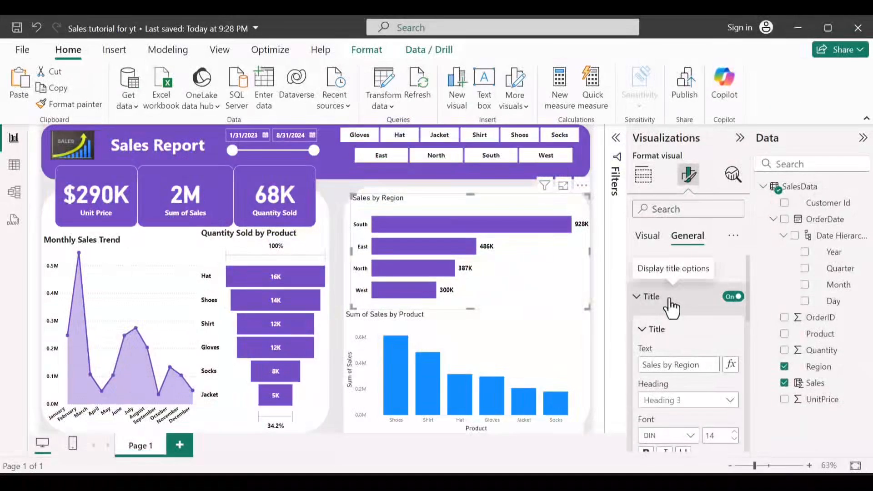
pyautogui.scroll(-1, 670, 419)
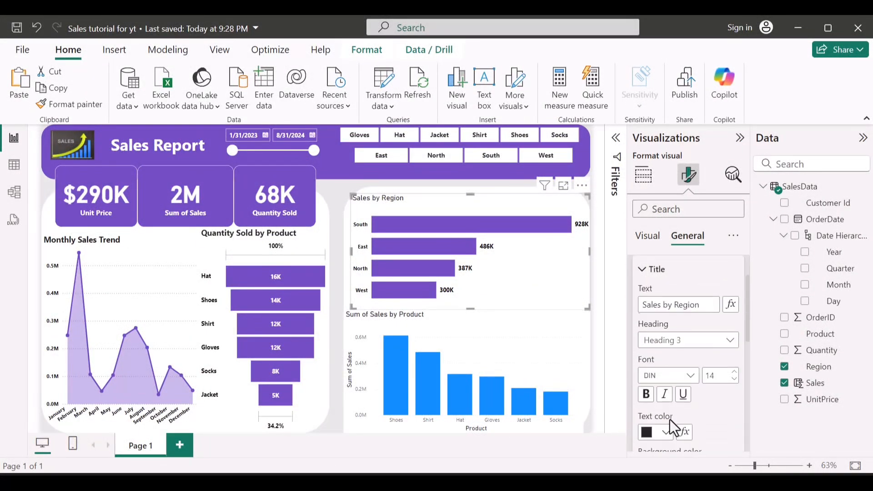
pyautogui.click(690, 377)
pyautogui.scroll(-5, 686, 250)
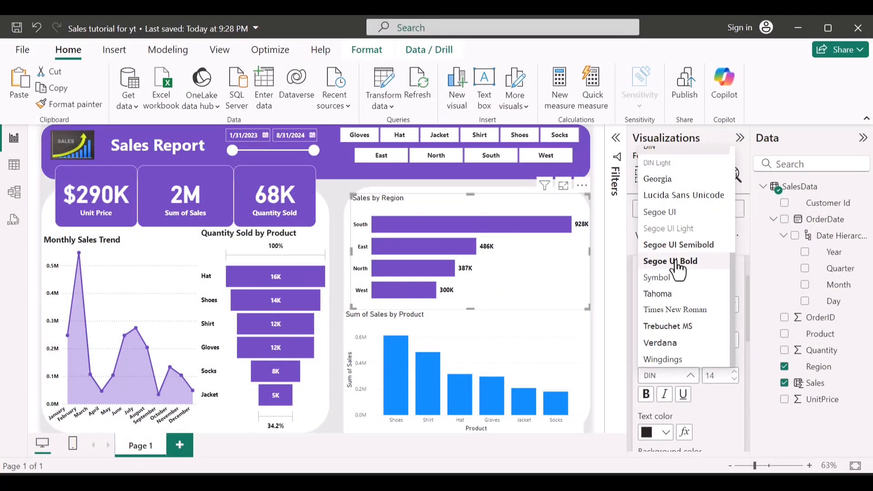
pyautogui.click(670, 261)
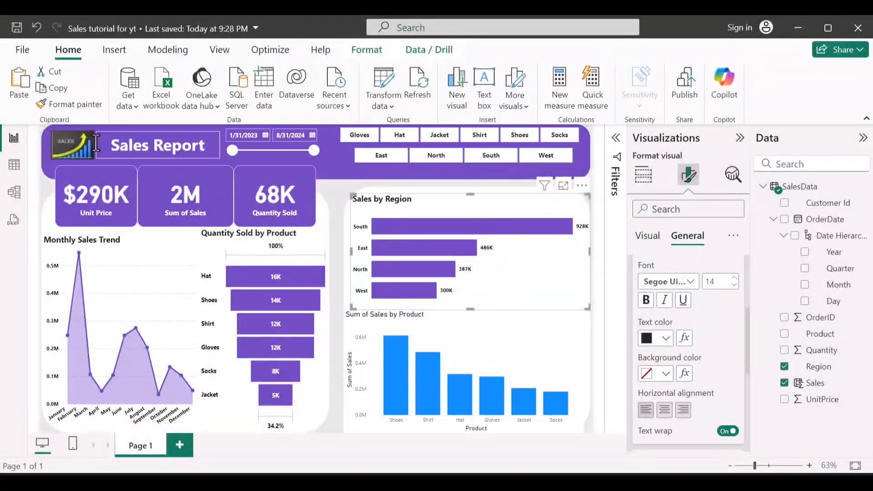
# Step: Copy the Sales by Region chart's formatting to the Sum of Sales by Product chart with Format painter and retitle that chart "Sales by Product"
pyautogui.click(36, 105)
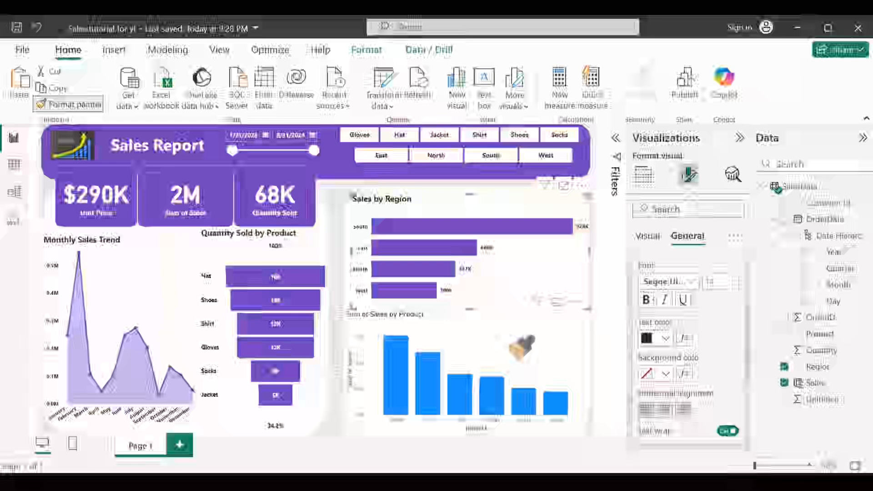
pyautogui.click(522, 347)
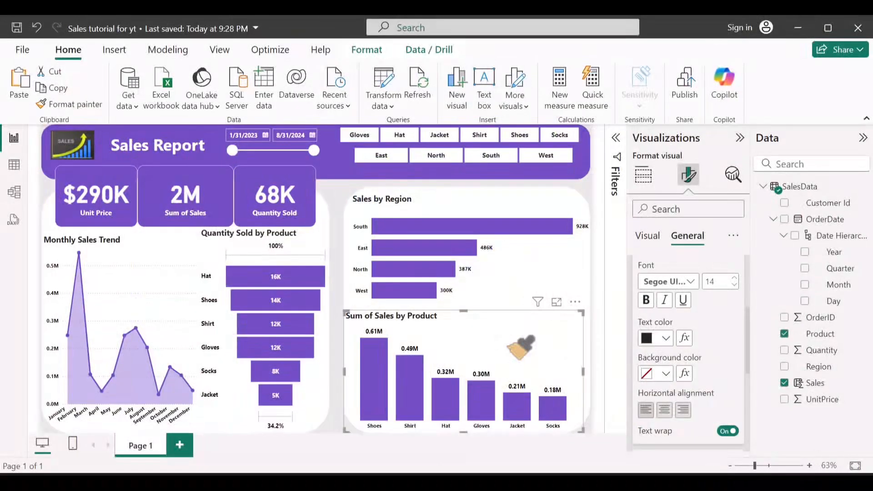
pyautogui.scroll(3, 699, 337)
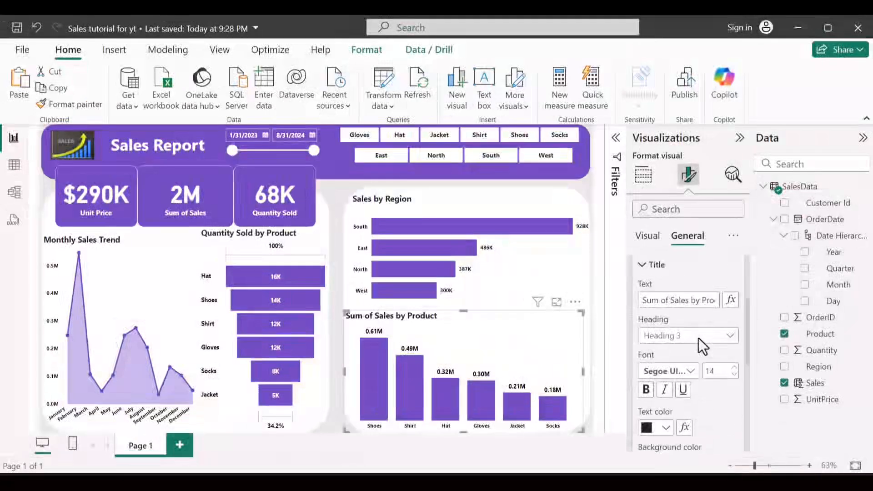
pyautogui.scroll(1, 672, 325)
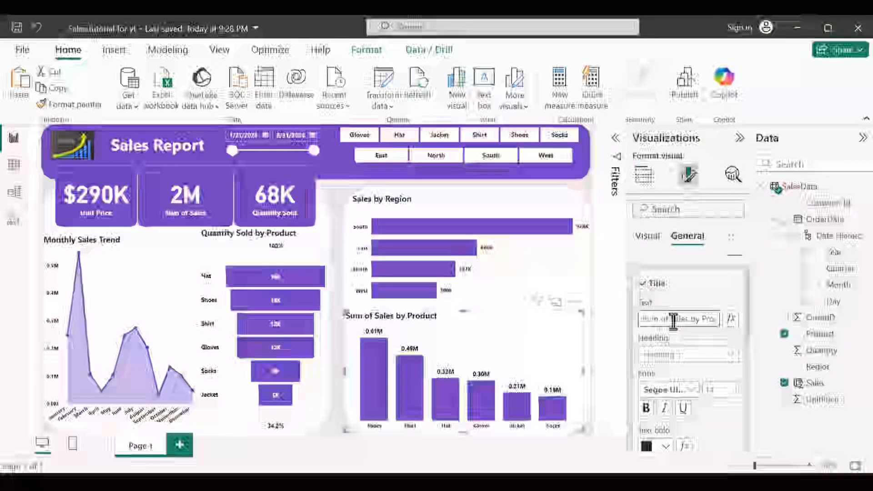
pyautogui.click(673, 320)
pyautogui.press('BackSpace')
pyautogui.press('BackSpace')
pyautogui.press('BackSpace')
pyautogui.press('BackSpace')
pyautogui.press('BackSpace')
pyautogui.press('BackSpace')
pyautogui.press('BackSpace')
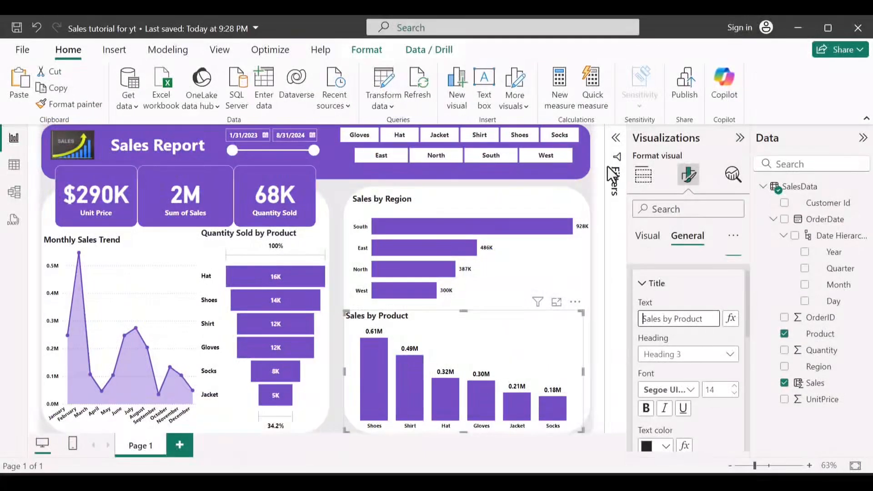
pyautogui.click(586, 195)
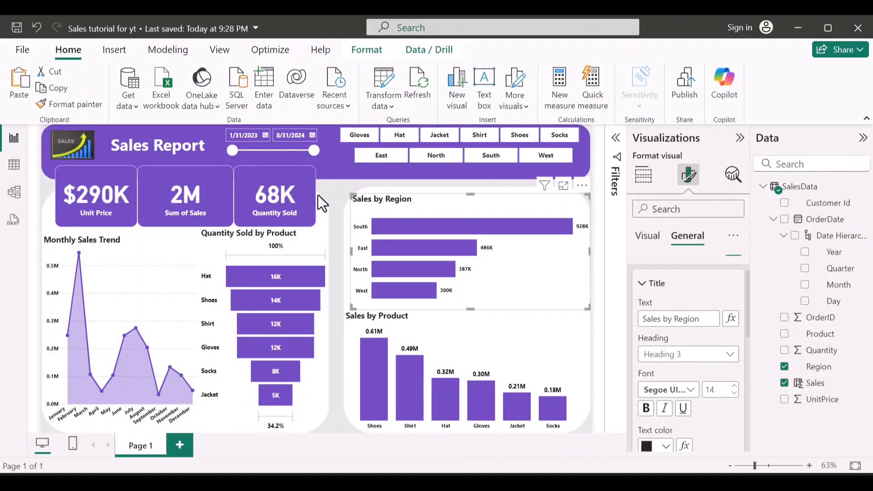
pyautogui.click(341, 200)
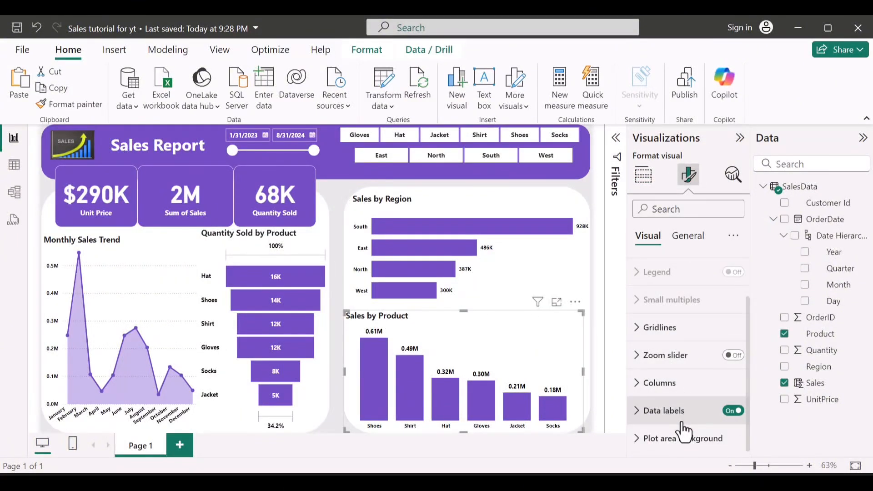
# Step: Try to set the display units of the Sales by Product chart's data label values to Thousands
pyautogui.click(683, 423)
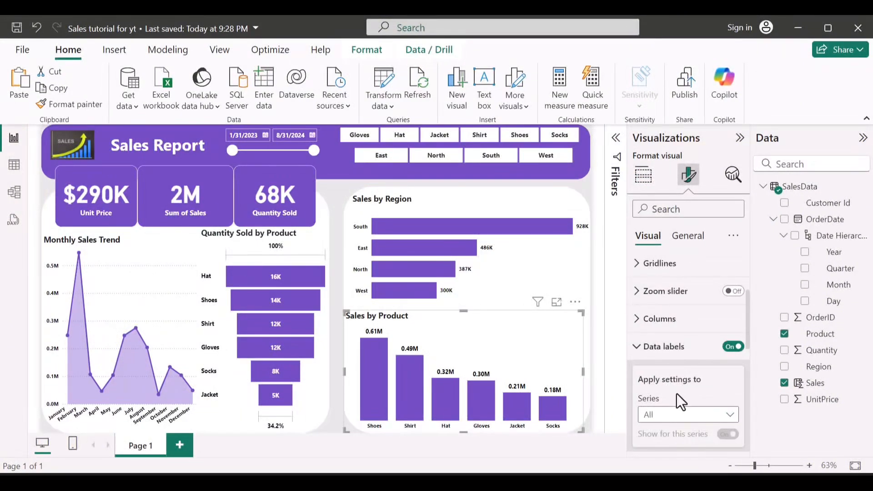
pyautogui.scroll(-5, 676, 394)
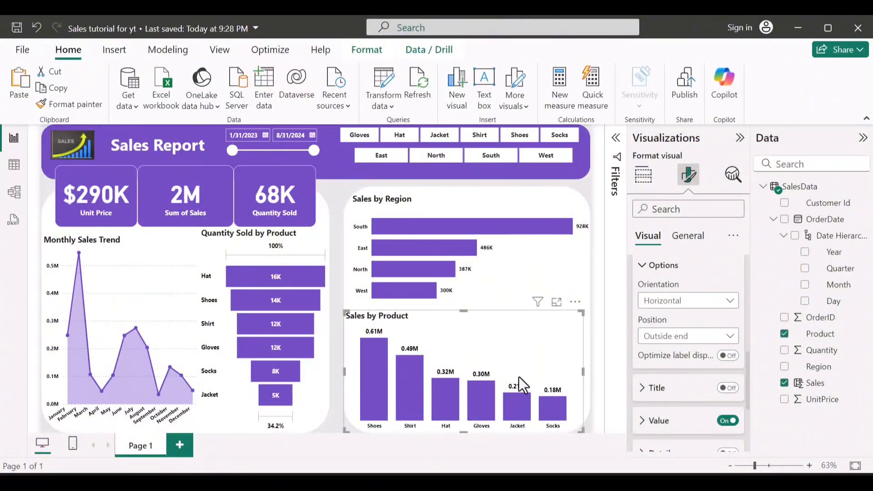
pyautogui.scroll(-3, 694, 370)
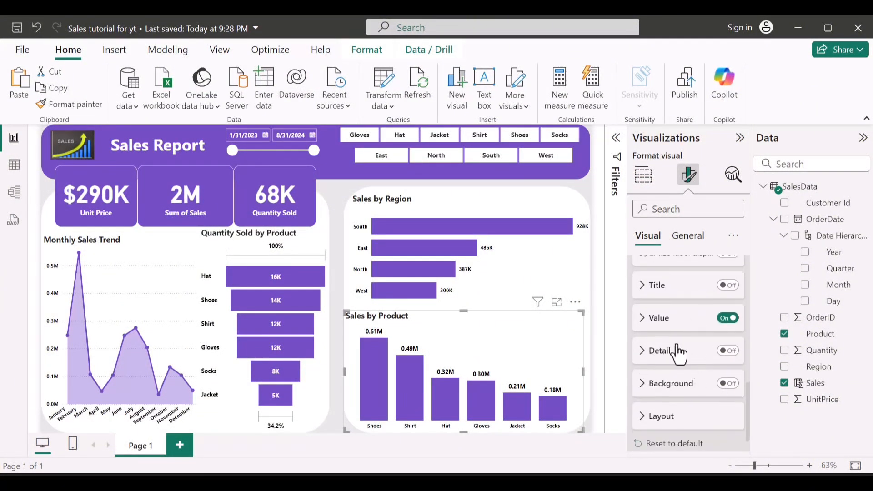
pyautogui.click(664, 319)
pyautogui.scroll(-2, 674, 411)
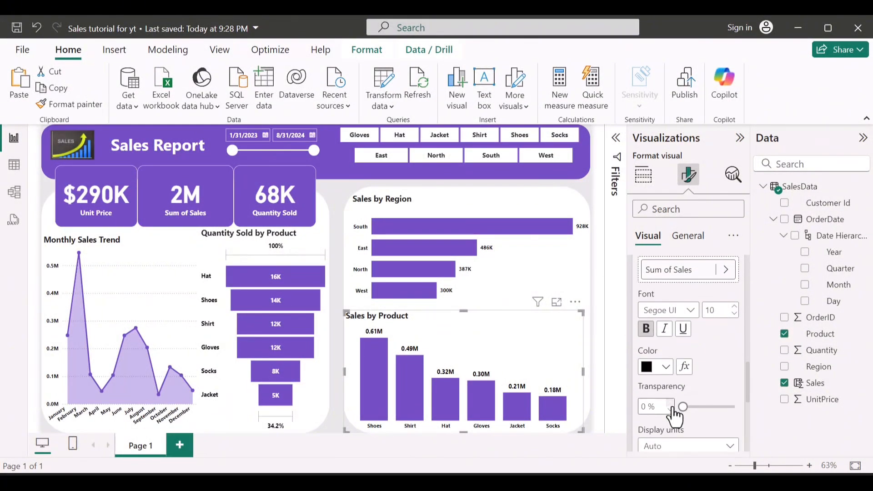
pyautogui.scroll(-3, 673, 409)
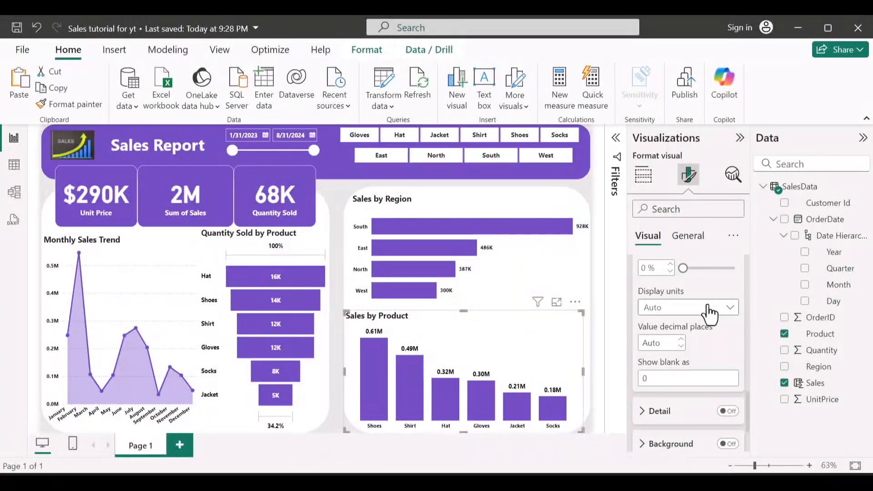
pyautogui.click(708, 309)
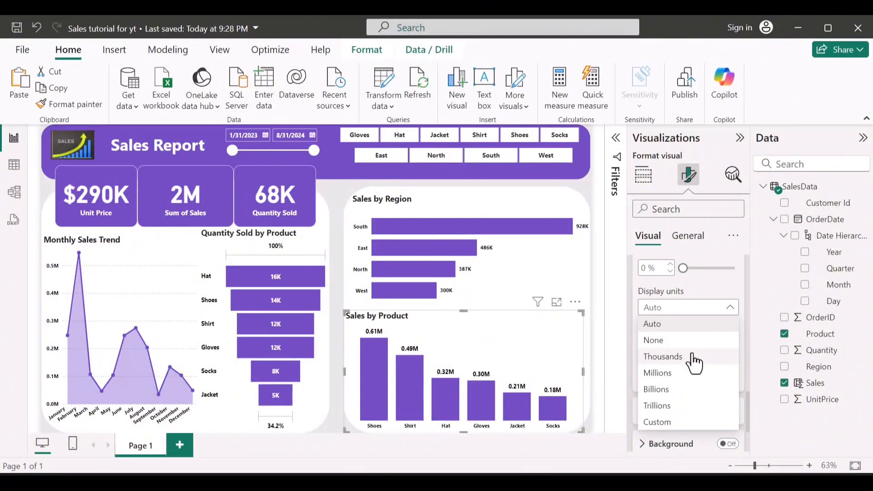
pyautogui.click(692, 355)
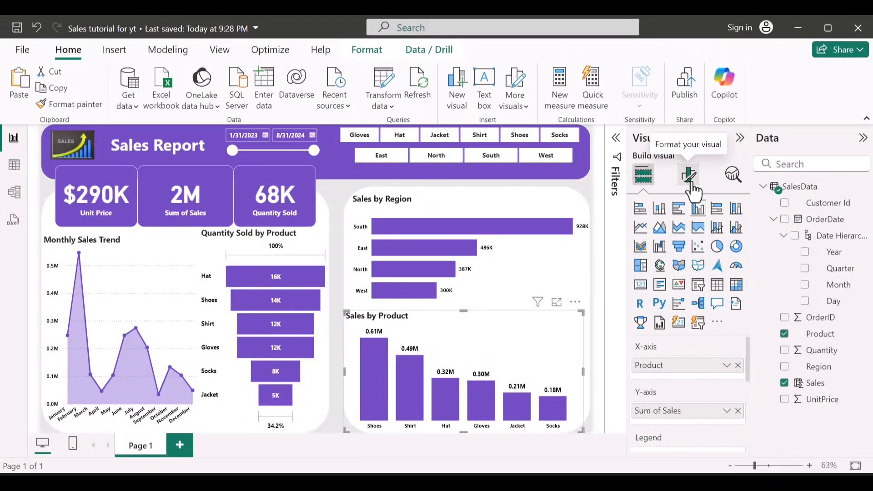
# Step: Open the Sales by Product chart's visual formatting settings for its columns and data labels
pyautogui.click(689, 177)
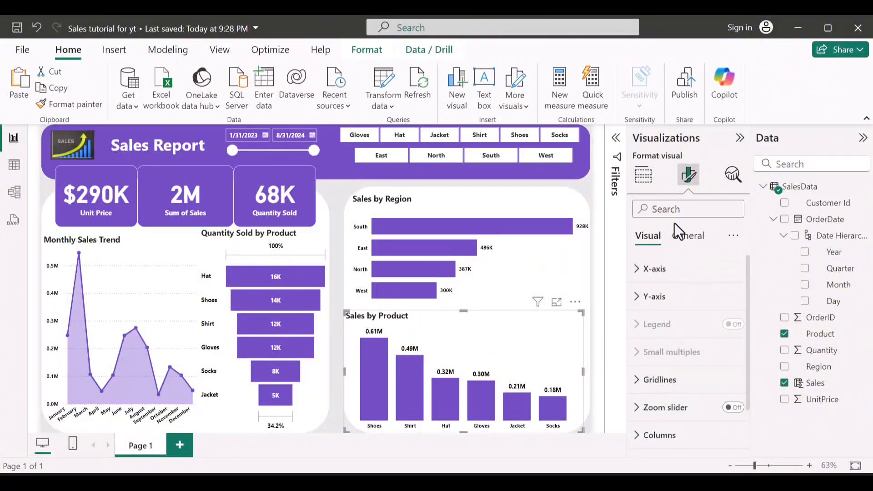
pyautogui.scroll(-2, 686, 390)
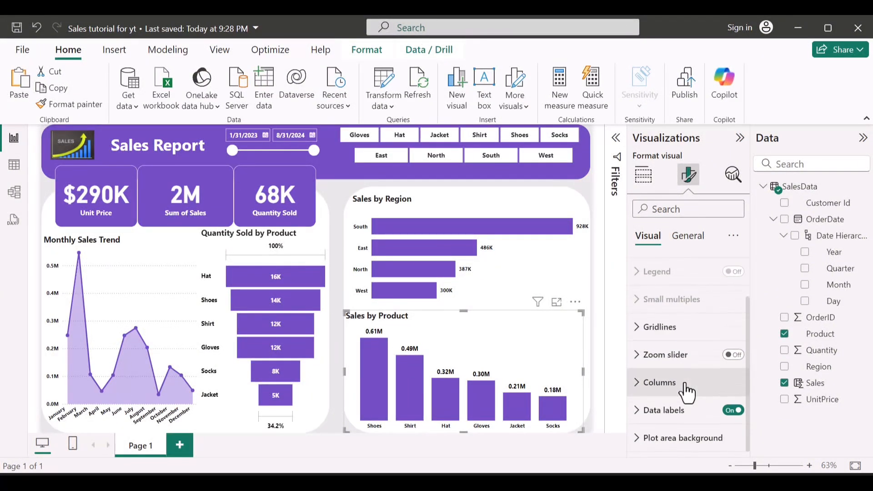